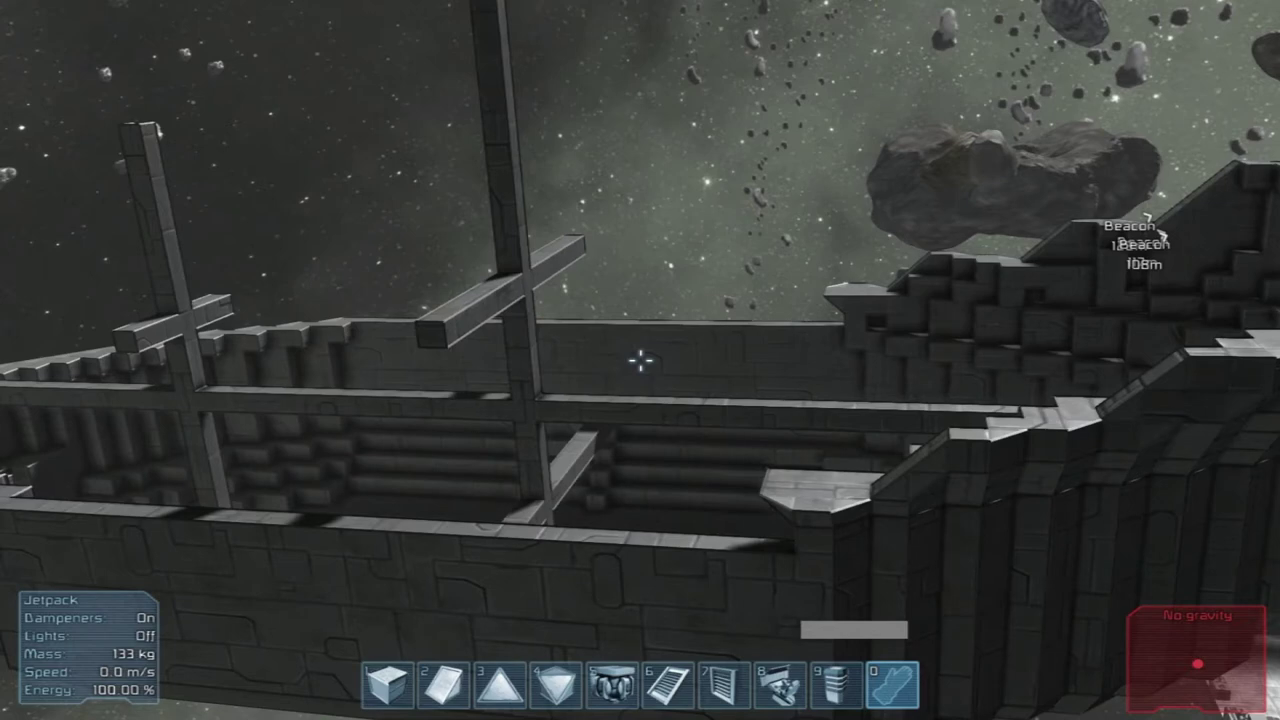
Fly around the ship to survey it and approach the bow
{"action": "key", "text": "a"}
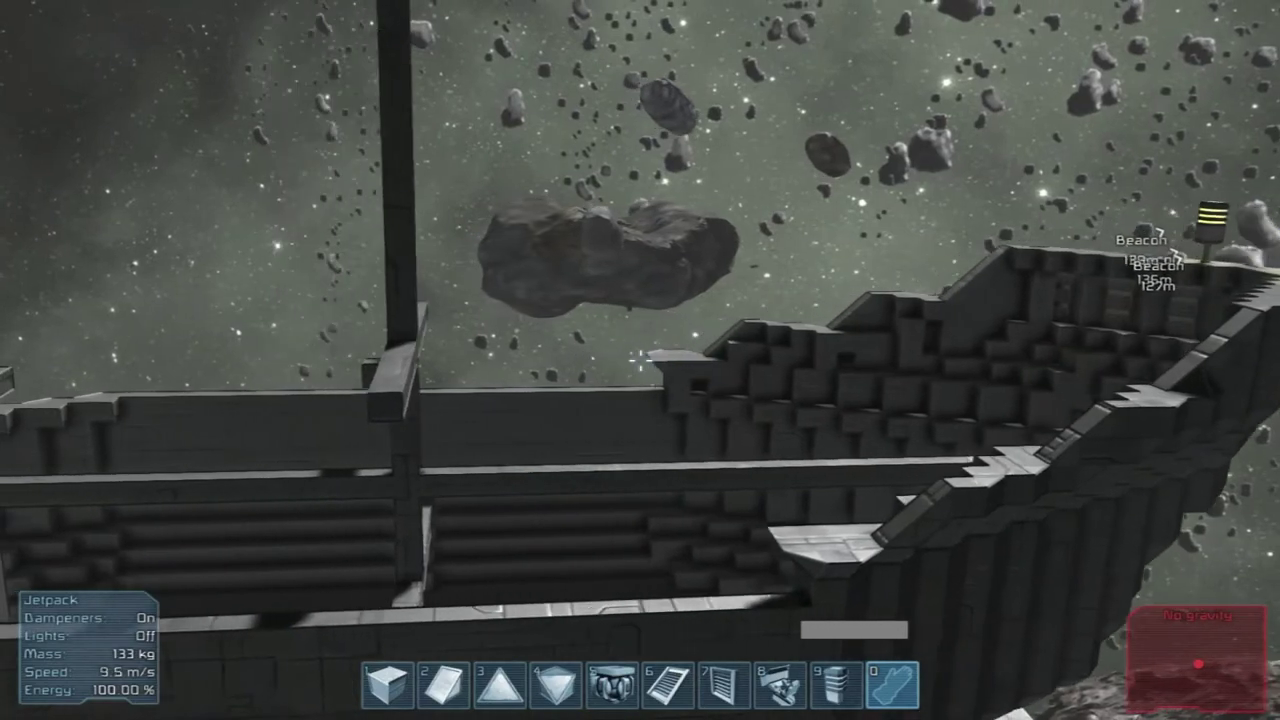
{"action": "key", "text": "a"}
{"action": "key", "text": "w"}
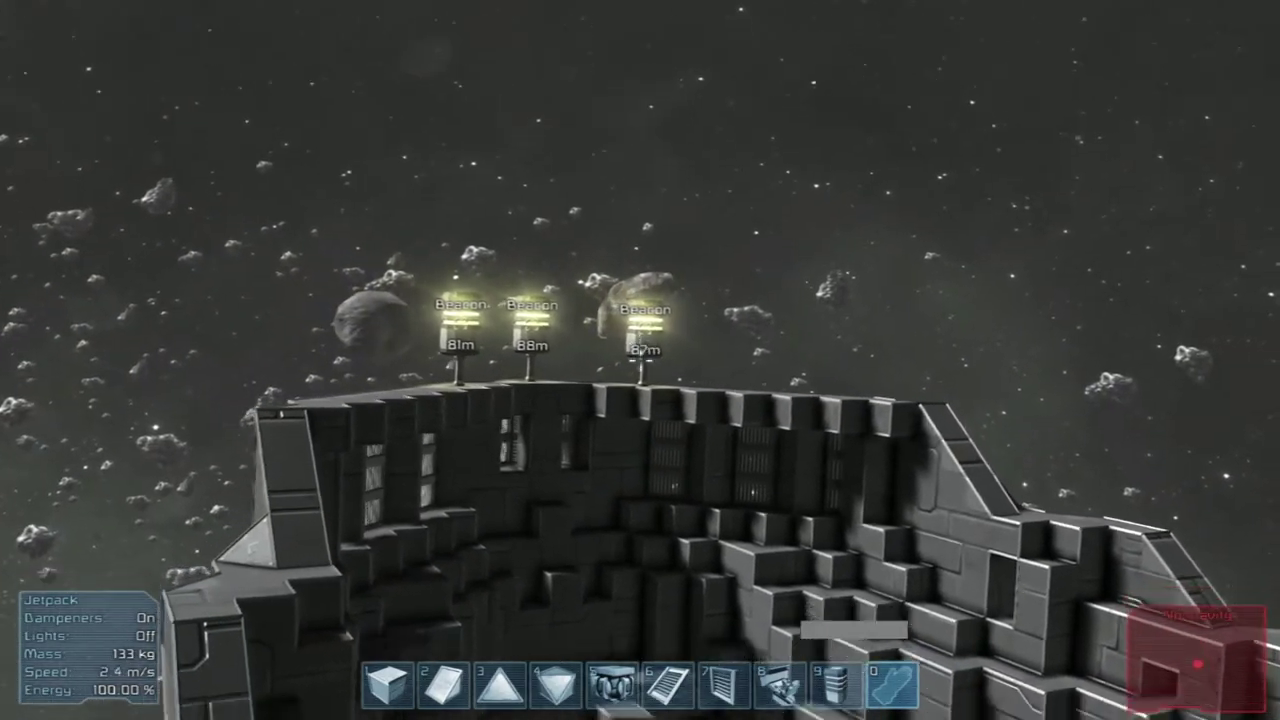
{"action": "key", "text": "w"}
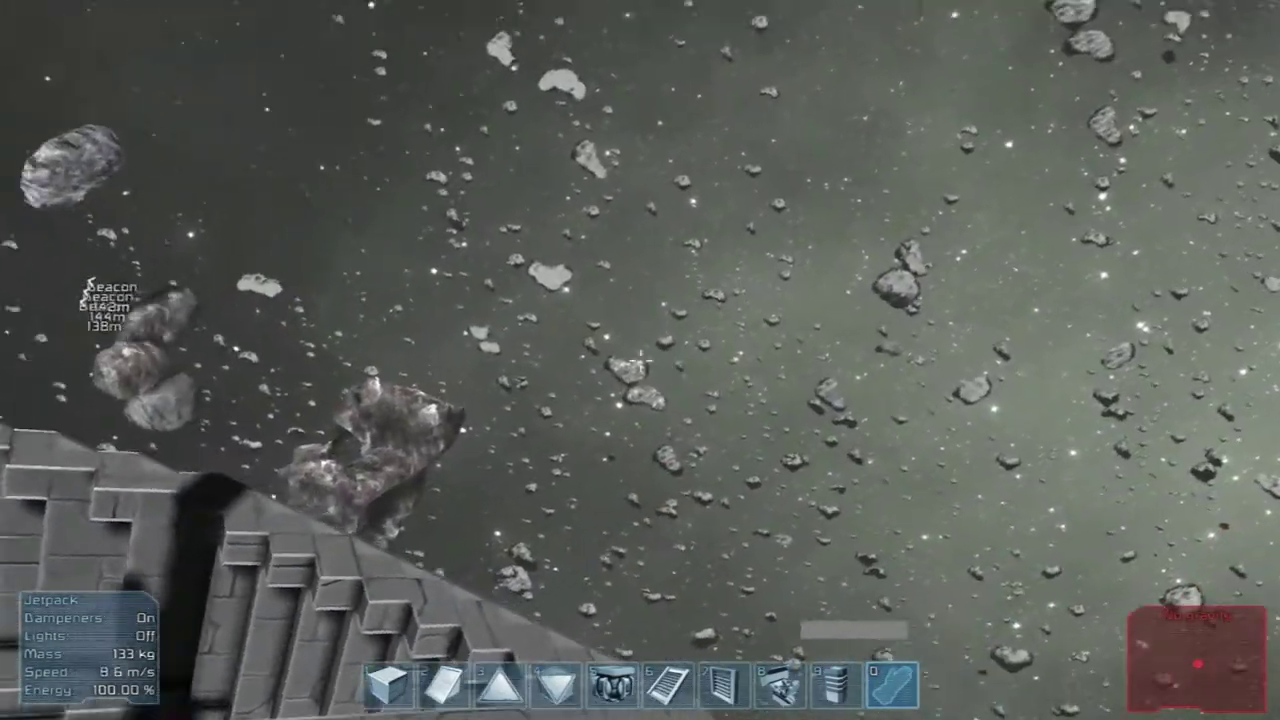
{"action": "key", "text": "w"}
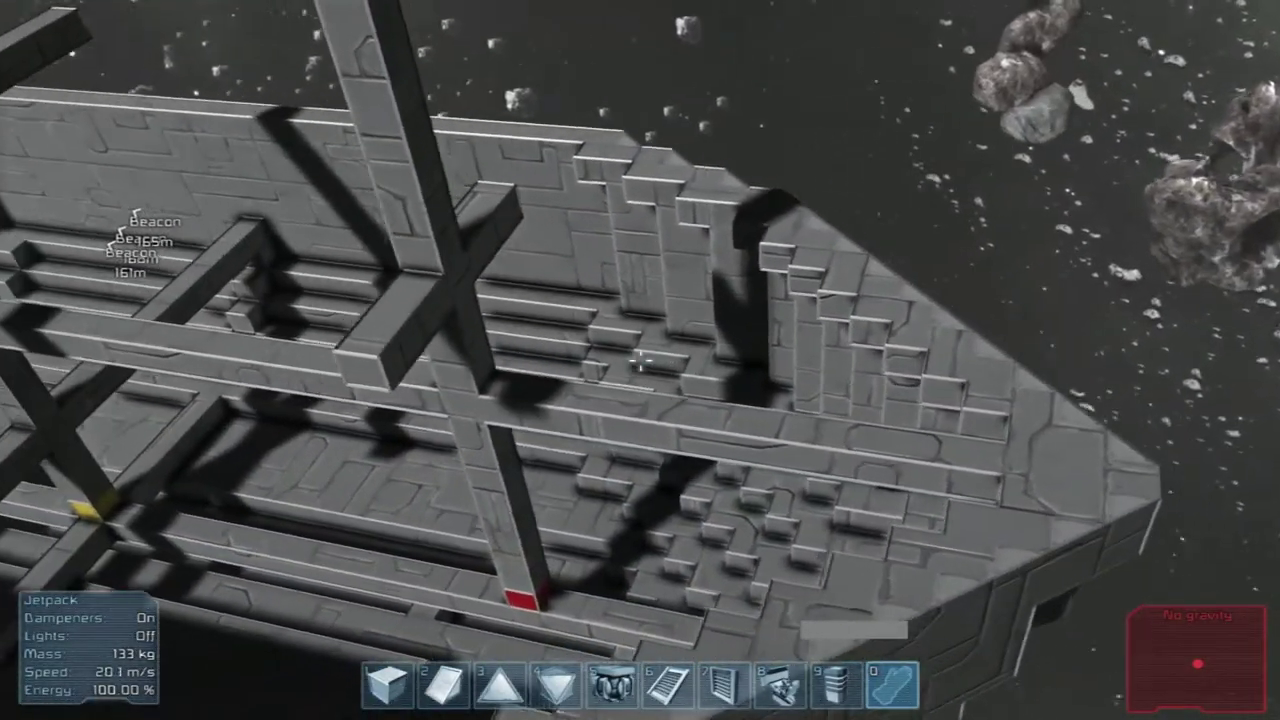
{"action": "key", "text": "w"}
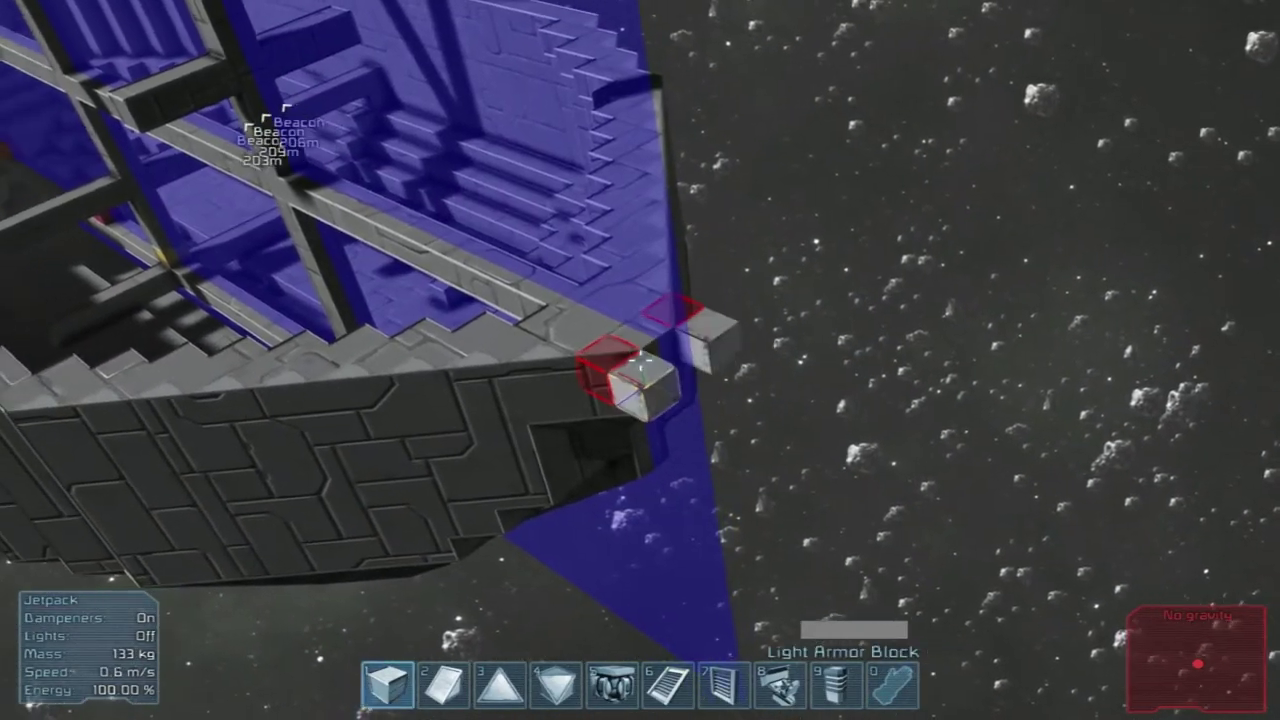
{"action": "key", "text": "w"}
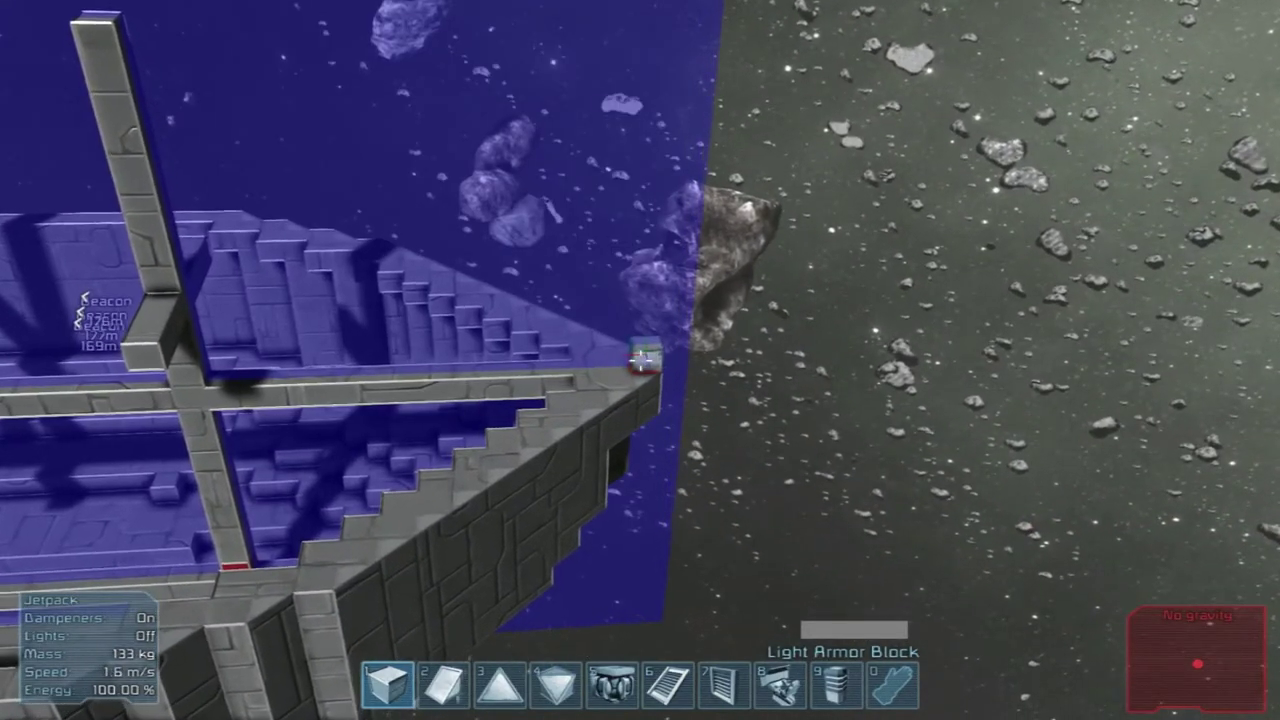
Toggle symmetry while aiming at the bow corner and stretch a roughly 76-block armor line
{"action": "key", "text": "m"}
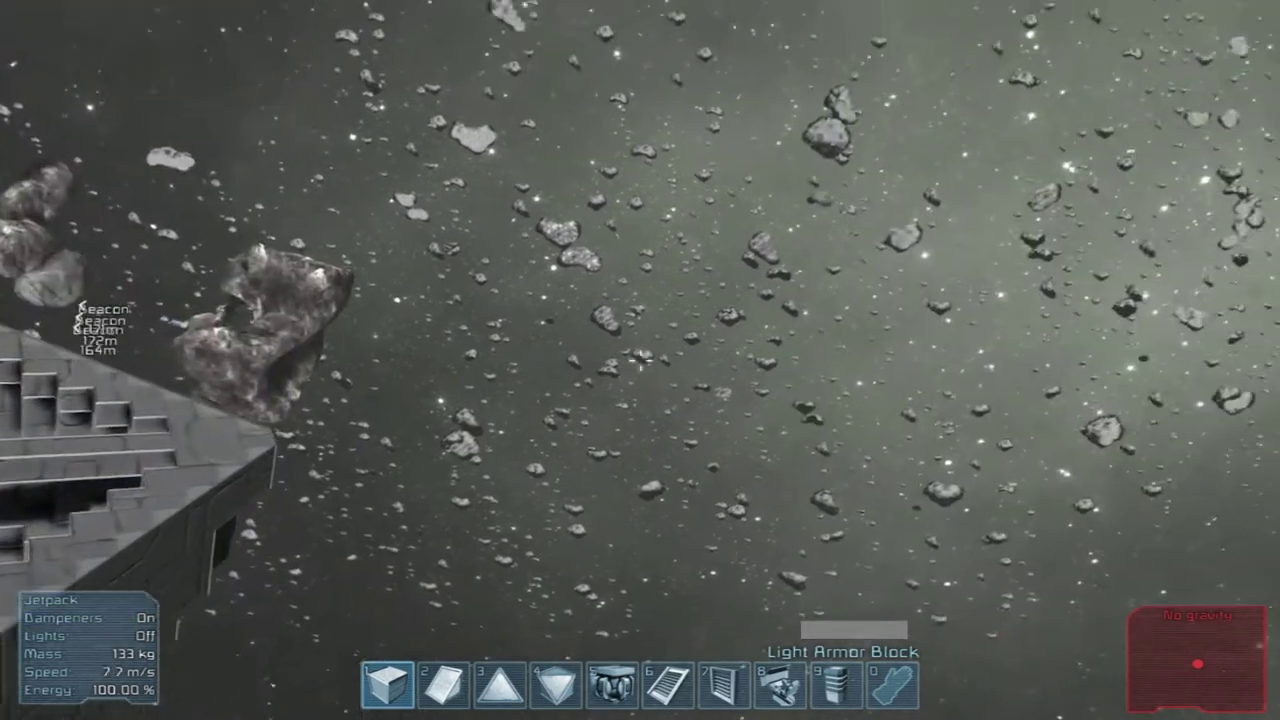
{"action": "key", "text": "m"}
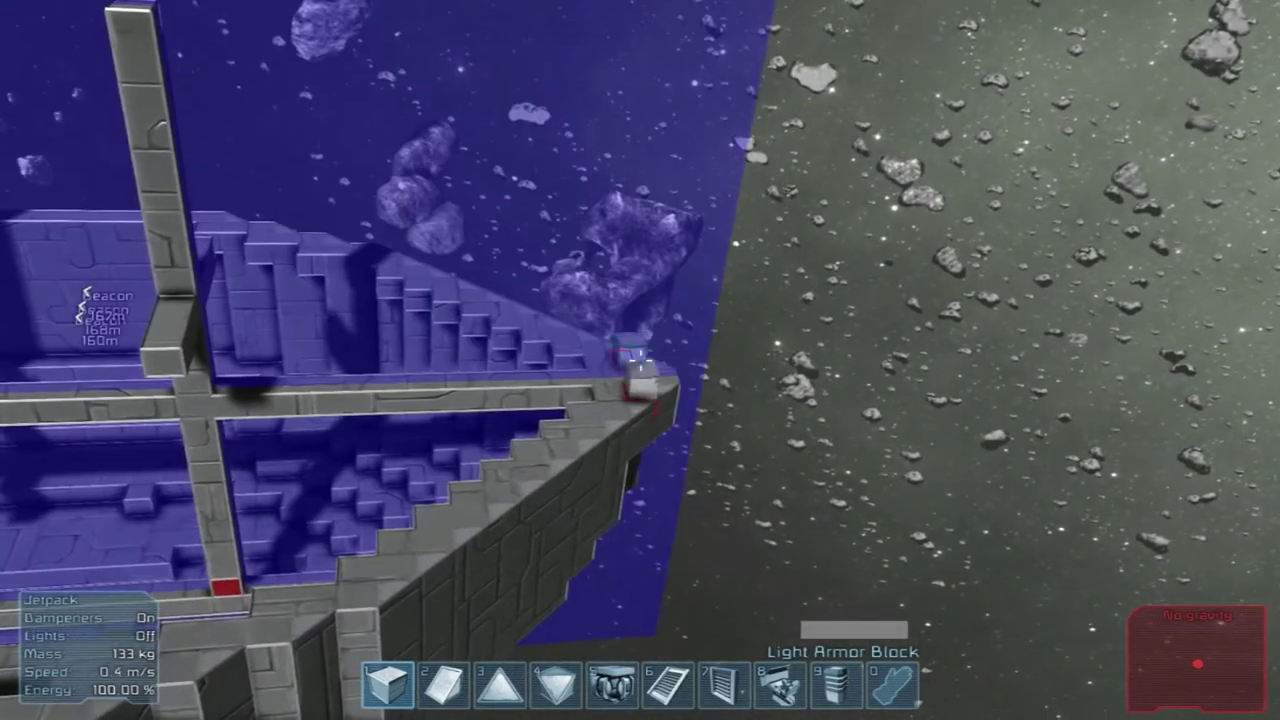
{"action": "key", "text": "m"}
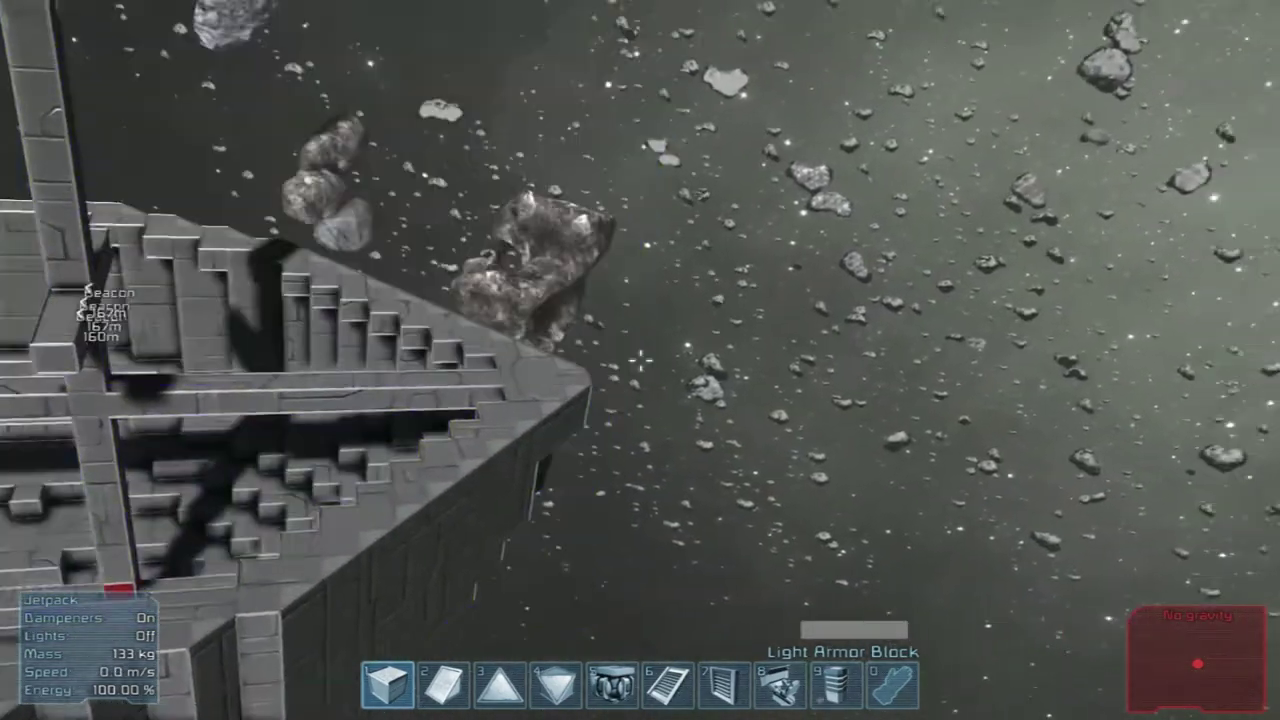
{"action": "key", "text": "m"}
{"action": "key", "text": "m"}
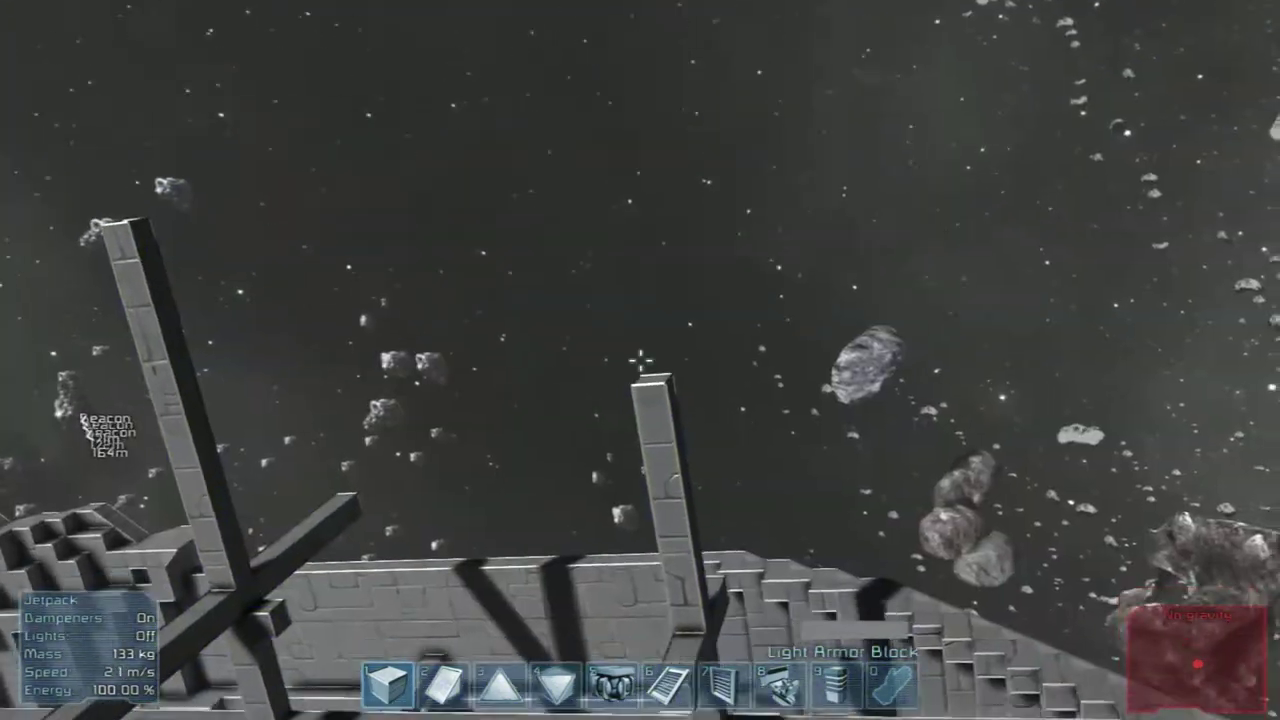
{"action": "key", "text": "m"}
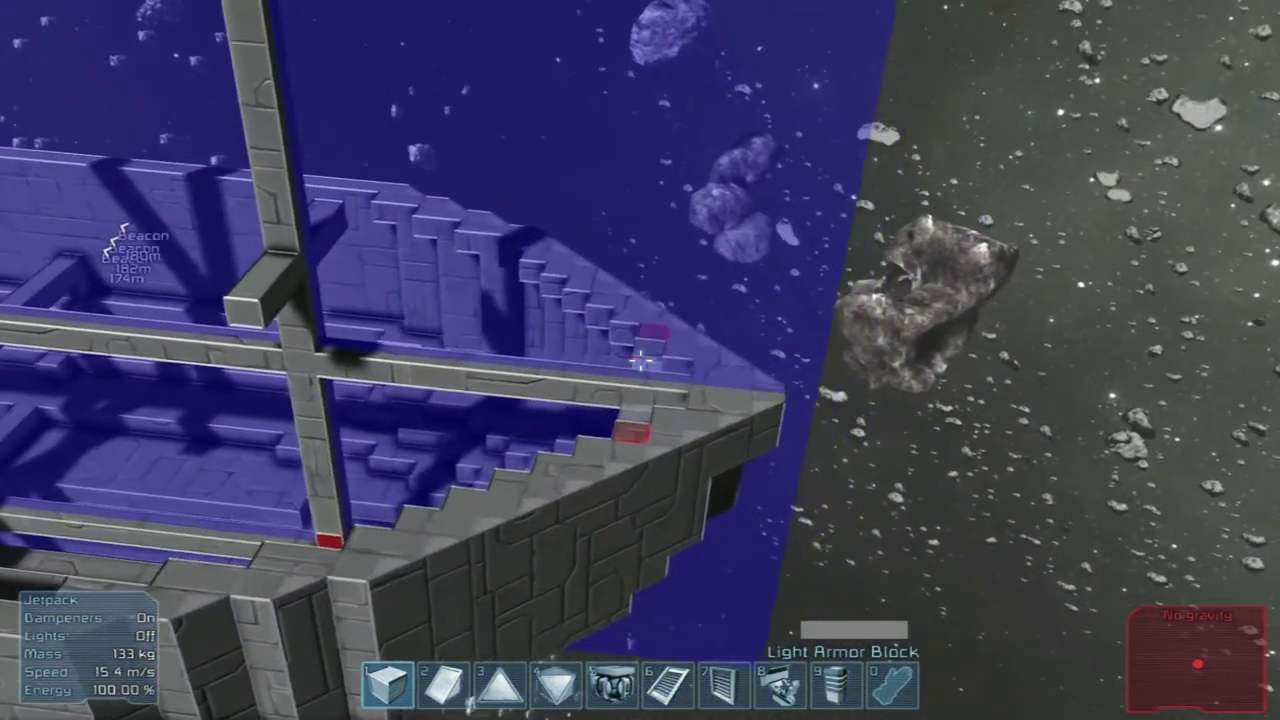
{"action": "key", "text": "m"}
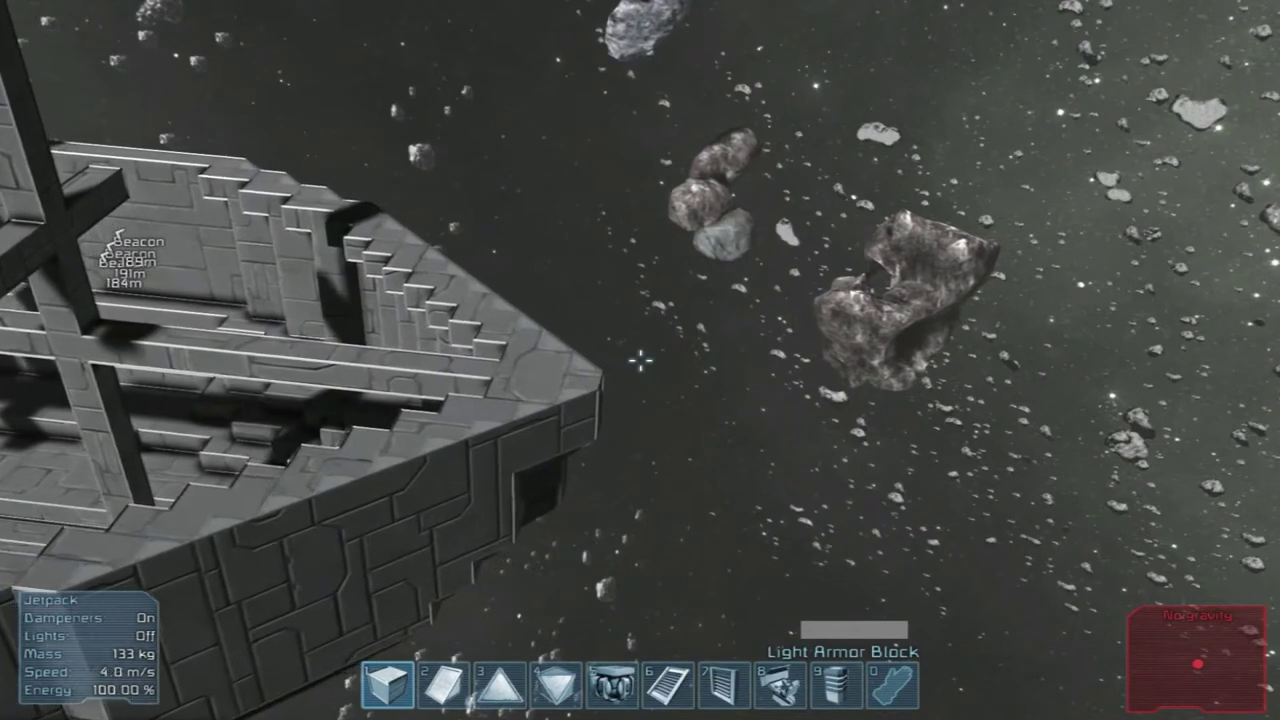
{"action": "key", "text": "m"}
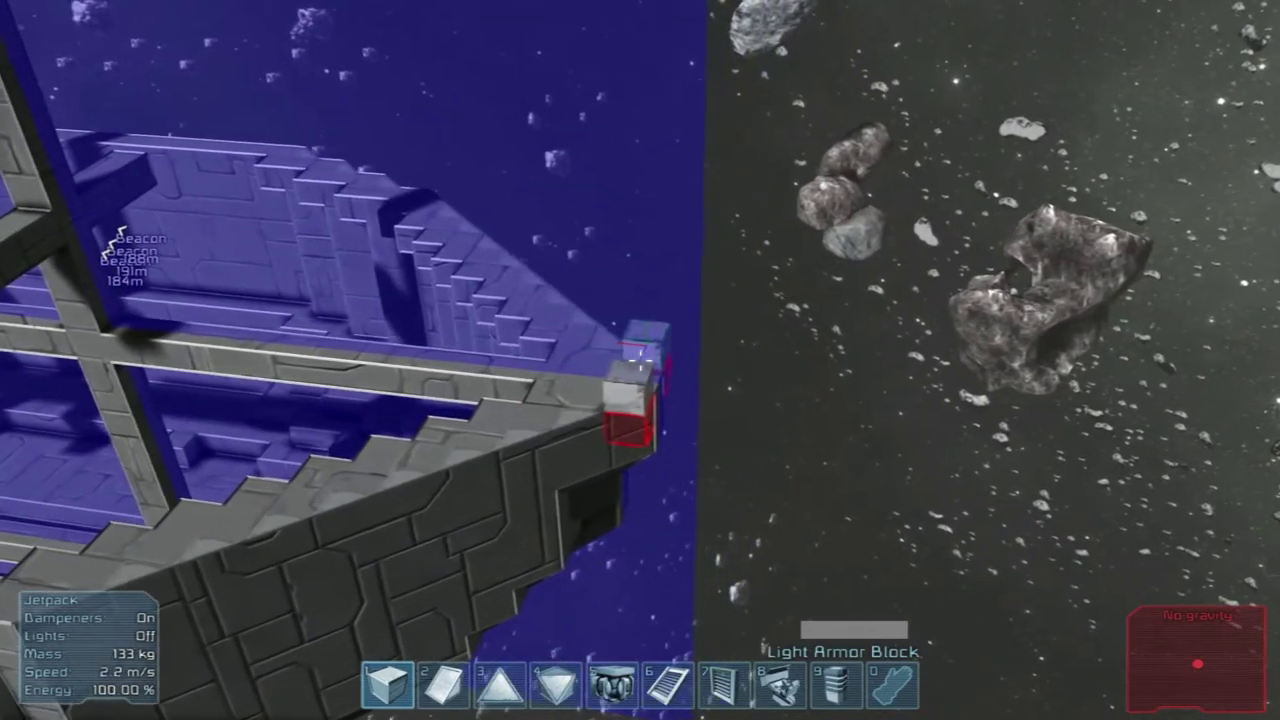
{"action": "key", "text": "m"}
{"action": "key", "text": "m"}
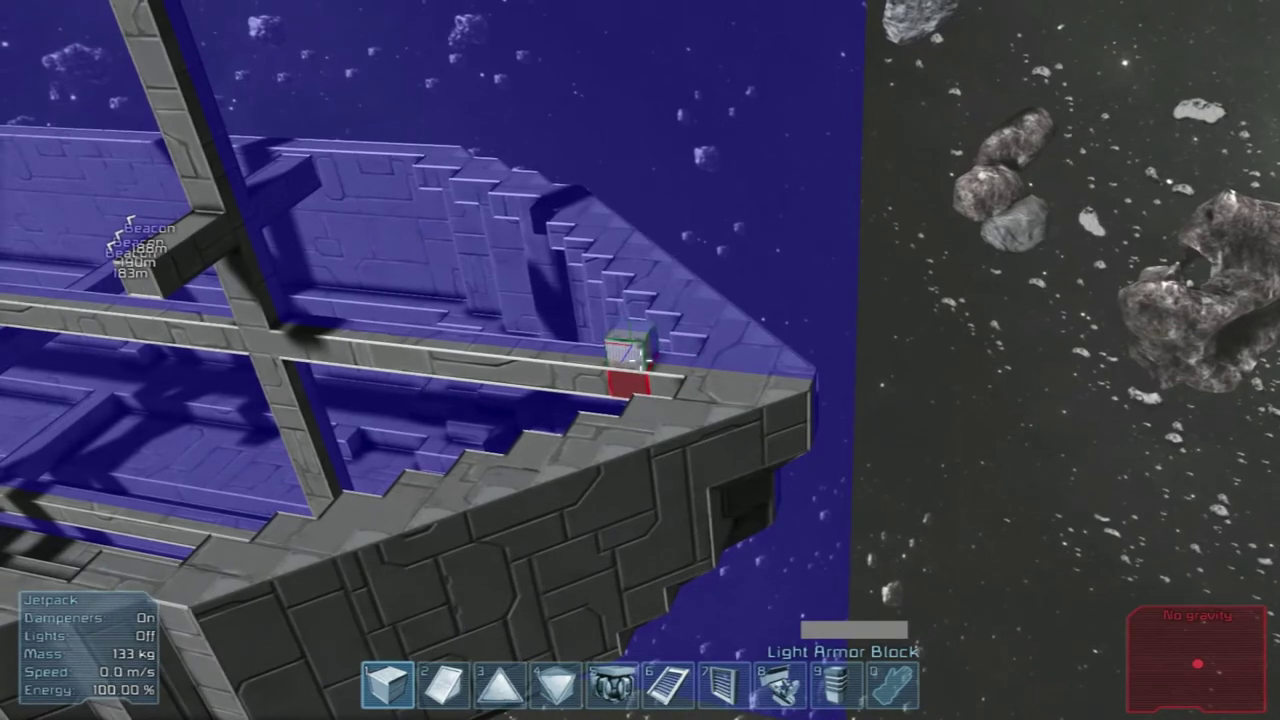
{"action": "key", "text": "m"}
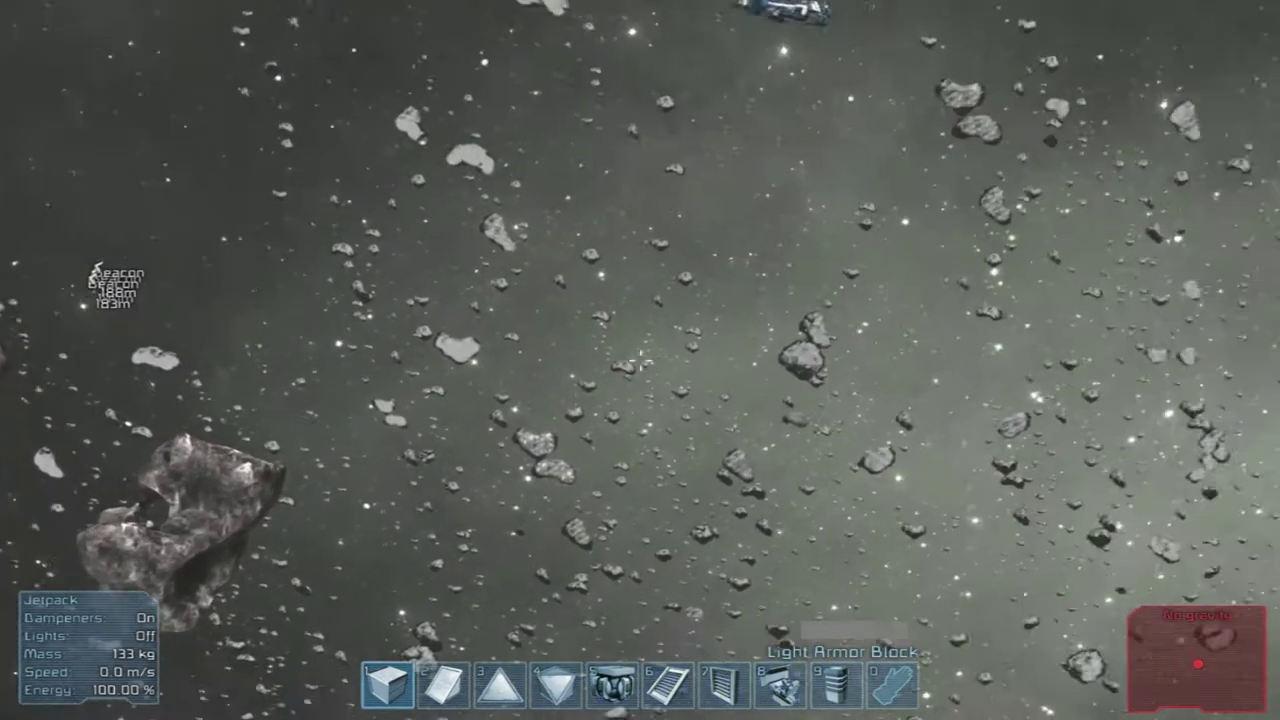
{"action": "key", "text": "m"}
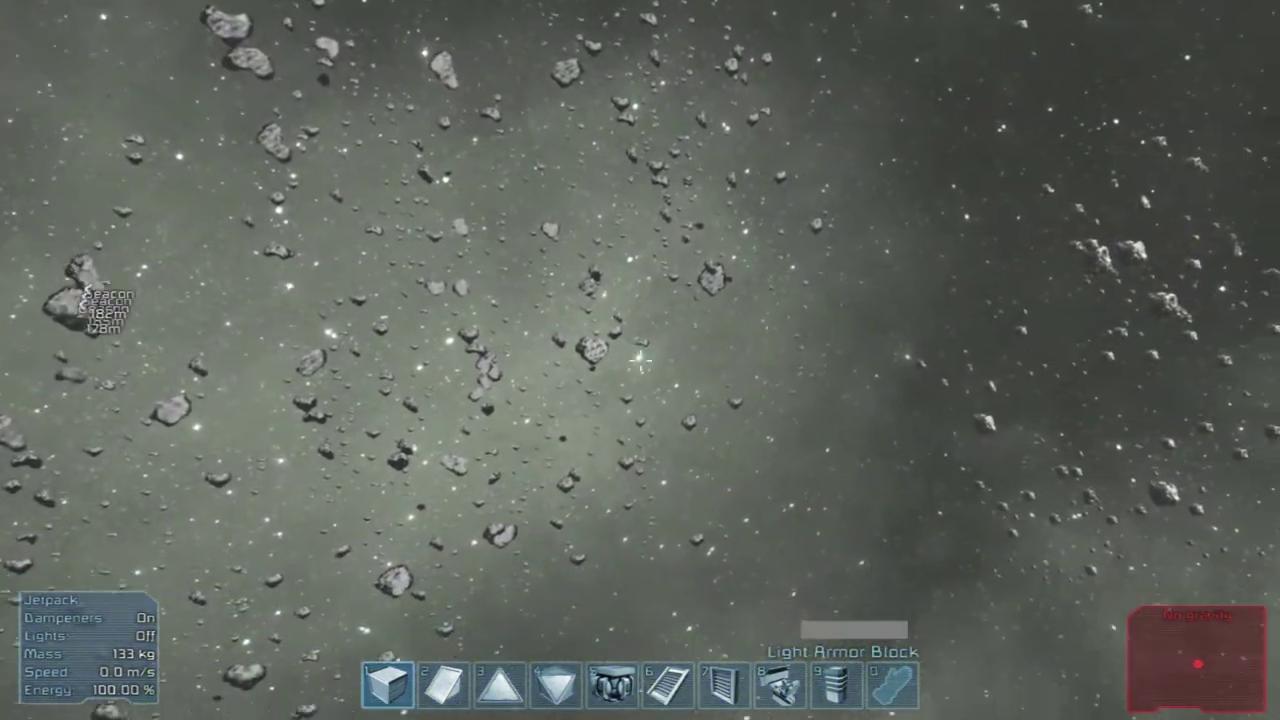
Place the 123-block light armor beam and fly back to line up a block at the bow edge
{"action": "left_click_drag", "start_coordinate": [640, 360], "coordinate": [640, 360]}
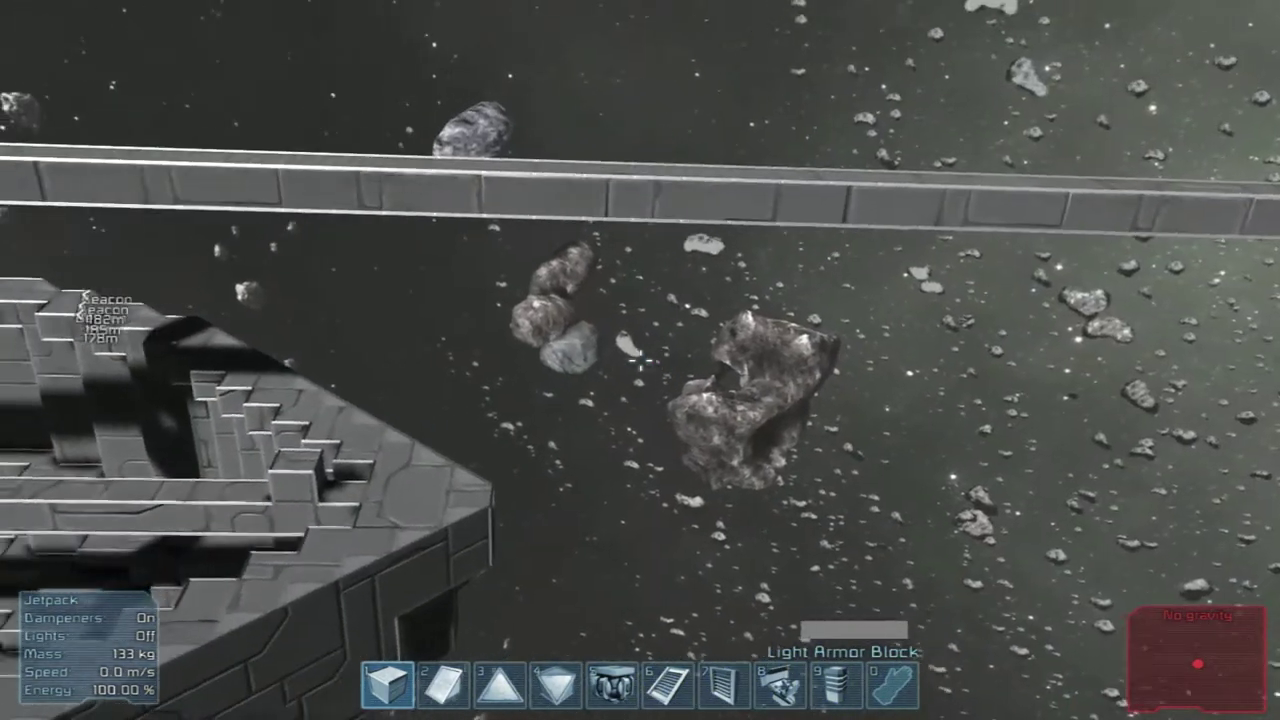
{"action": "key", "text": "w"}
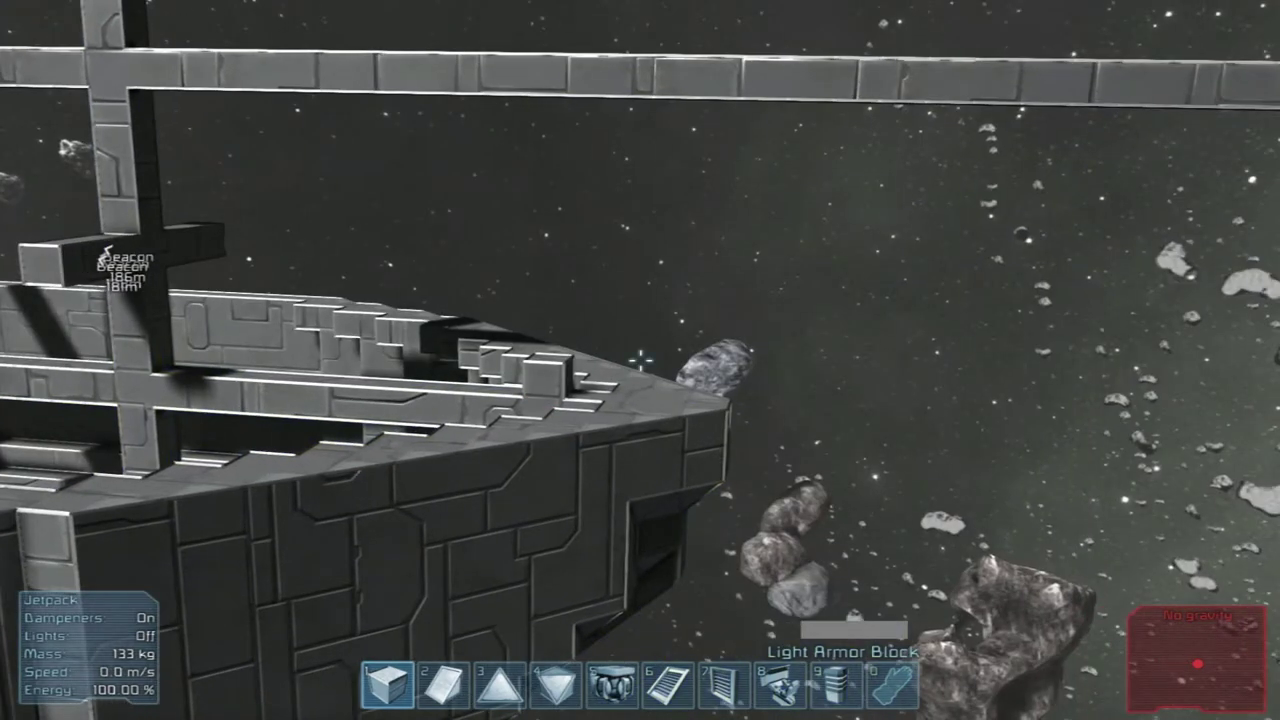
{"action": "key", "text": "1"}
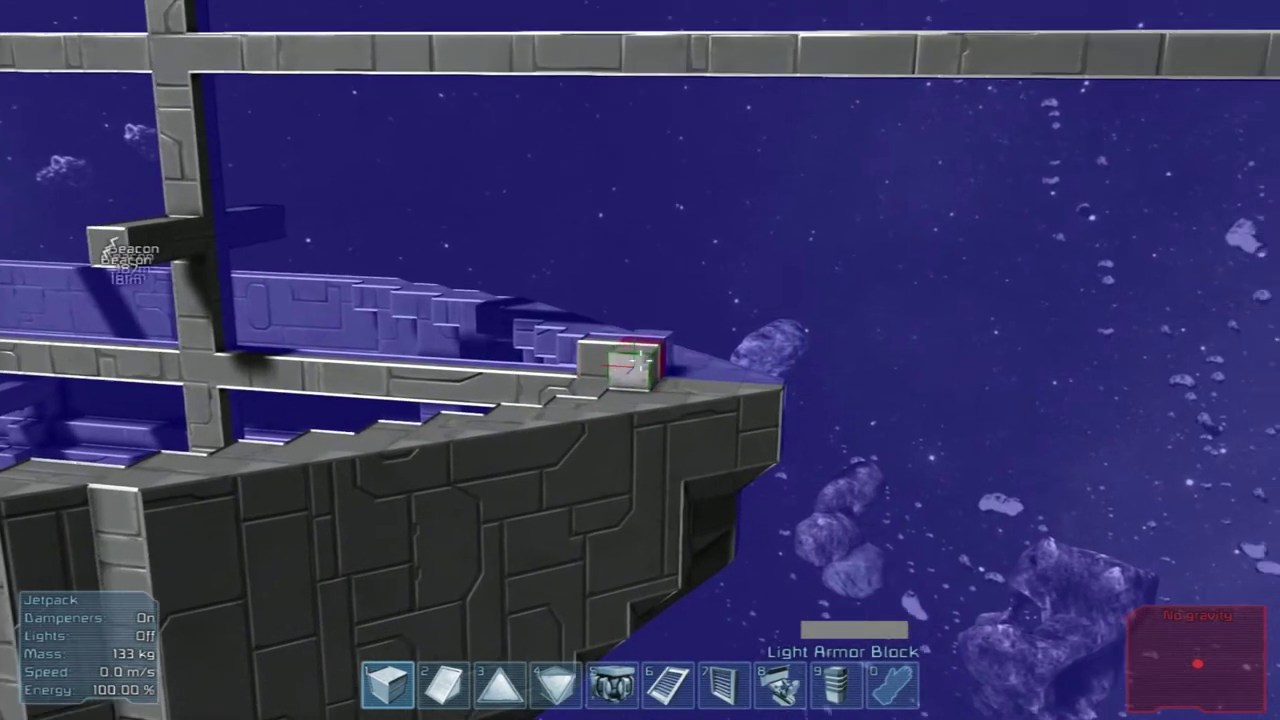
Remove the bow-edge armor block and add an armor block atop the staircase
{"action": "right_click", "coordinate": [640, 360]}
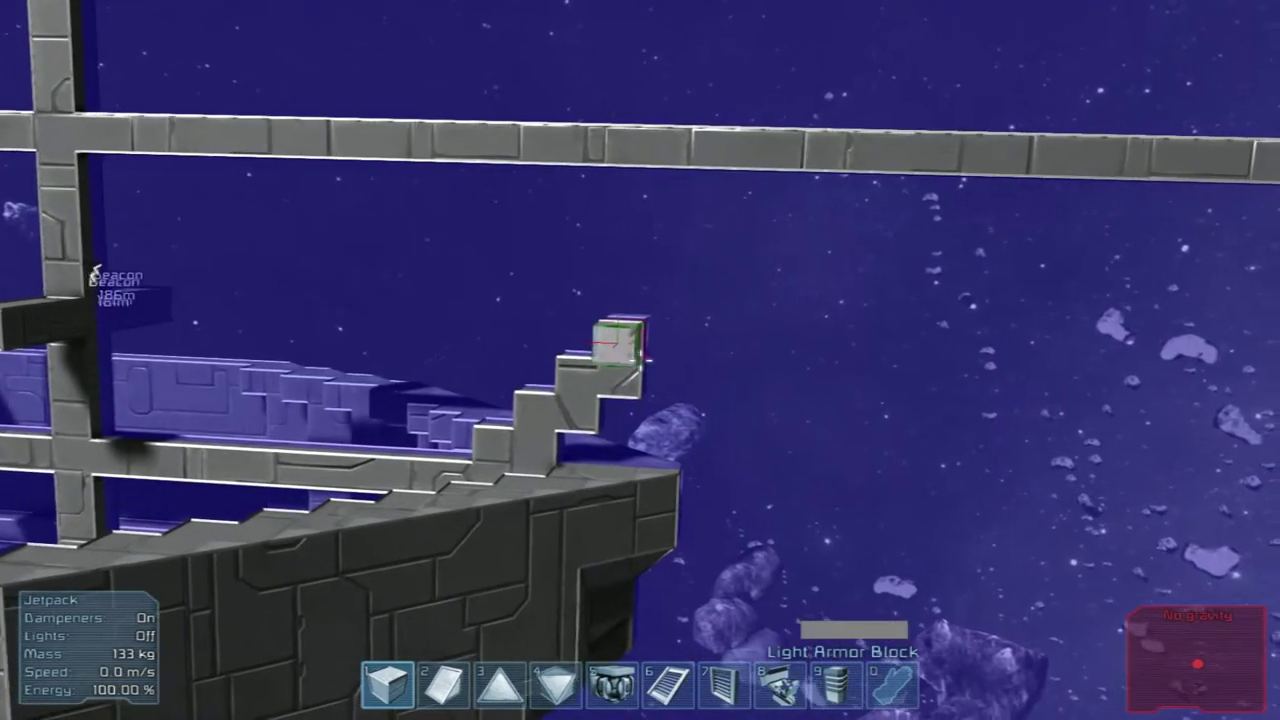
{"action": "key", "text": "q"}
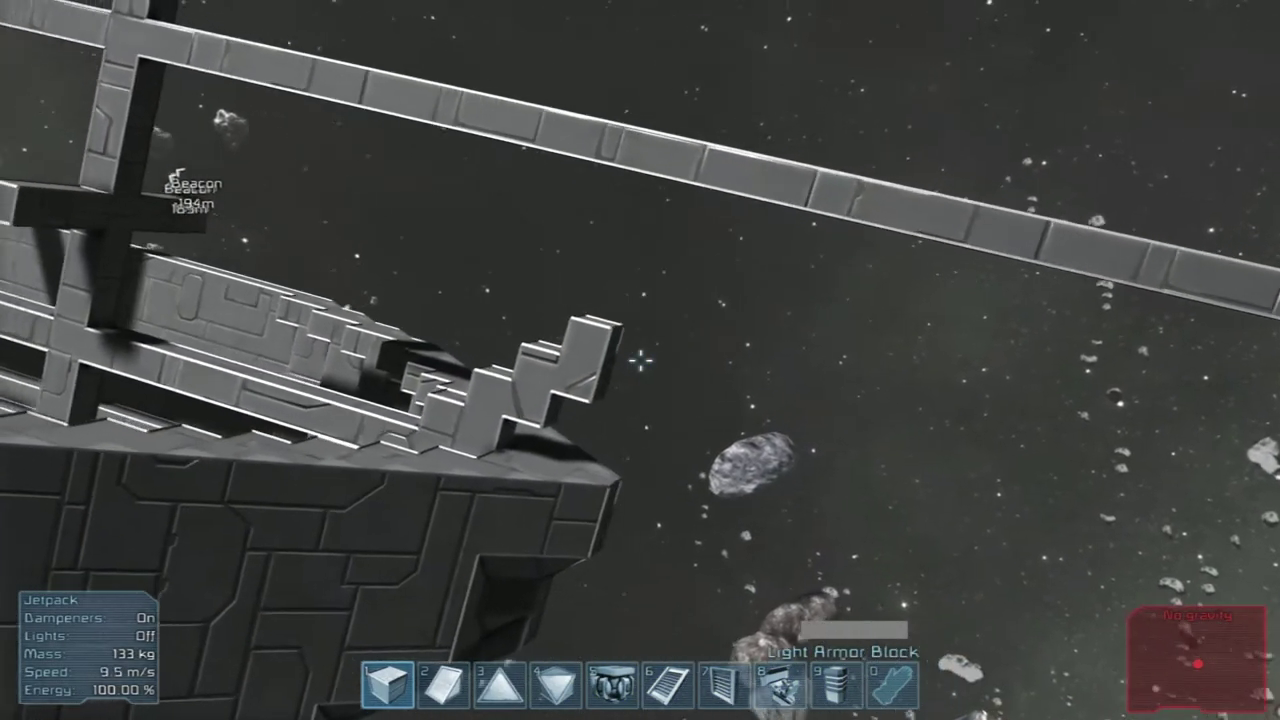
{"action": "key", "text": "1"}
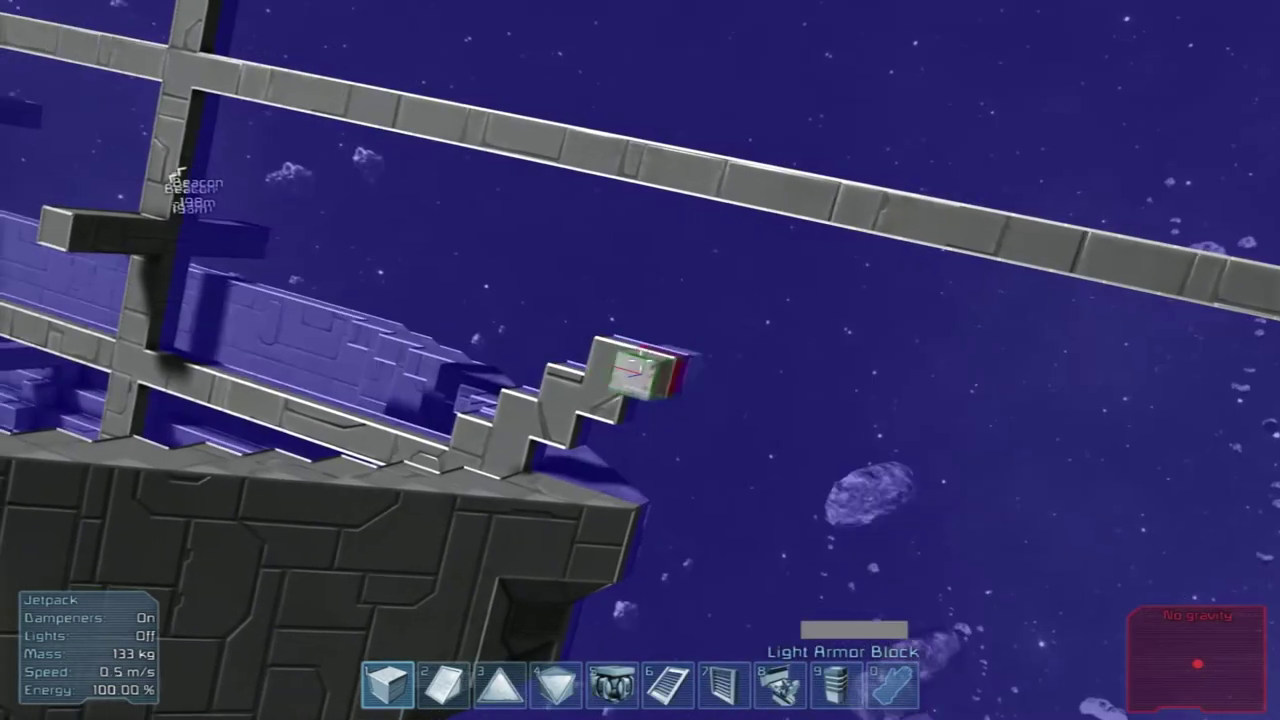
{"action": "key", "text": "1"}
{"action": "key", "text": "1"}
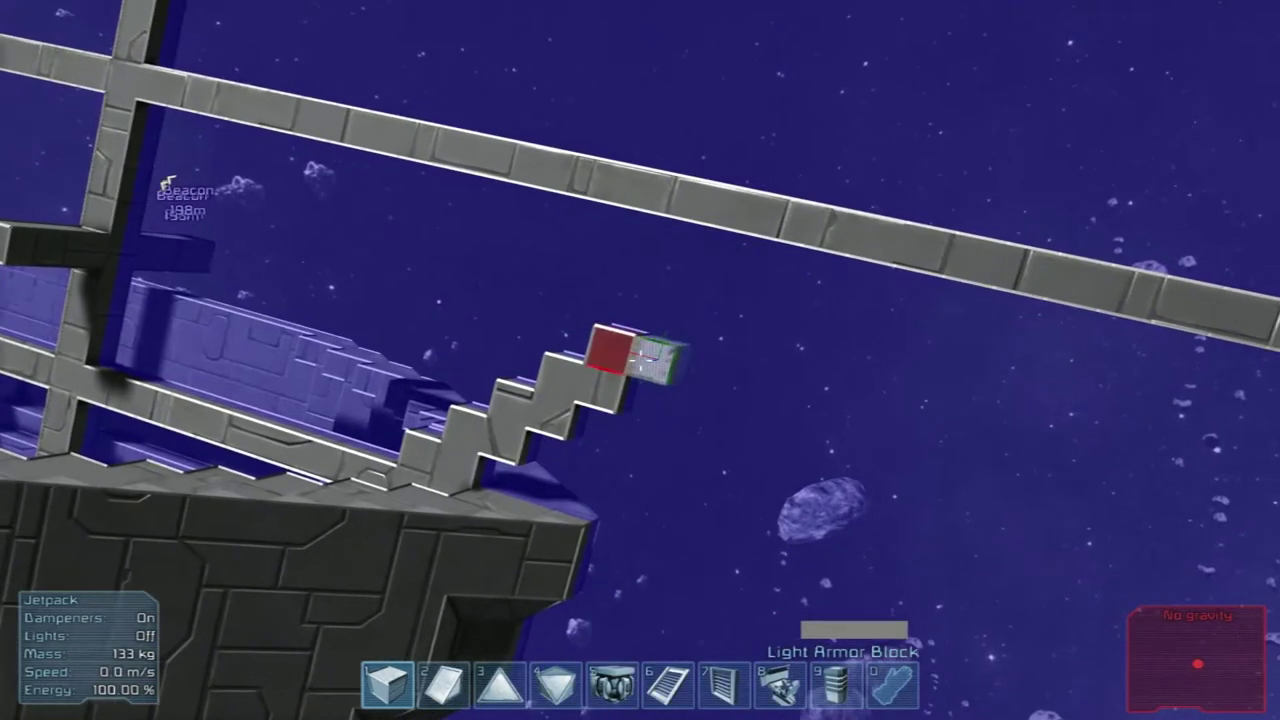
{"action": "key", "text": "1"}
{"action": "key", "text": "1"}
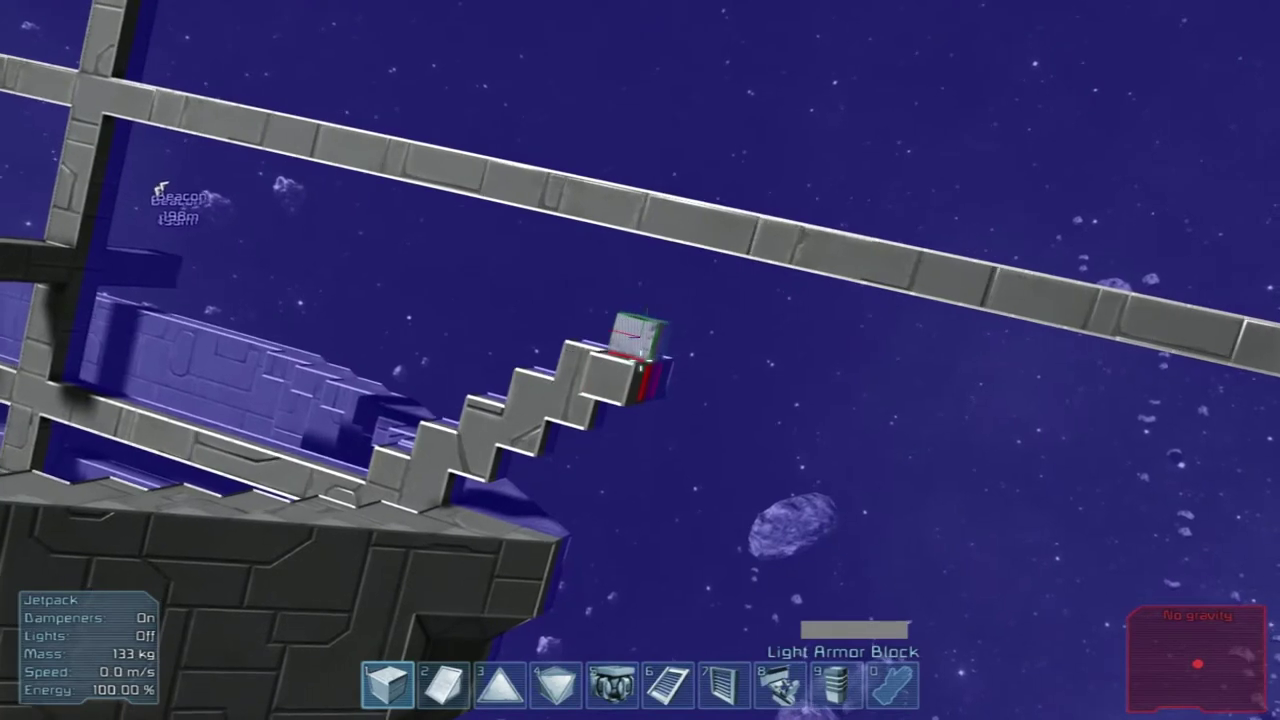
{"action": "key", "text": "1"}
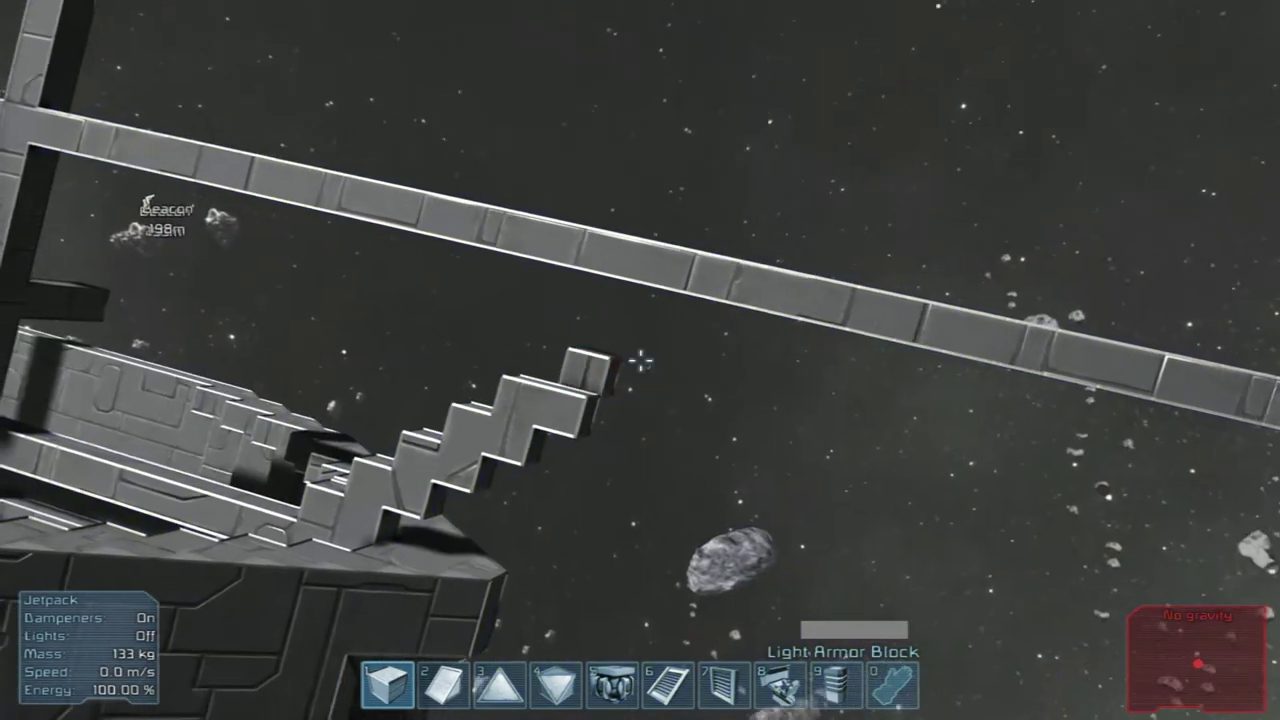
{"action": "key", "text": "1"}
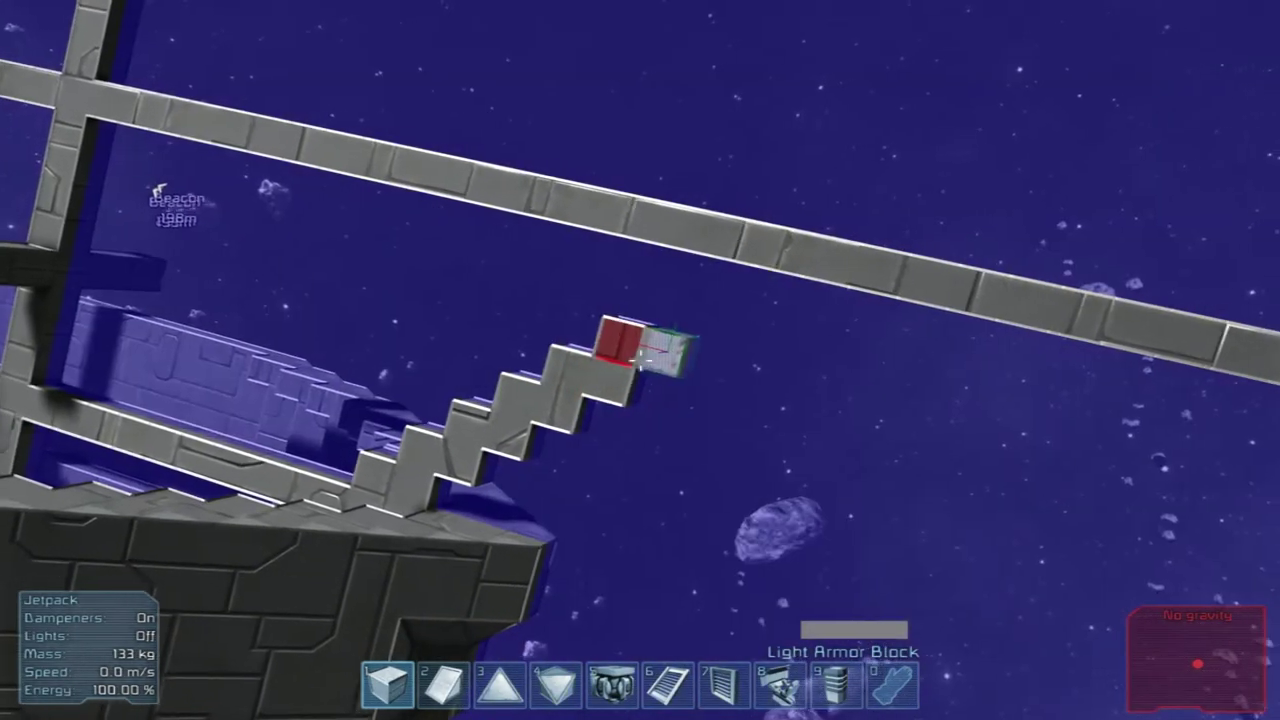
{"action": "left_click", "coordinate": [640, 360]}
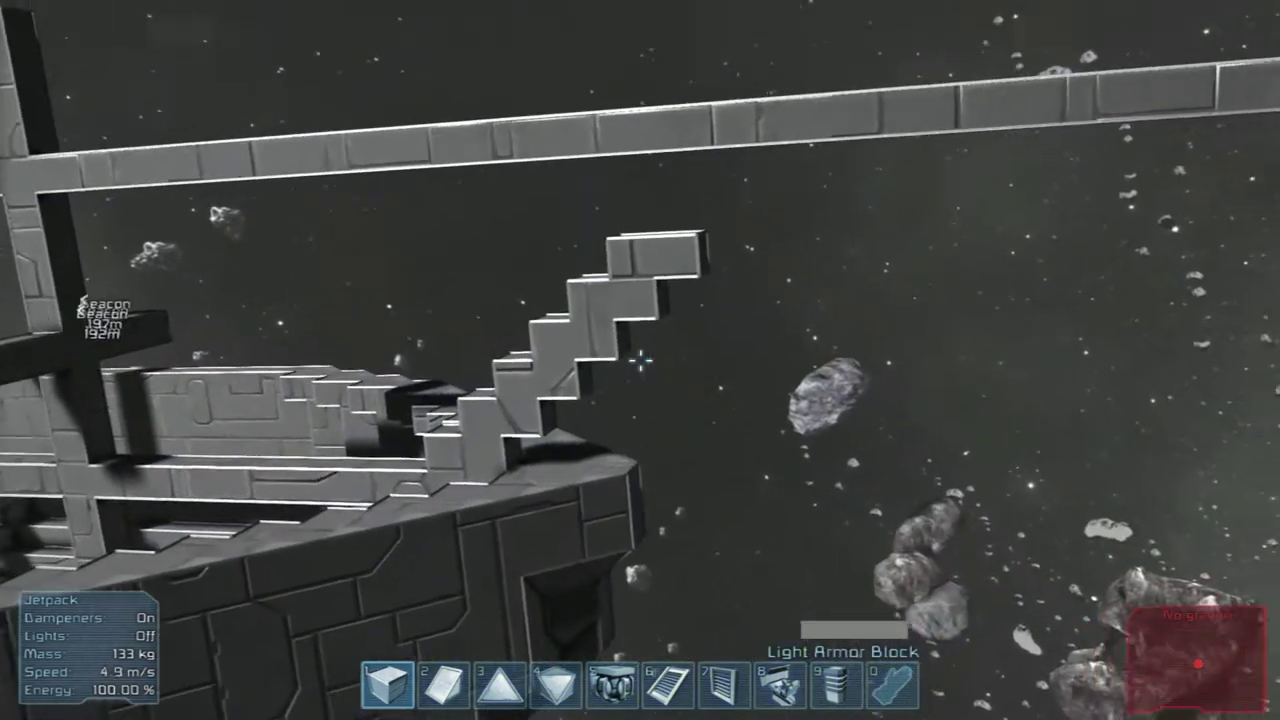
Place and remove a test armor block on the hull edge, then bring up Toolbar Config
{"action": "key", "text": "1"}
{"action": "key", "text": "1"}
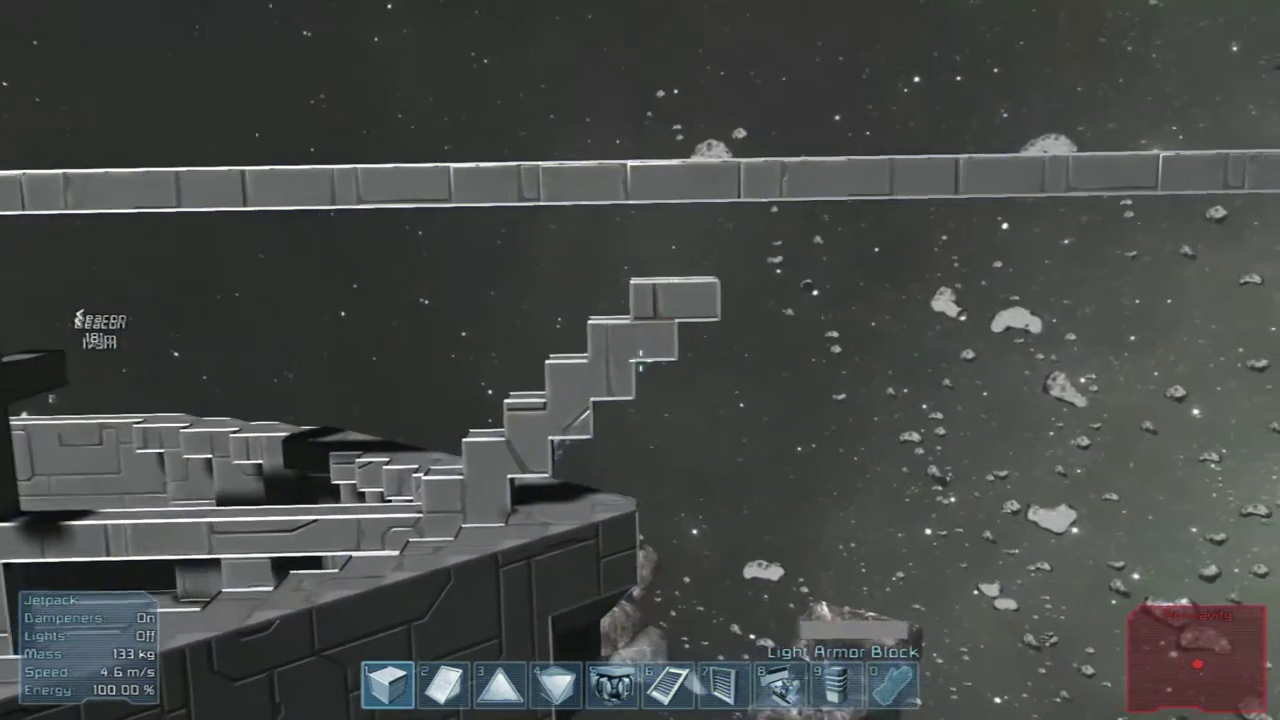
{"action": "key", "text": "1"}
{"action": "key", "text": "1"}
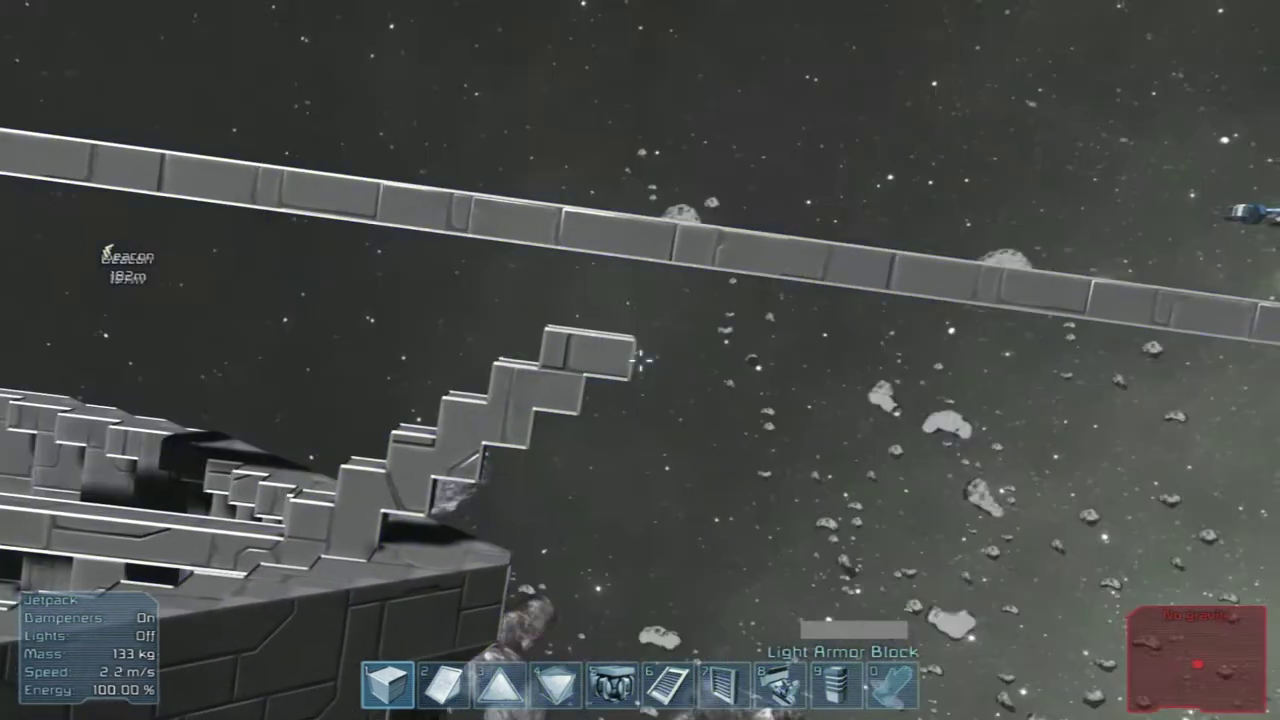
{"action": "key", "text": "1"}
{"action": "key", "text": "1"}
{"action": "key", "text": "1"}
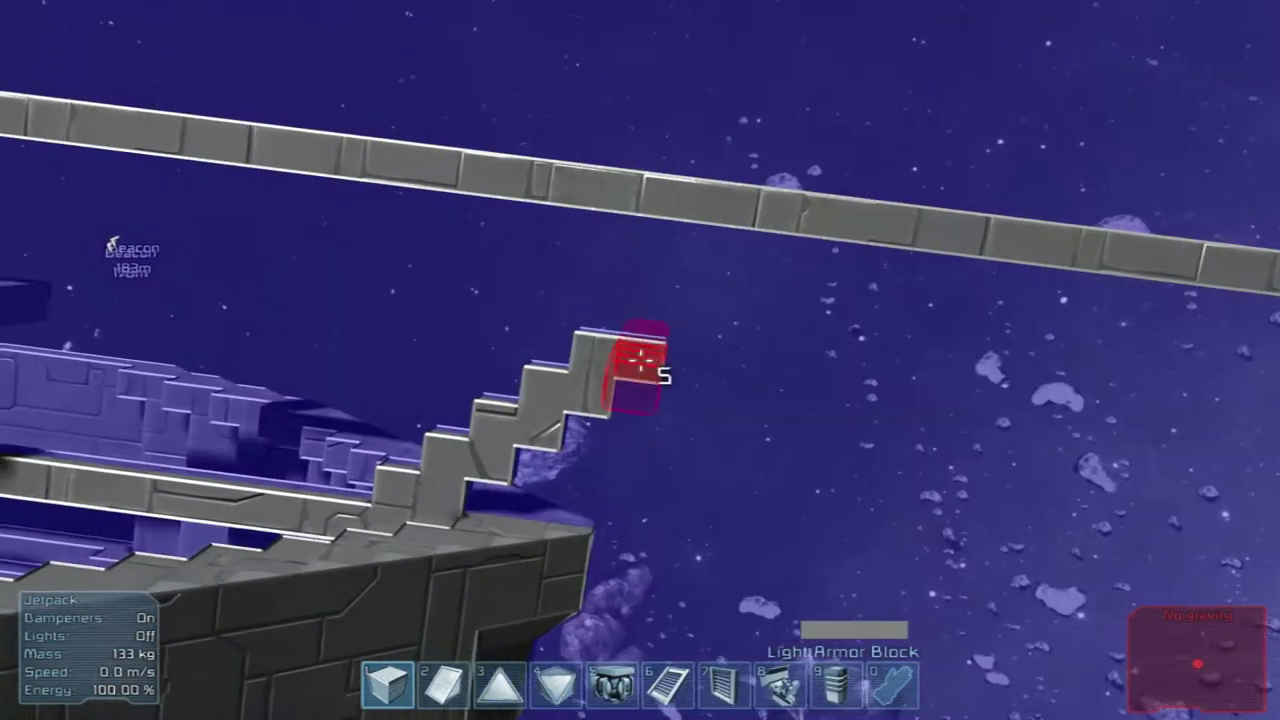
{"action": "key", "text": "1"}
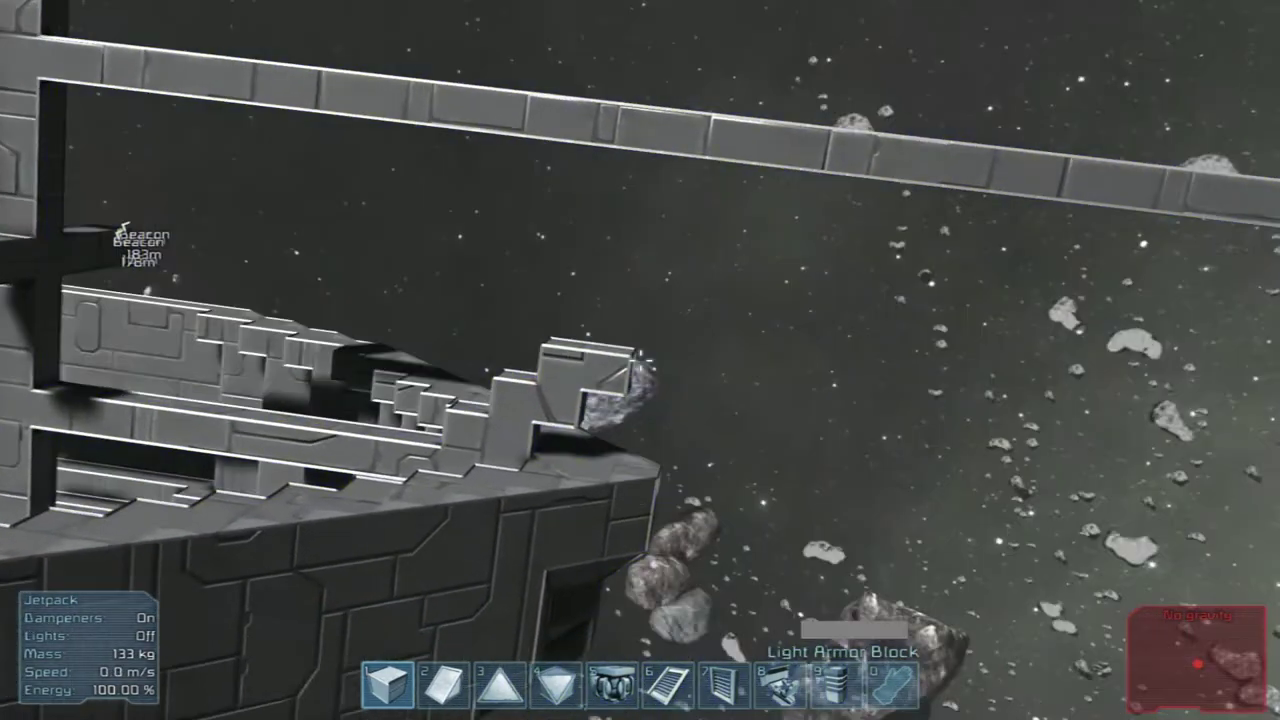
{"action": "key", "text": "1"}
{"action": "key", "text": "1"}
{"action": "key", "text": "1"}
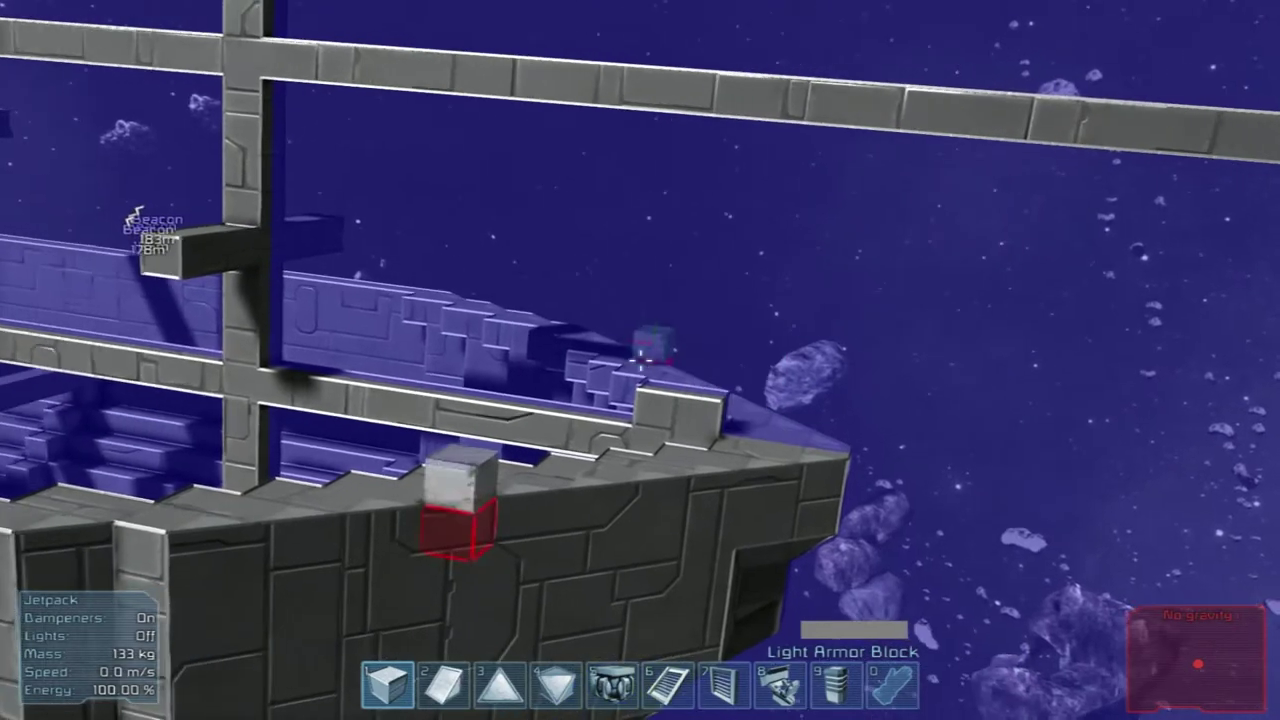
{"action": "key", "text": "1"}
{"action": "key", "text": "1"}
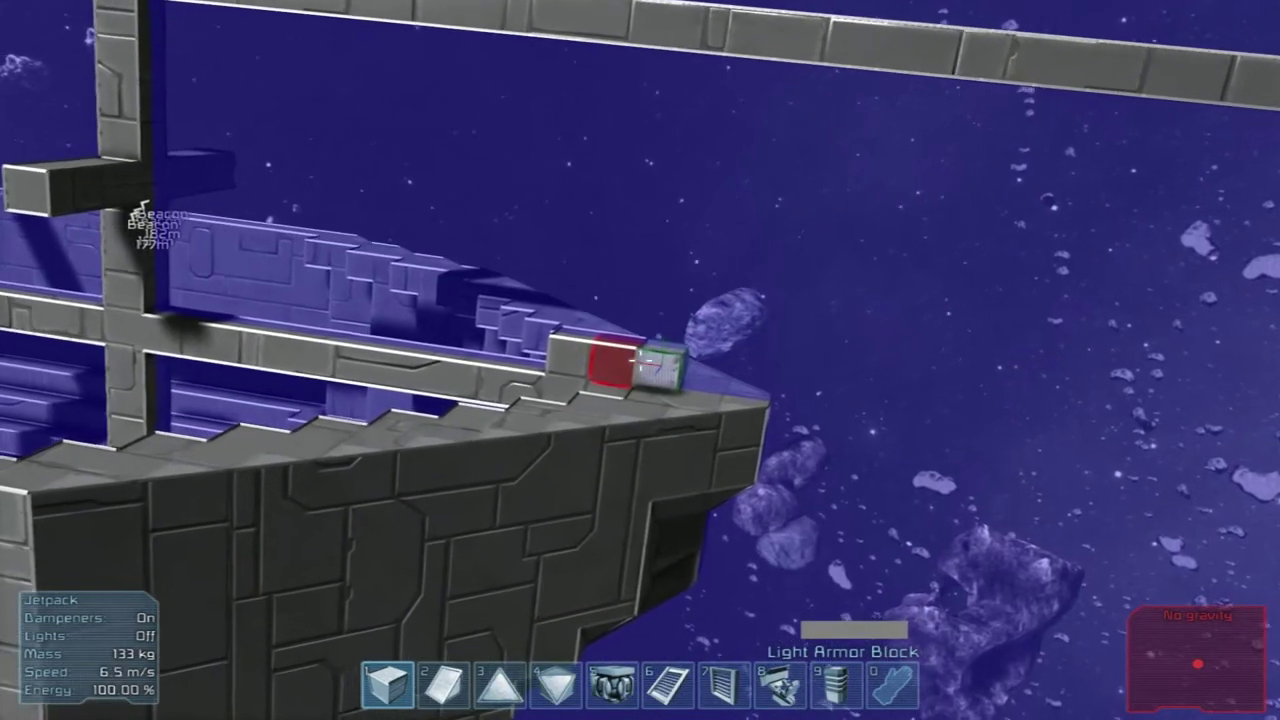
{"action": "left_click", "coordinate": [640, 360]}
{"action": "right_click", "coordinate": [640, 360]}
{"action": "key", "text": "1"}
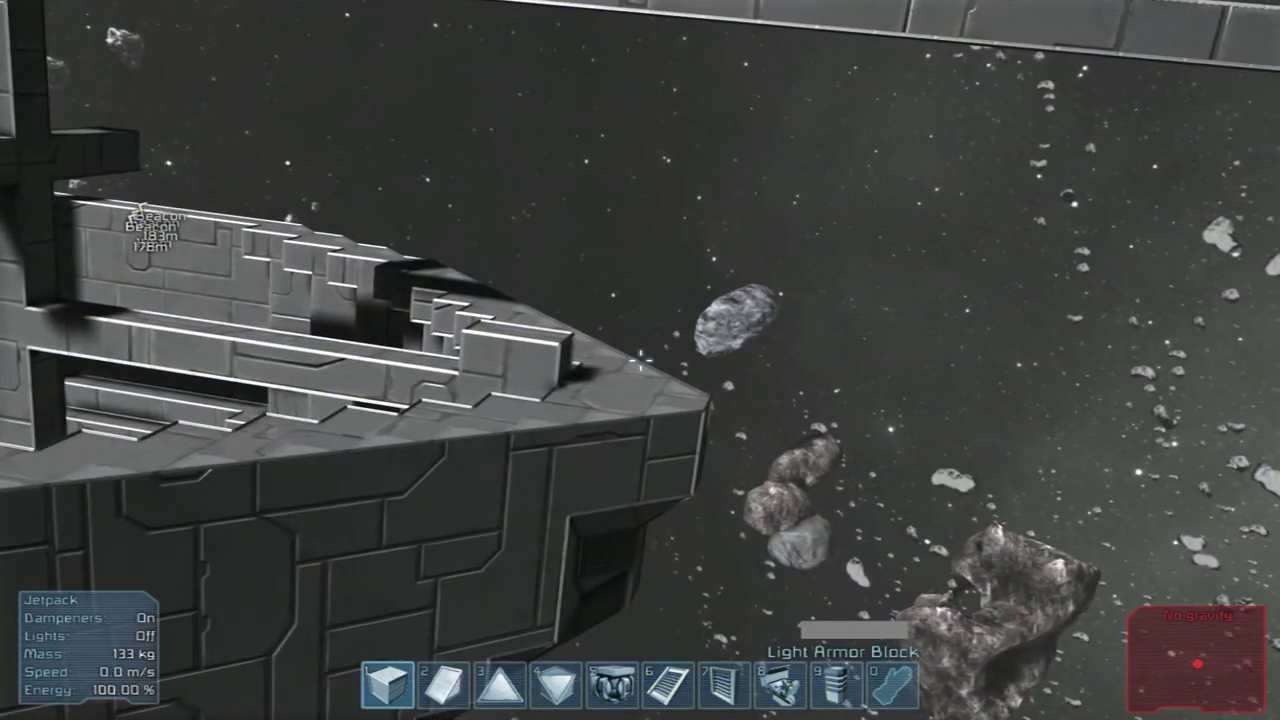
{"action": "key", "text": "g"}
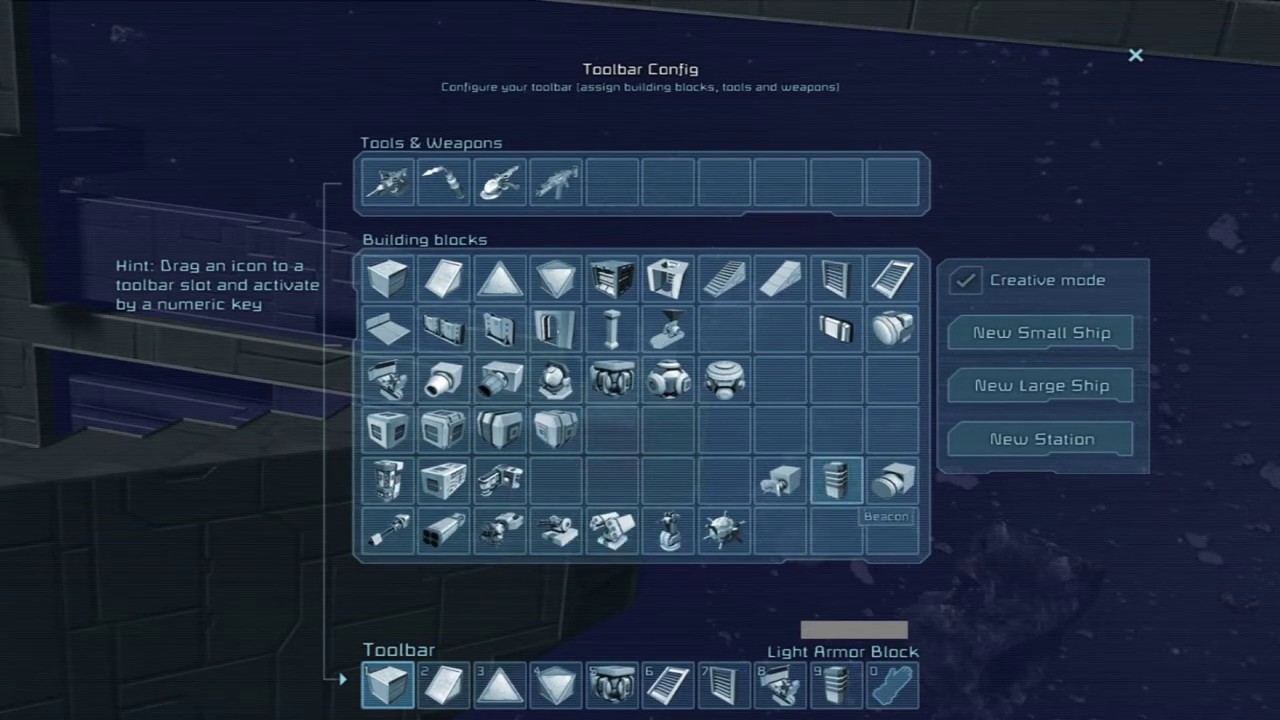
Put the Antenna in toolbar slot 9 and mount it outward-facing on the hull's front
{"action": "left_click_drag", "start_coordinate": [780, 480], "coordinate": [845, 682]}
{"action": "key", "text": "Escape"}
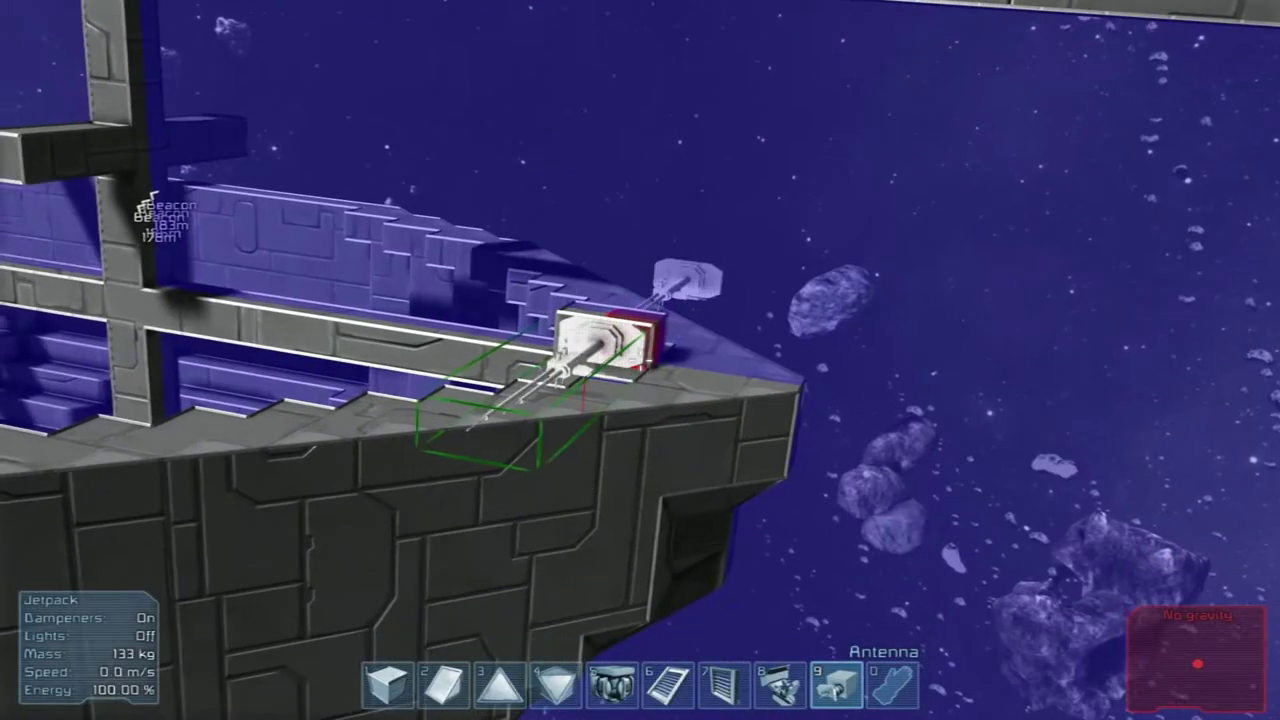
{"action": "key", "text": "Page_Down"}
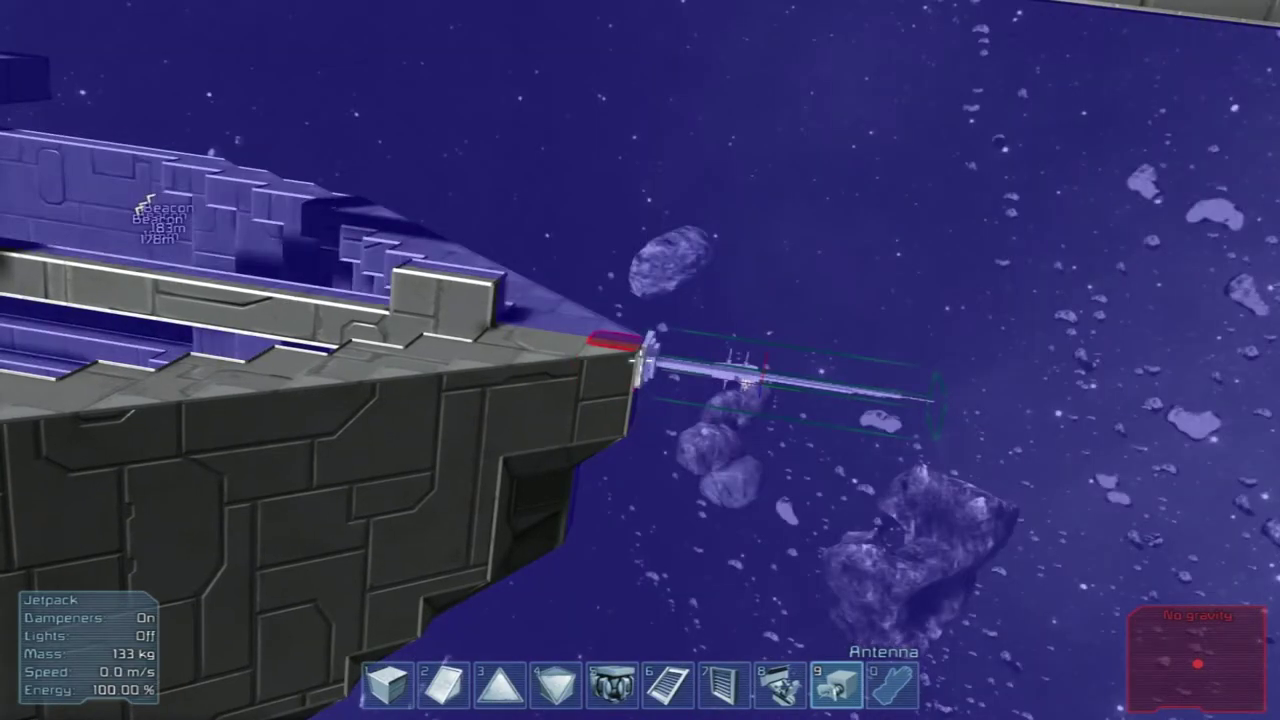
{"action": "left_click", "coordinate": [640, 360]}
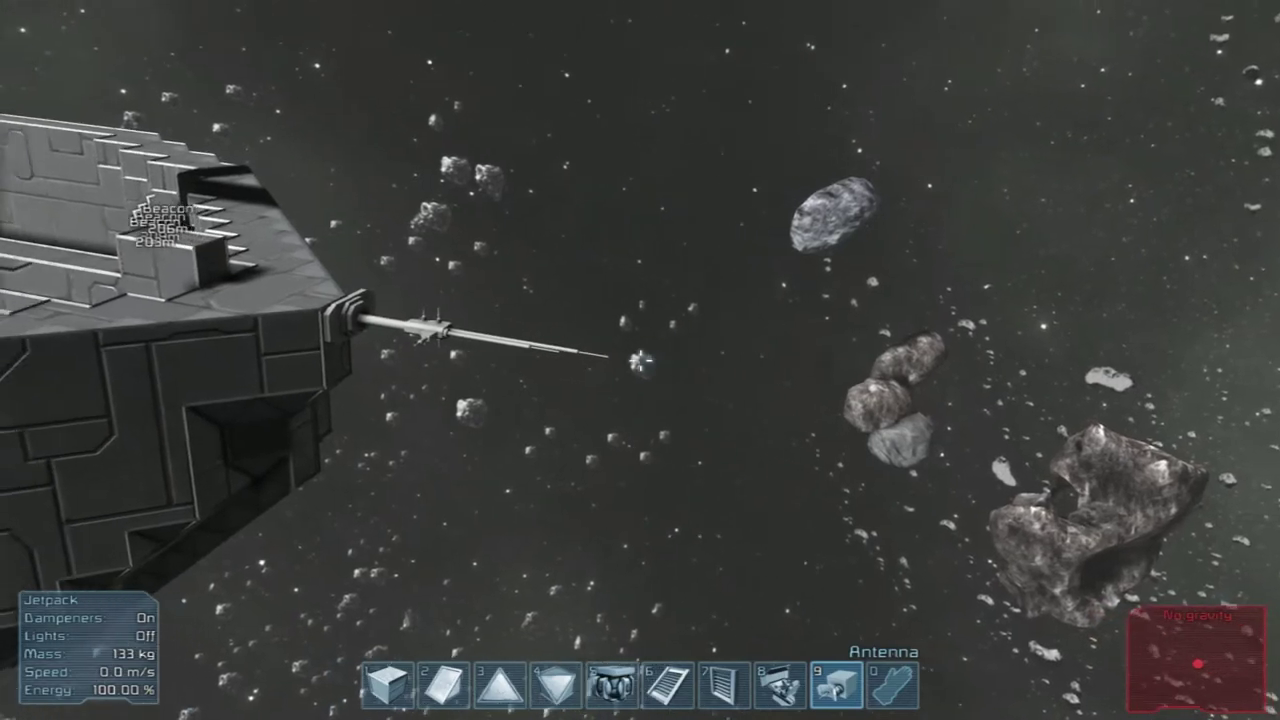
{"action": "key", "text": "ctrl+c"}
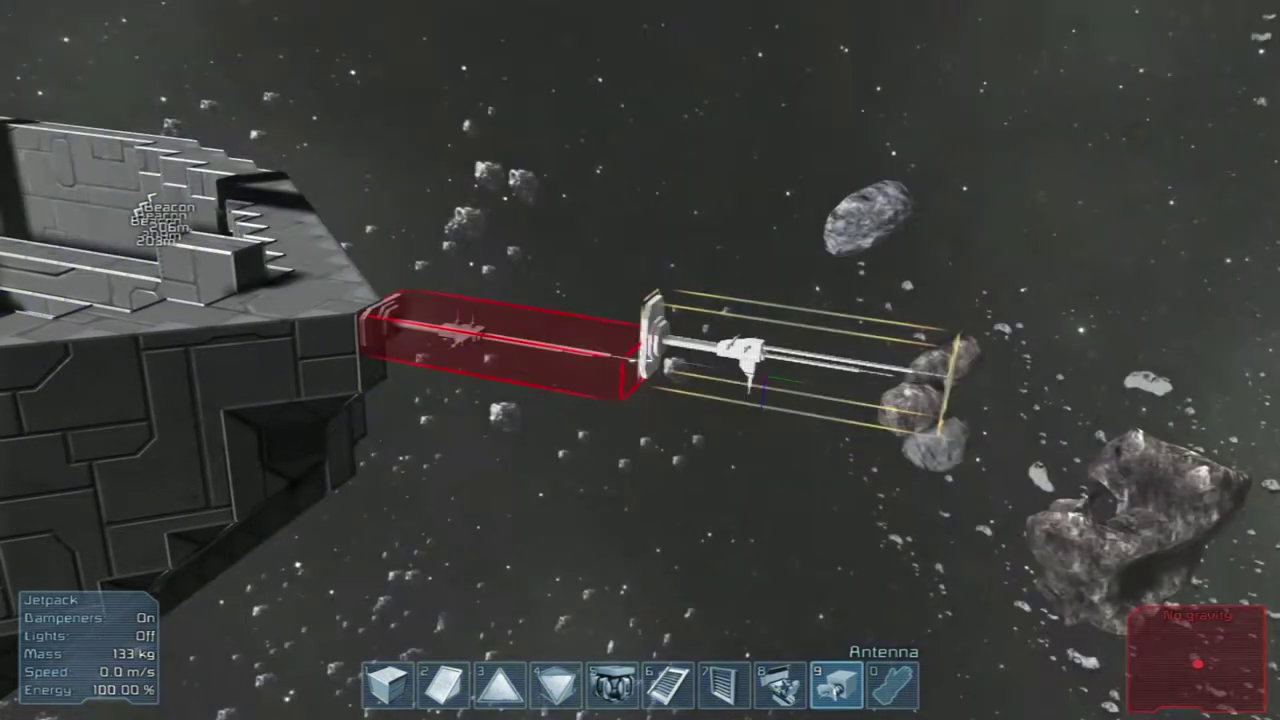
{"action": "left_click", "coordinate": [640, 360]}
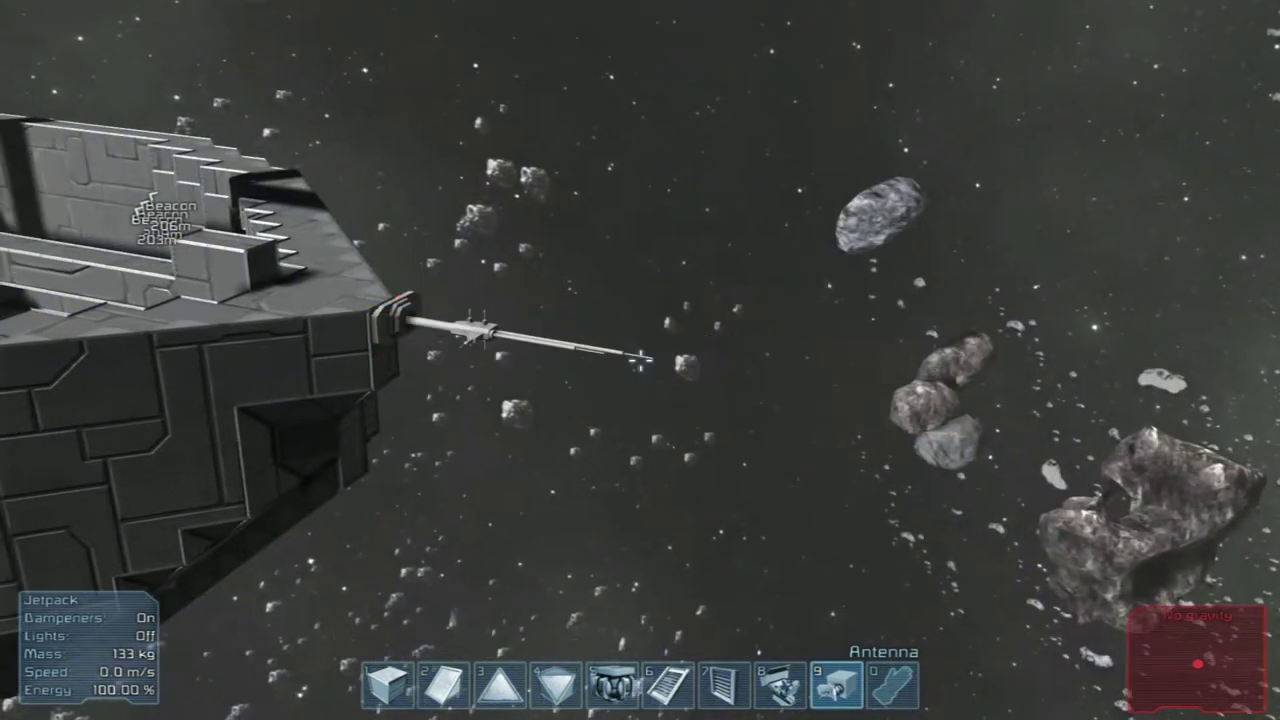
{"action": "key", "text": "a"}
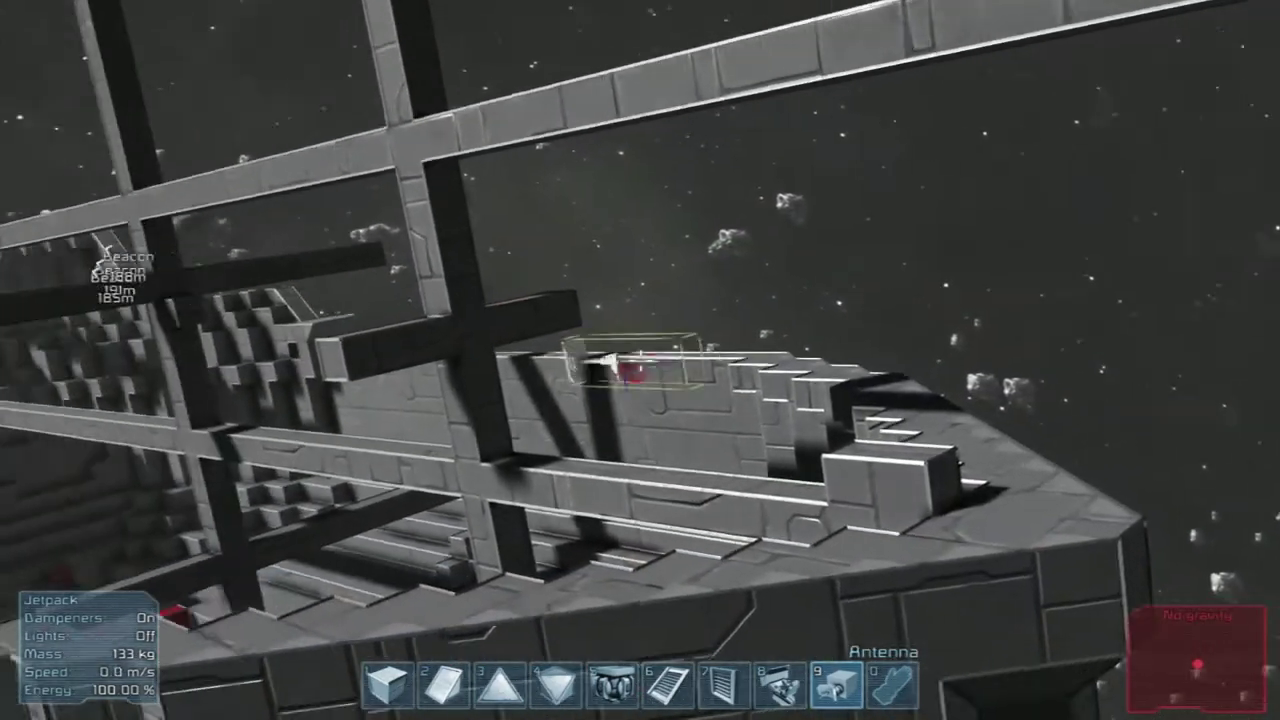
Add light armor steps to the staircase and lengthen its top row outward
{"action": "key", "text": "1"}
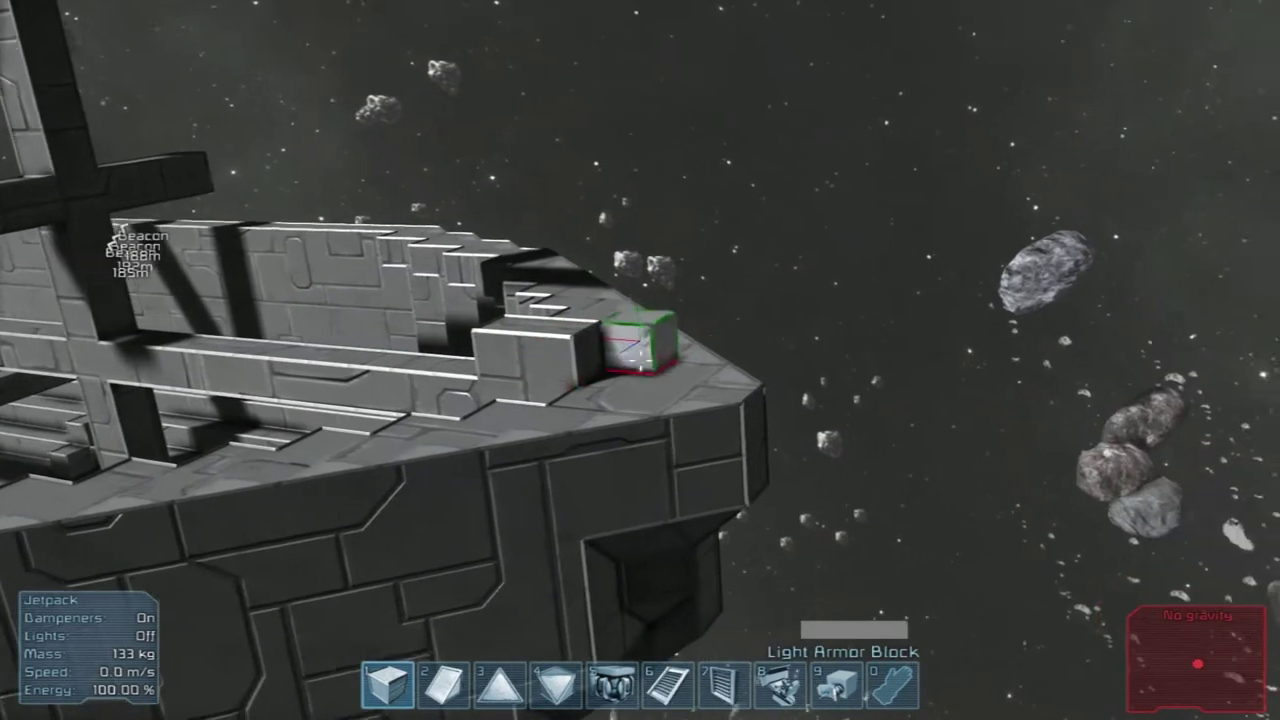
{"action": "left_click", "coordinate": [640, 360]}
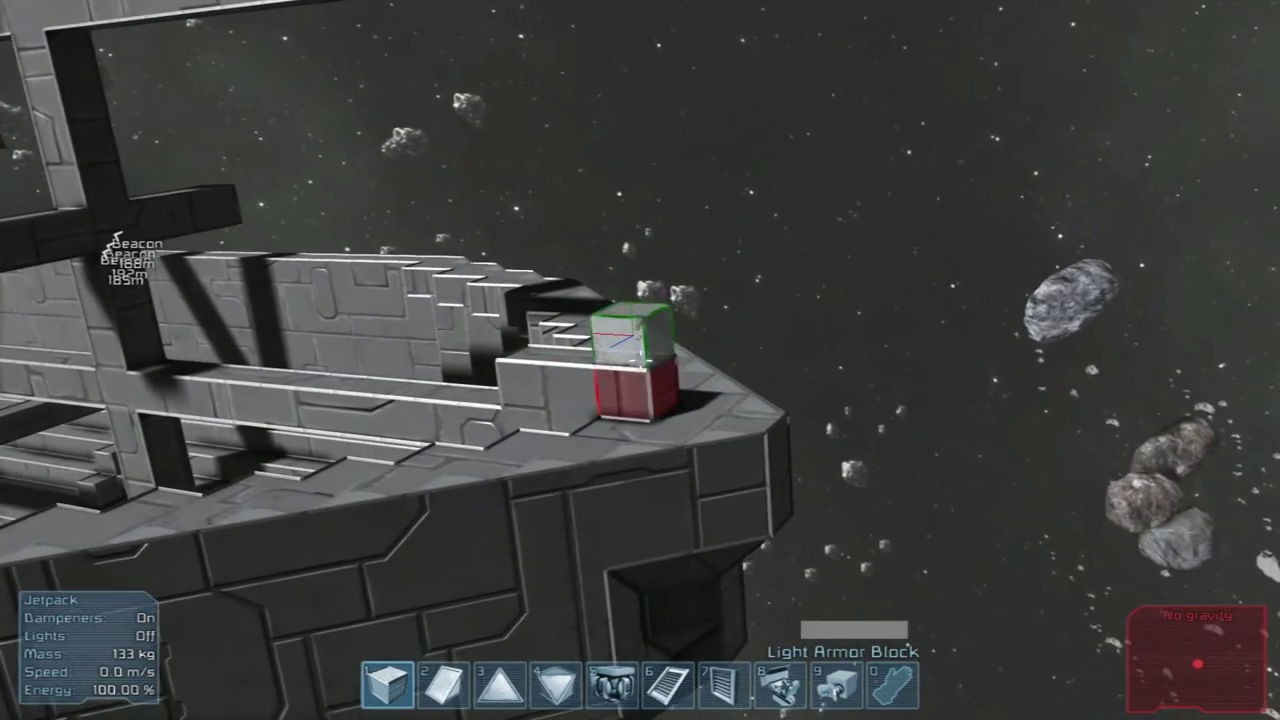
{"action": "right_click", "coordinate": [640, 360]}
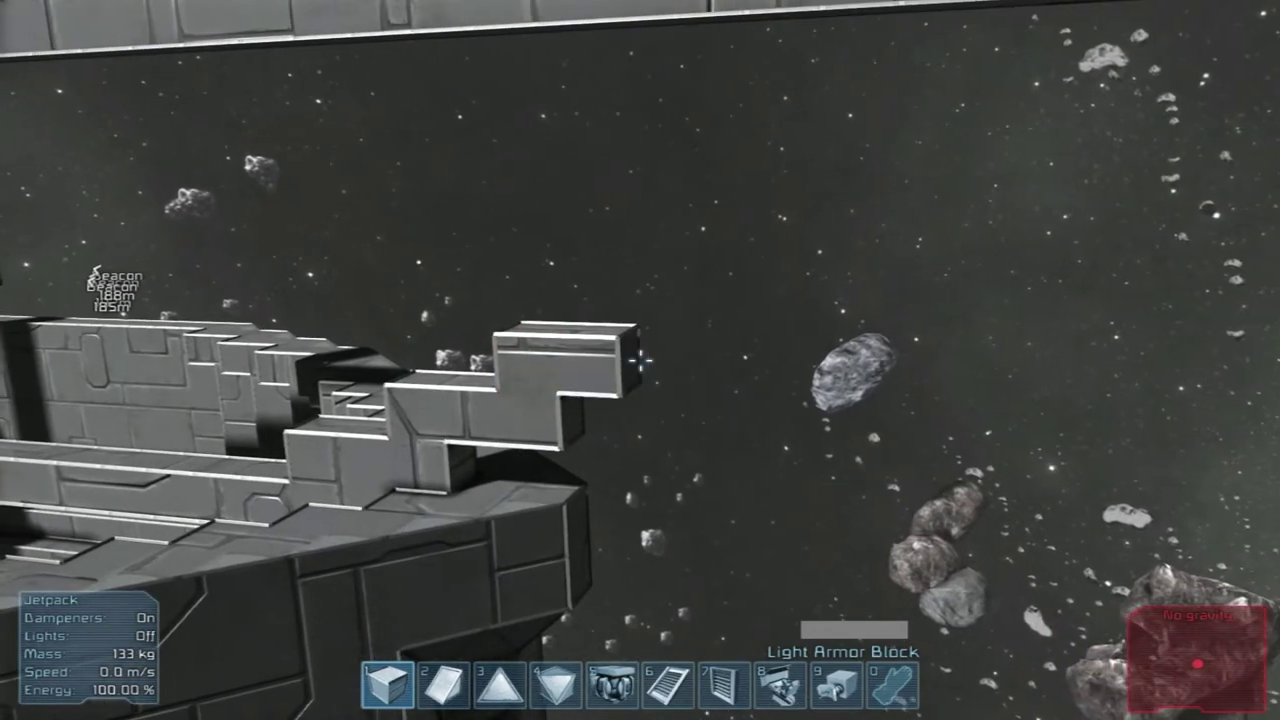
{"action": "left_click", "coordinate": [640, 360]}
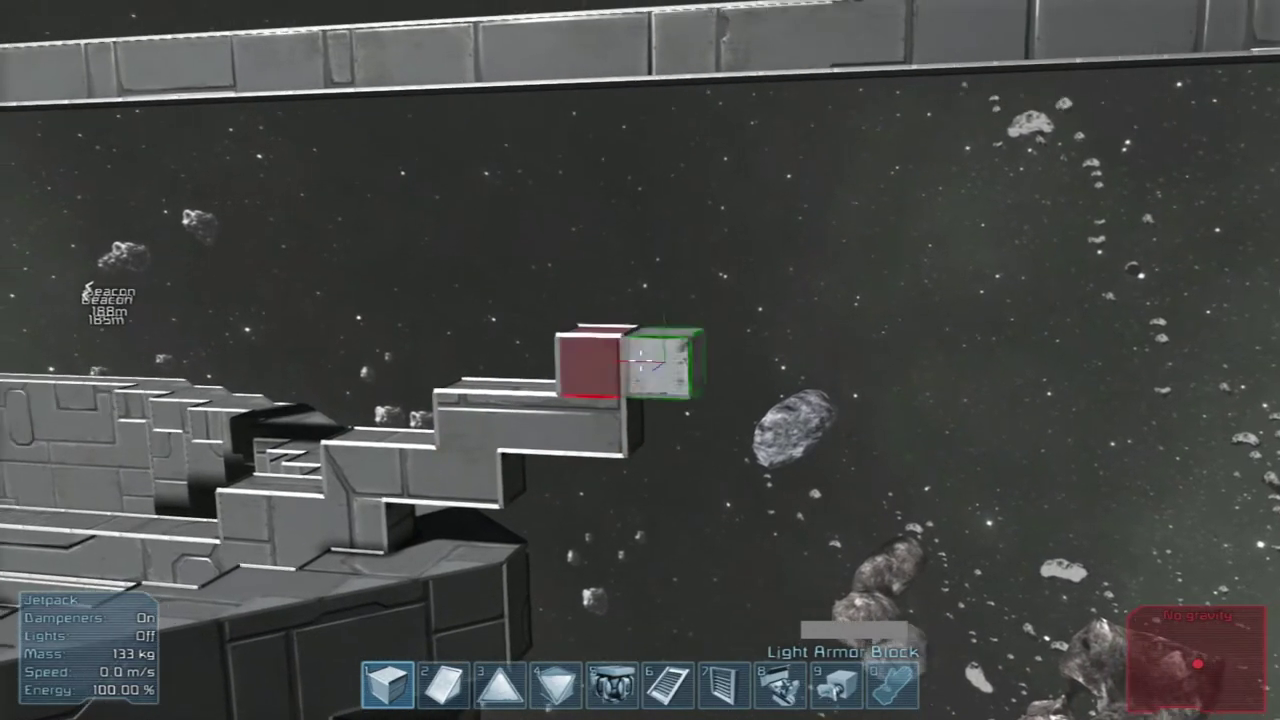
{"action": "left_click", "coordinate": [640, 360]}
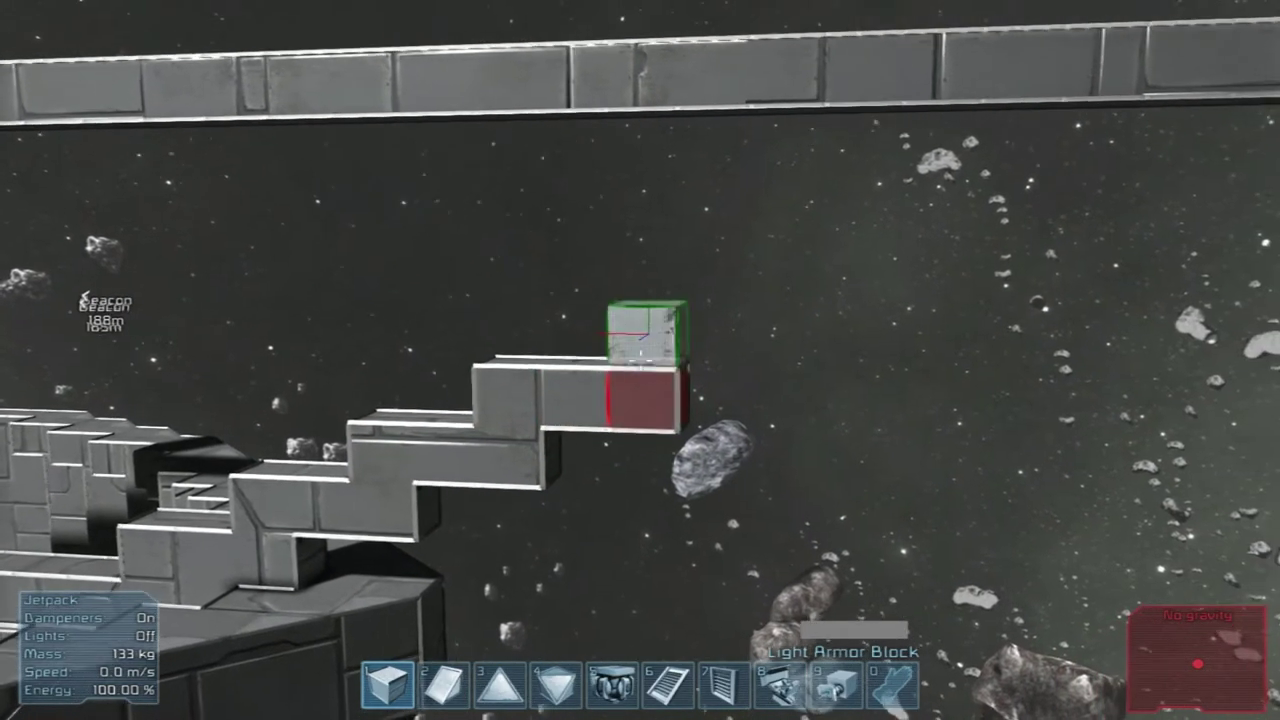
{"action": "left_click", "coordinate": [640, 360]}
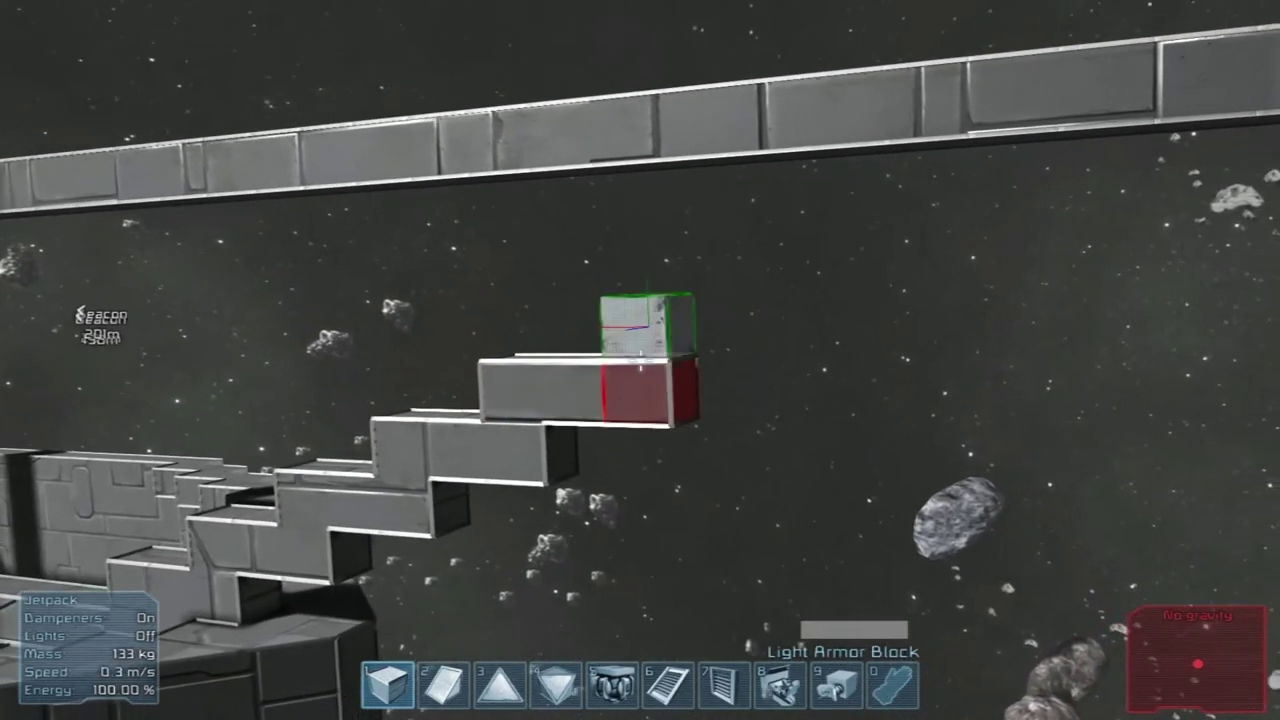
{"action": "left_click", "coordinate": [640, 360]}
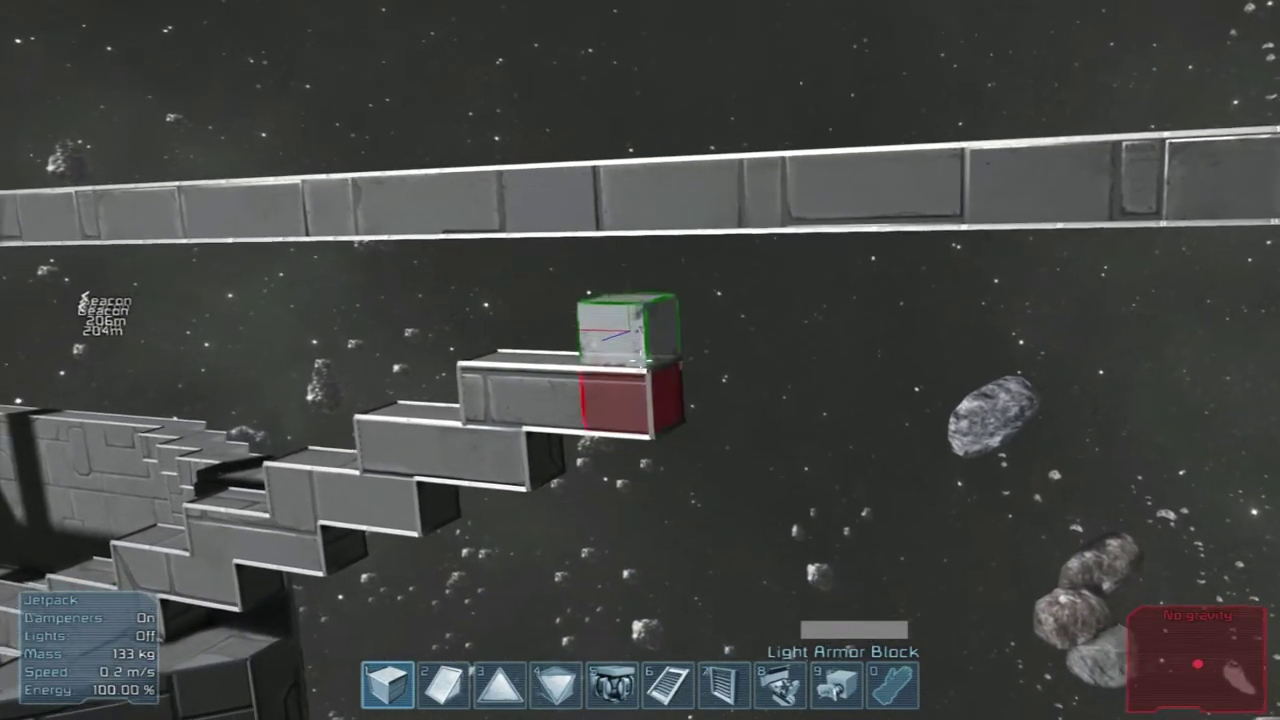
Fill the gap up to the beam, then mark beam blocks for removal
{"action": "left_click", "coordinate": [640, 360]}
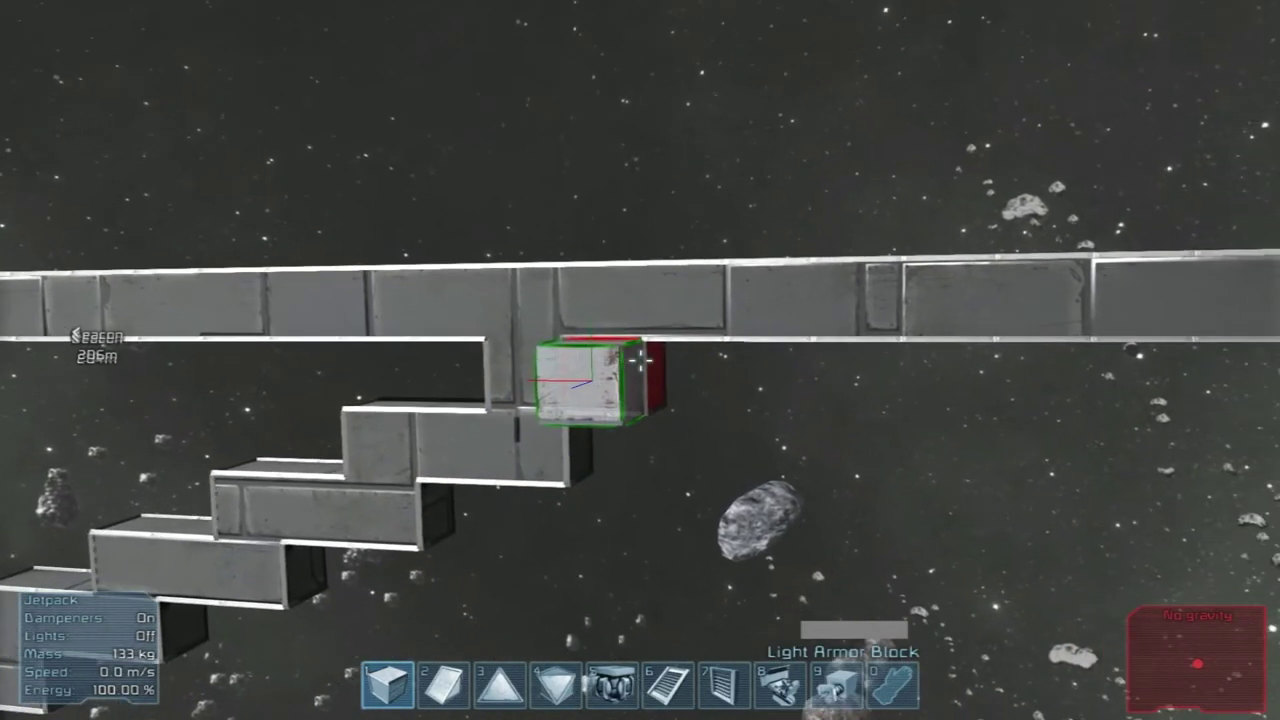
{"action": "left_click", "coordinate": [640, 360]}
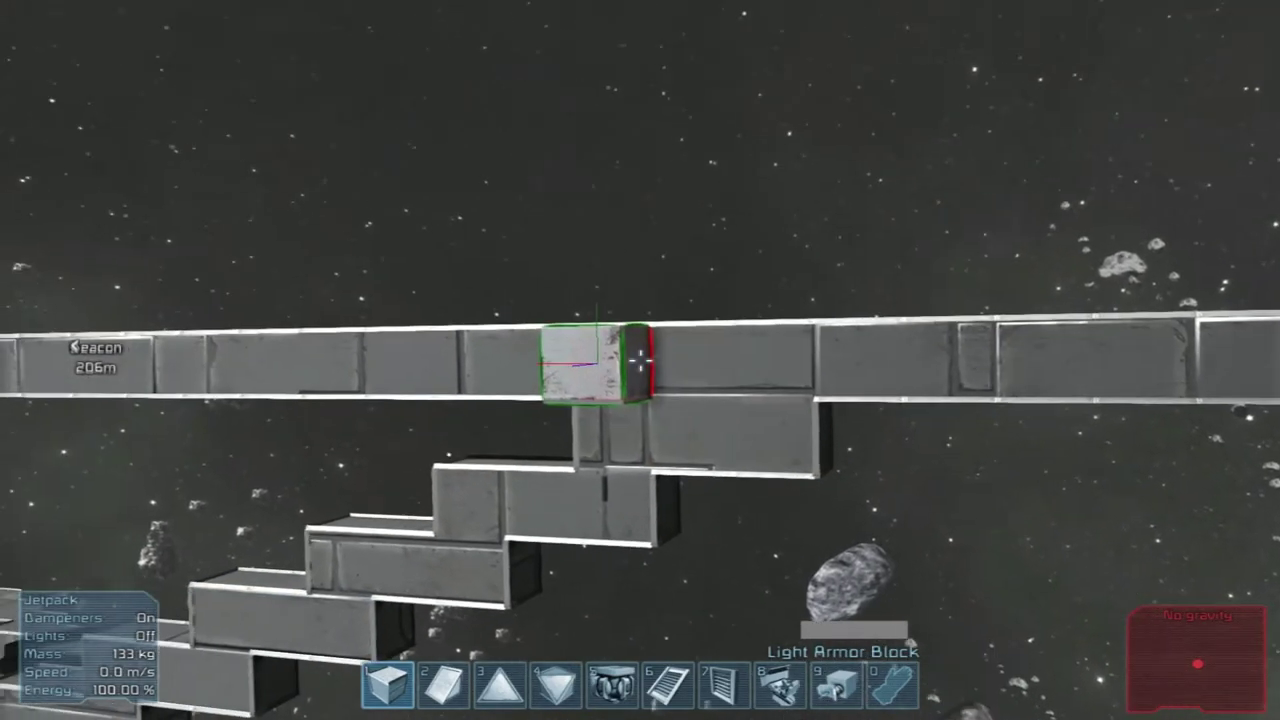
{"action": "right_click", "coordinate": [640, 360]}
{"action": "right_click", "coordinate": [640, 360]}
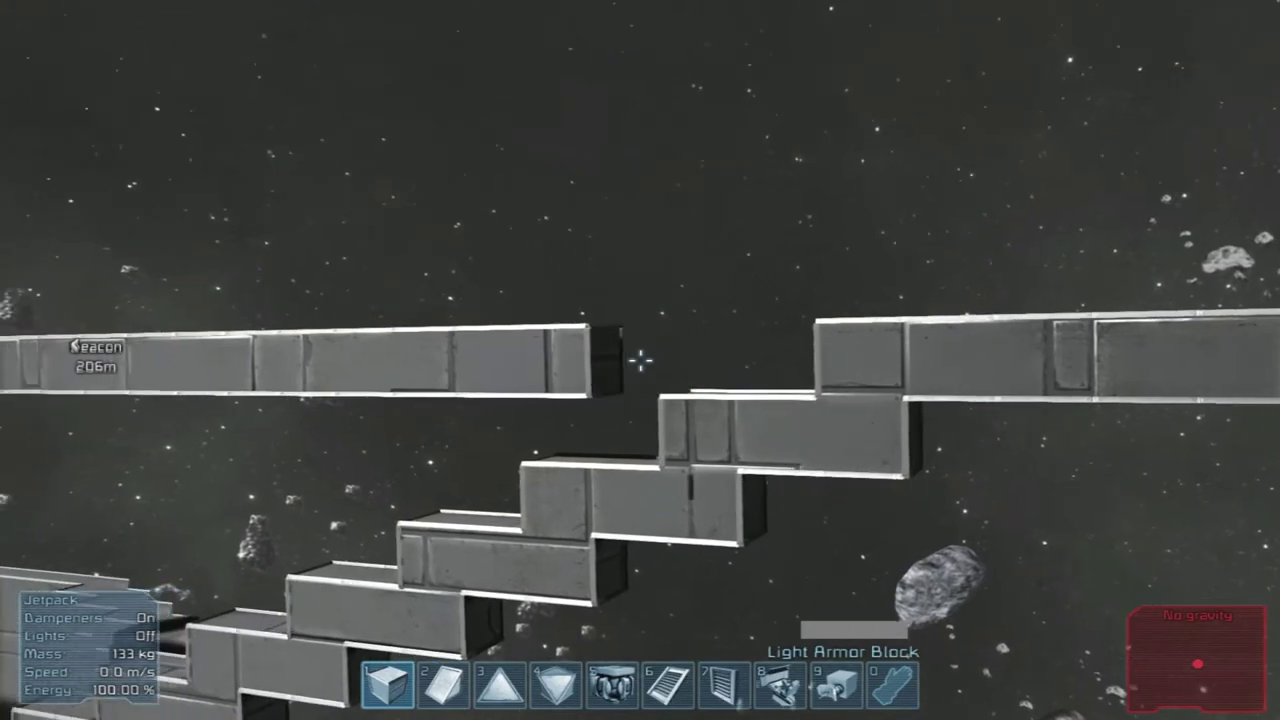
{"action": "right_click", "coordinate": [640, 360], "text": "ctrl"}
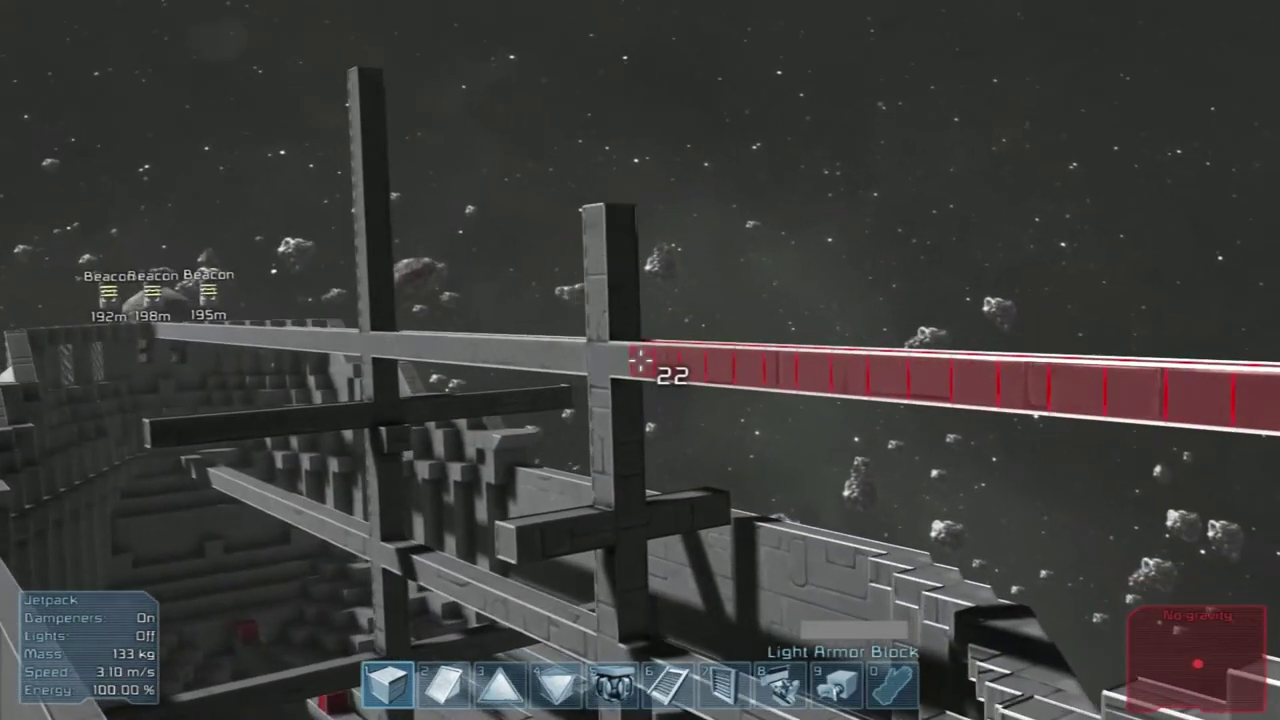
Delete the beam sections beyond and between the masts, then fly out past the beam's end
{"action": "right_click", "coordinate": [640, 360], "text": "ctrl"}
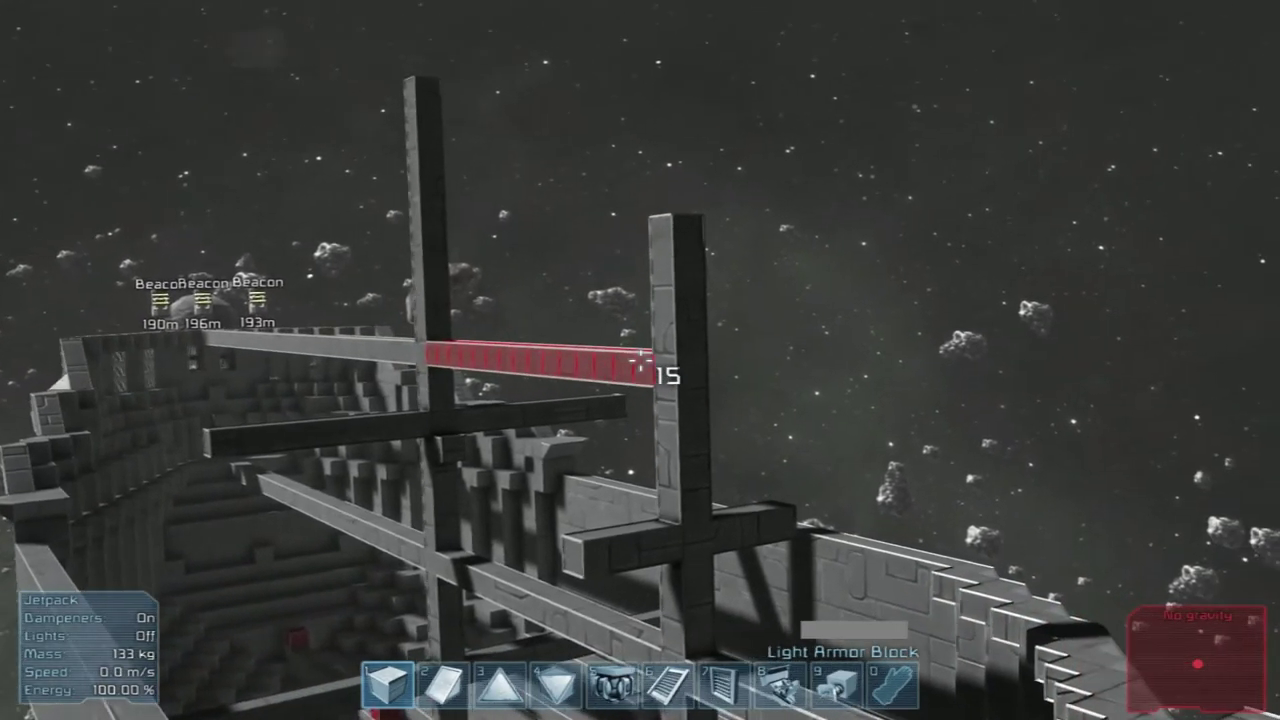
{"action": "right_click", "coordinate": [640, 360], "text": "ctrl"}
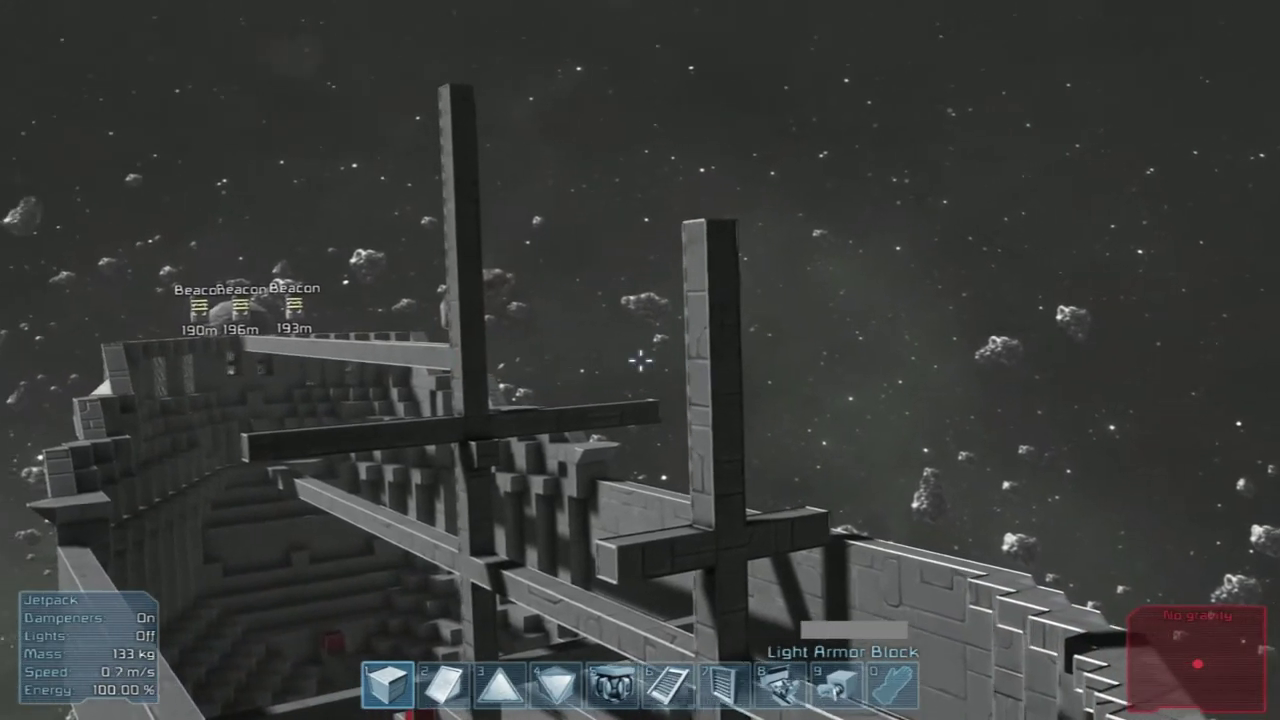
{"action": "key", "text": "w"}
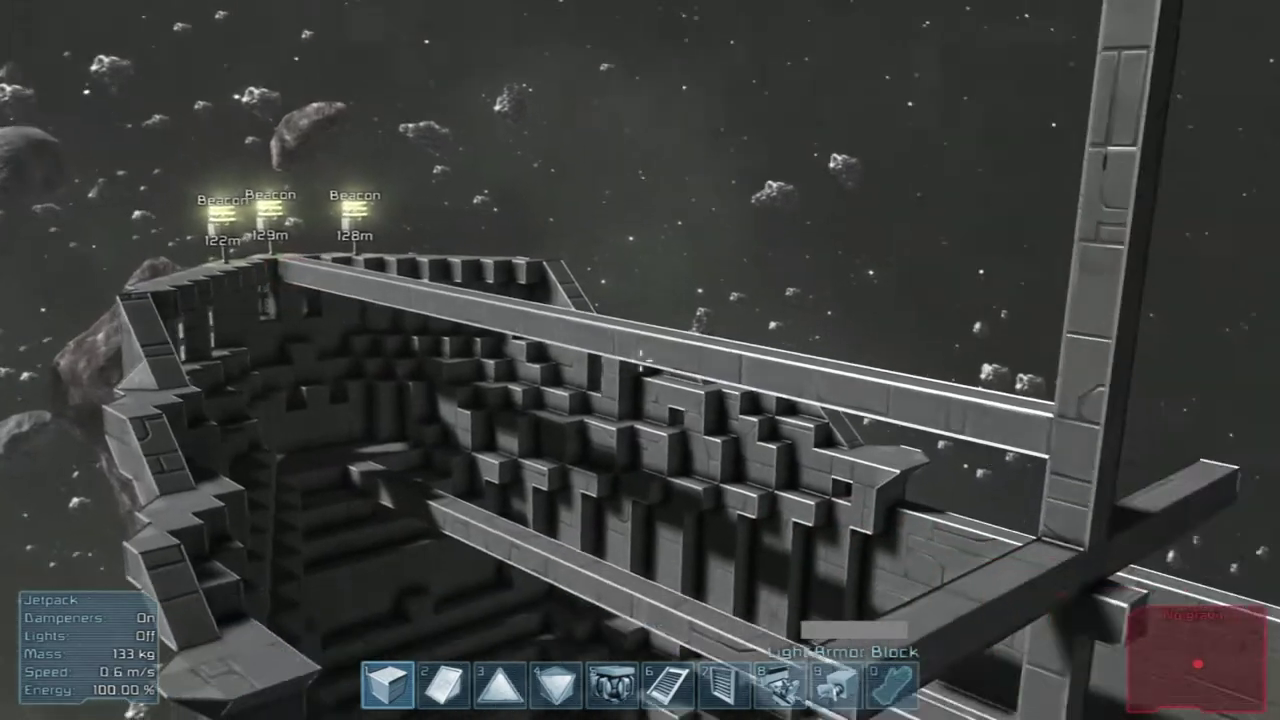
{"action": "left_click_drag", "start_coordinate": [640, 360], "coordinate": [640, 360]}
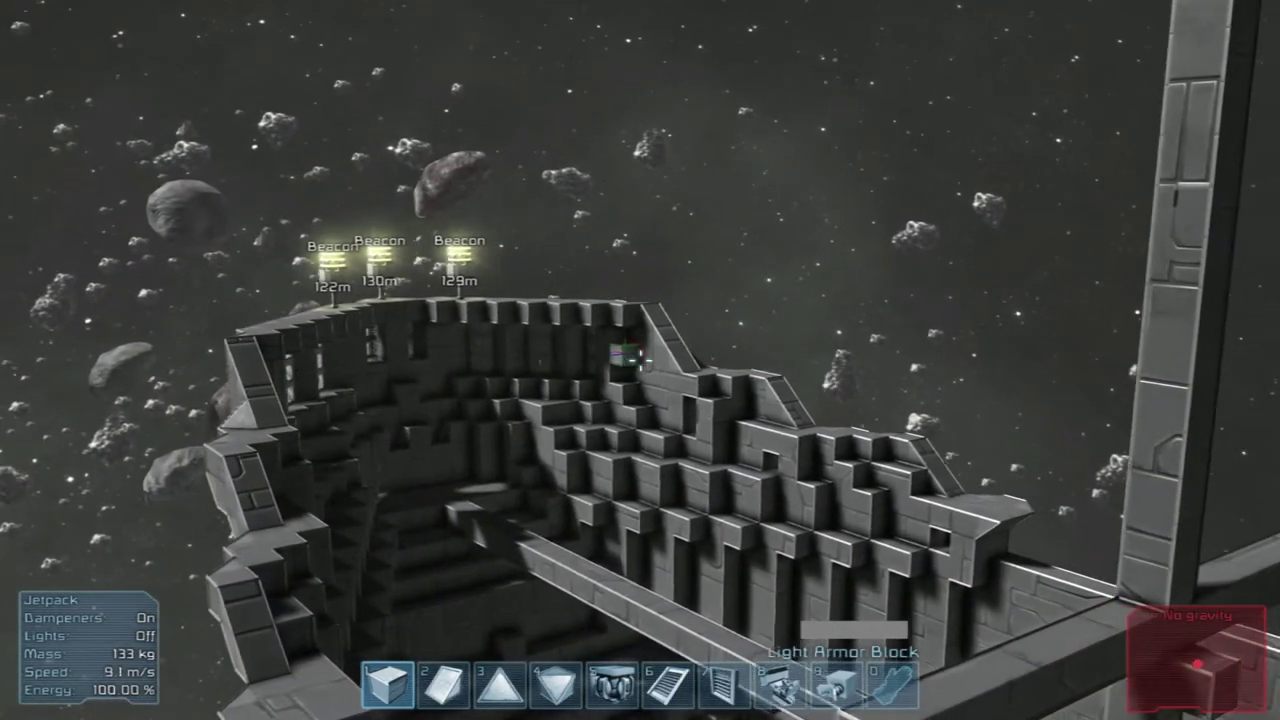
{"action": "key", "text": "w"}
{"action": "key", "text": "w"}
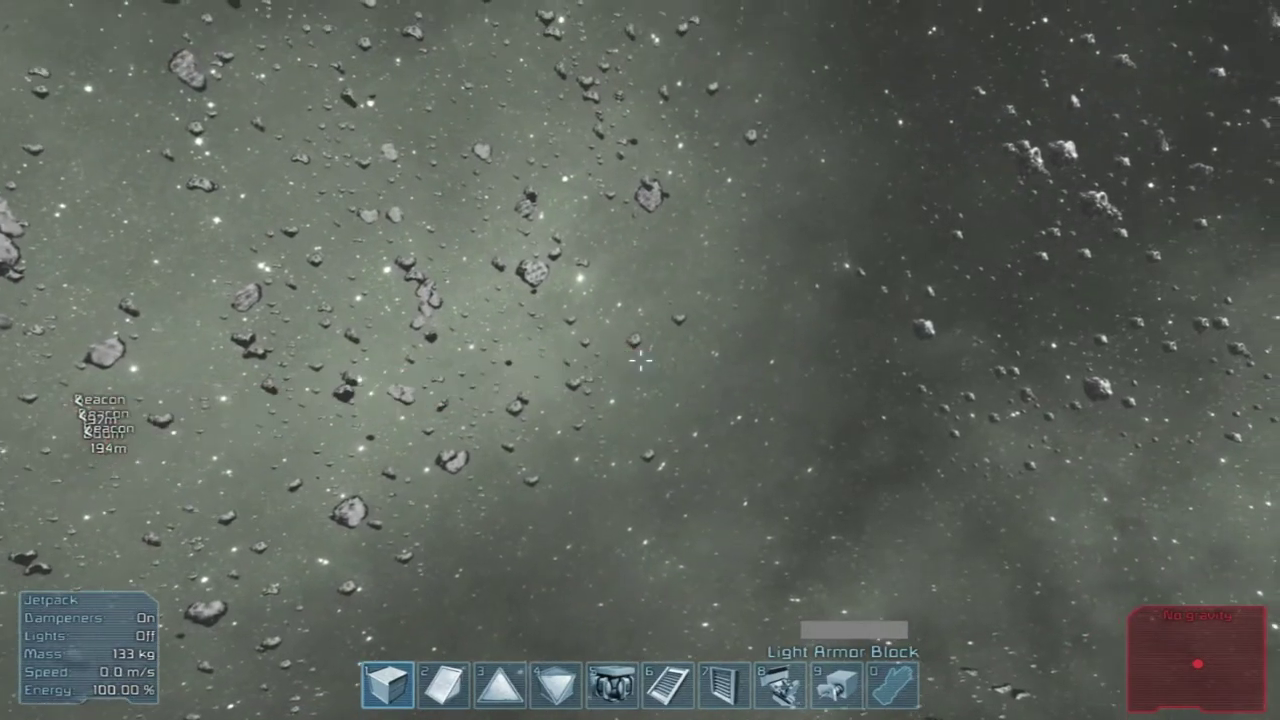
{"action": "key", "text": "w"}
{"action": "key", "text": "w"}
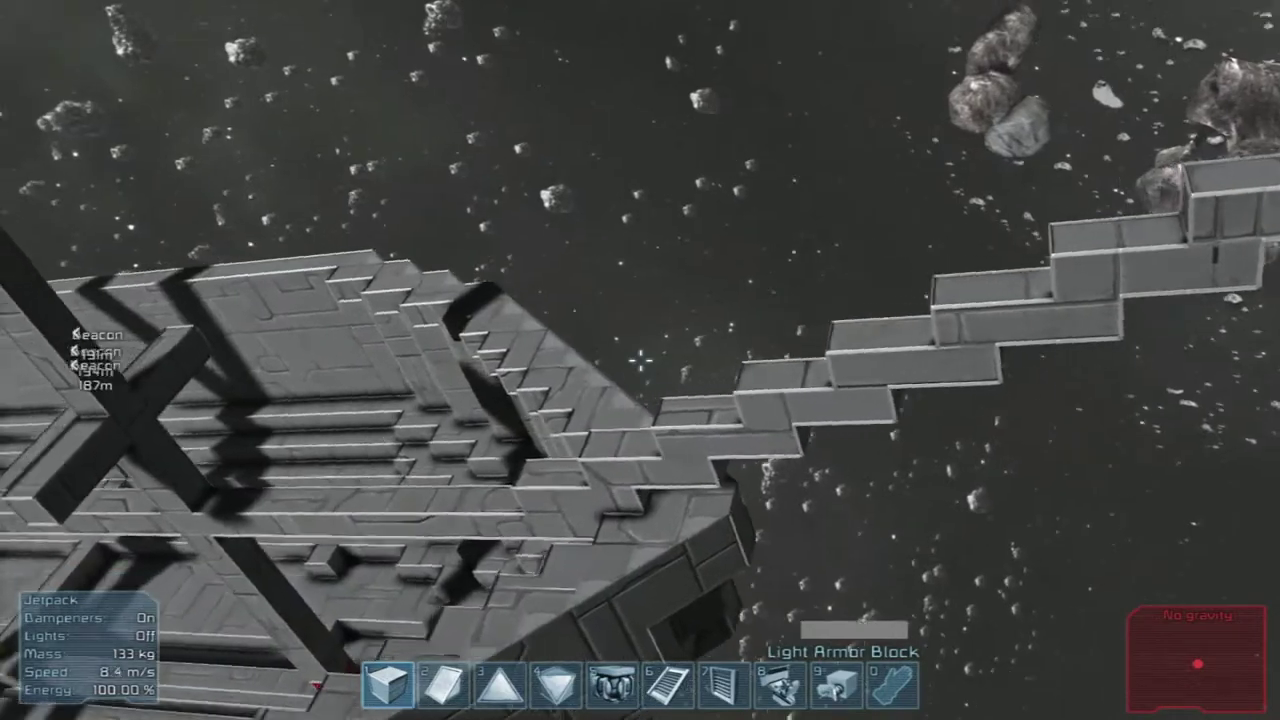
{"action": "key", "text": "w"}
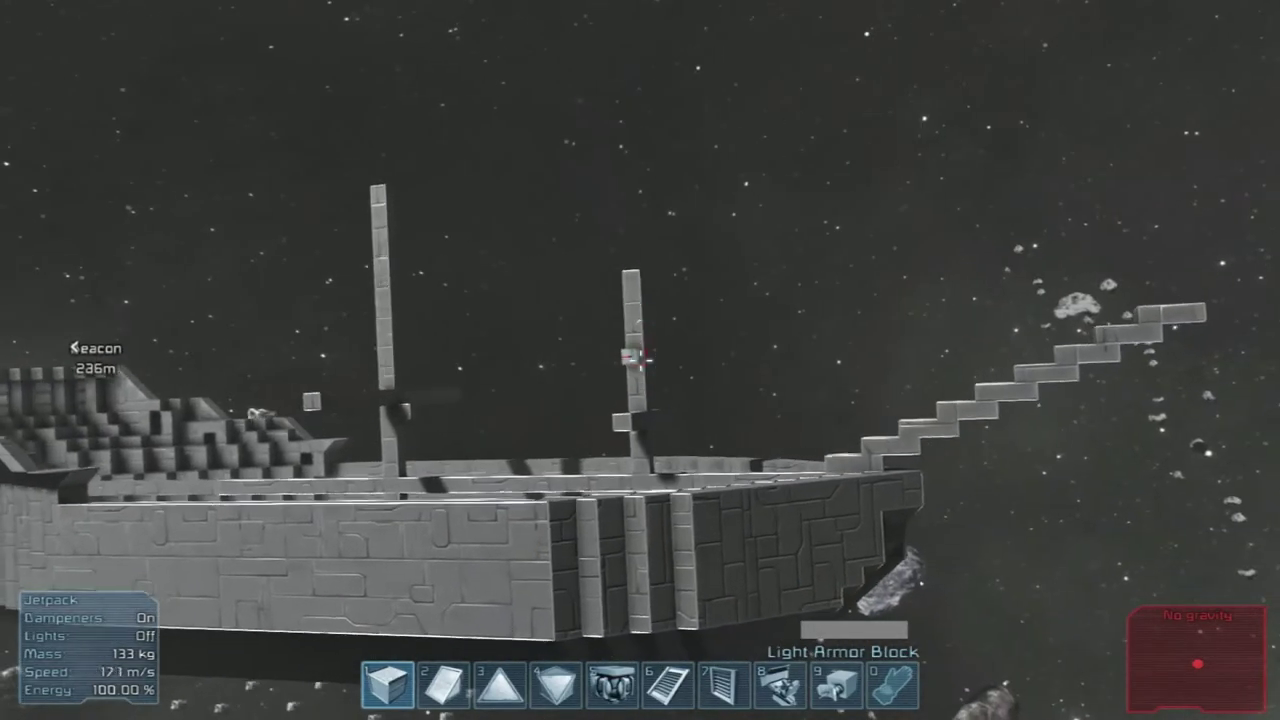
{"action": "key", "text": "a"}
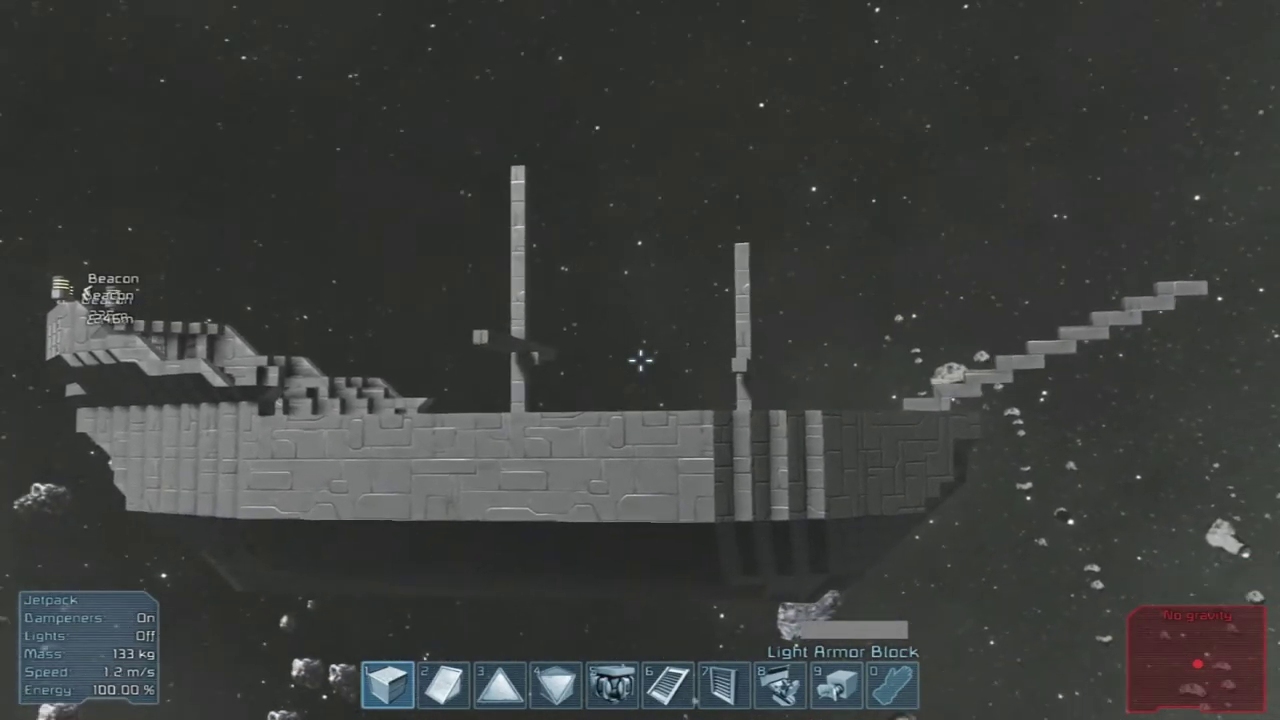
{"action": "key", "text": "c"}
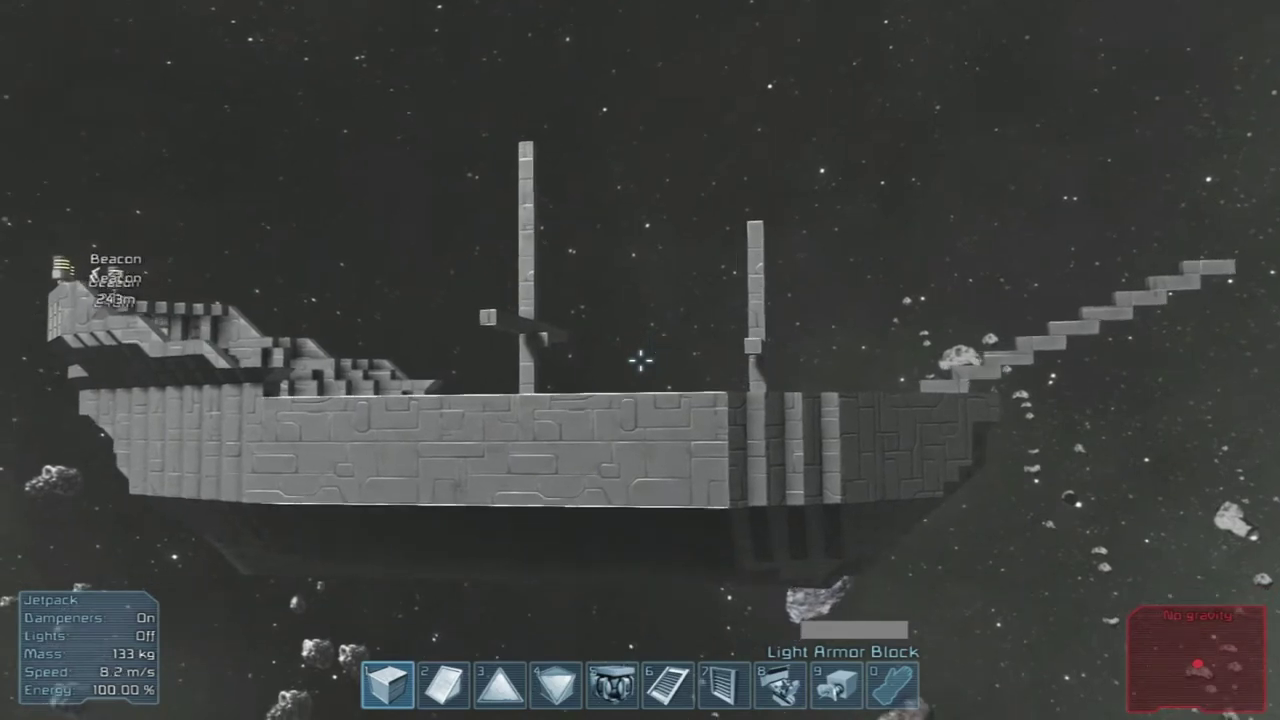
{"action": "key", "text": "w"}
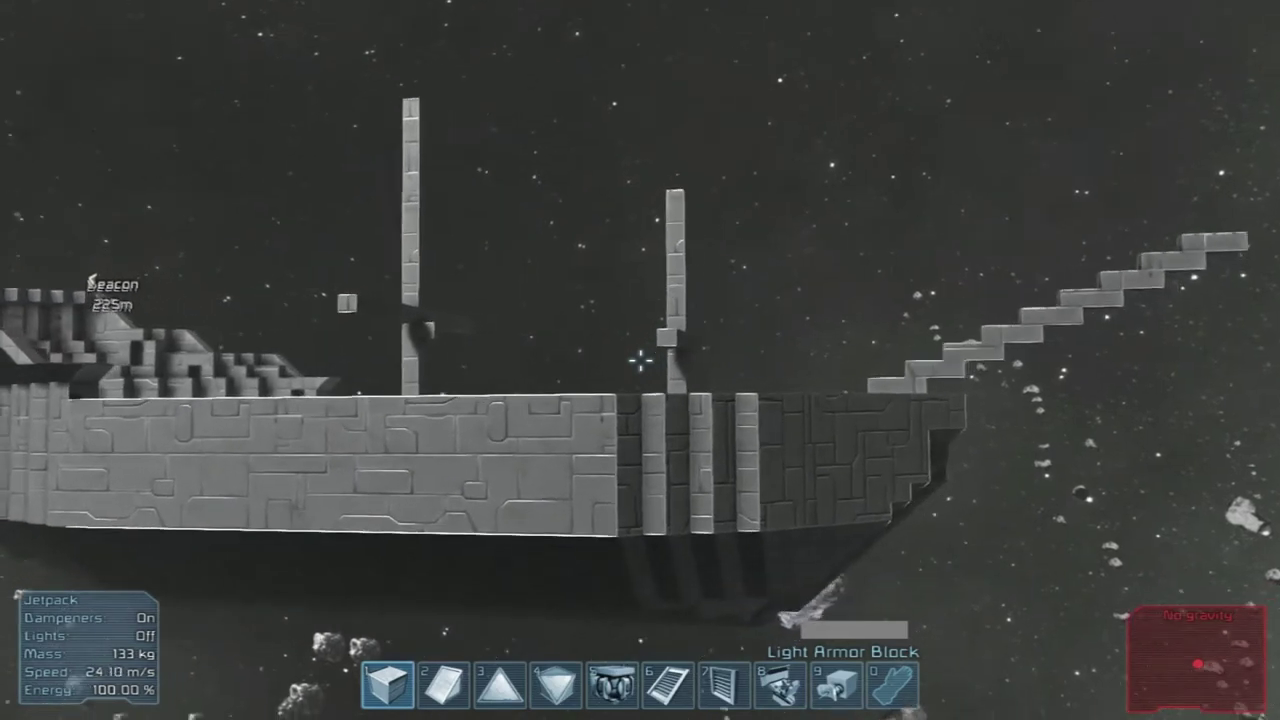
Place Light Armor Slopes from slot 2 on the bow stairway steps, then reselect armor blocks
{"action": "key", "text": "space"}
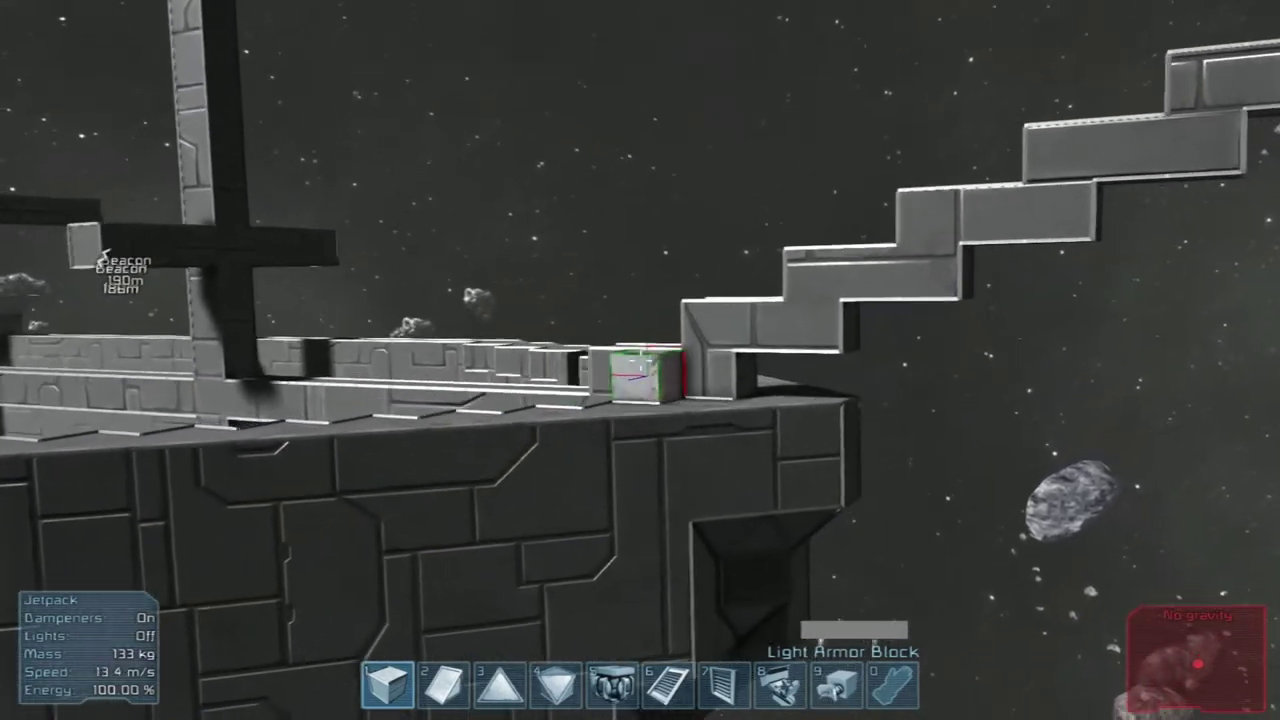
{"action": "key", "text": "2"}
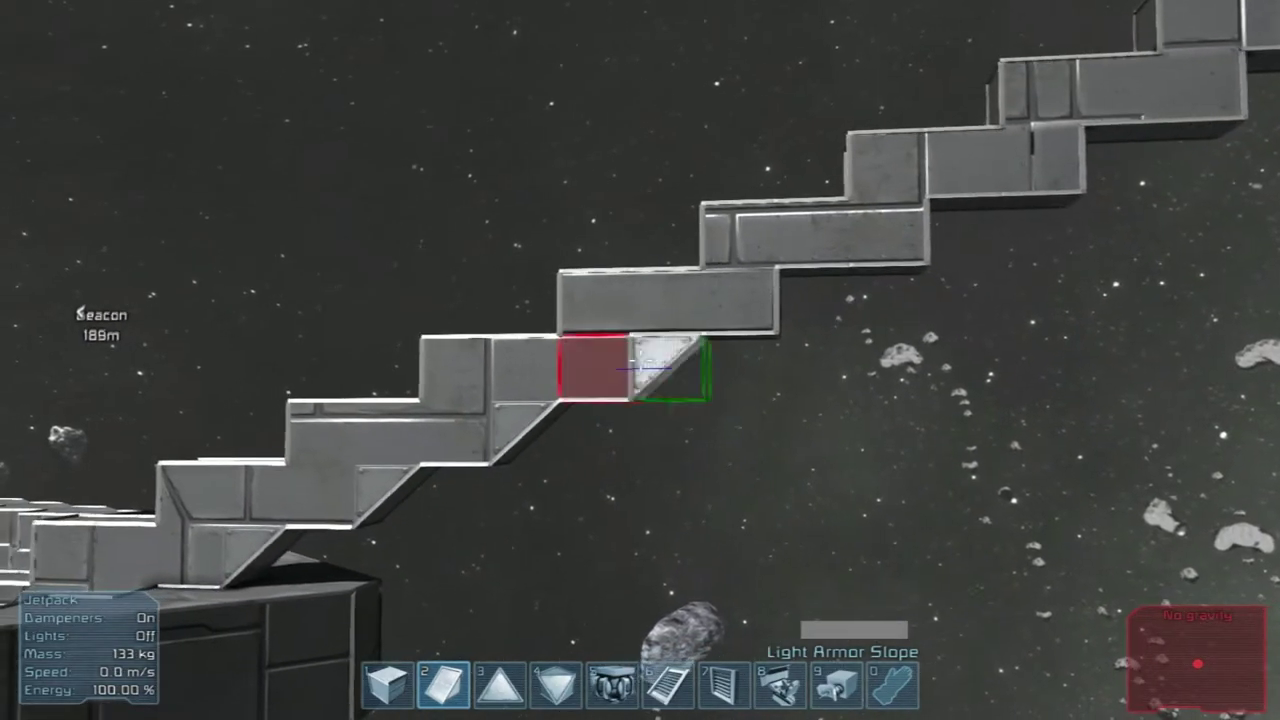
{"action": "key", "text": "d"}
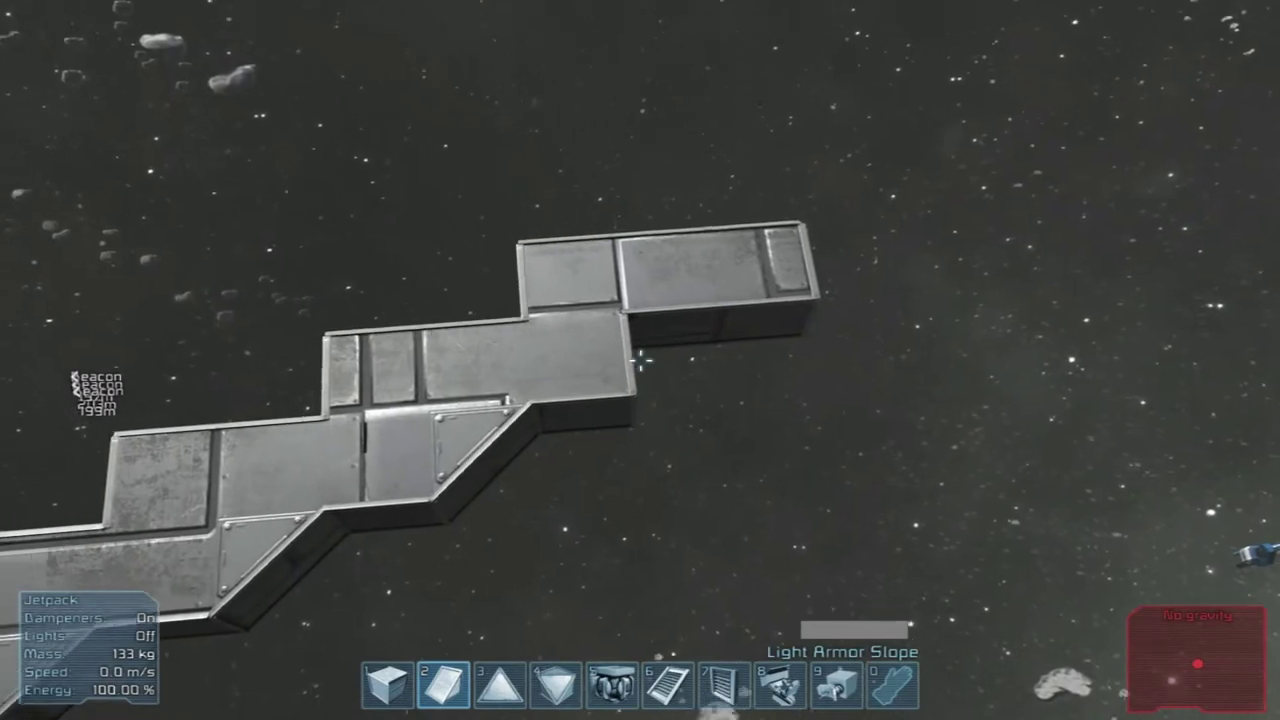
{"action": "key", "text": "c"}
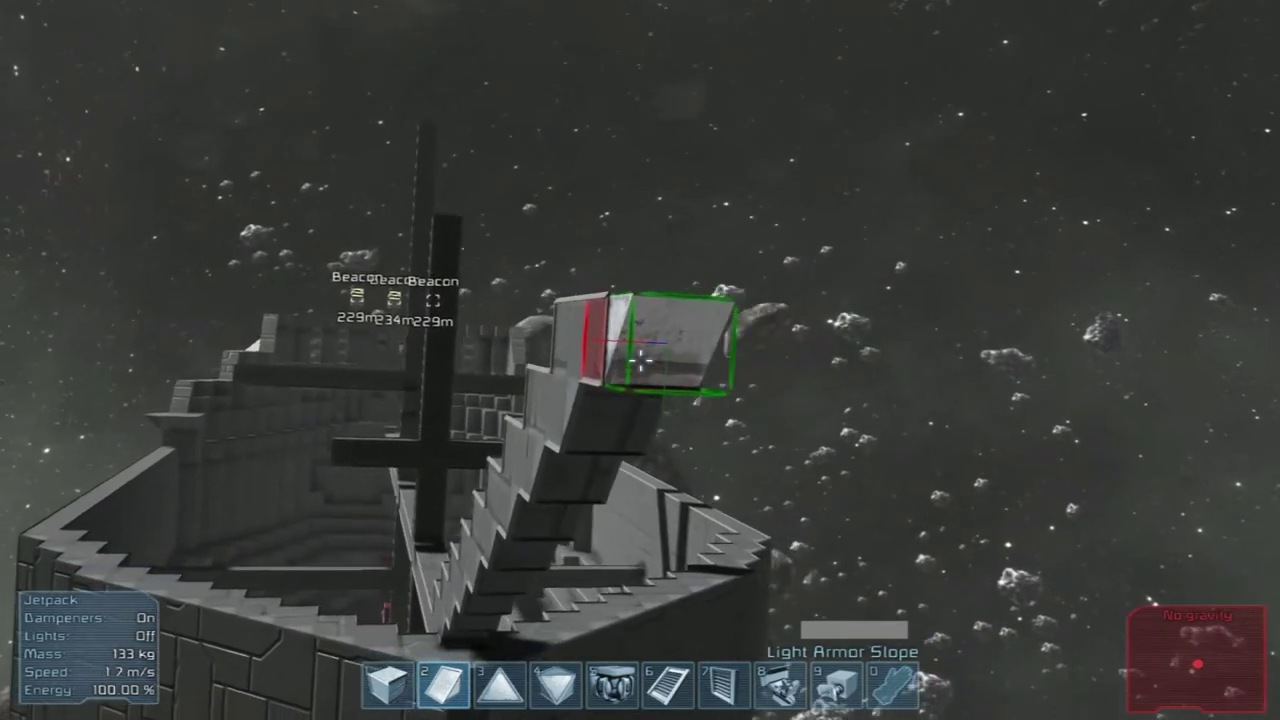
{"action": "left_click", "coordinate": [632, 357]}
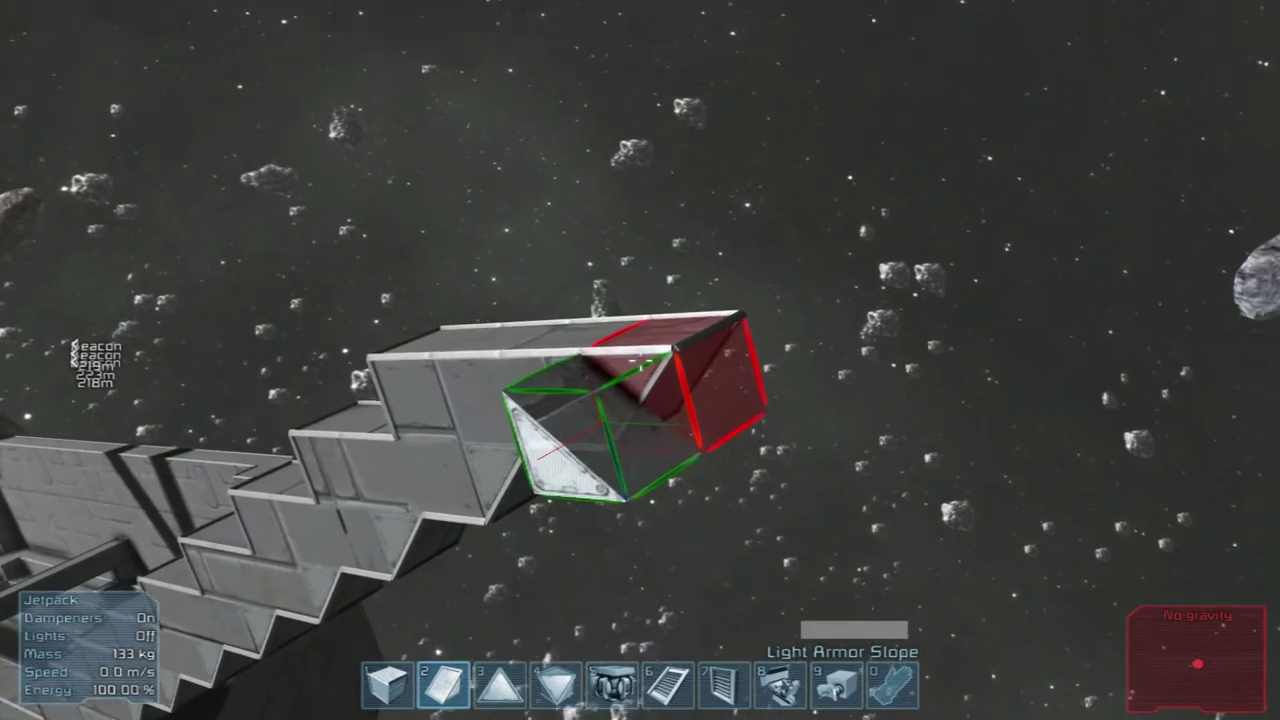
{"action": "key", "text": "w"}
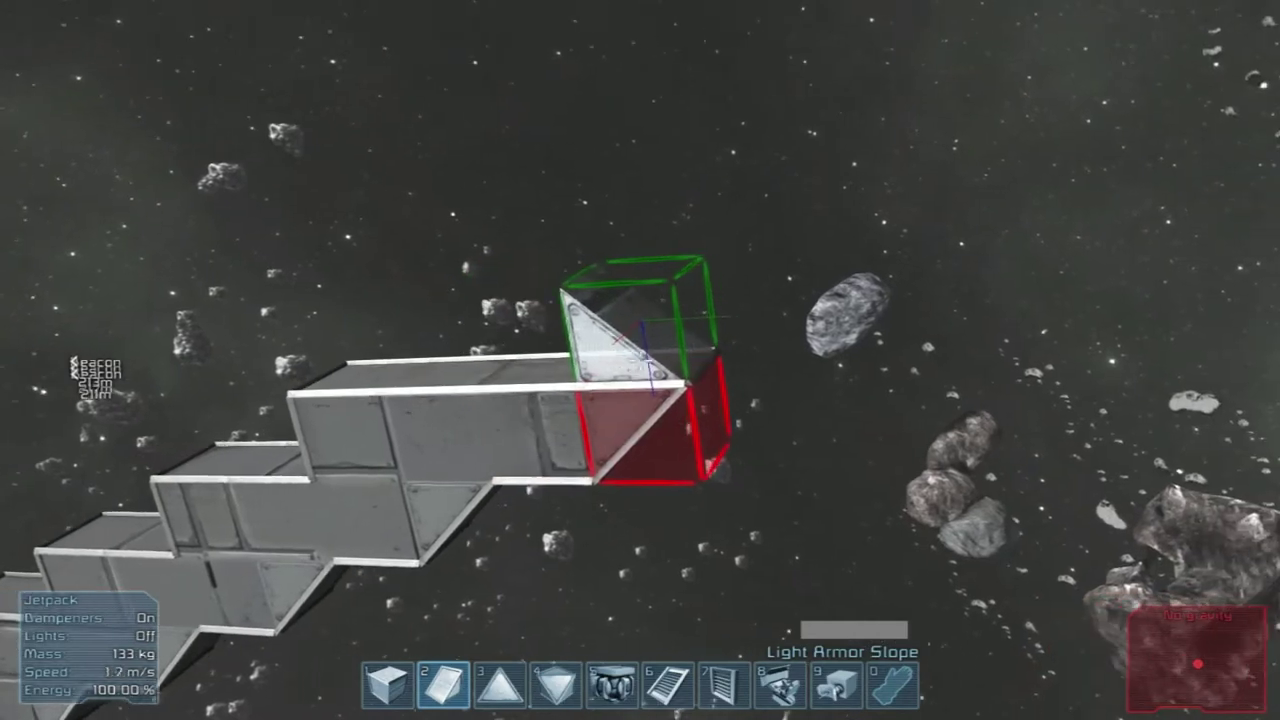
{"action": "key", "text": "a"}
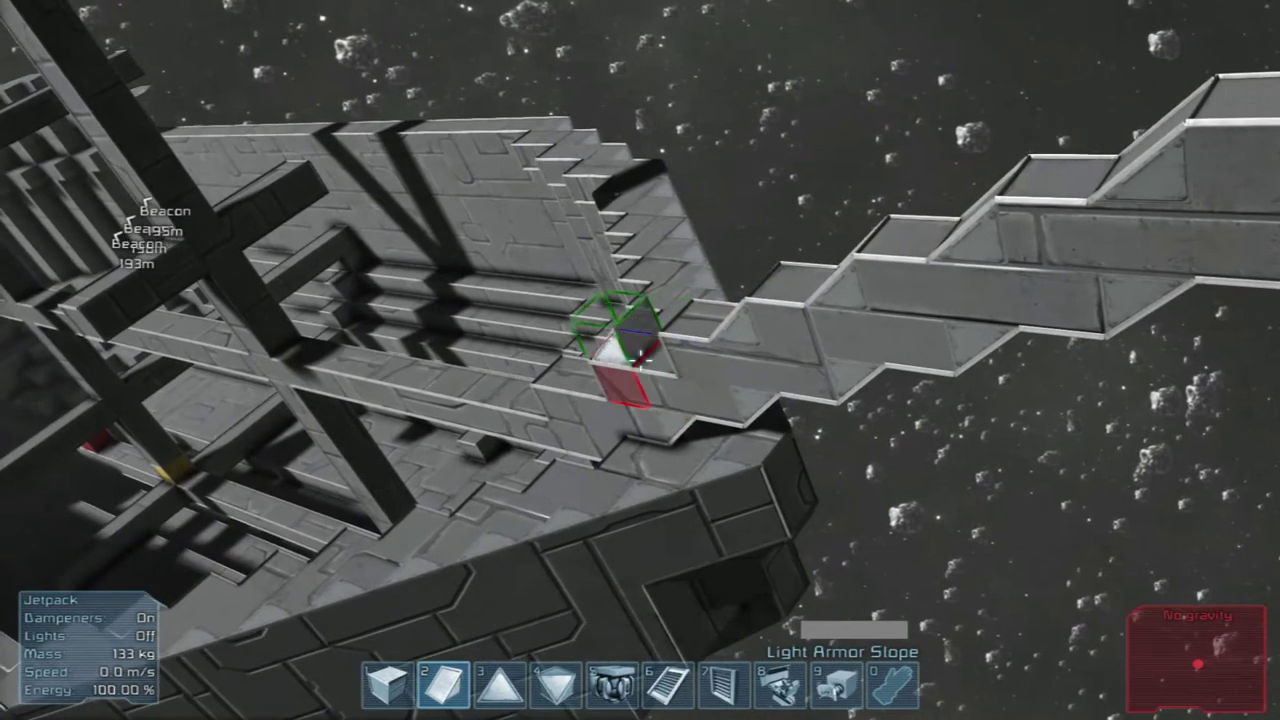
{"action": "key", "text": "w"}
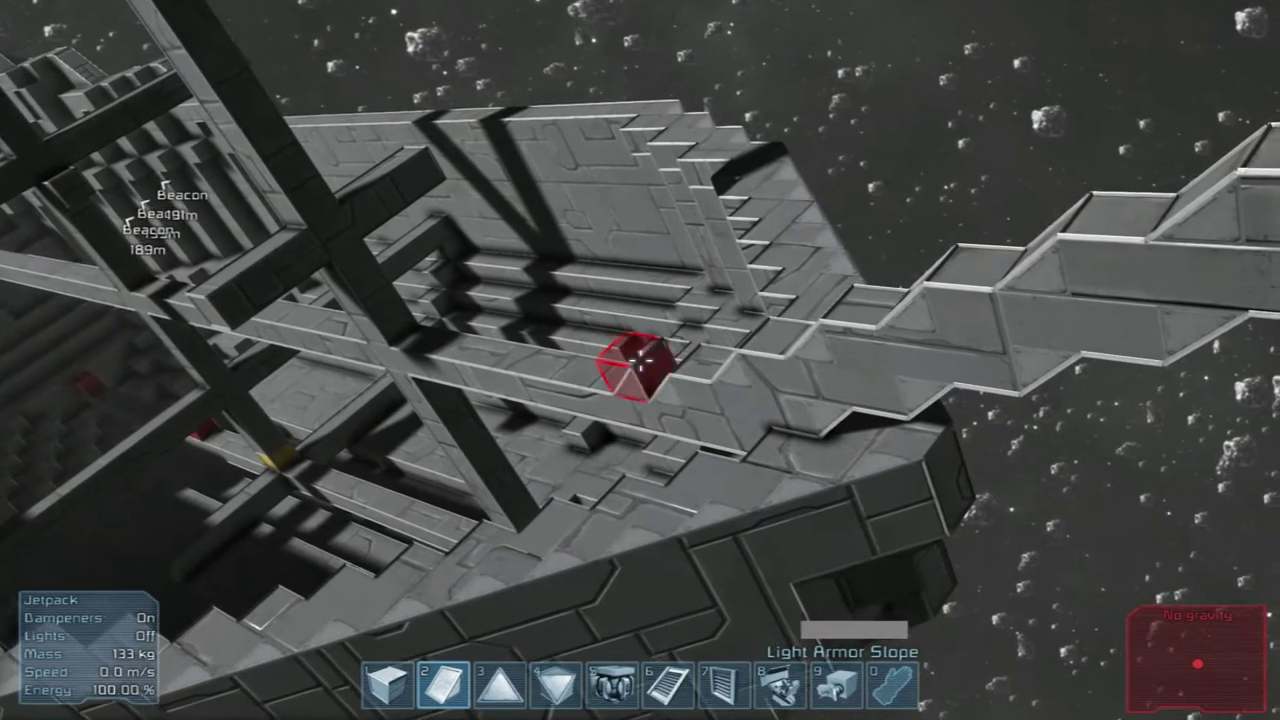
{"action": "key", "text": "1"}
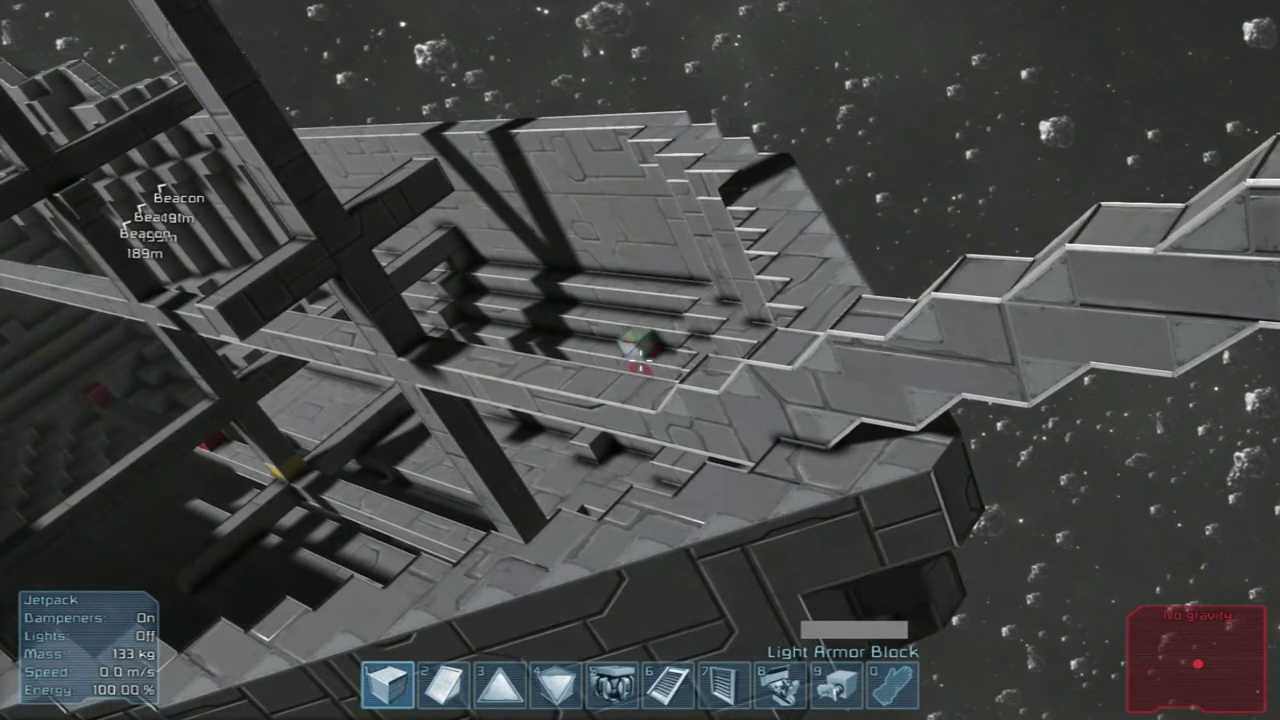
{"action": "key", "text": "s"}
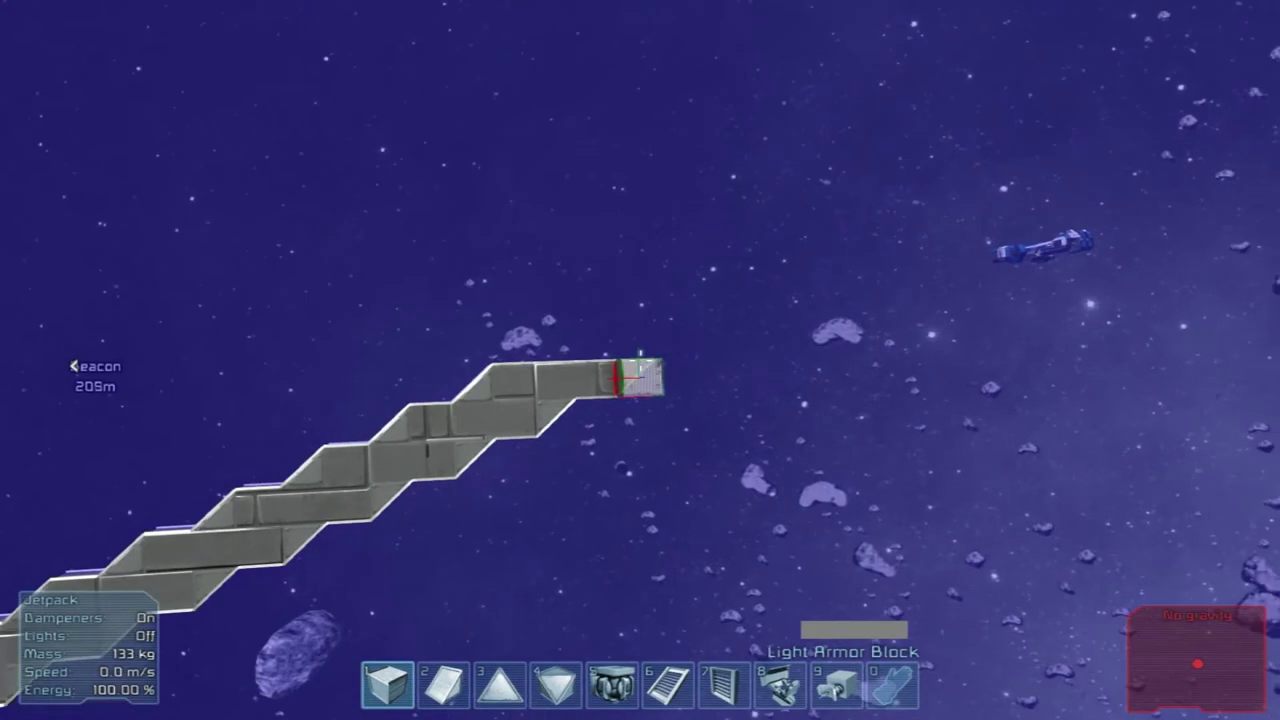
{"action": "key", "text": "w"}
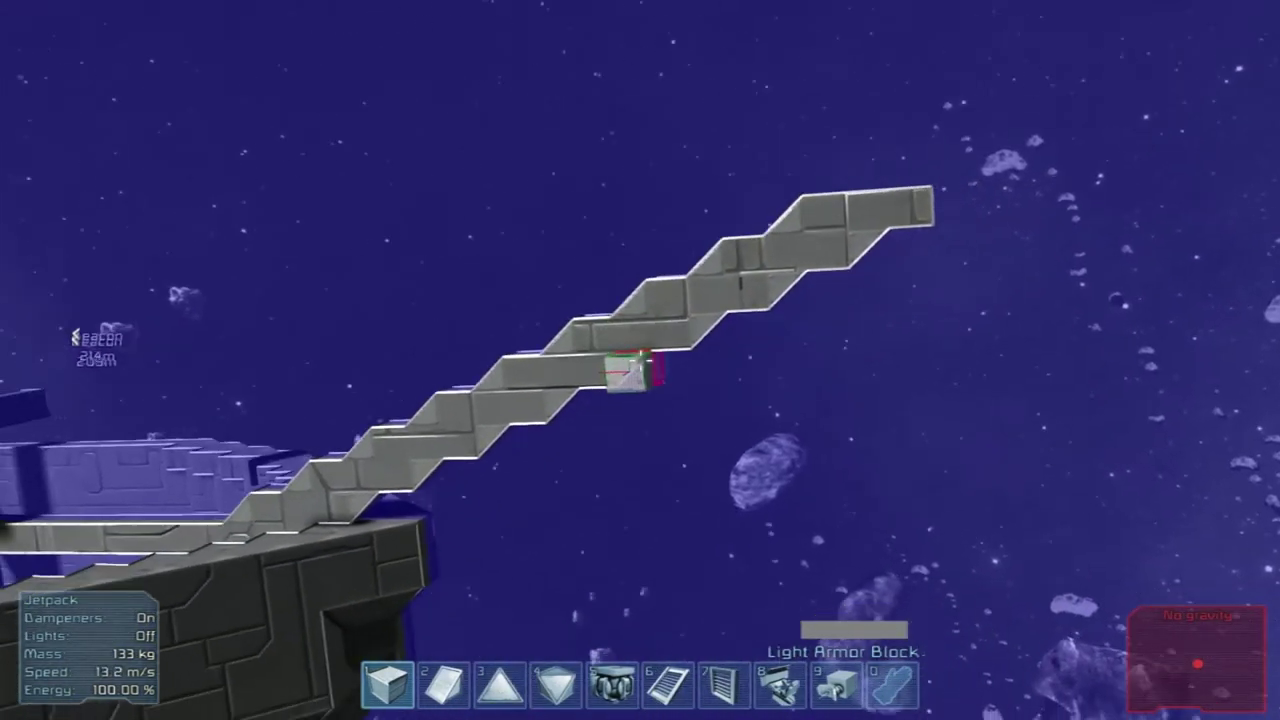
{"action": "key", "text": "a"}
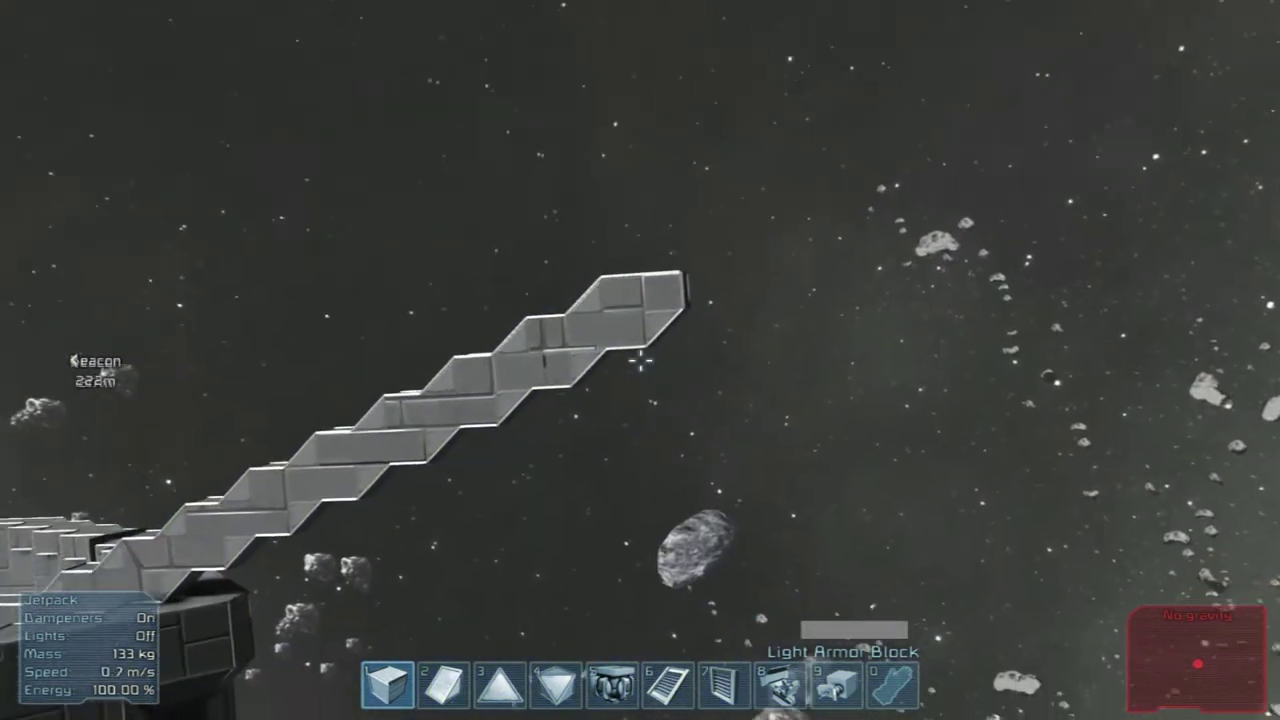
{"action": "key", "text": "a"}
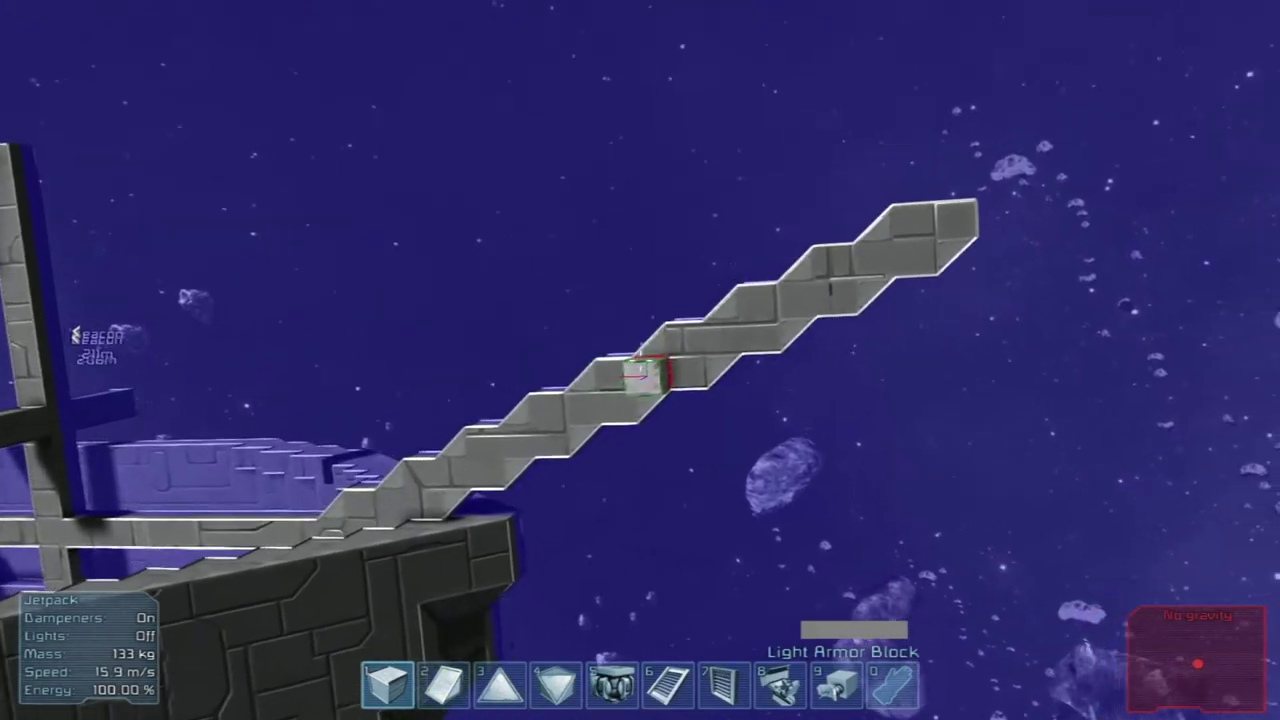
{"action": "key", "text": "a"}
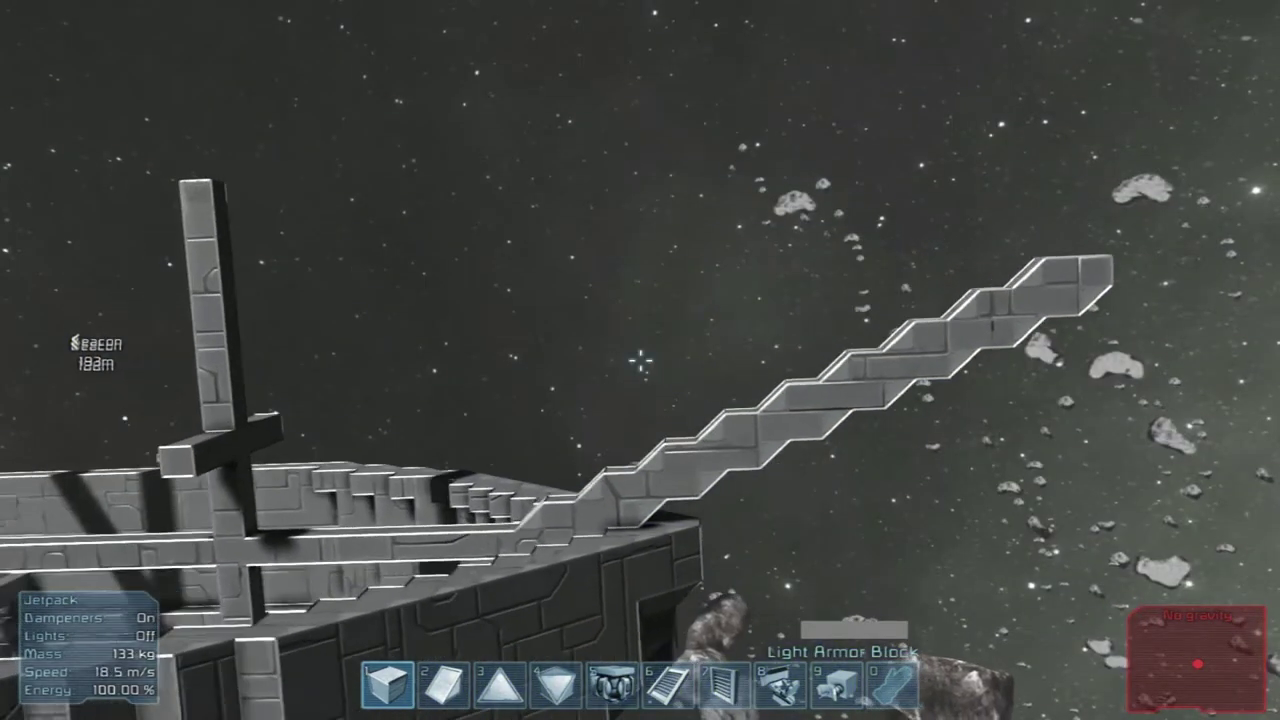
{"action": "key", "text": "a"}
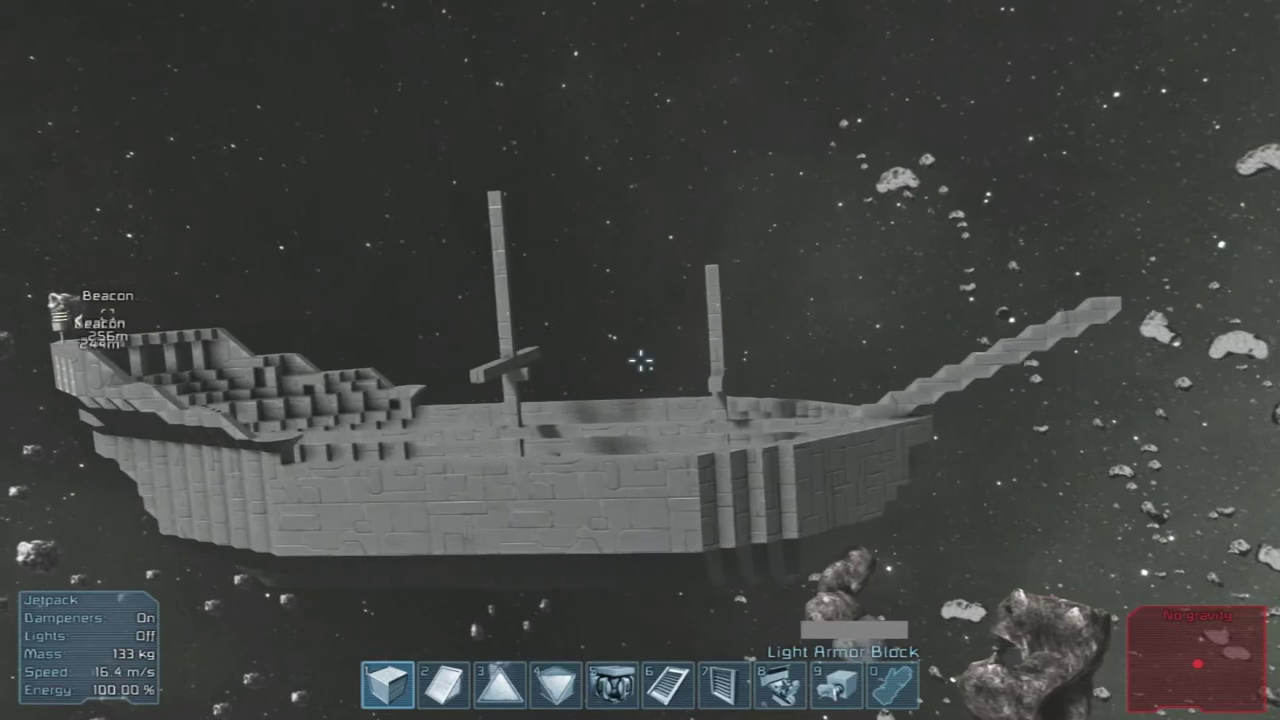
{"action": "key", "text": "d"}
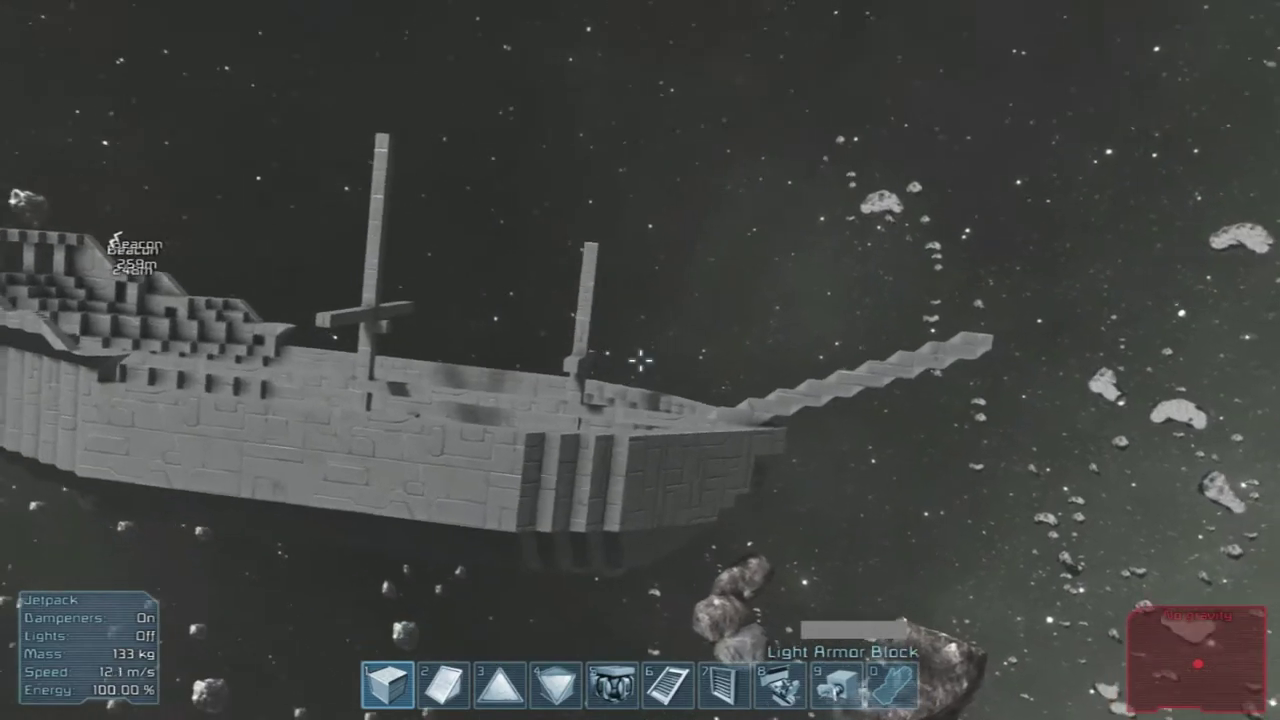
{"action": "key", "text": "w"}
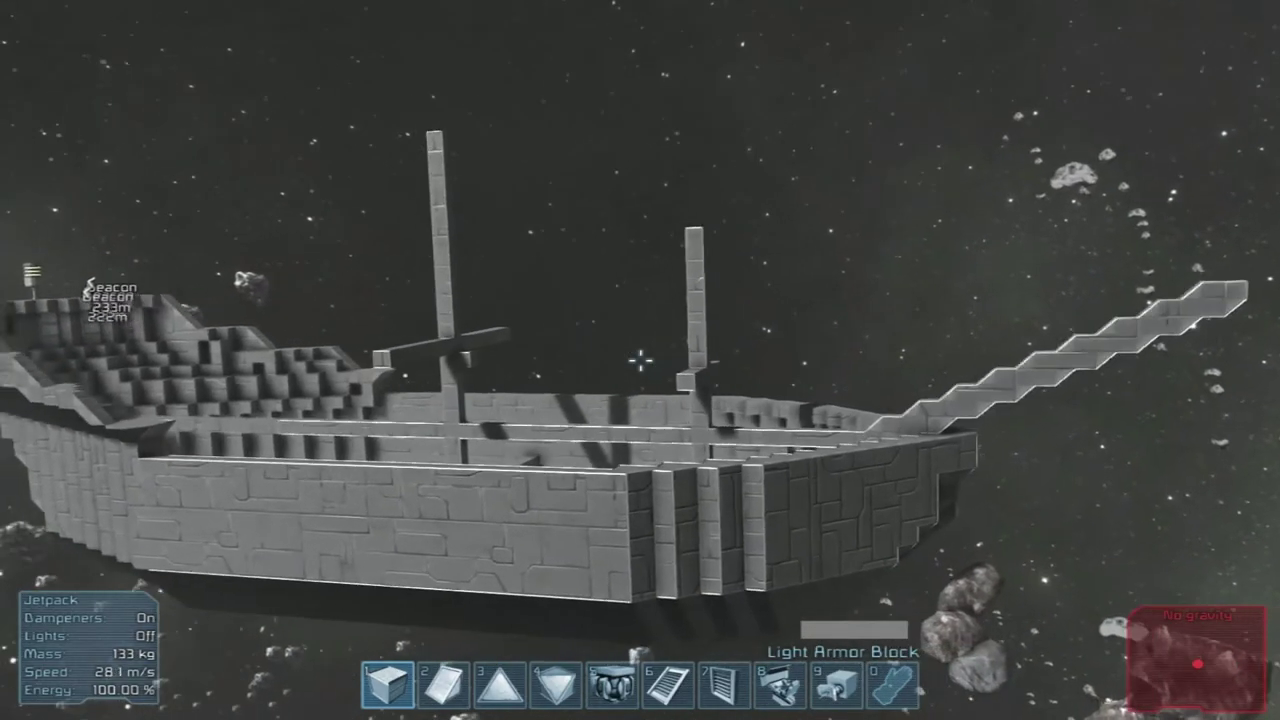
{"action": "key", "text": "w"}
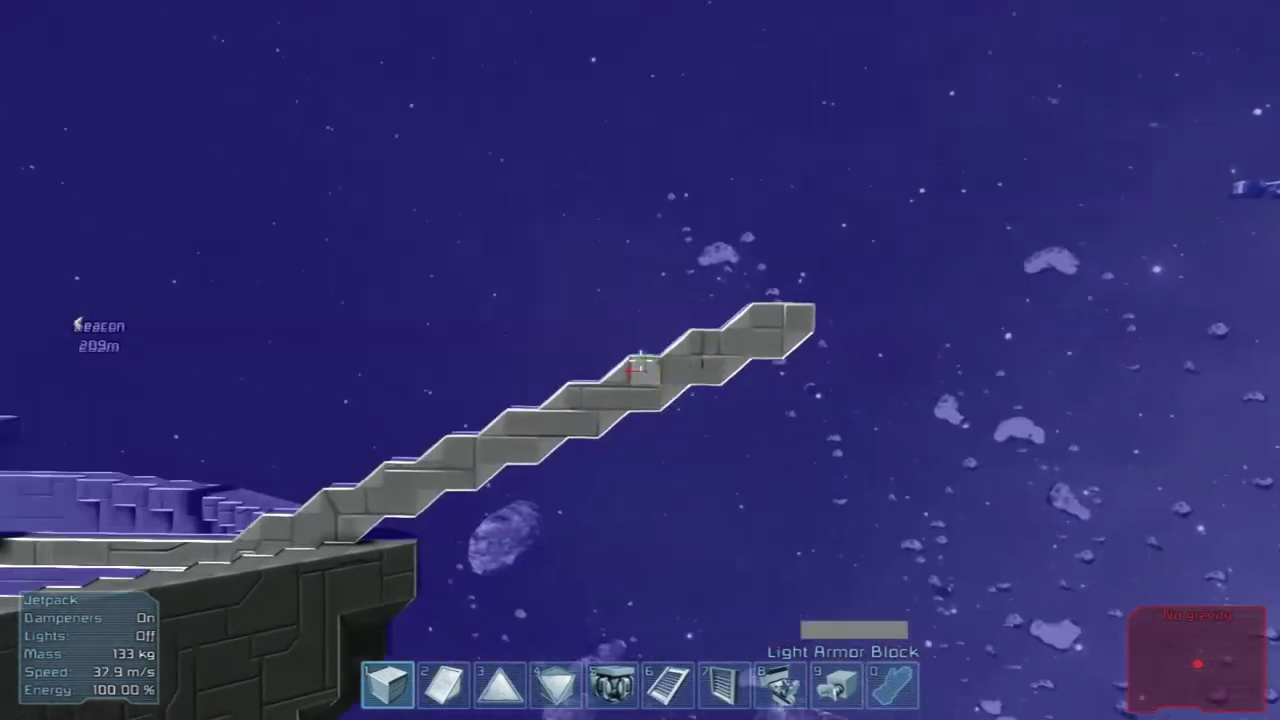
{"action": "key", "text": "s"}
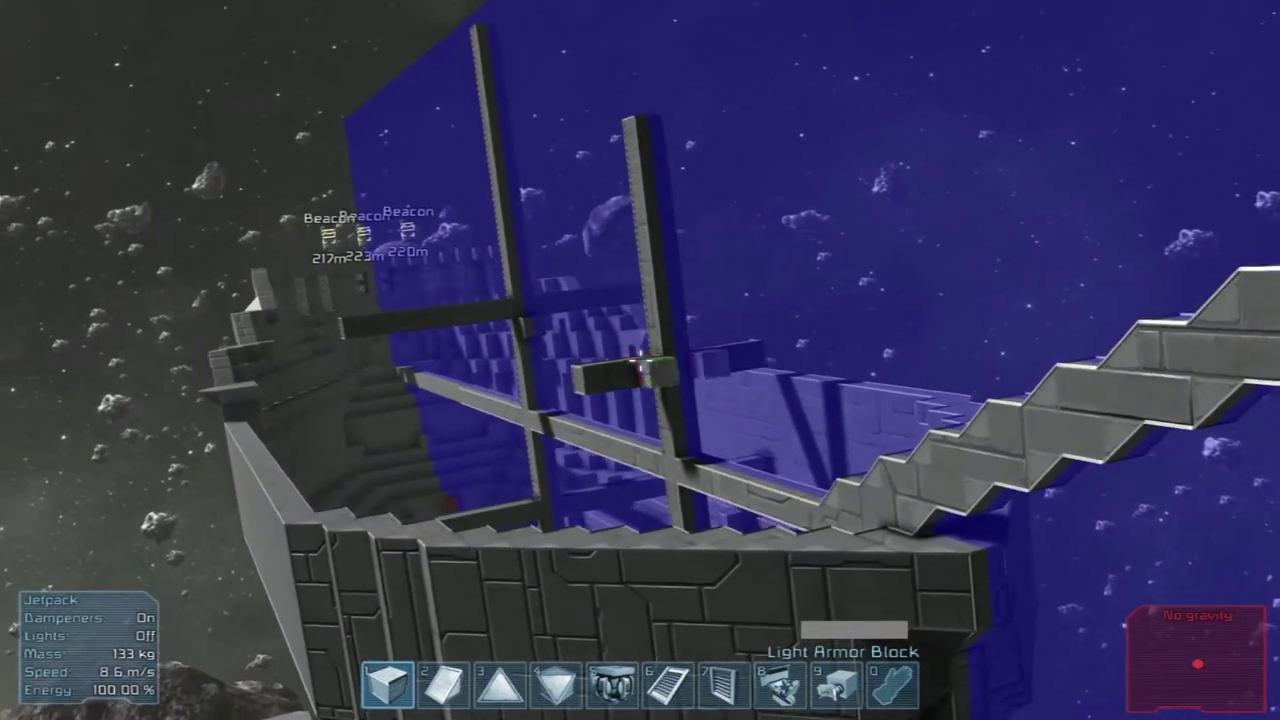
{"action": "key", "text": "w"}
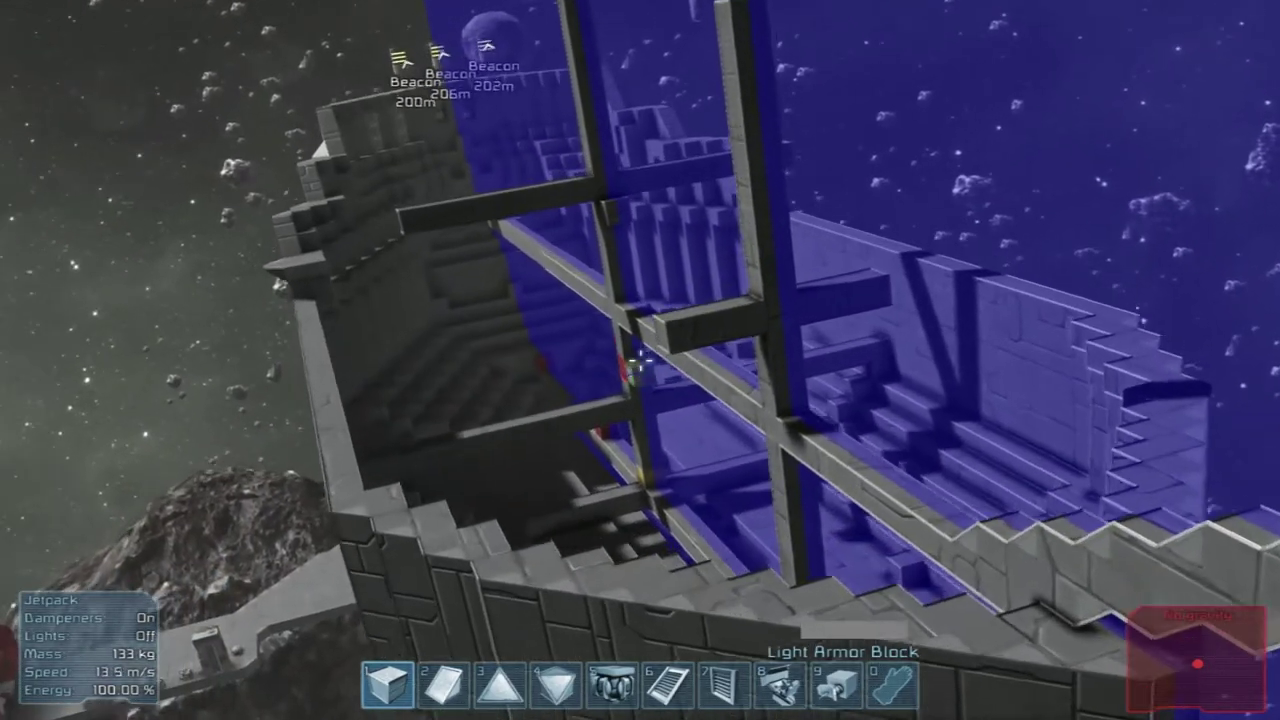
{"action": "key", "text": "w"}
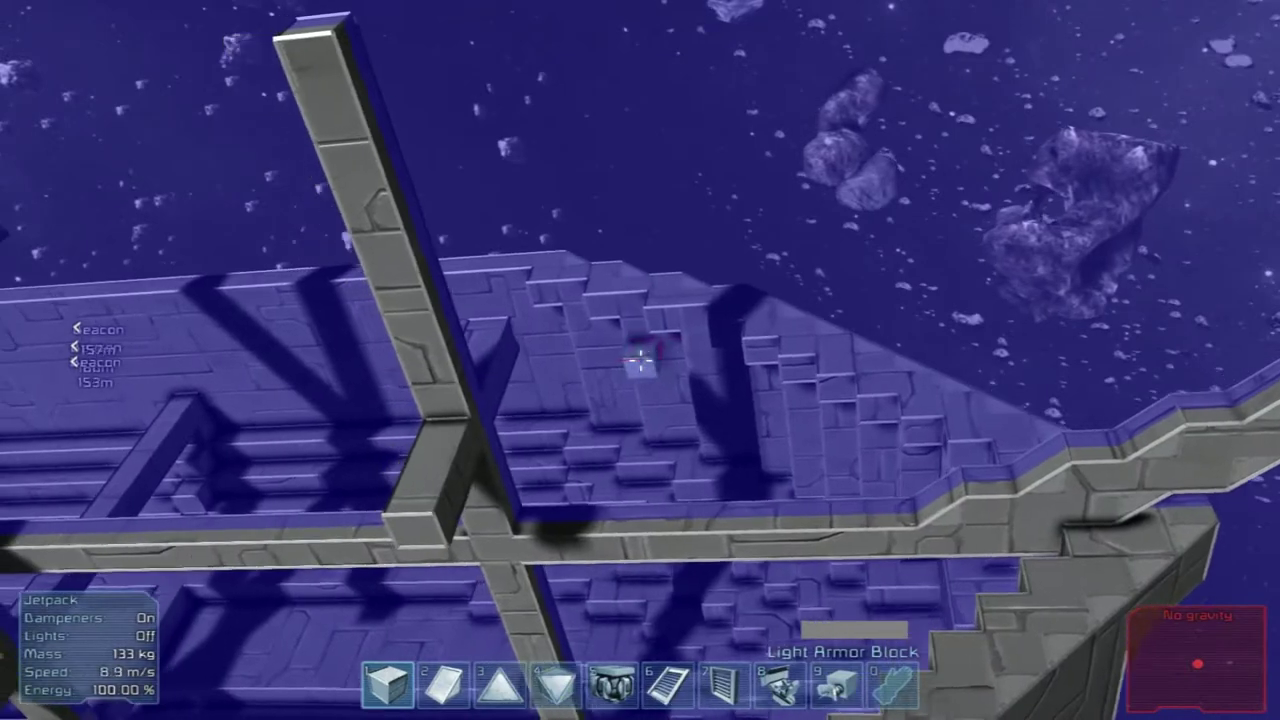
Lay a long armor row and a short row along the mast crossbeam, then fly over the deck
{"action": "key", "text": "a"}
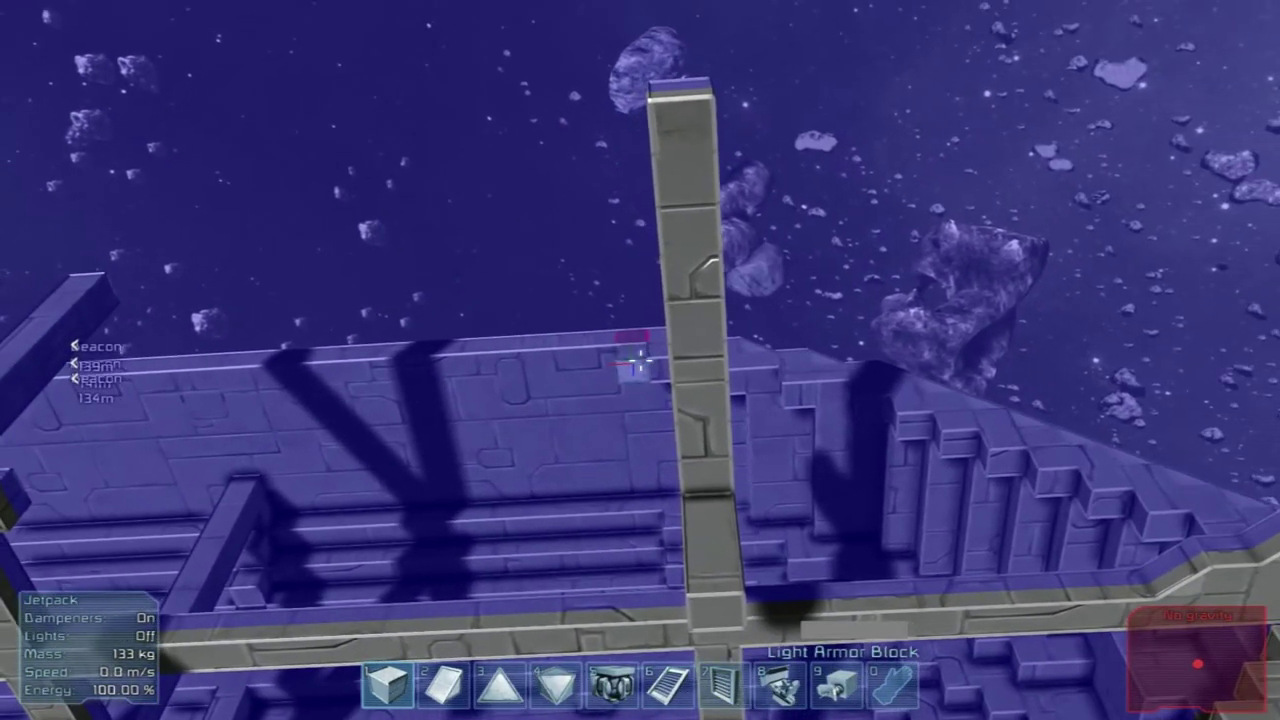
{"action": "left_click_drag", "start_coordinate": [638, 362], "coordinate": [640, 362]}
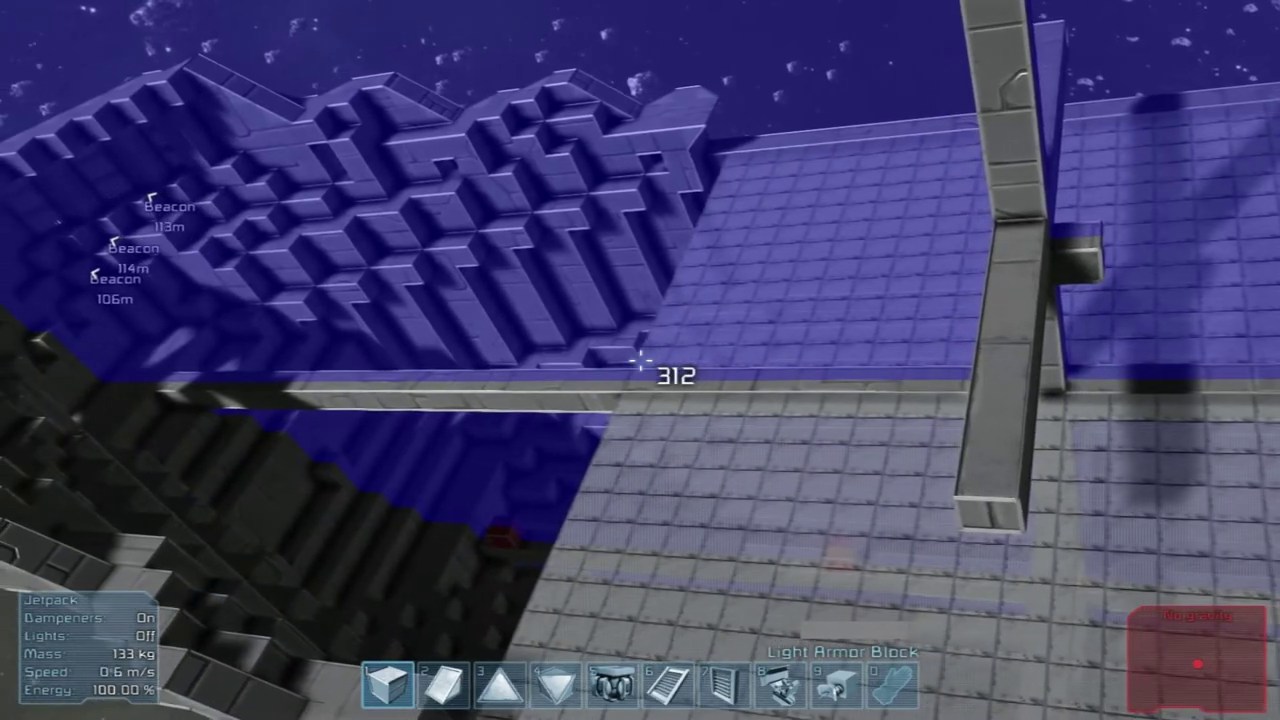
{"action": "key", "text": "w"}
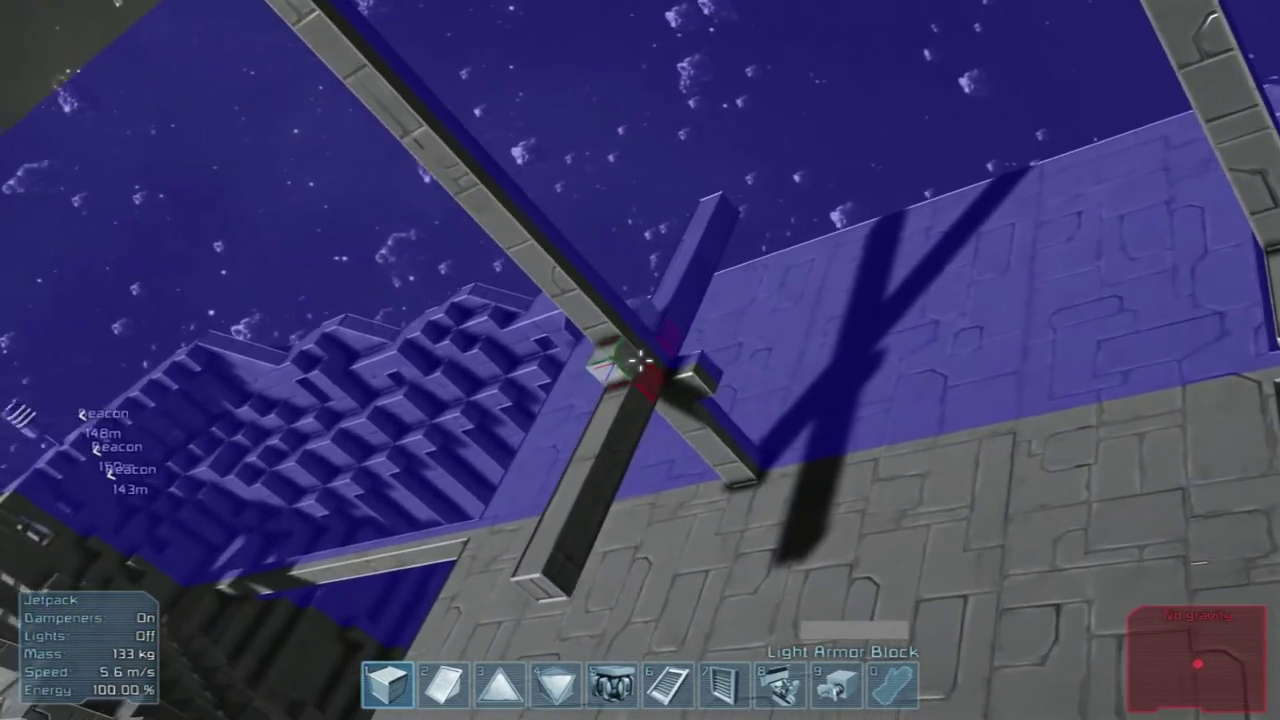
{"action": "key", "text": "w"}
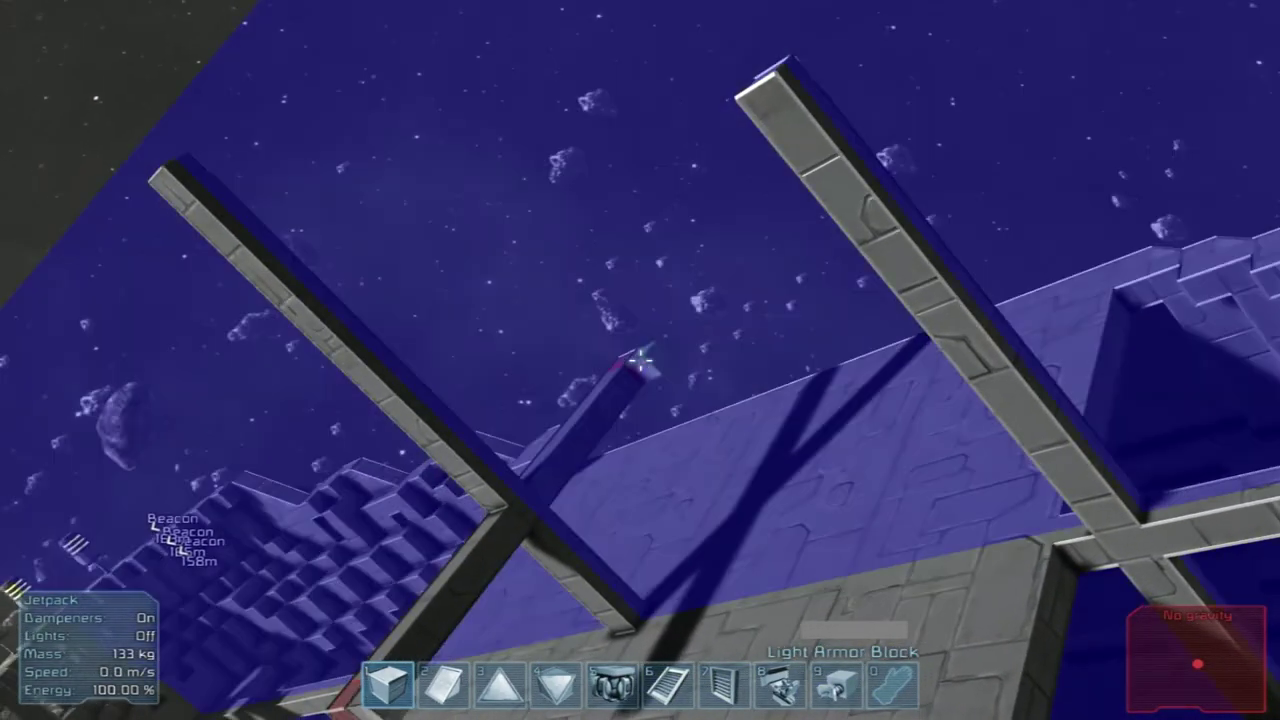
{"action": "left_click_drag", "start_coordinate": [640, 360], "coordinate": [640, 360]}
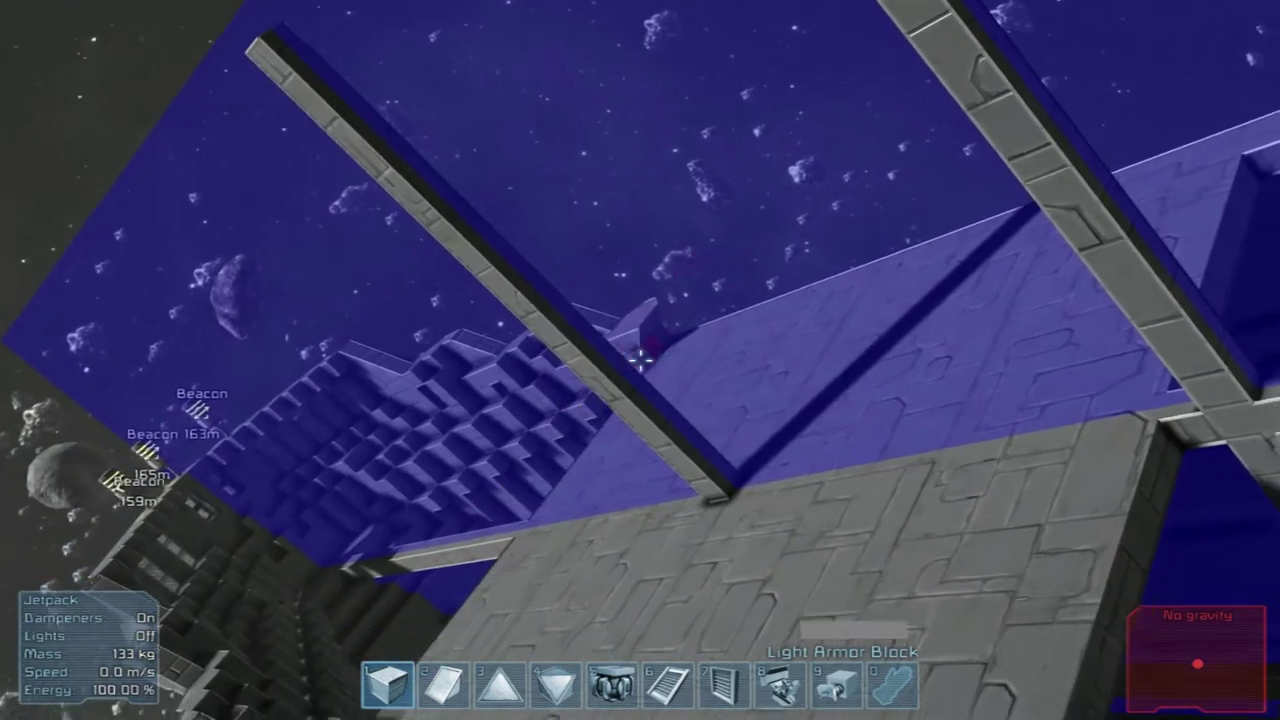
{"action": "key", "text": "w"}
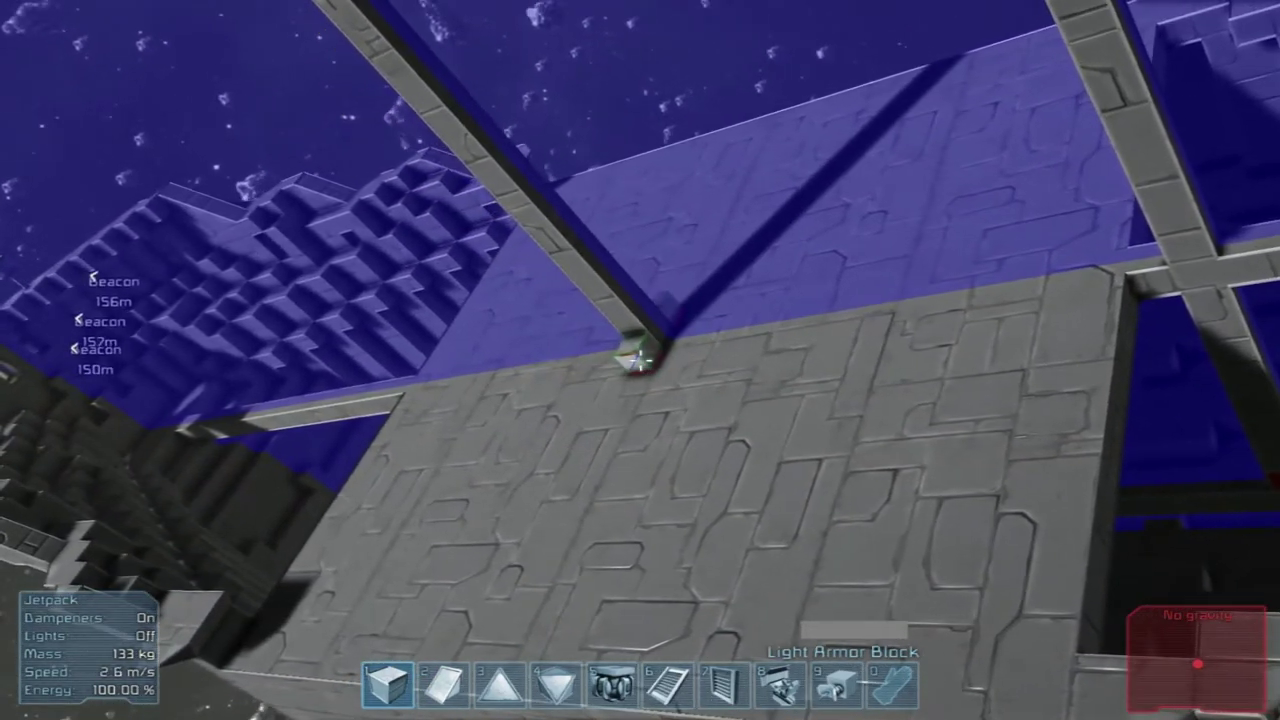
{"action": "left_click_drag", "start_coordinate": [640, 360], "coordinate": [640, 360]}
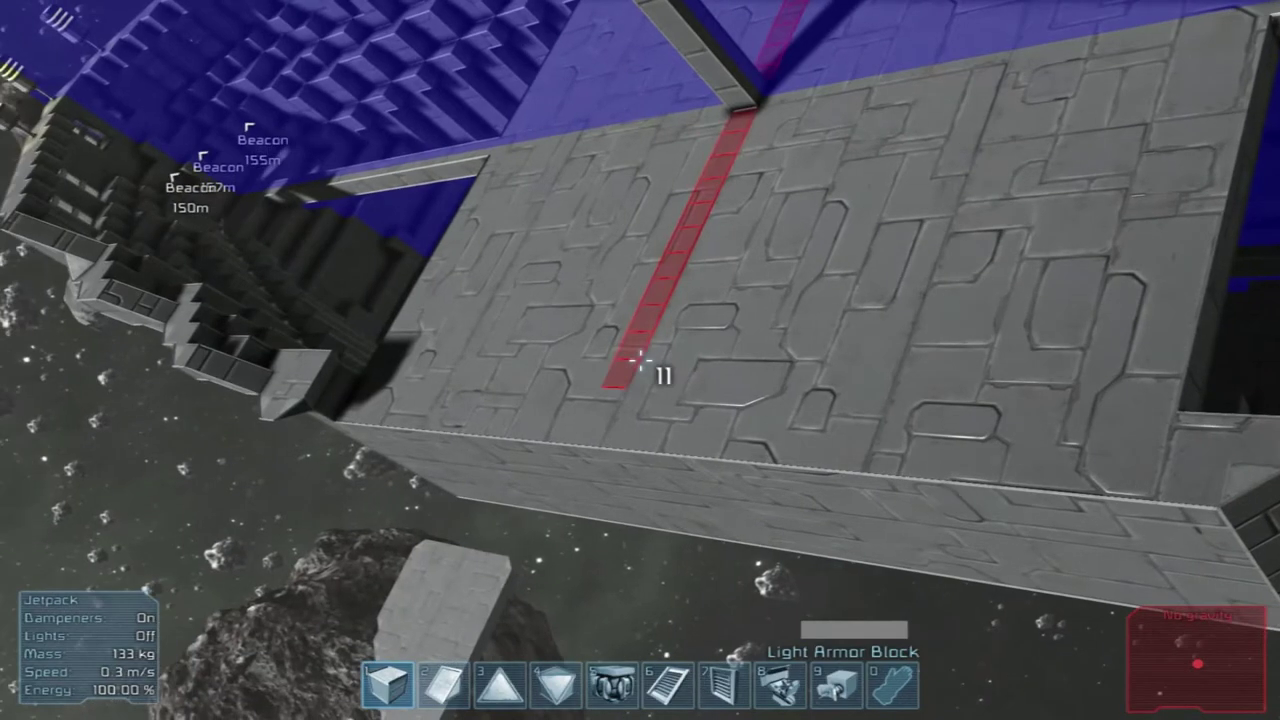
{"action": "key", "text": "w"}
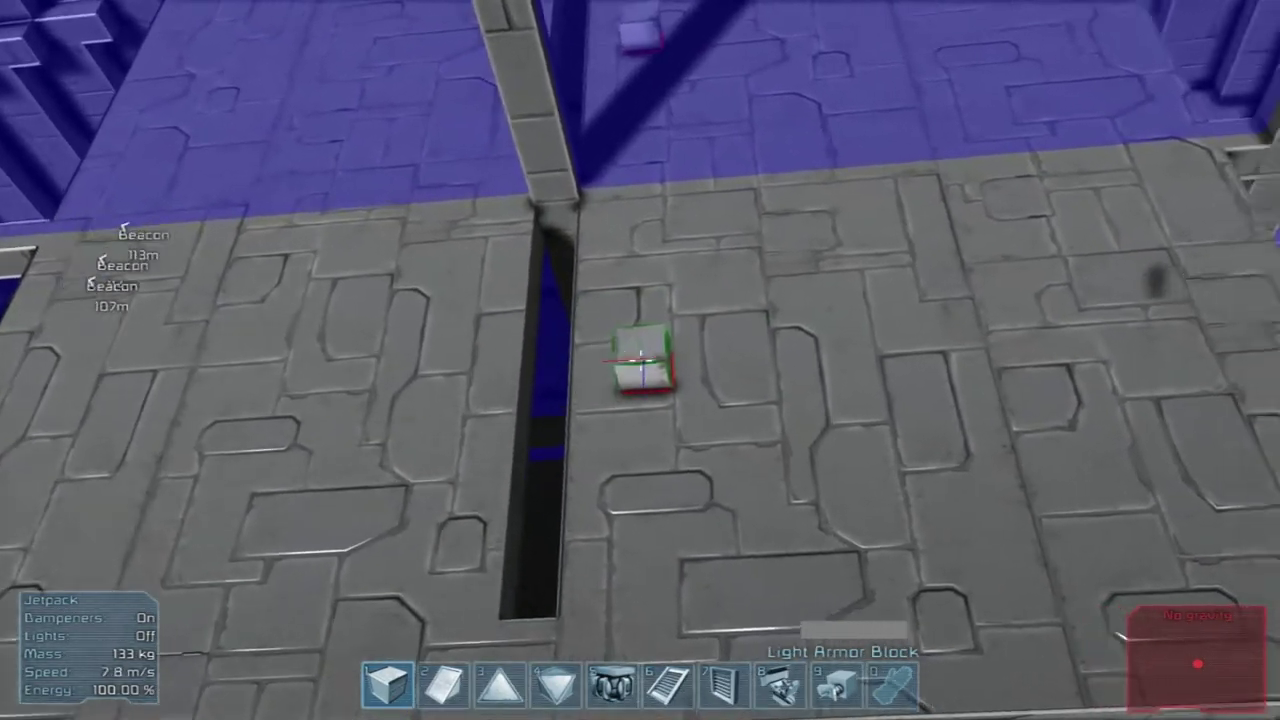
{"action": "key", "text": "w"}
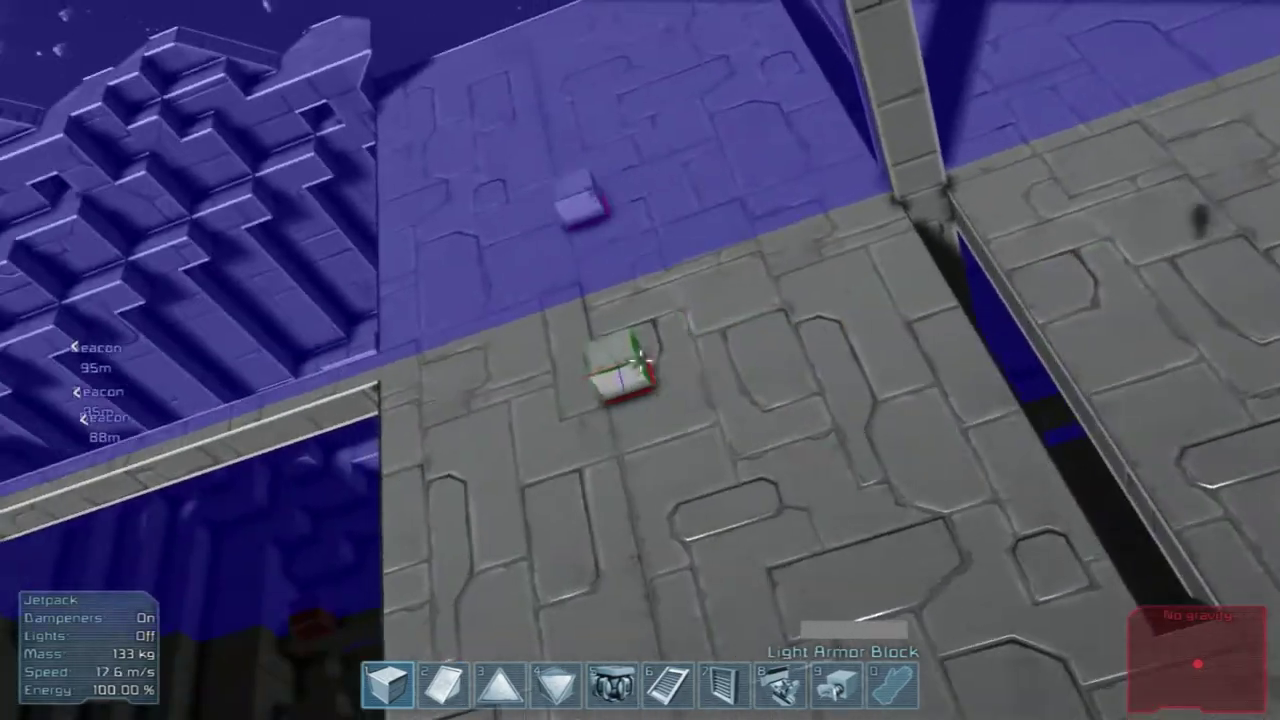
{"action": "key", "text": "0"}
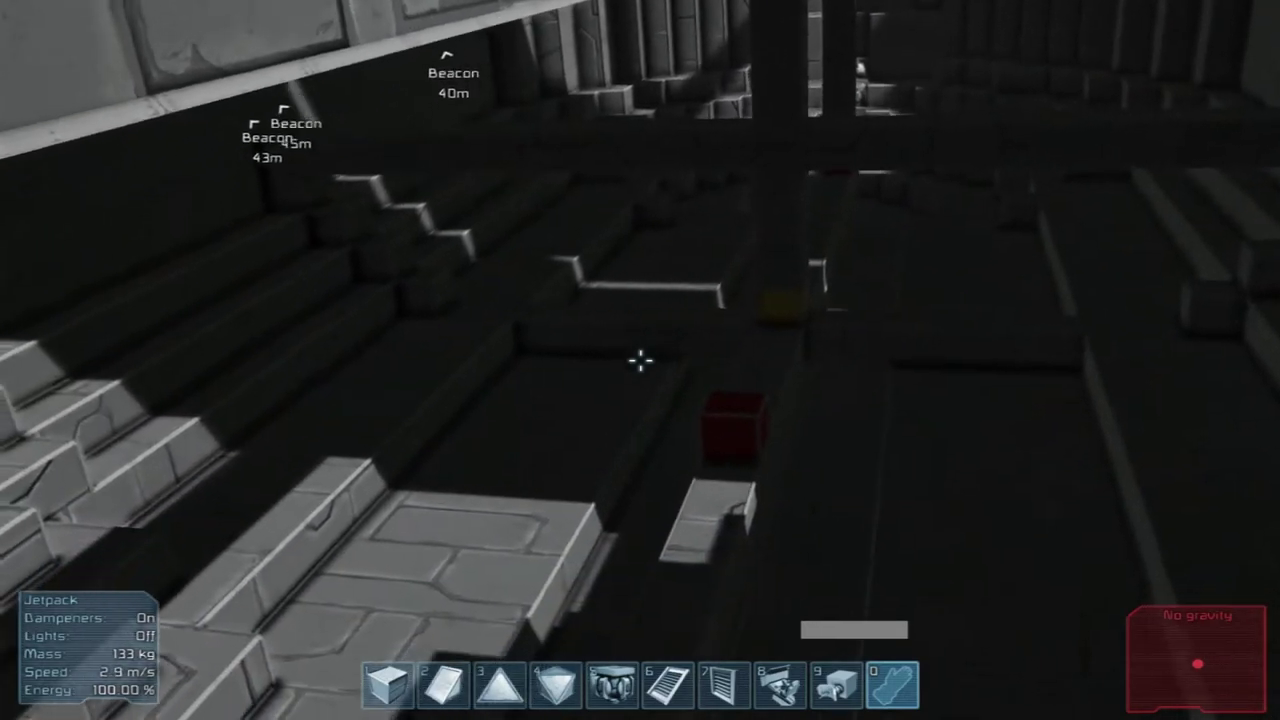
Lay armor lines inside the hull, a long line upward, and short lines along beam and trench
{"action": "key", "text": "1"}
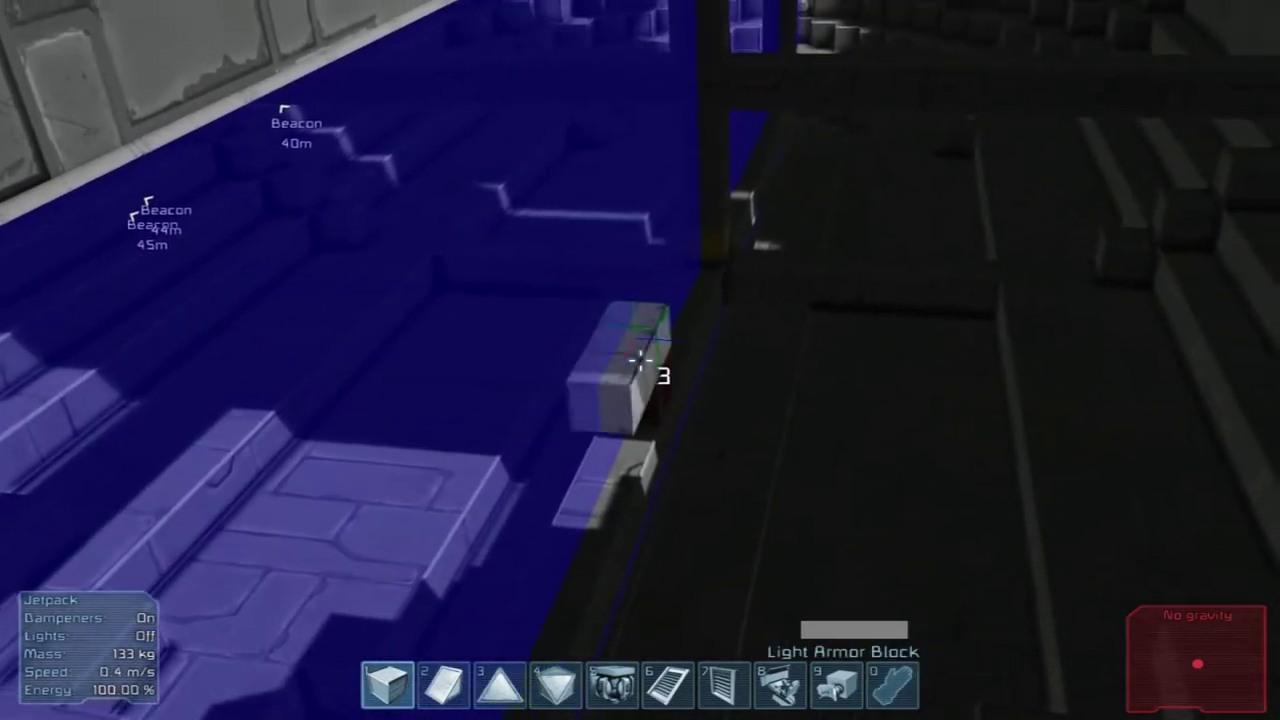
{"action": "left_click_drag", "start_coordinate": [640, 360], "coordinate": [640, 360]}
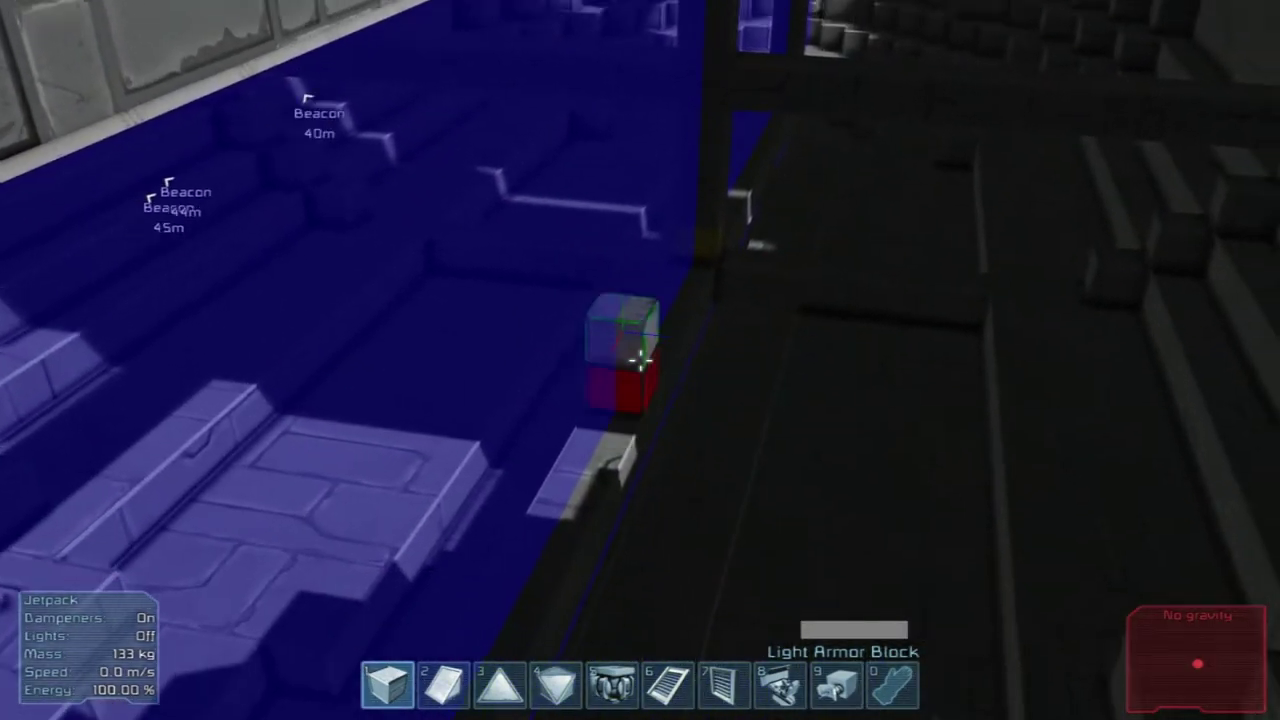
{"action": "left_click_drag", "start_coordinate": [640, 360], "coordinate": [640, 360]}
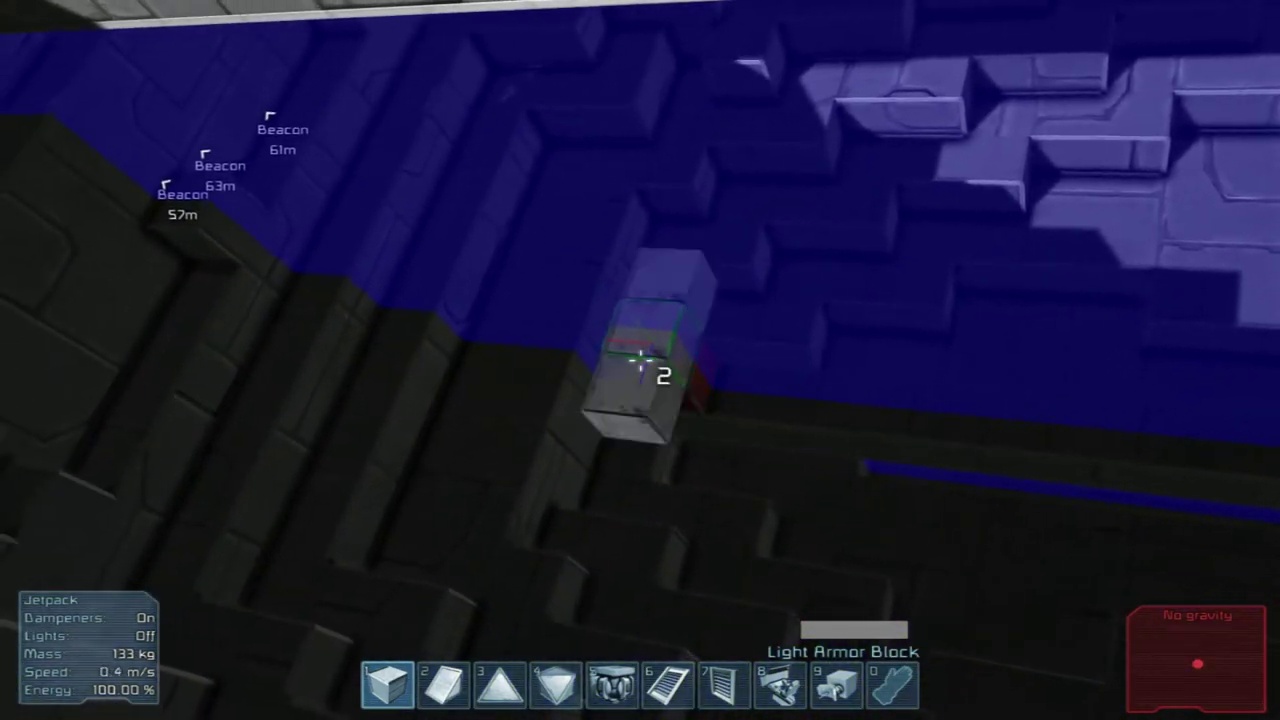
{"action": "left_click_drag", "start_coordinate": [640, 360], "coordinate": [640, 360]}
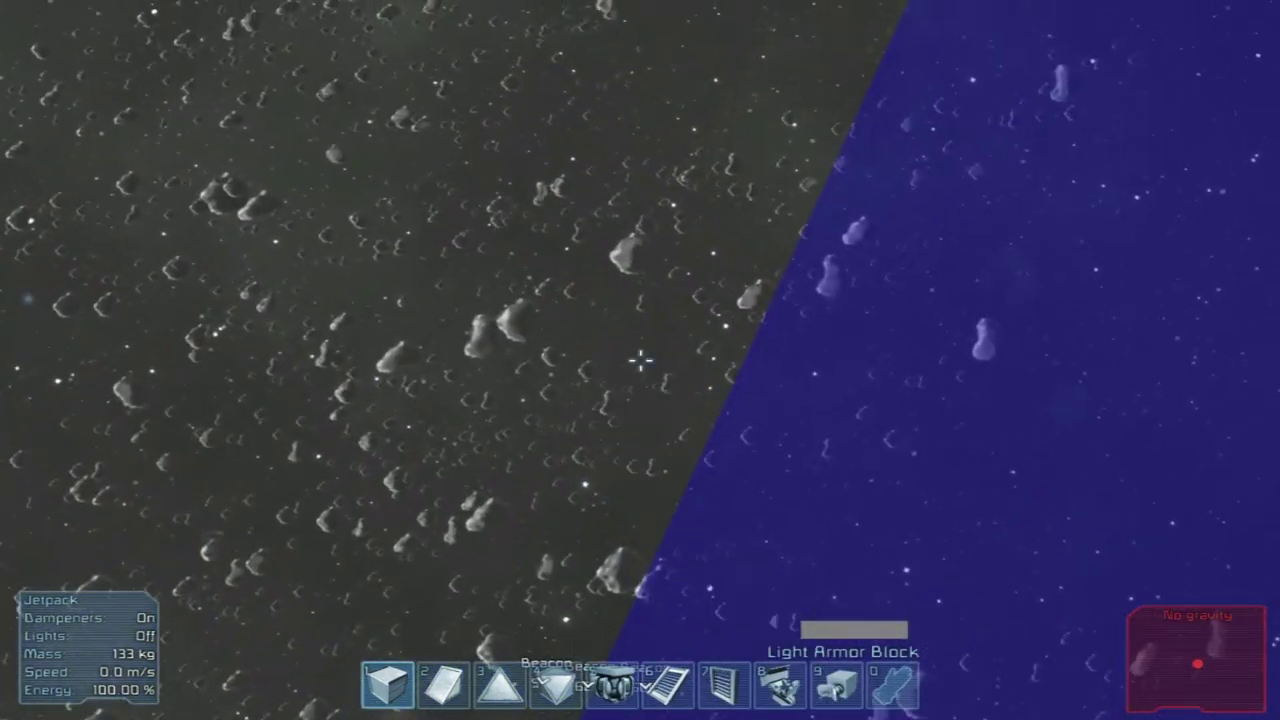
{"action": "left_click_drag", "start_coordinate": [640, 360], "coordinate": [640, 360]}
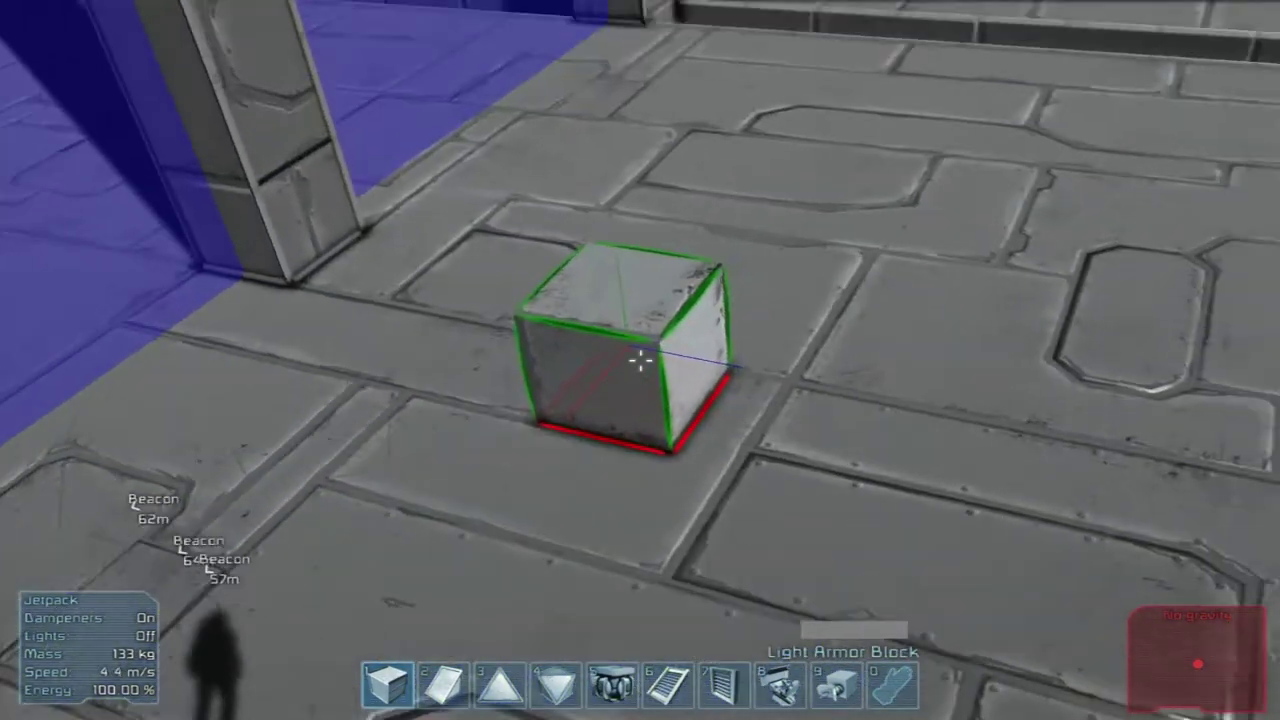
{"action": "key", "text": "w"}
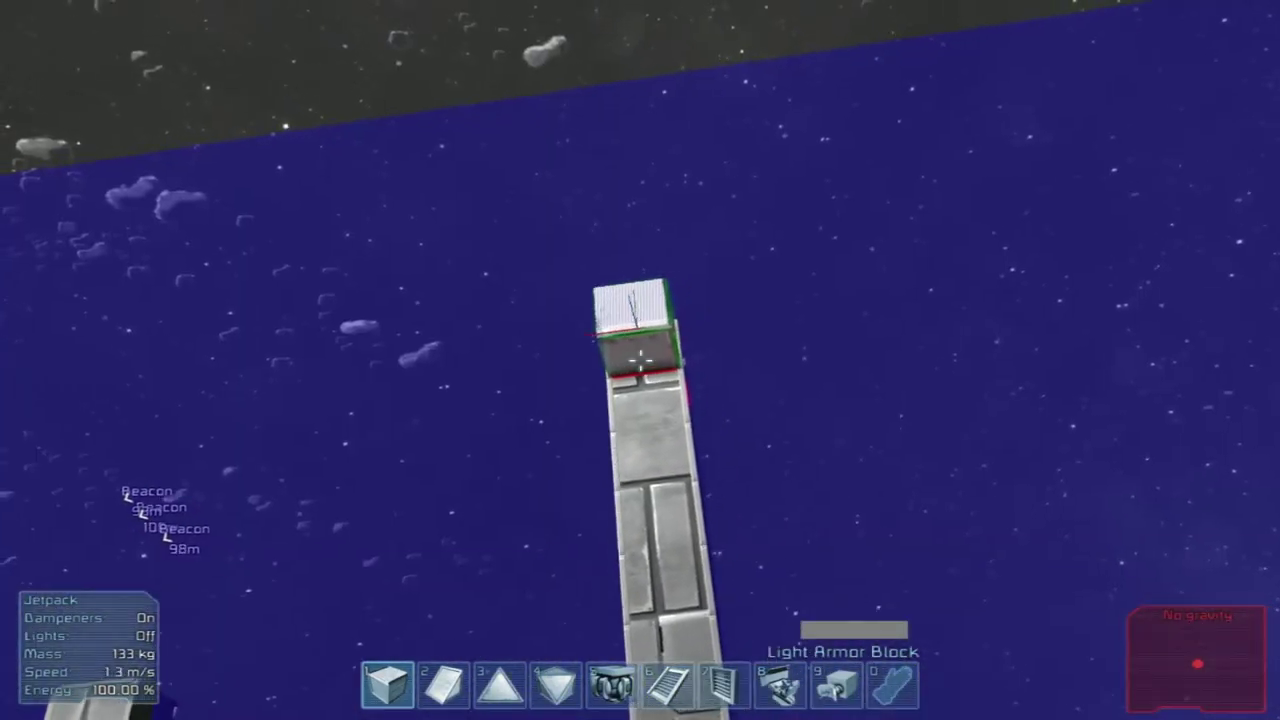
{"action": "left_click_drag", "start_coordinate": [640, 360], "coordinate": [640, 360]}
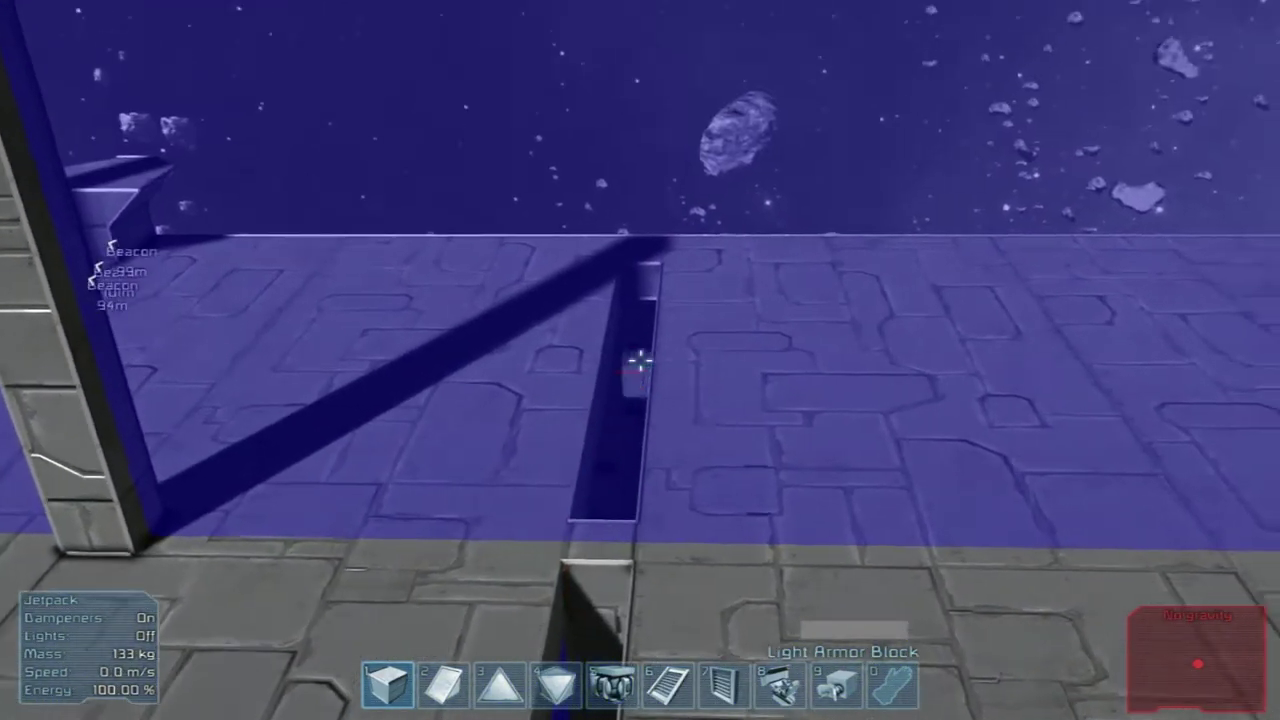
{"action": "left_click_drag", "start_coordinate": [640, 360], "coordinate": [640, 360]}
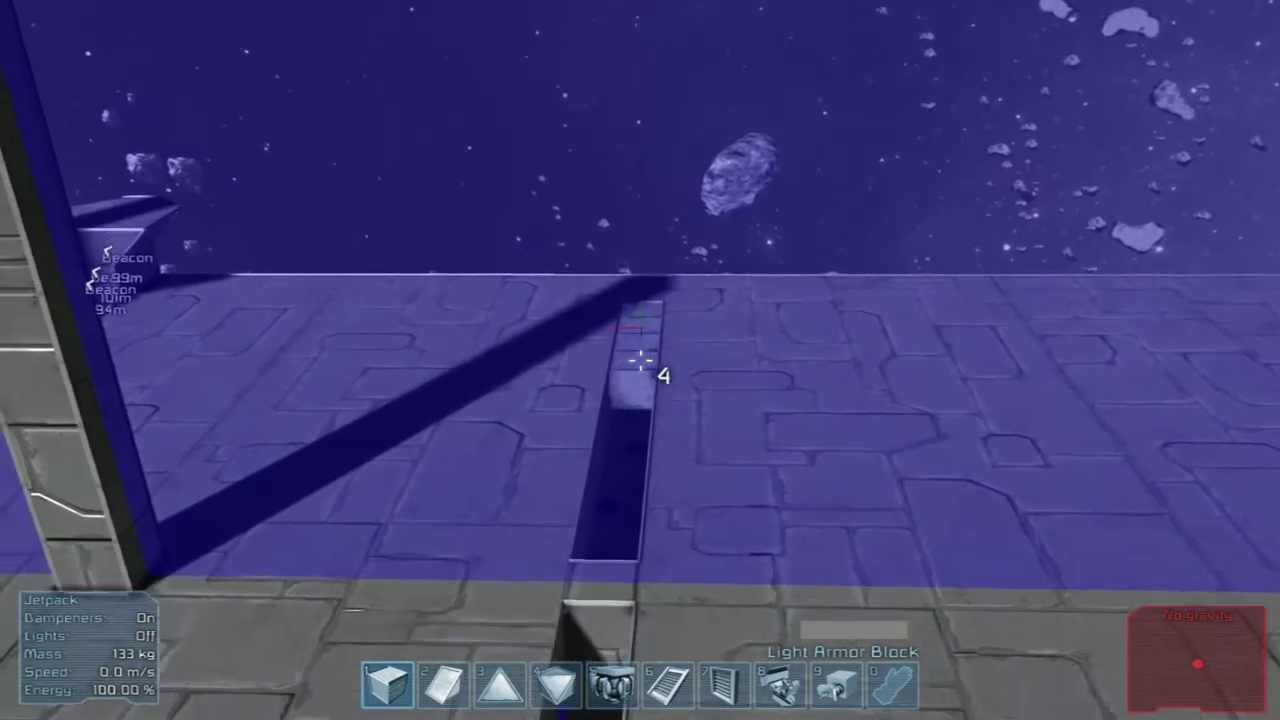
{"action": "key", "text": "w"}
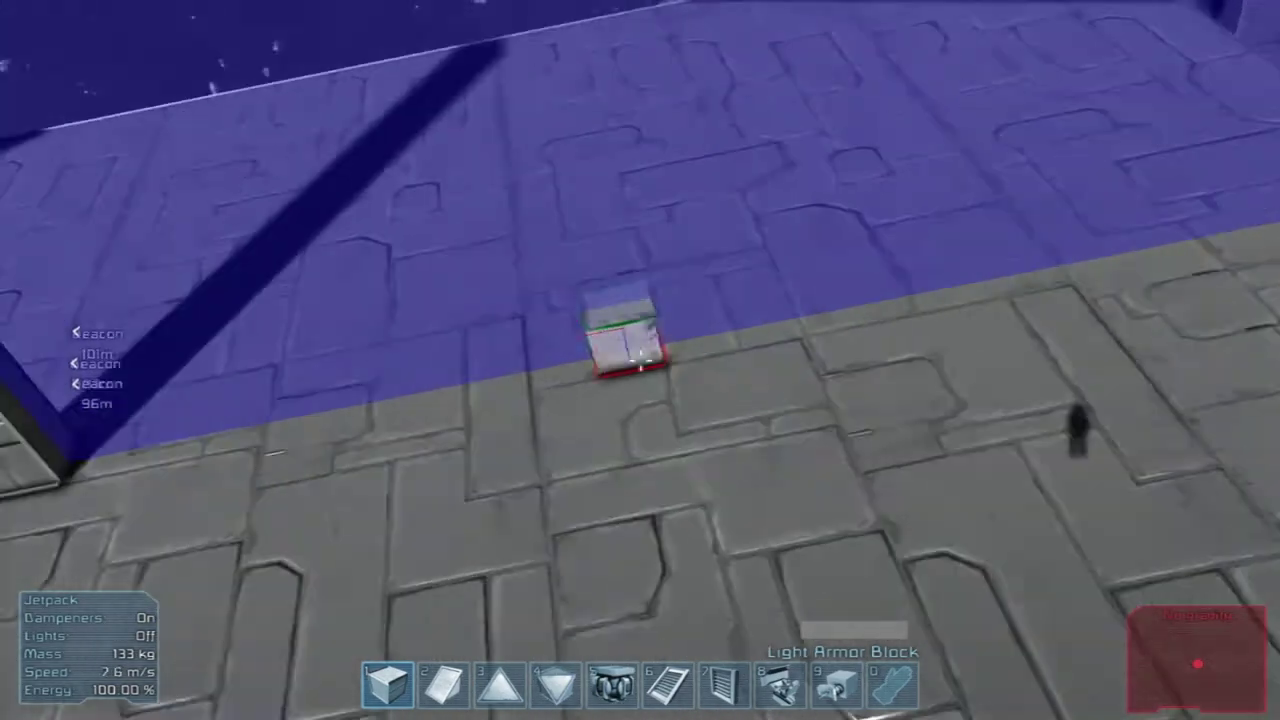
Fly back over the deck and extend the central mast upward with armor blocks
{"action": "key", "text": "w"}
{"action": "key", "text": "w"}
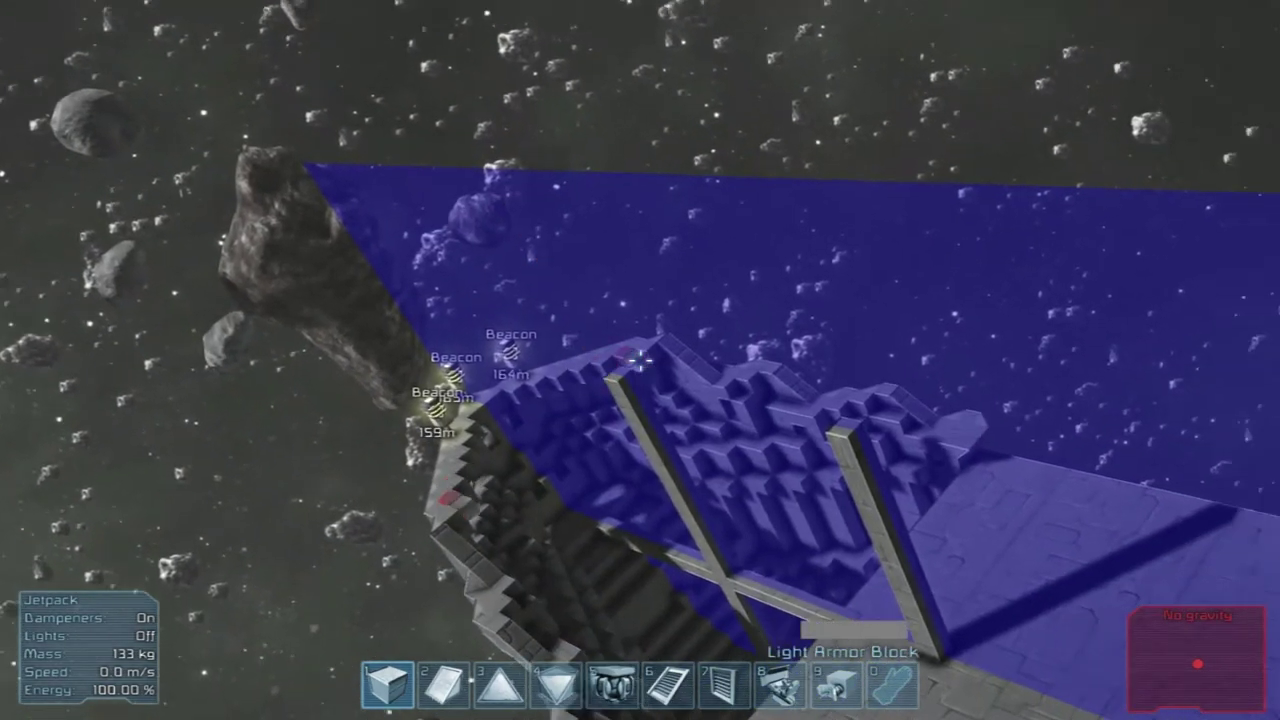
{"action": "key", "text": "w"}
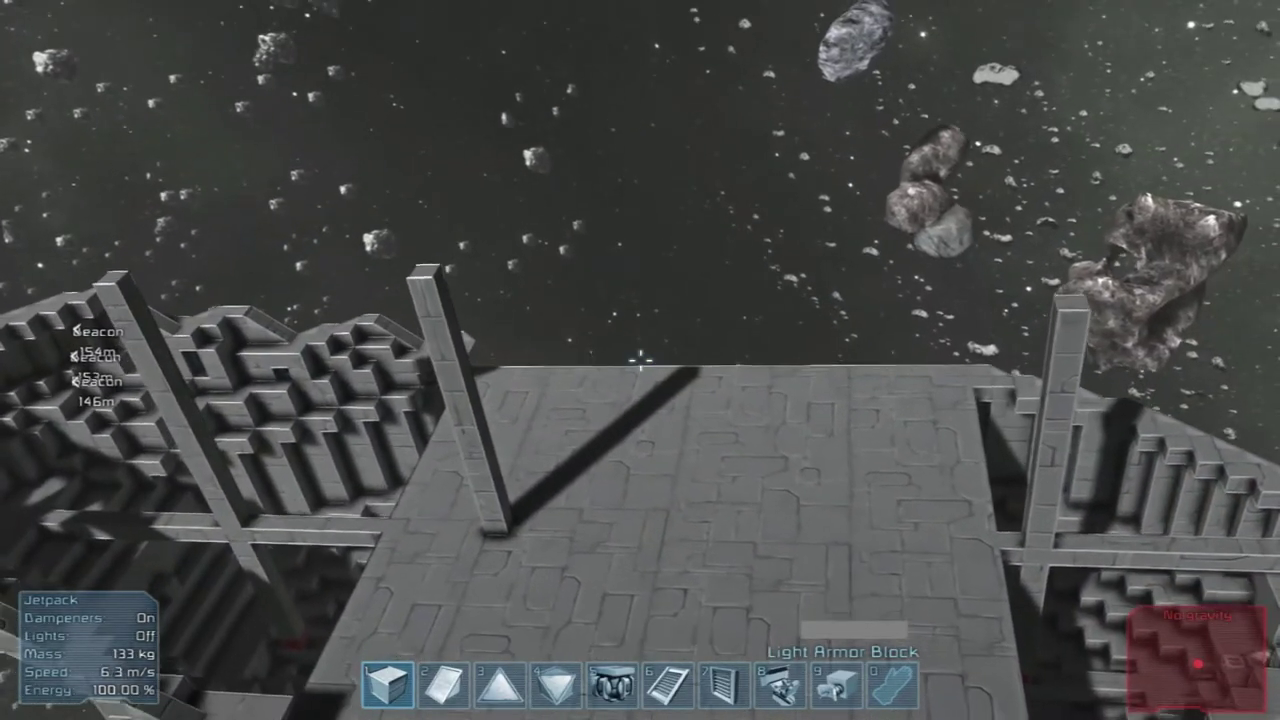
{"action": "key", "text": "w"}
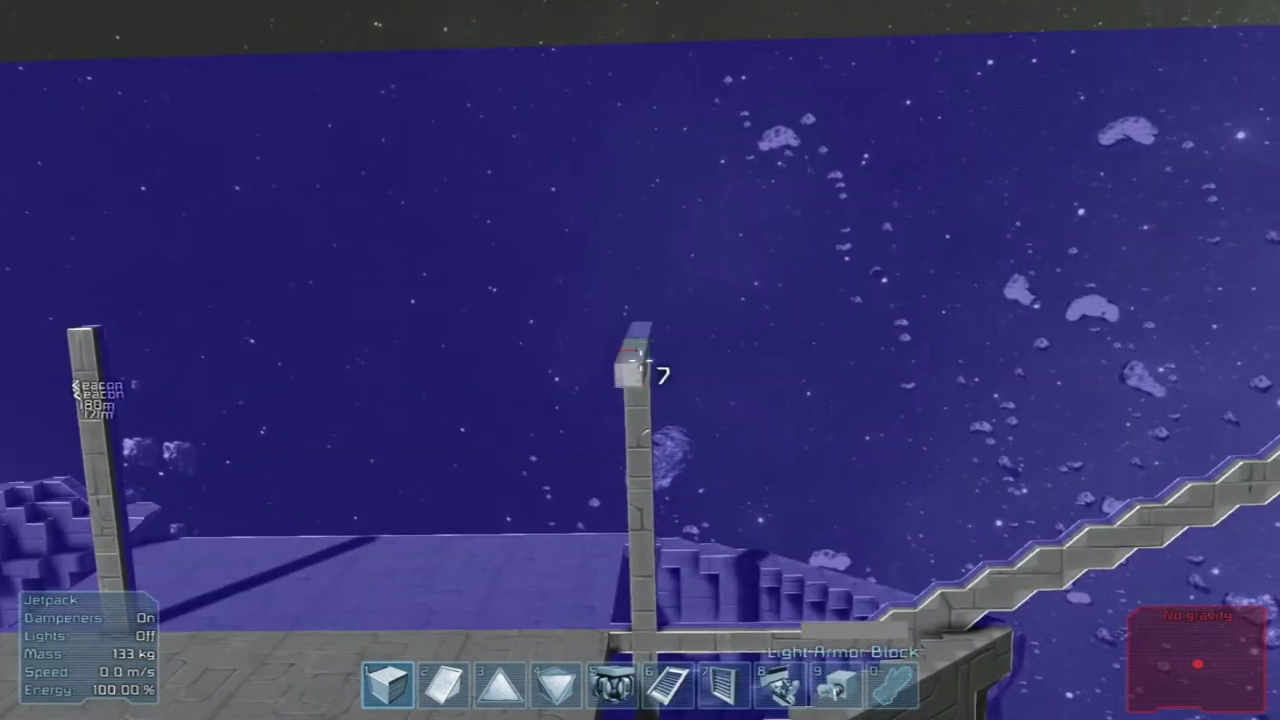
{"action": "left_click_drag", "start_coordinate": [640, 365], "coordinate": [641, 357]}
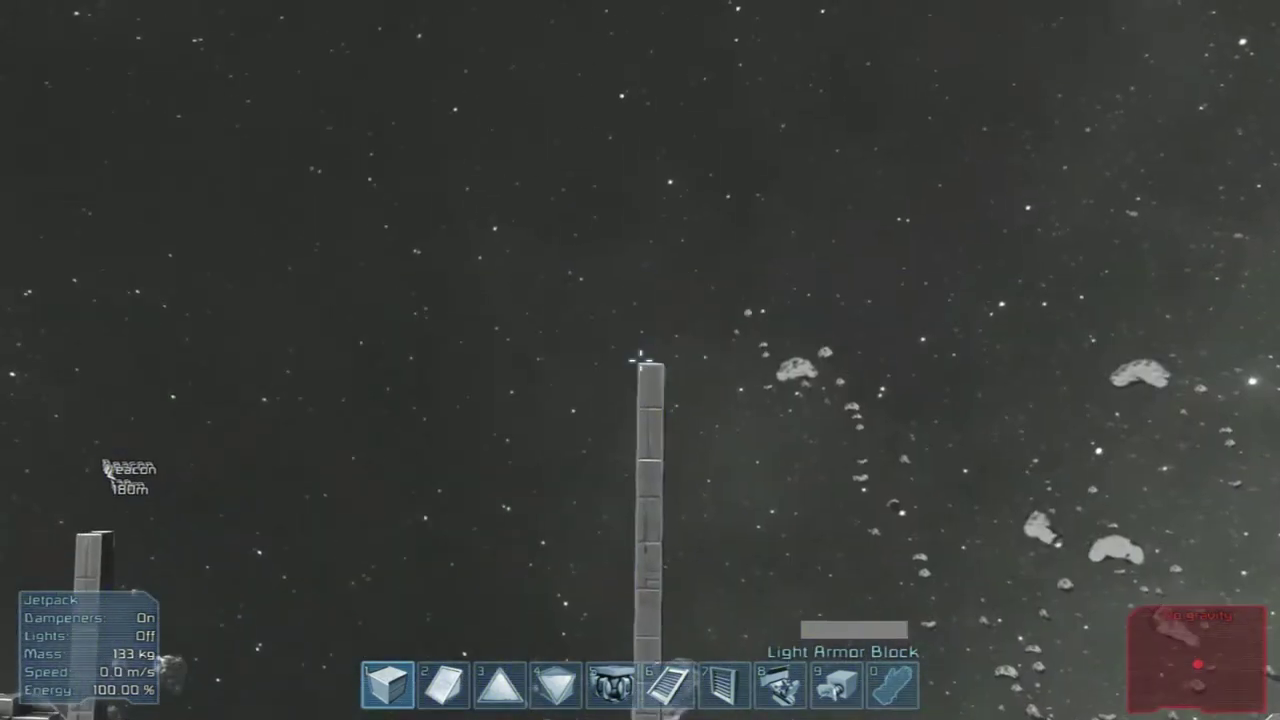
{"action": "key", "text": "s"}
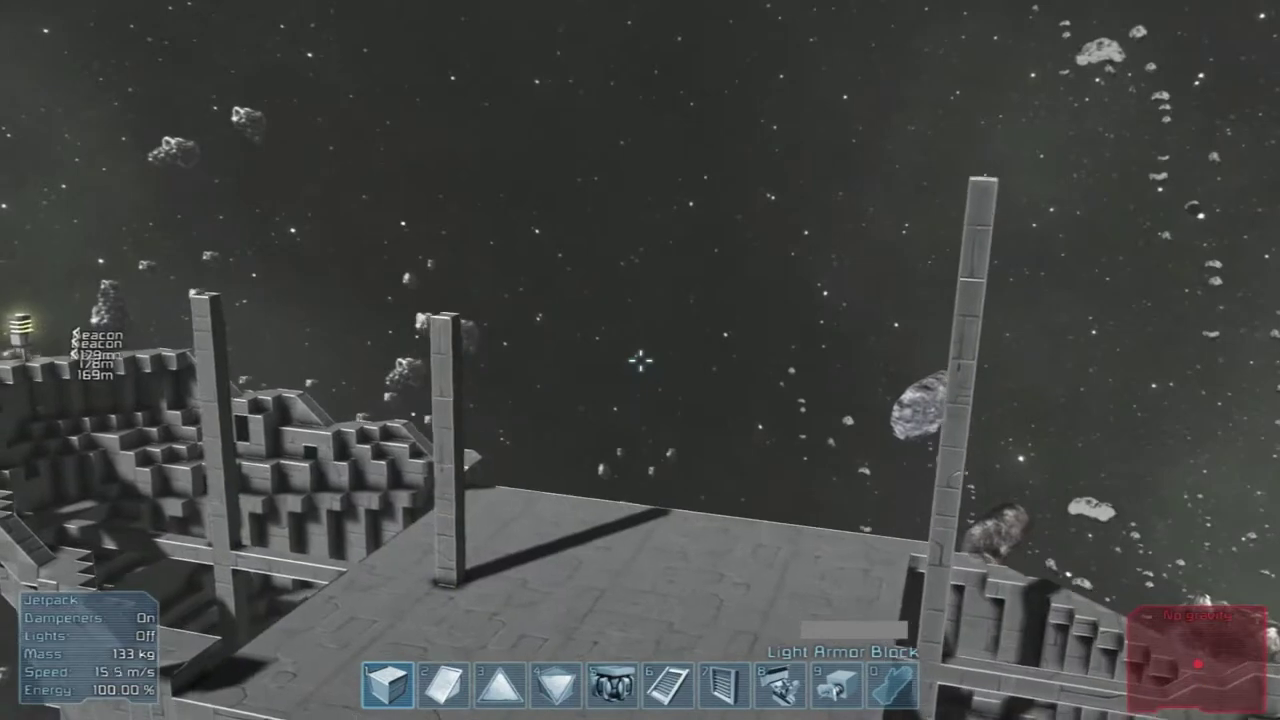
{"action": "left_click_drag", "start_coordinate": [640, 360], "coordinate": [640, 360]}
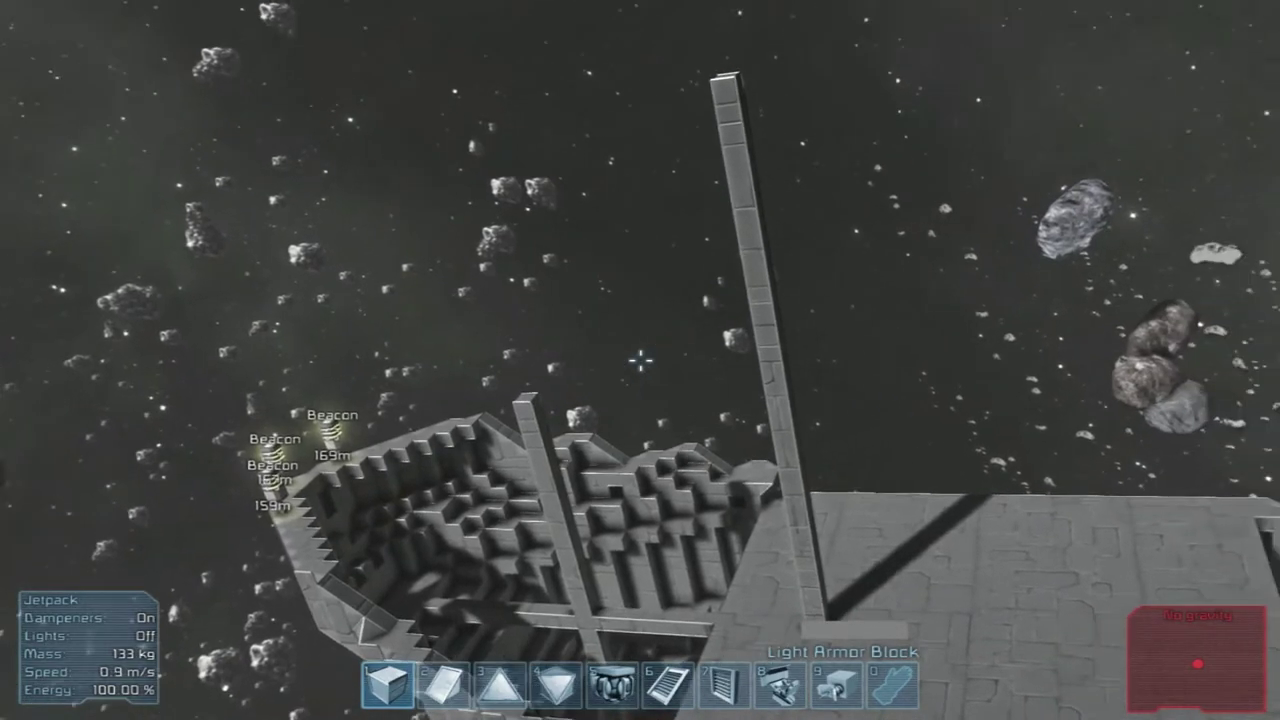
Circle the ship while toggling the mirror symmetry plane on and off
{"action": "key", "text": "w"}
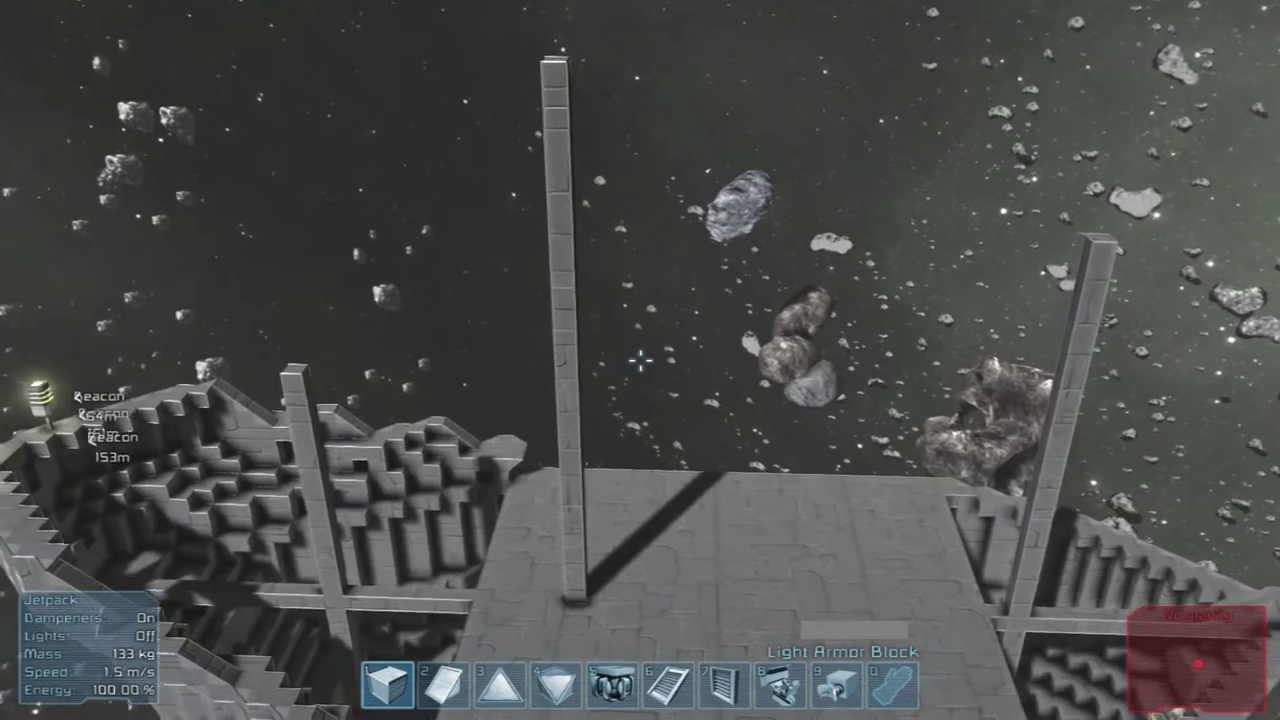
{"action": "key", "text": "m"}
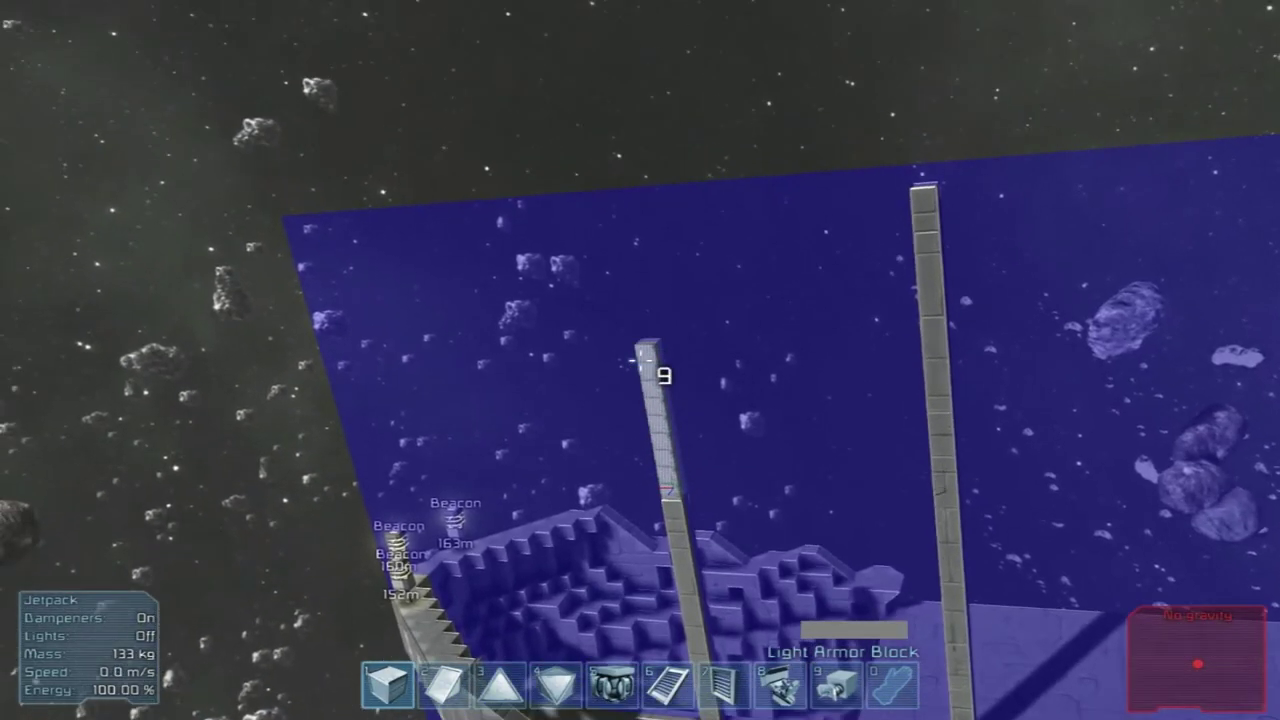
{"action": "key", "text": "m"}
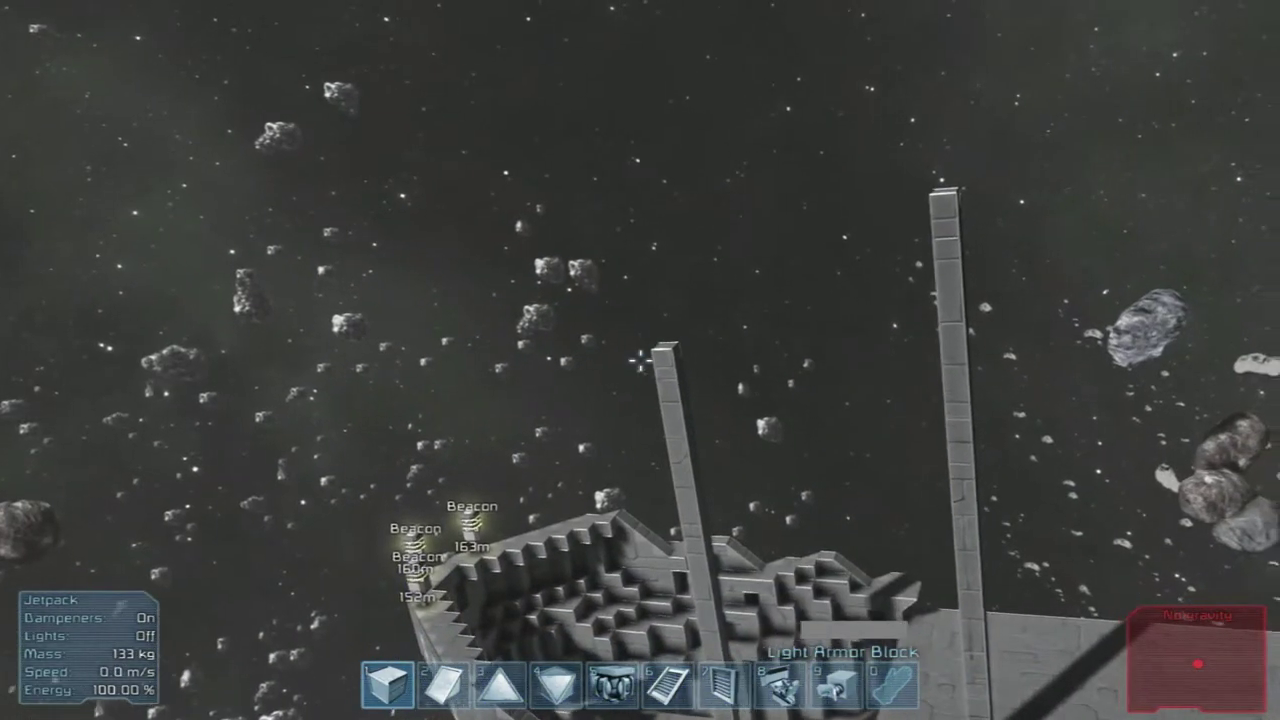
{"action": "key", "text": "m"}
{"action": "key", "text": "m"}
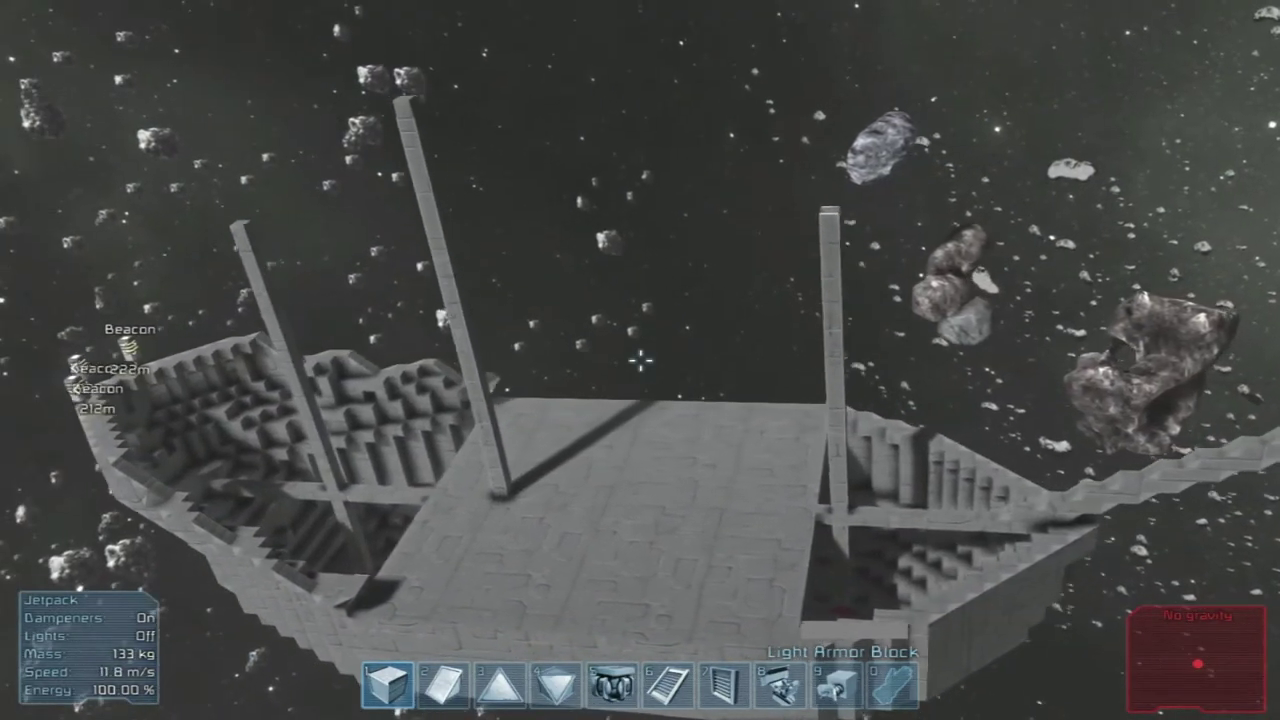
{"action": "key", "text": "m"}
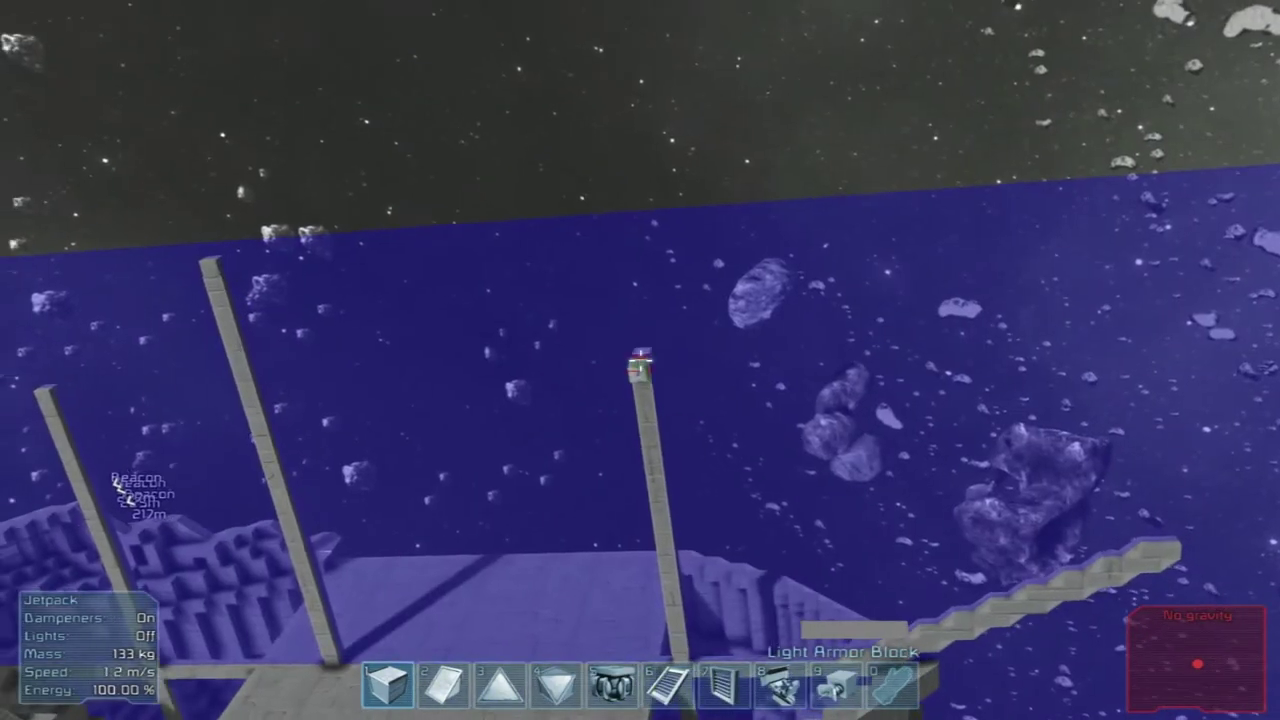
{"action": "key", "text": "m"}
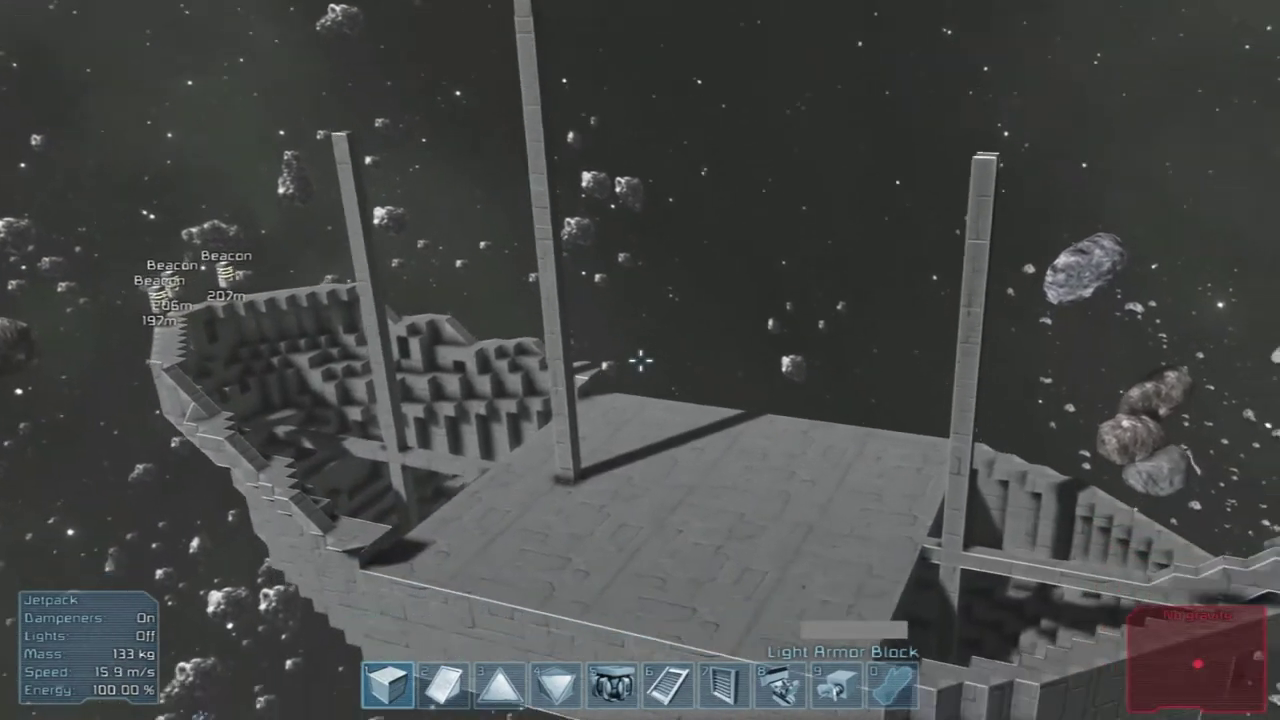
{"action": "key", "text": "m"}
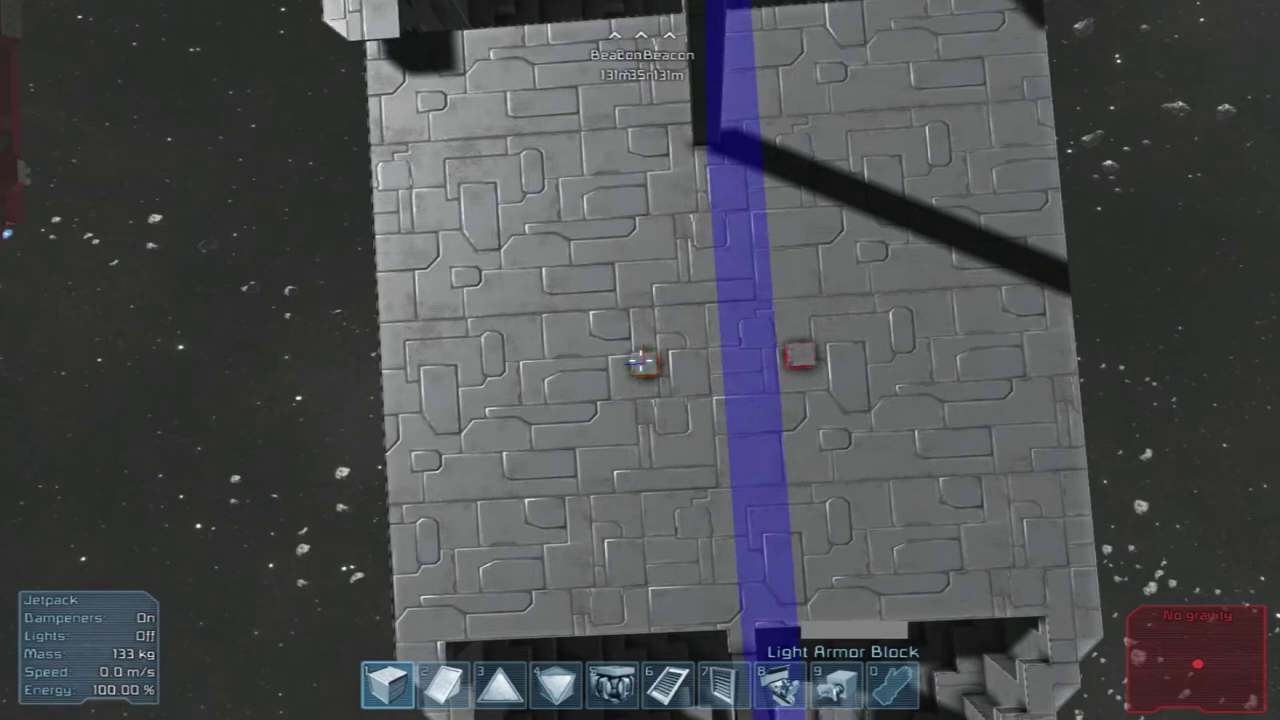
Plan and shorten a block line across the deck, then roll to square up with it
{"action": "left_click_drag", "start_coordinate": [641, 362], "coordinate": [641, 362]}
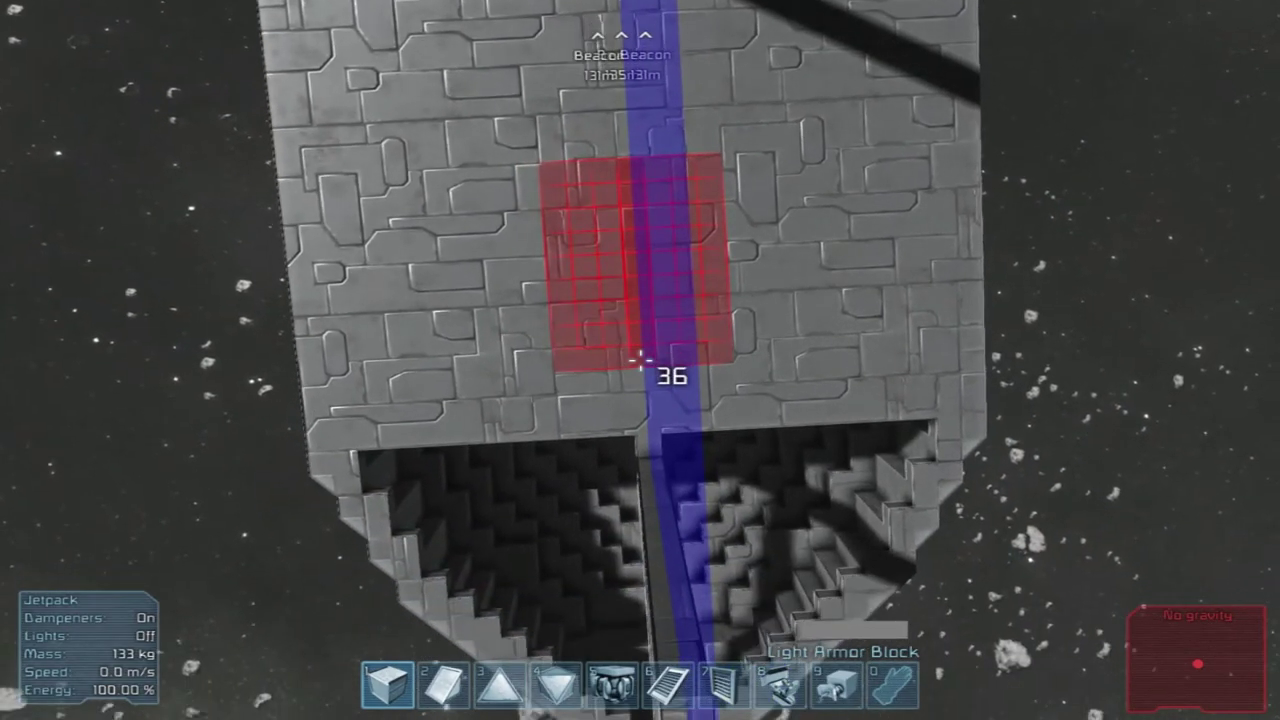
{"action": "left_click_drag", "start_coordinate": [641, 362], "coordinate": [641, 362]}
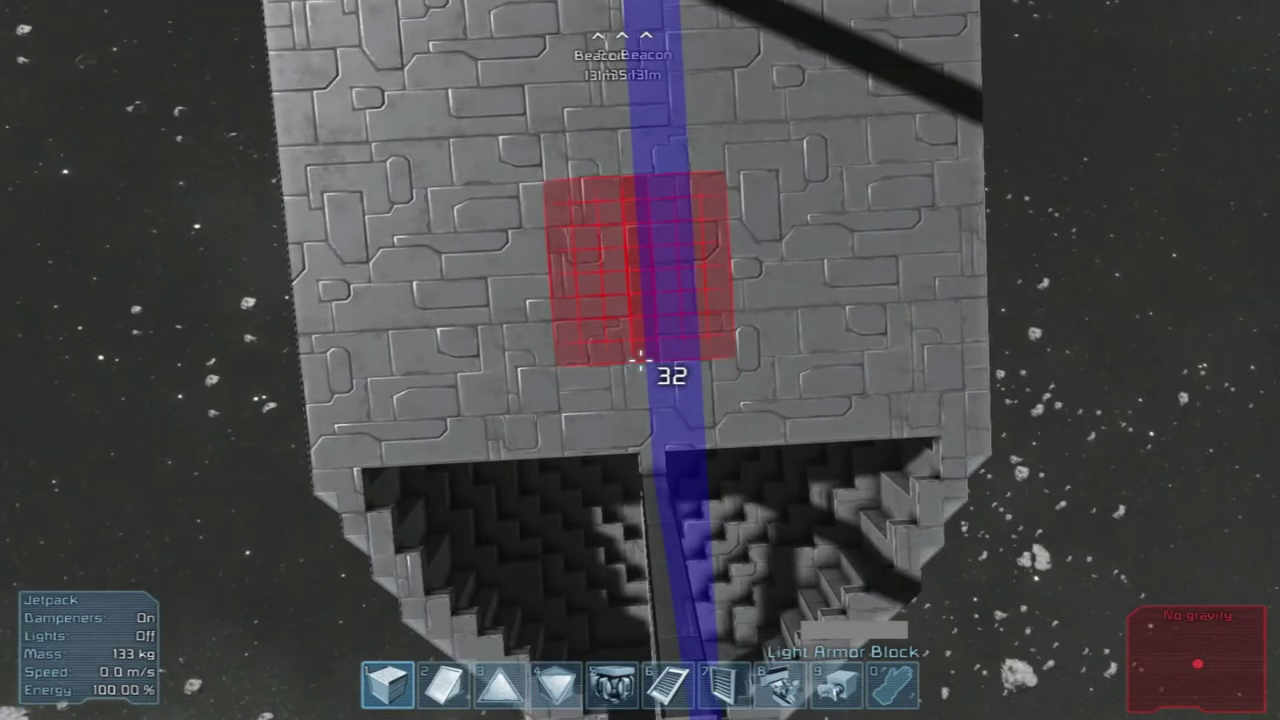
{"action": "key", "text": "w"}
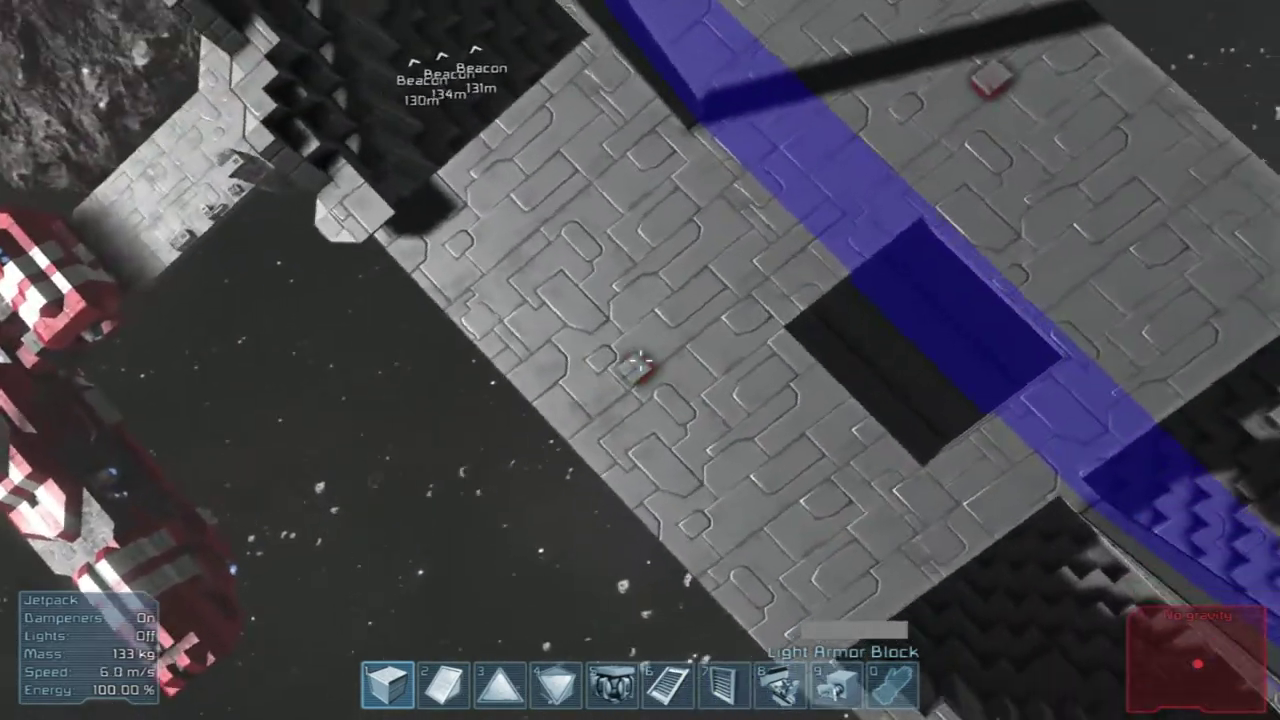
{"action": "key", "text": "q"}
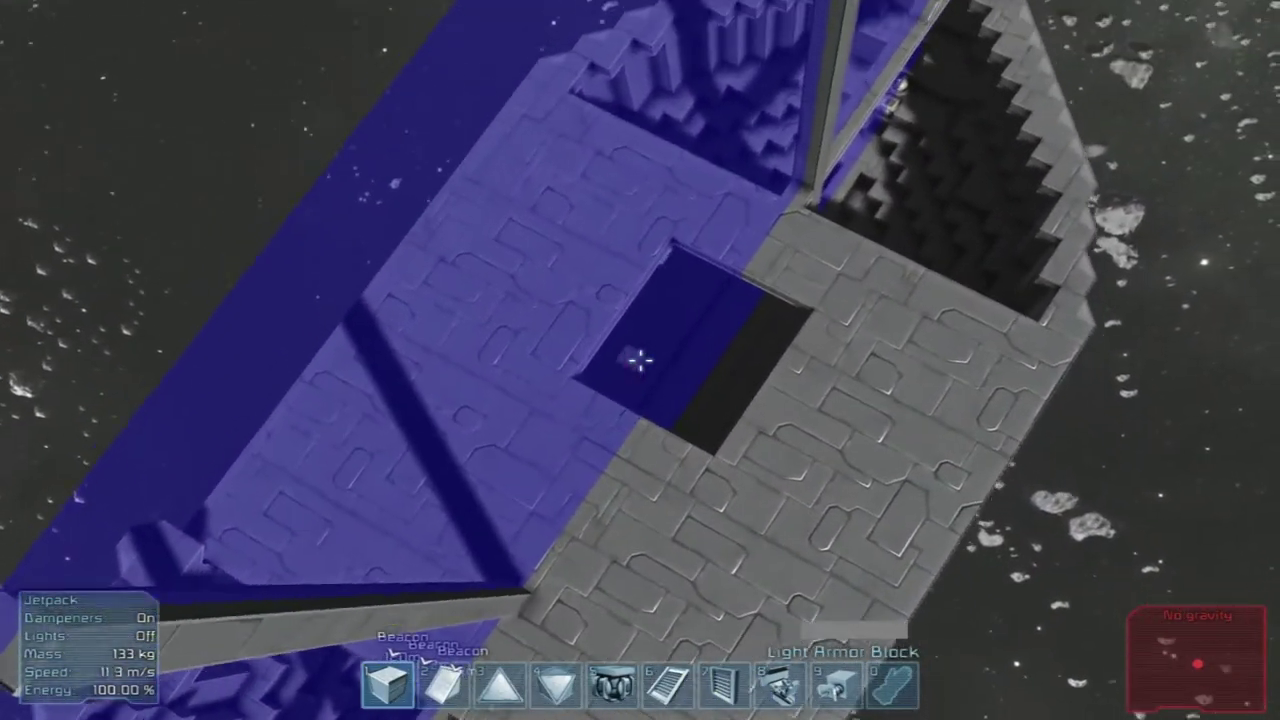
{"action": "key", "text": "q"}
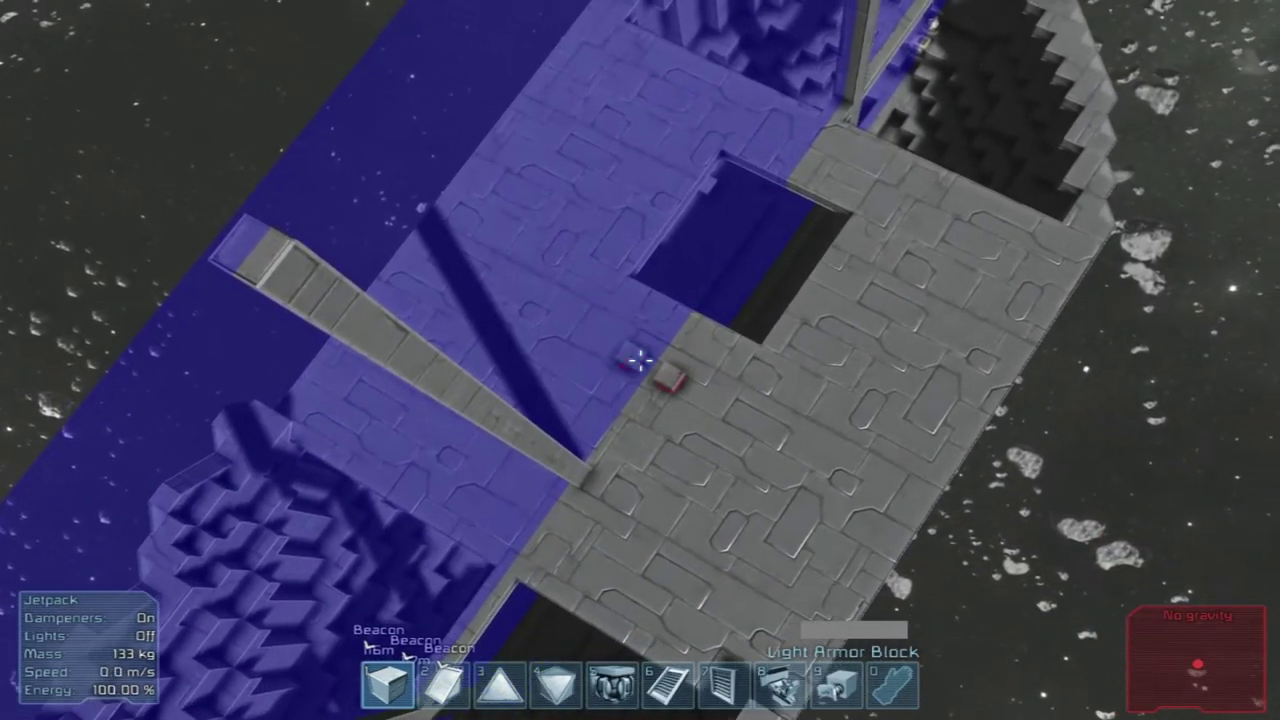
{"action": "key", "text": "q"}
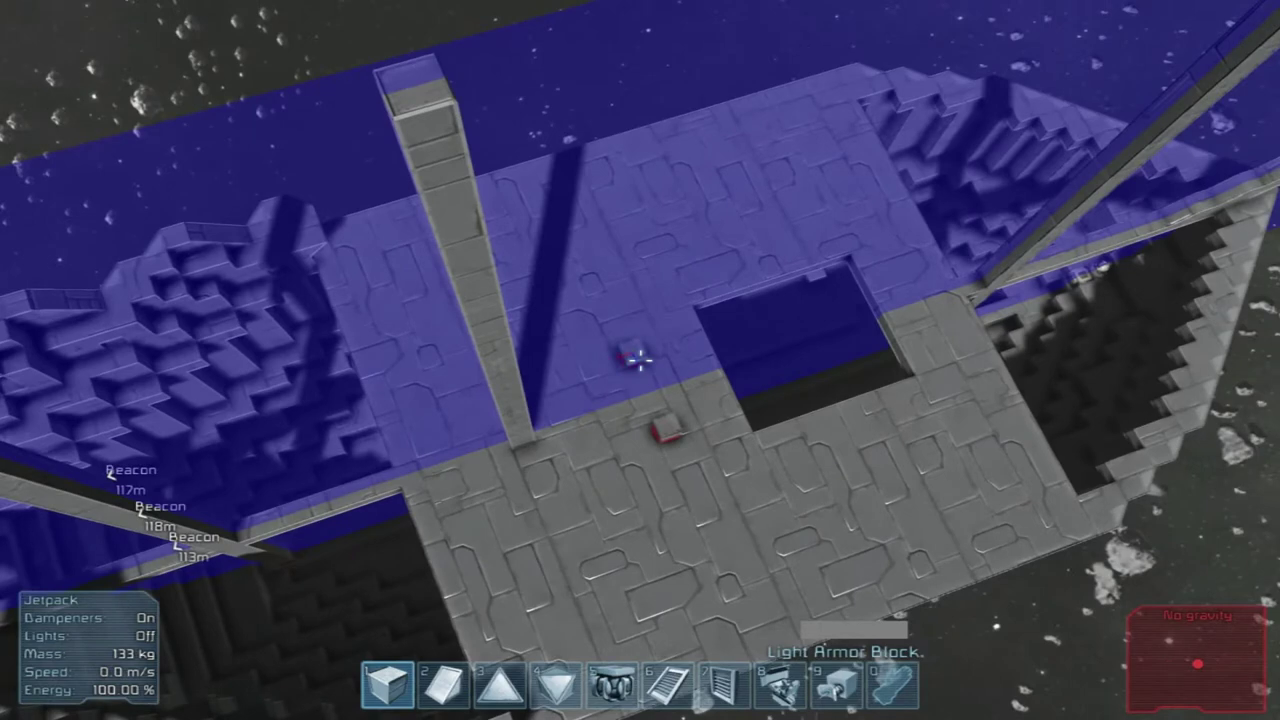
Remove a 3x3 deck patch beside the large hatch to open the second hole
{"action": "left_click_drag", "start_coordinate": [640, 360], "coordinate": [640, 360]}
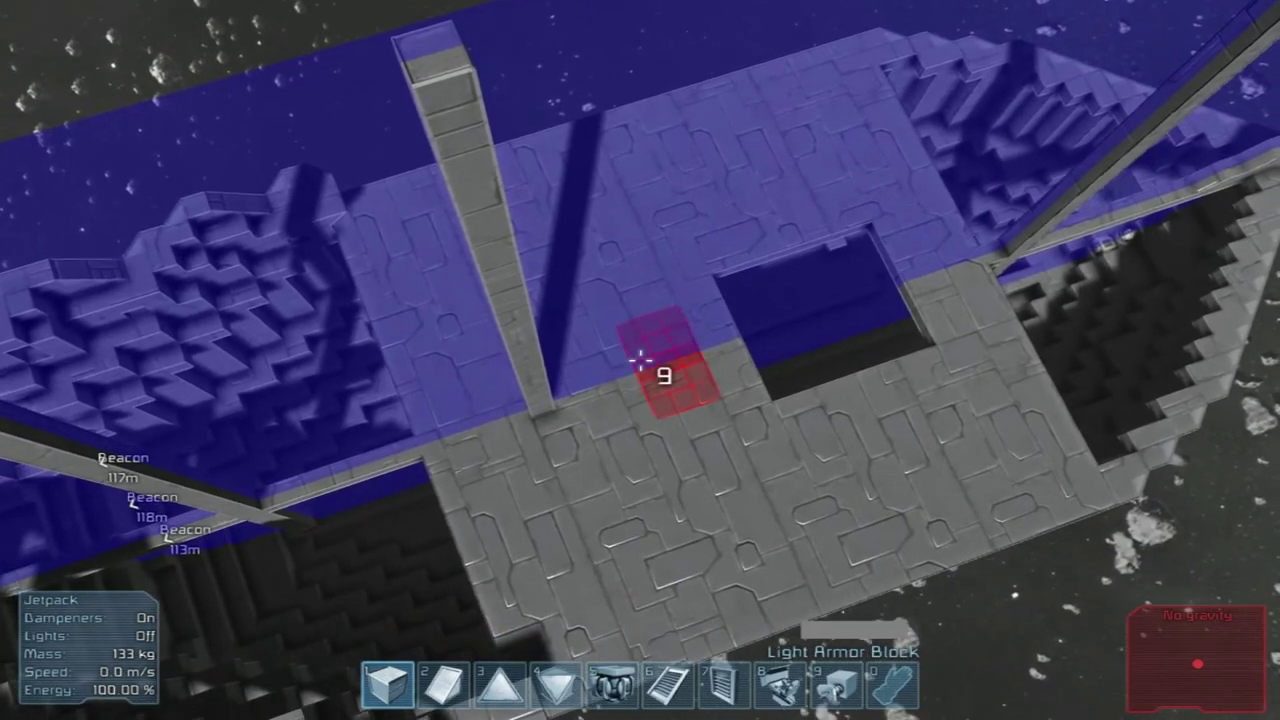
{"action": "left_click_drag", "start_coordinate": [640, 360], "coordinate": [640, 360]}
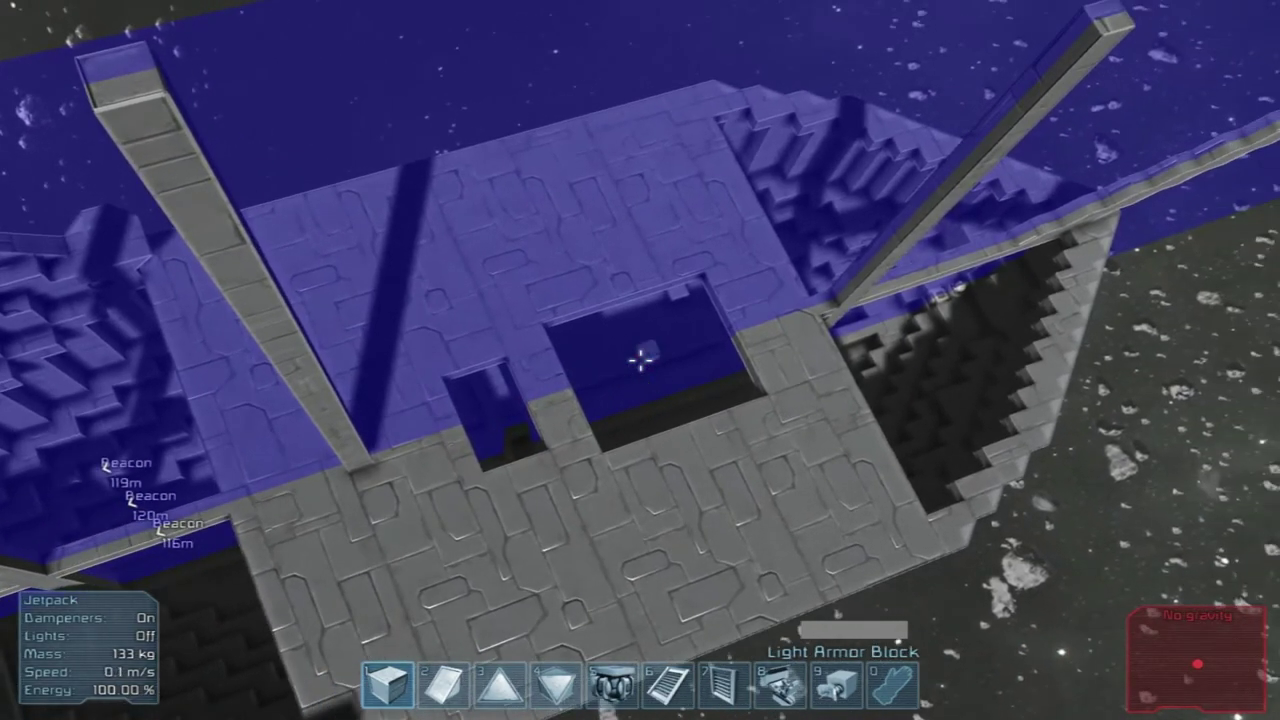
{"action": "key", "text": "w"}
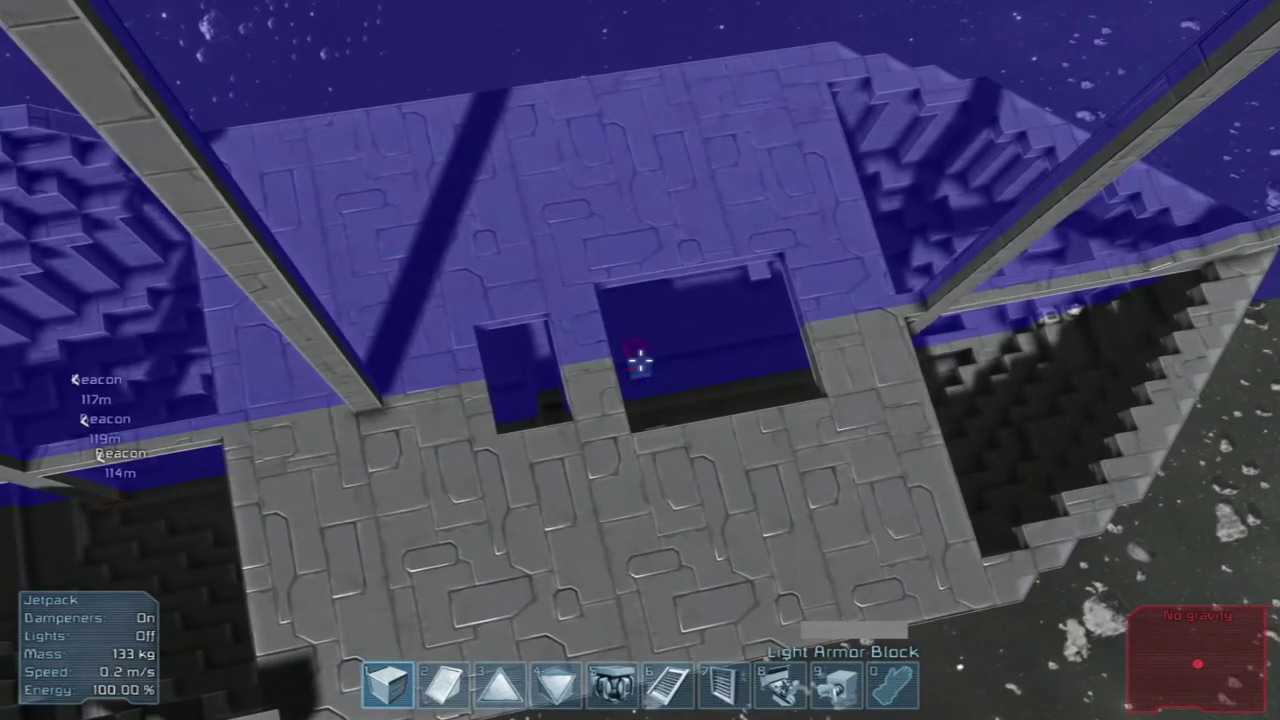
{"action": "key", "text": "d"}
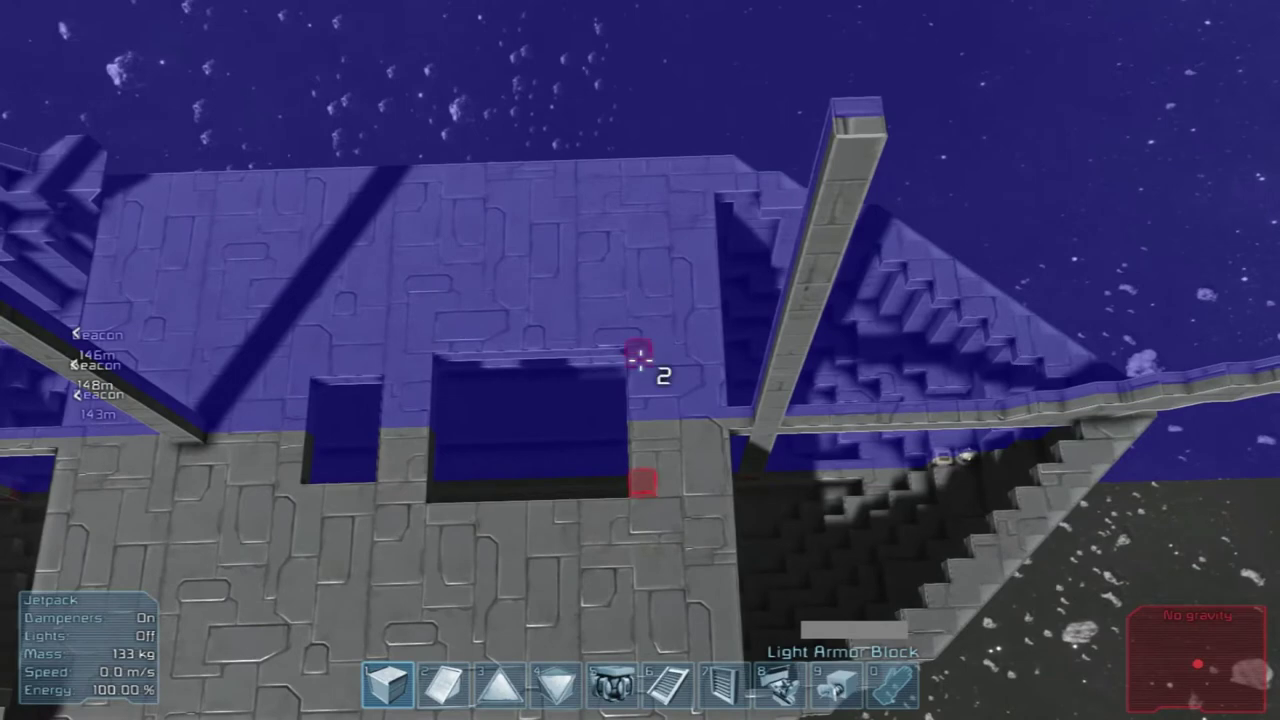
Mark a block column by the new hole and lay an armor line near the beam
{"action": "left_click_drag", "start_coordinate": [640, 357], "coordinate": [640, 357]}
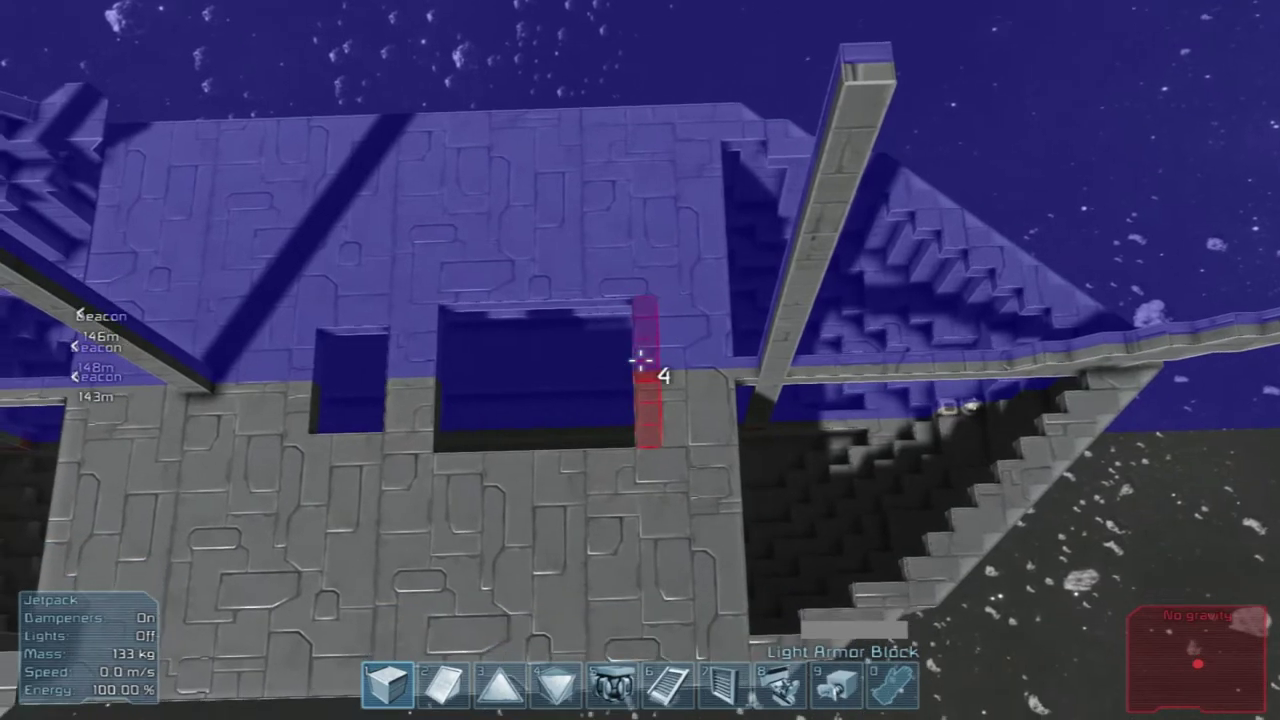
{"action": "key", "text": "d"}
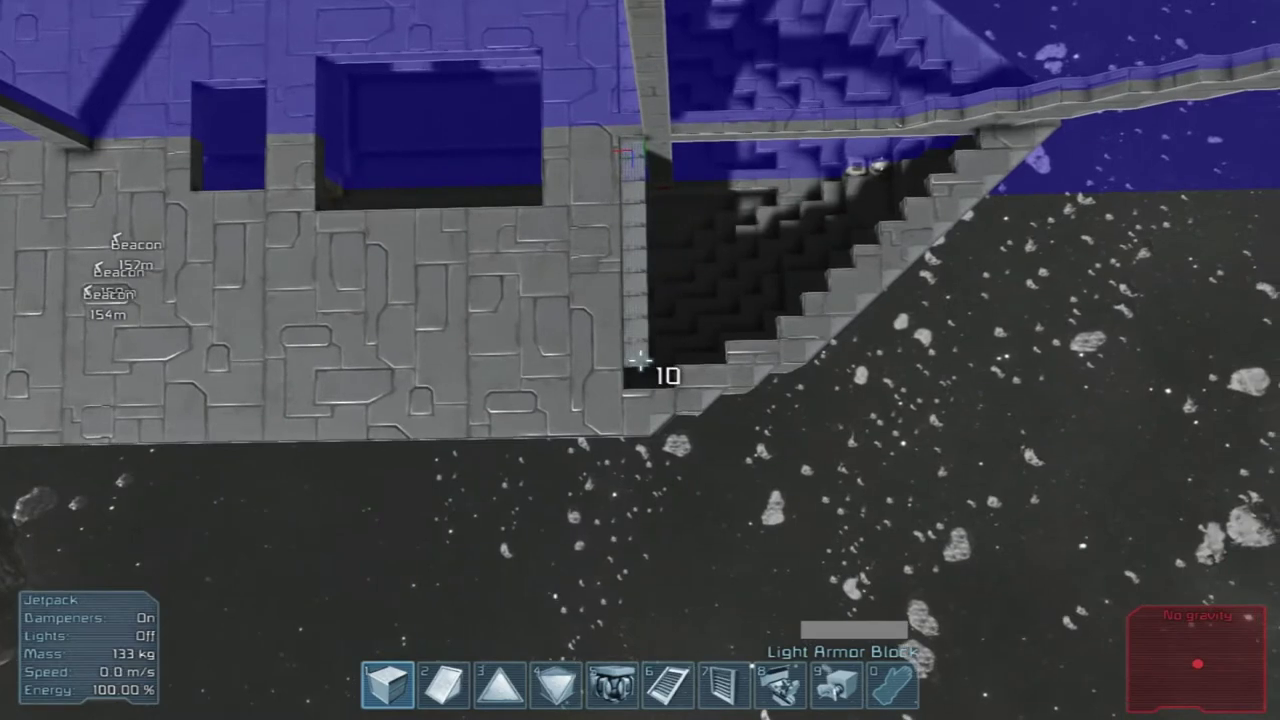
{"action": "left_click_drag", "start_coordinate": [640, 360], "coordinate": [630, 360]}
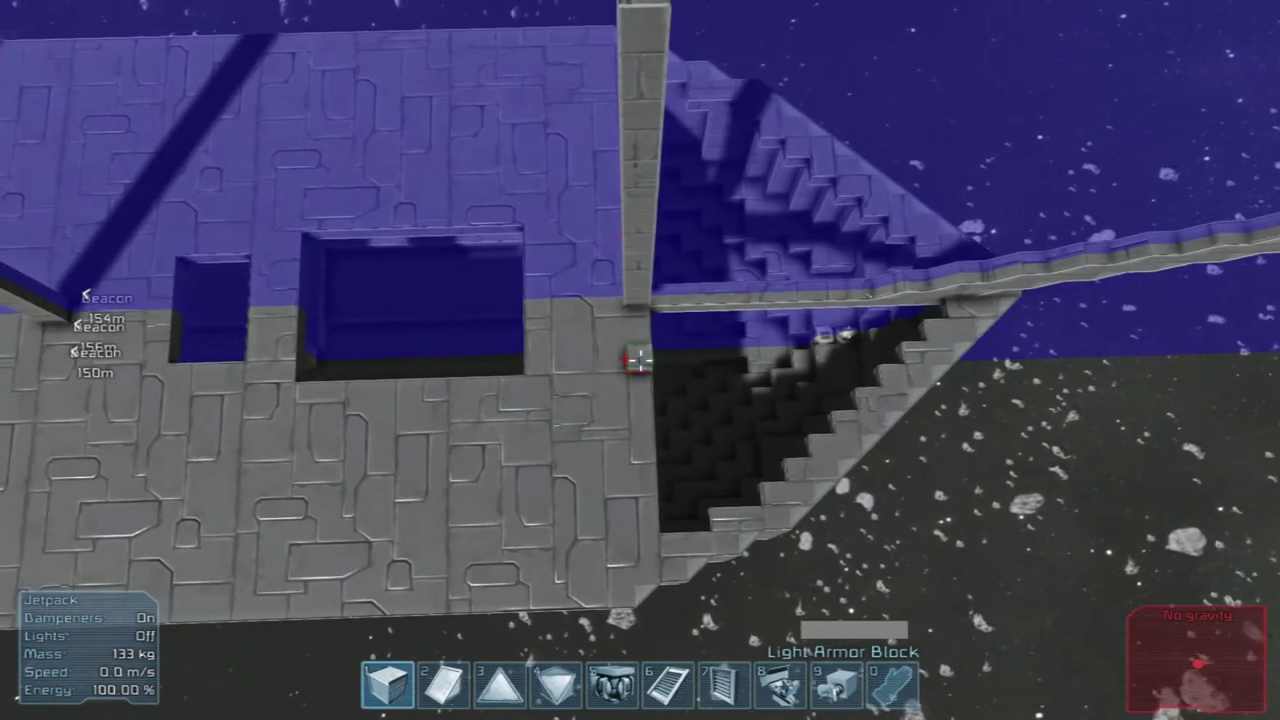
{"action": "key", "text": "w"}
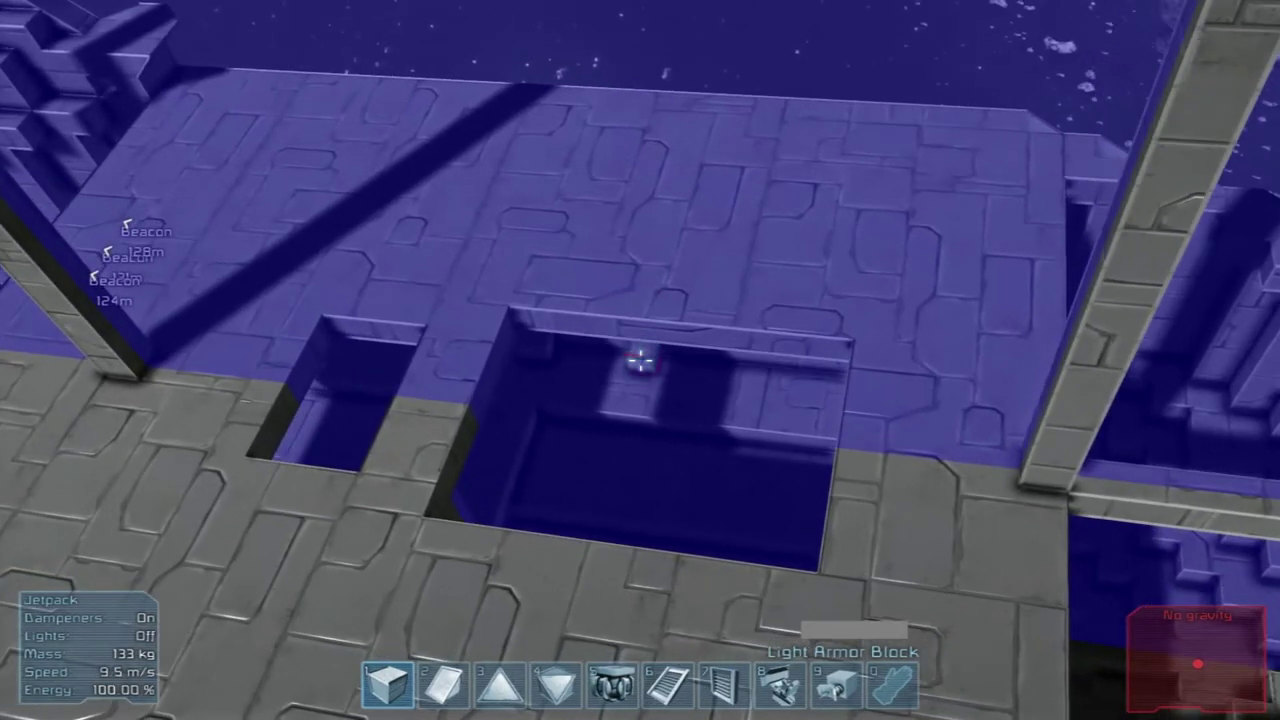
Lay a 6x6 grid of vertical window panels across the large deck hole
{"action": "key", "text": "7"}
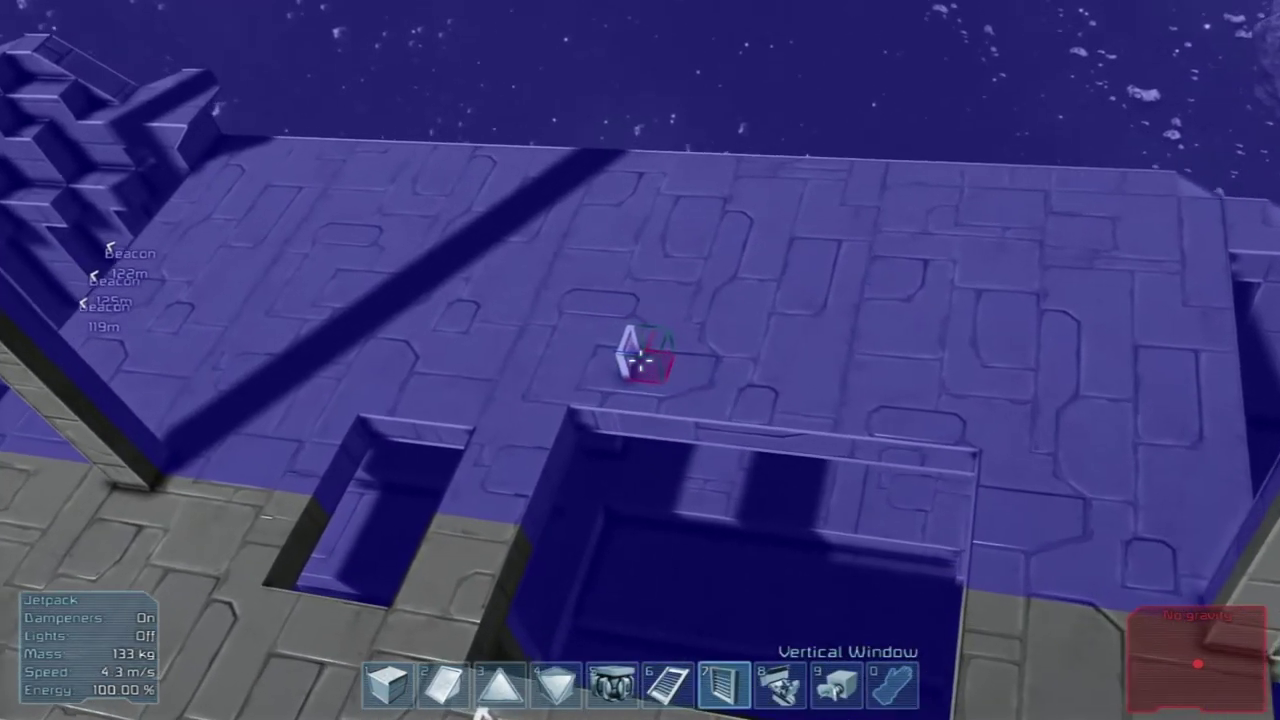
{"action": "key", "text": "w"}
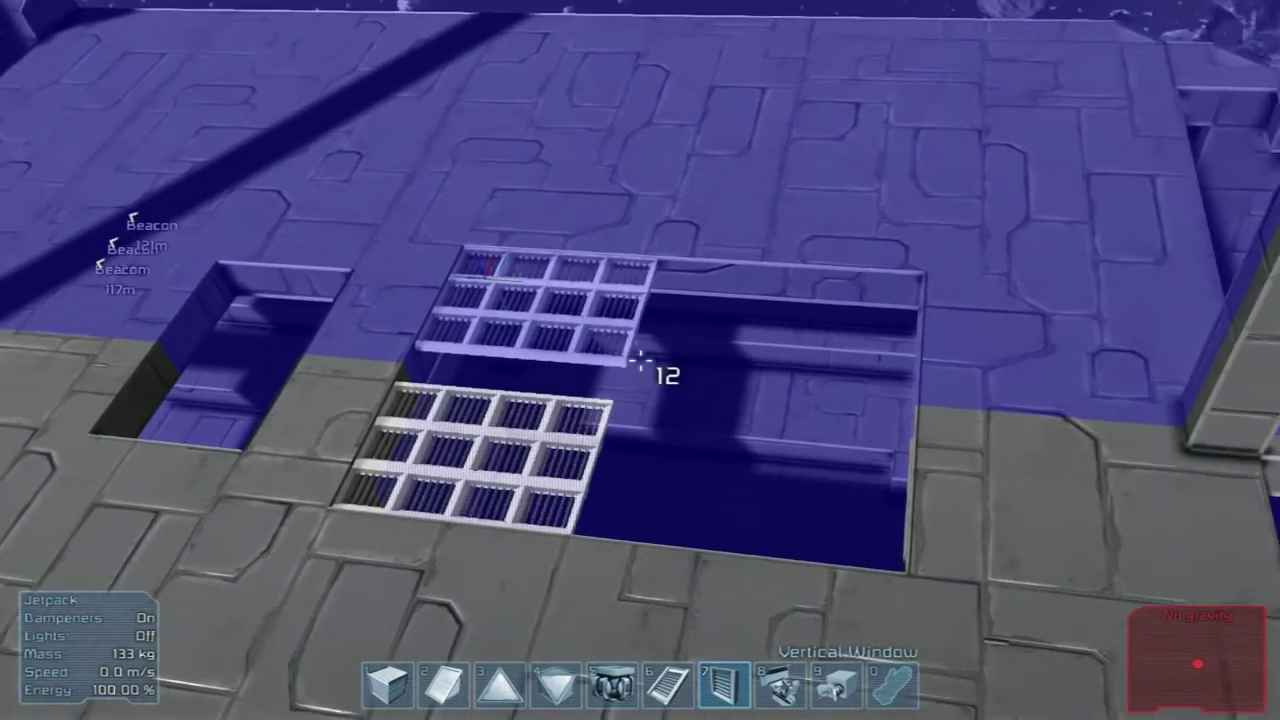
{"action": "left_click_drag", "start_coordinate": [640, 360], "coordinate": [640, 360]}
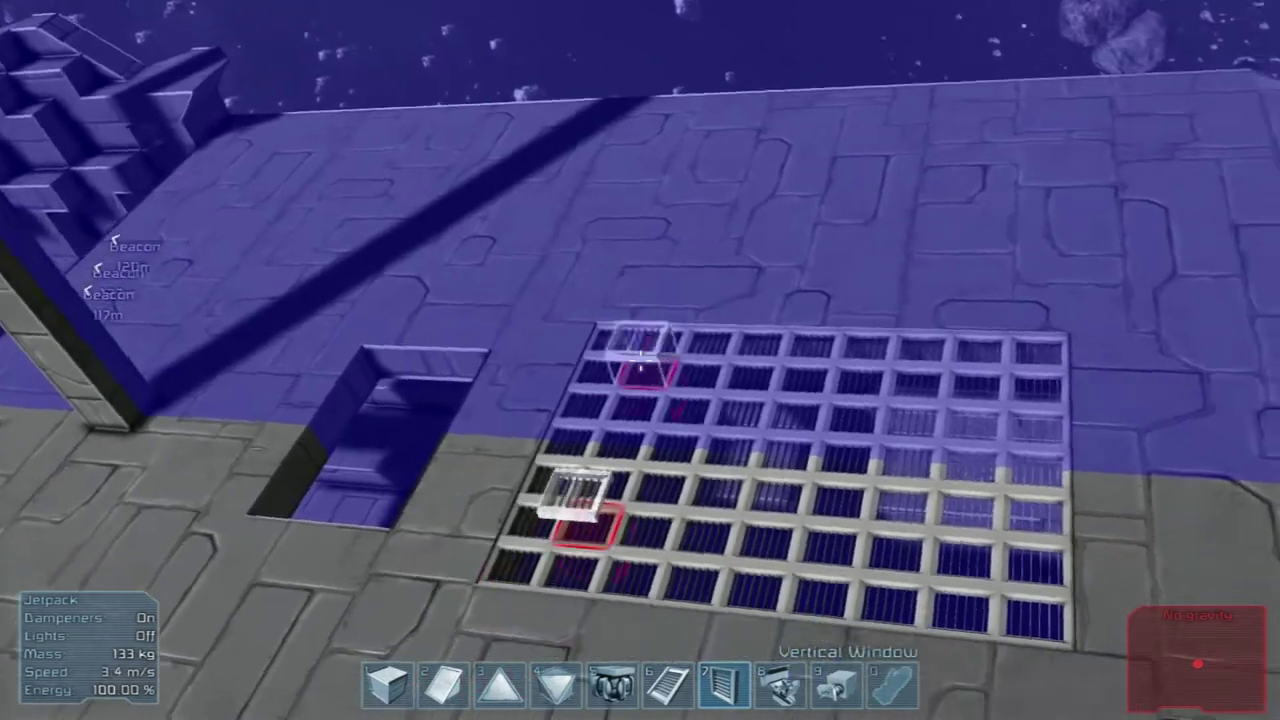
{"action": "key", "text": "w"}
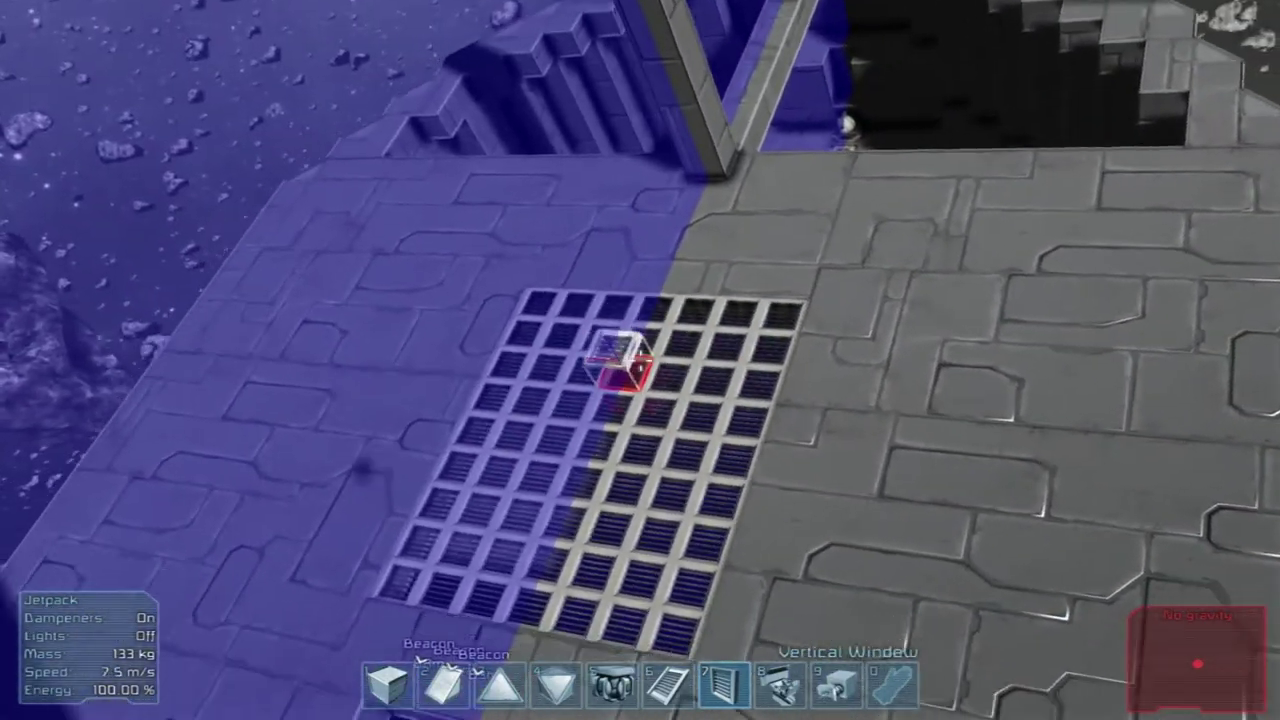
{"action": "left_click", "coordinate": [640, 360]}
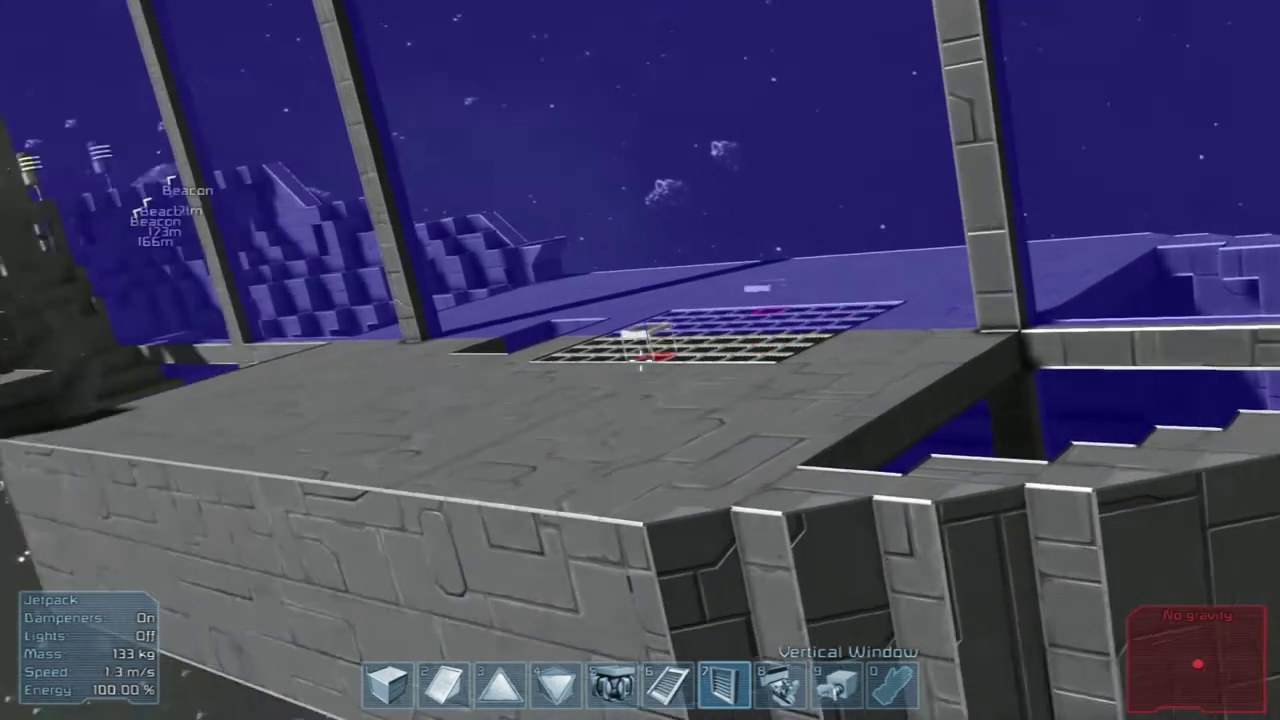
{"action": "key", "text": "w"}
{"action": "key", "text": "w"}
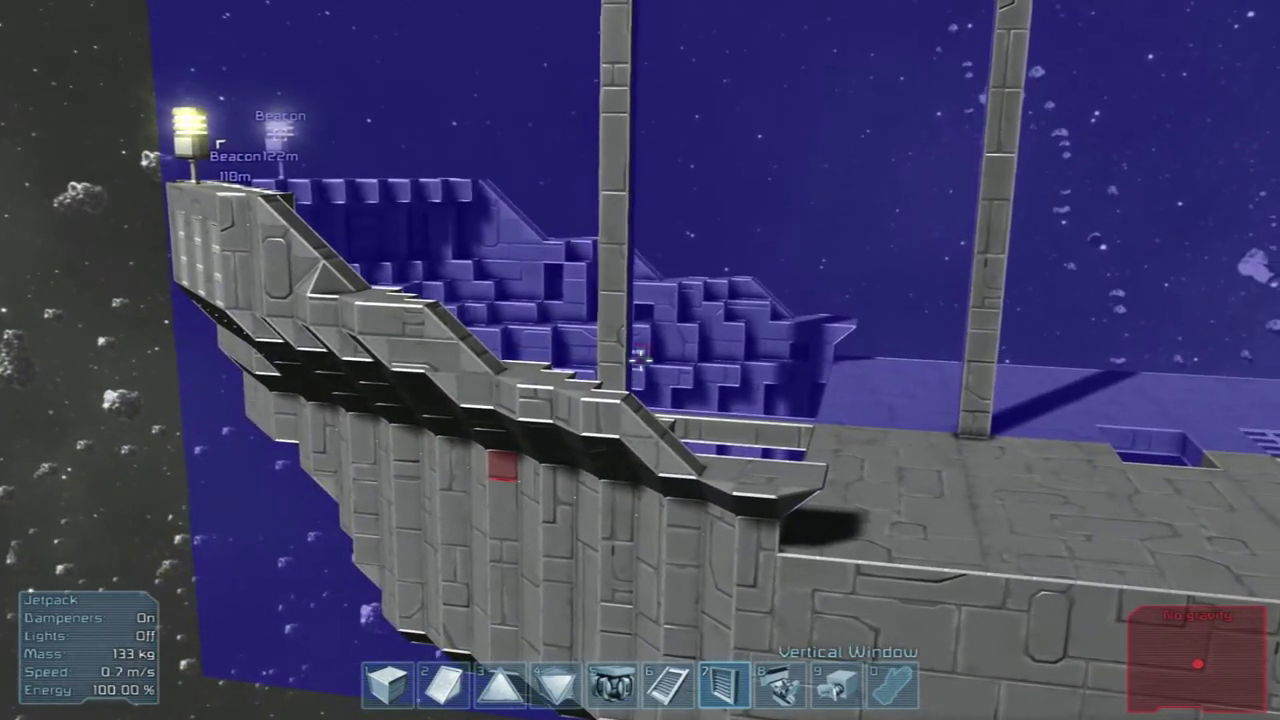
Fly to the bow and raise a five-block light armor column beside the staircase
{"action": "key", "text": "space"}
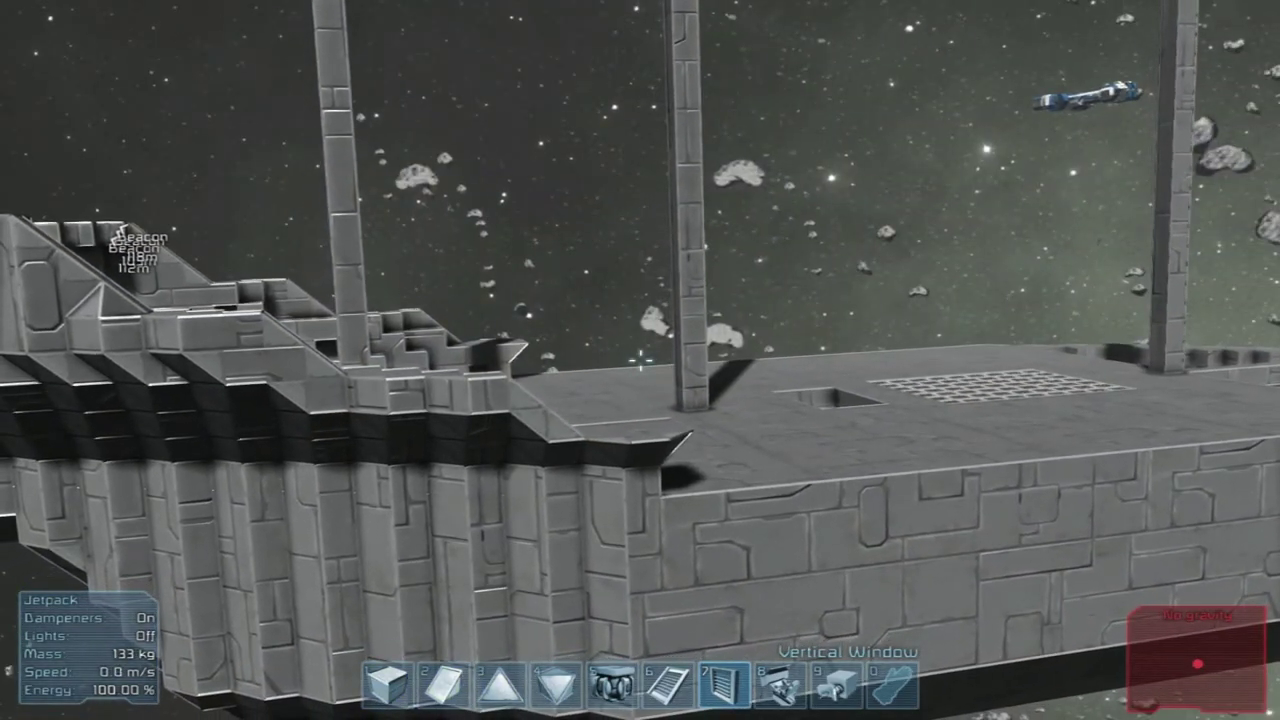
{"action": "key", "text": "w"}
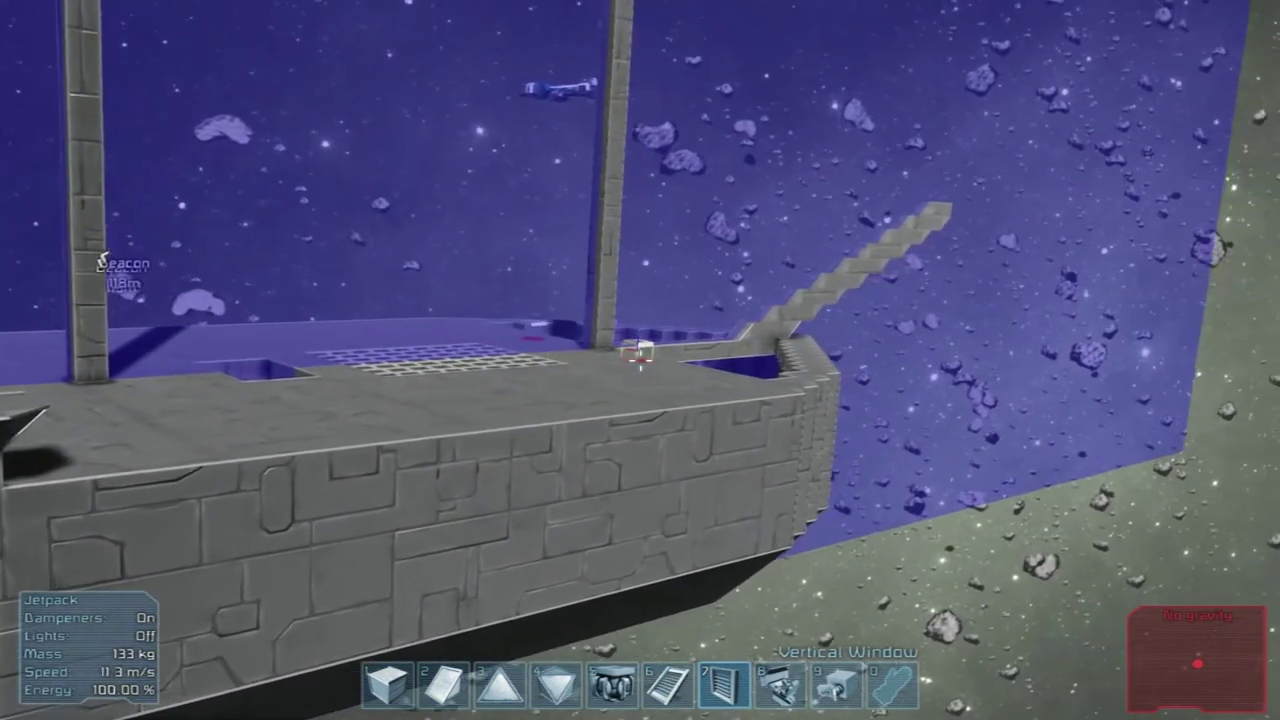
{"action": "key", "text": "w"}
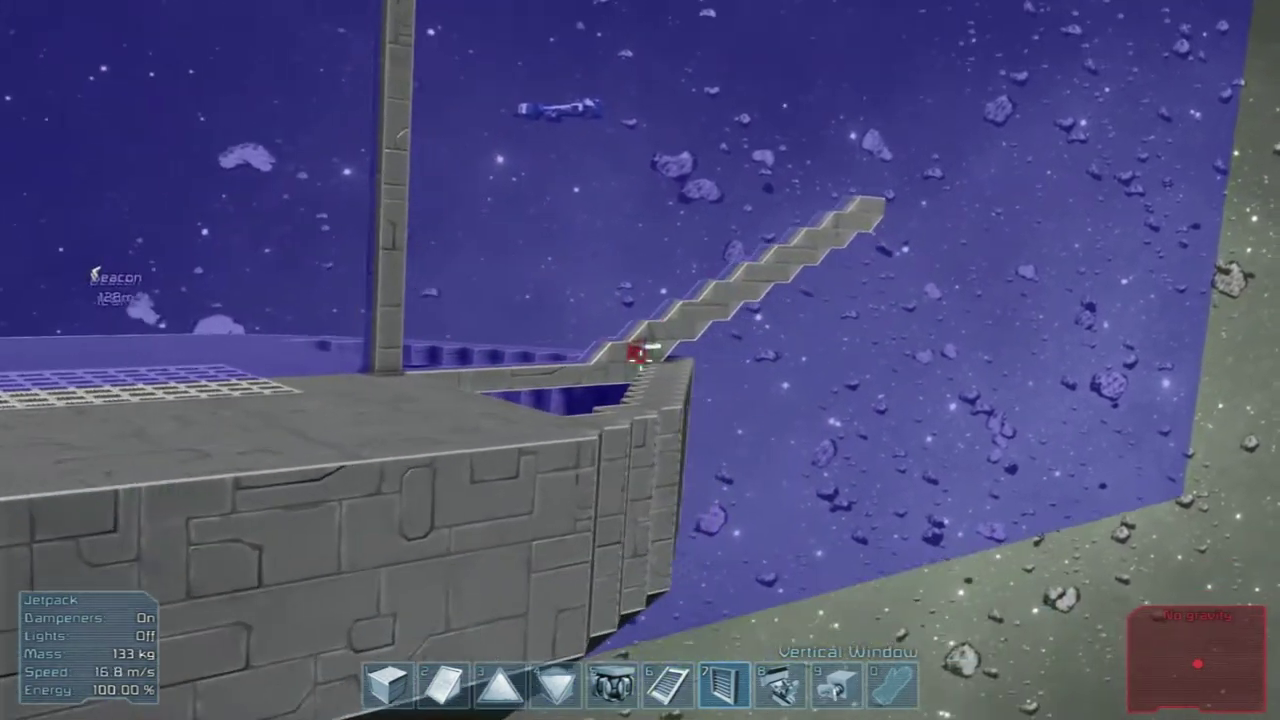
{"action": "key", "text": "1"}
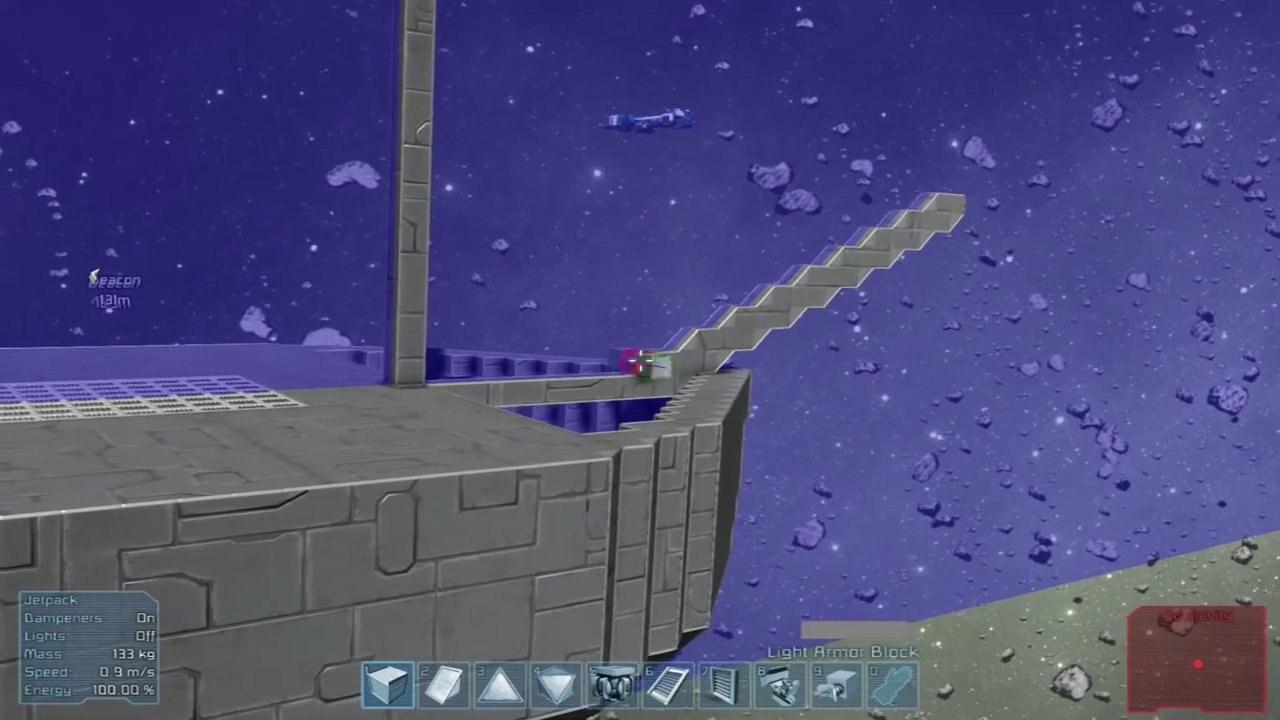
{"action": "left_click_drag", "start_coordinate": [640, 372], "coordinate": [640, 360]}
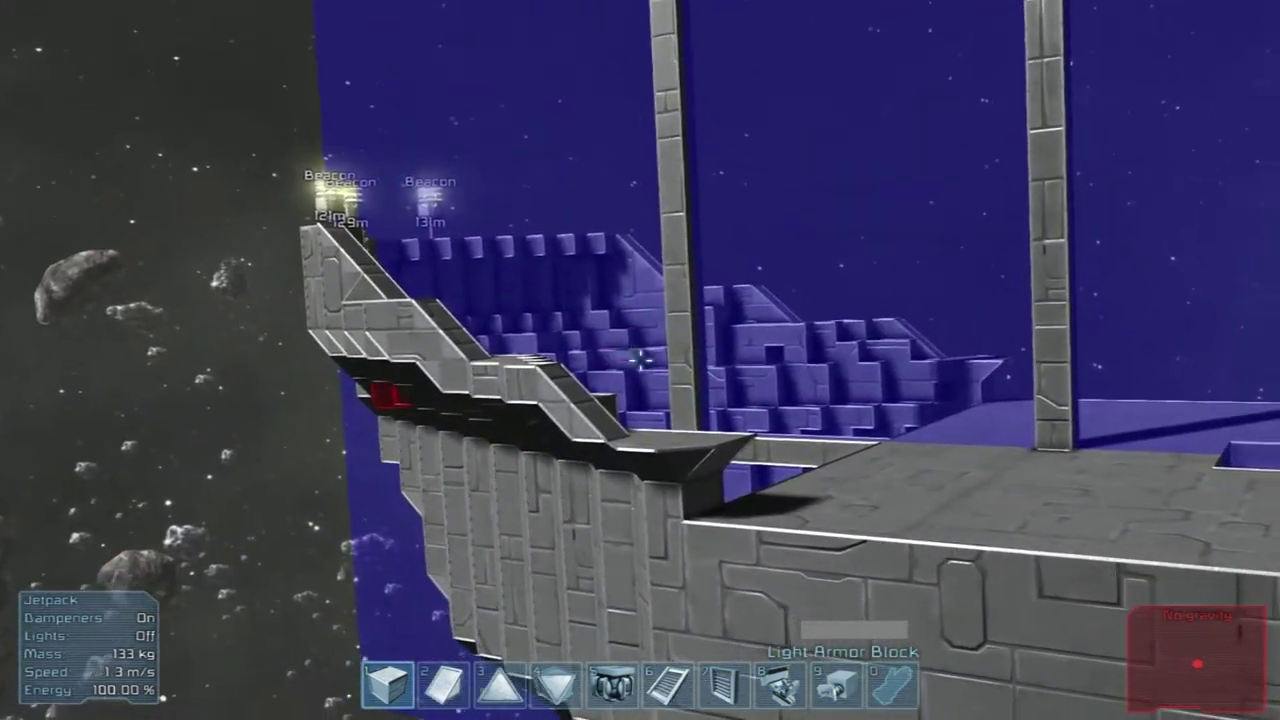
{"action": "key", "text": "w"}
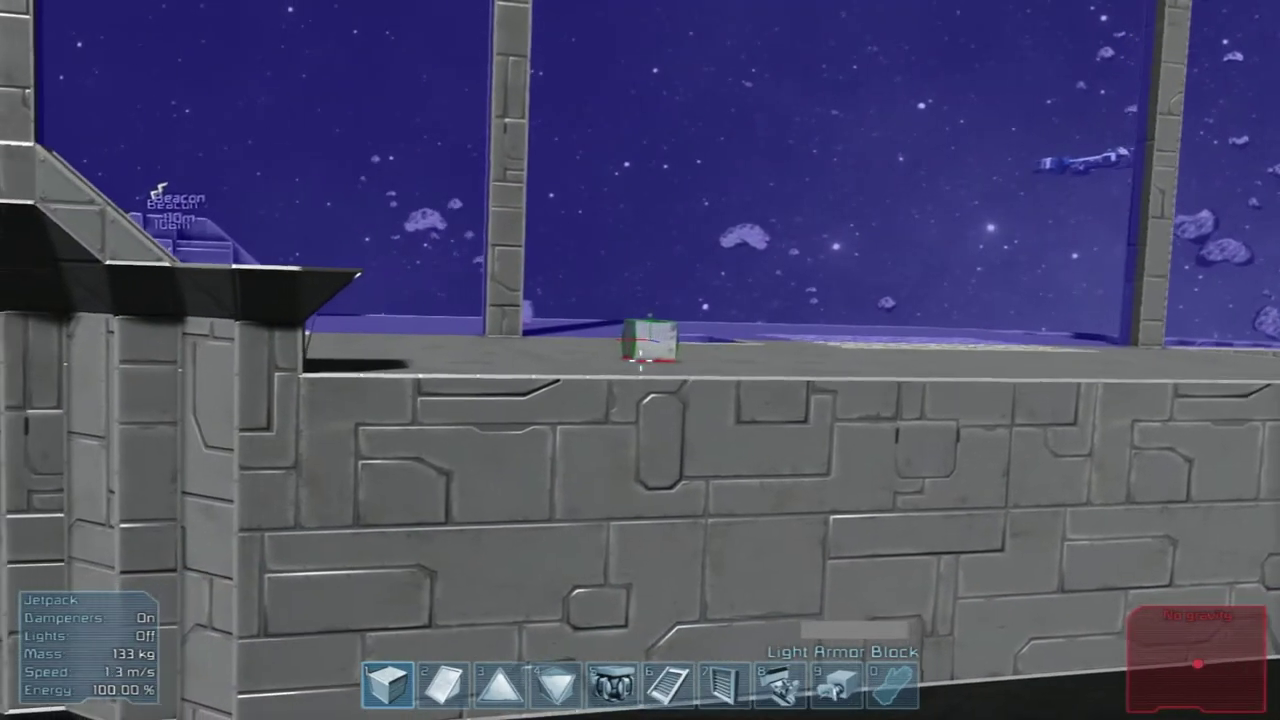
{"action": "key", "text": "space"}
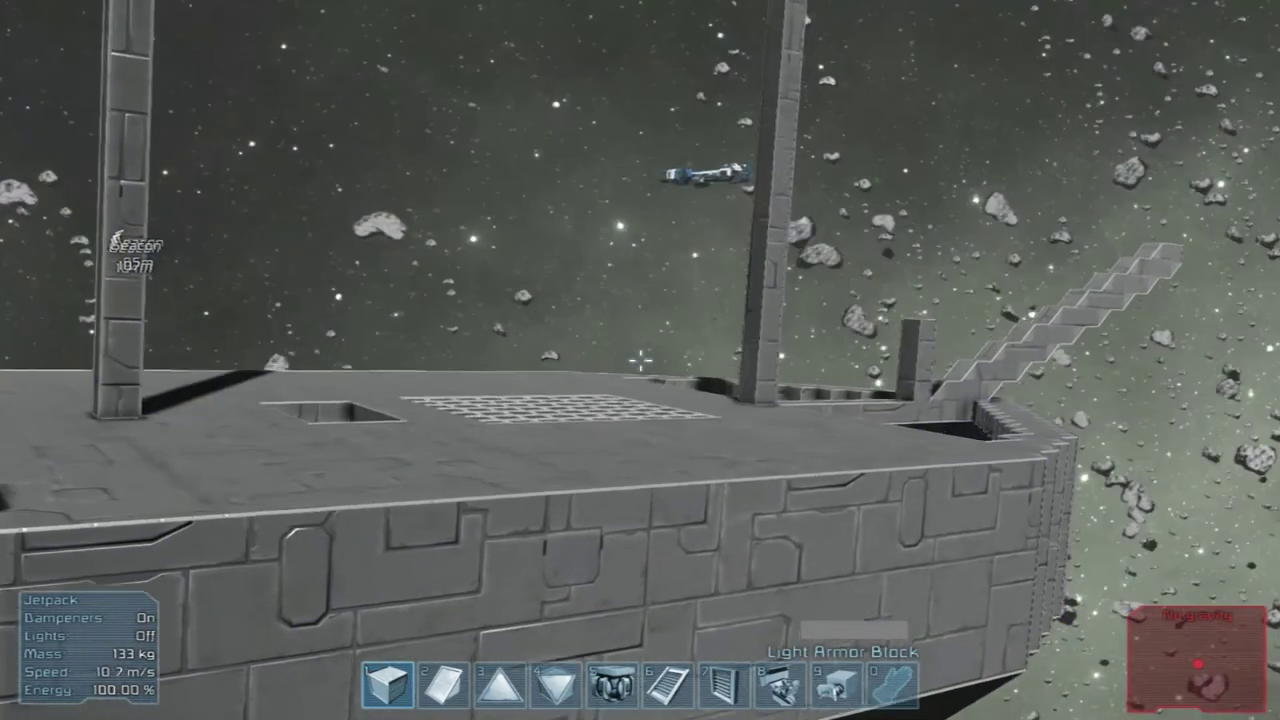
{"action": "key", "text": "w"}
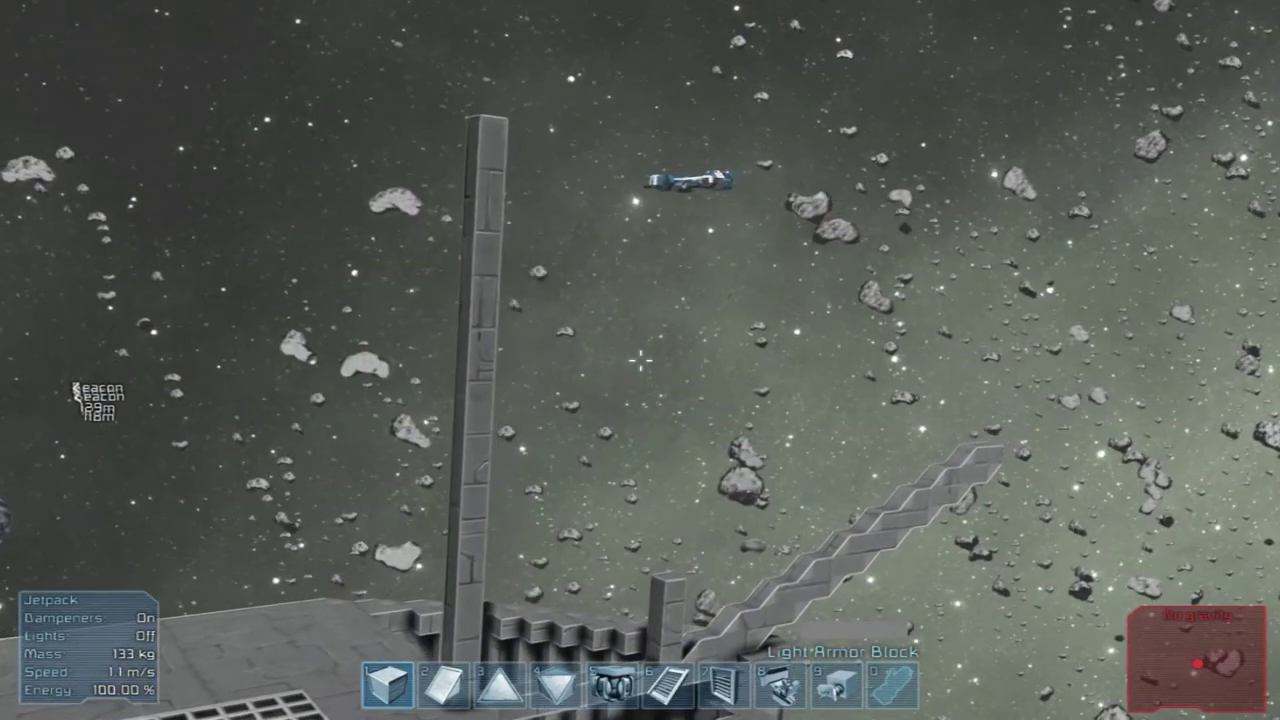
{"action": "key", "text": "w"}
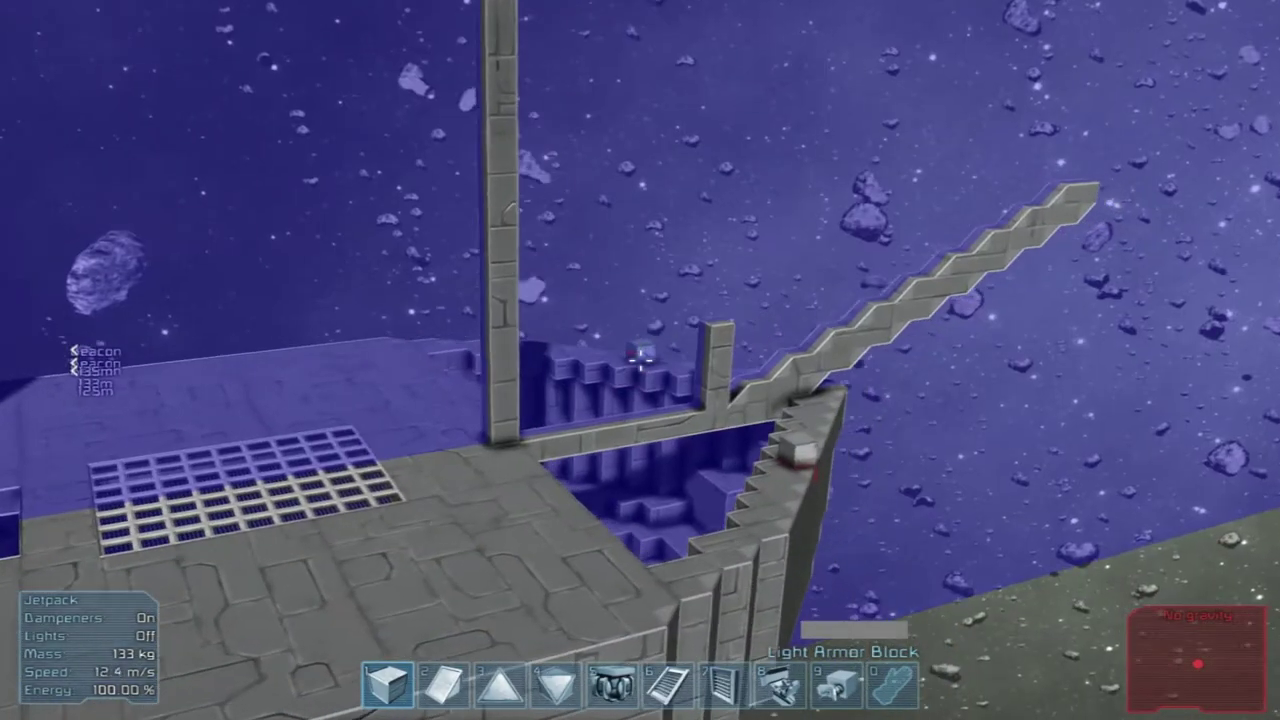
Fill the bow deck opening with light armor blocks along the beam
{"action": "key", "text": "w"}
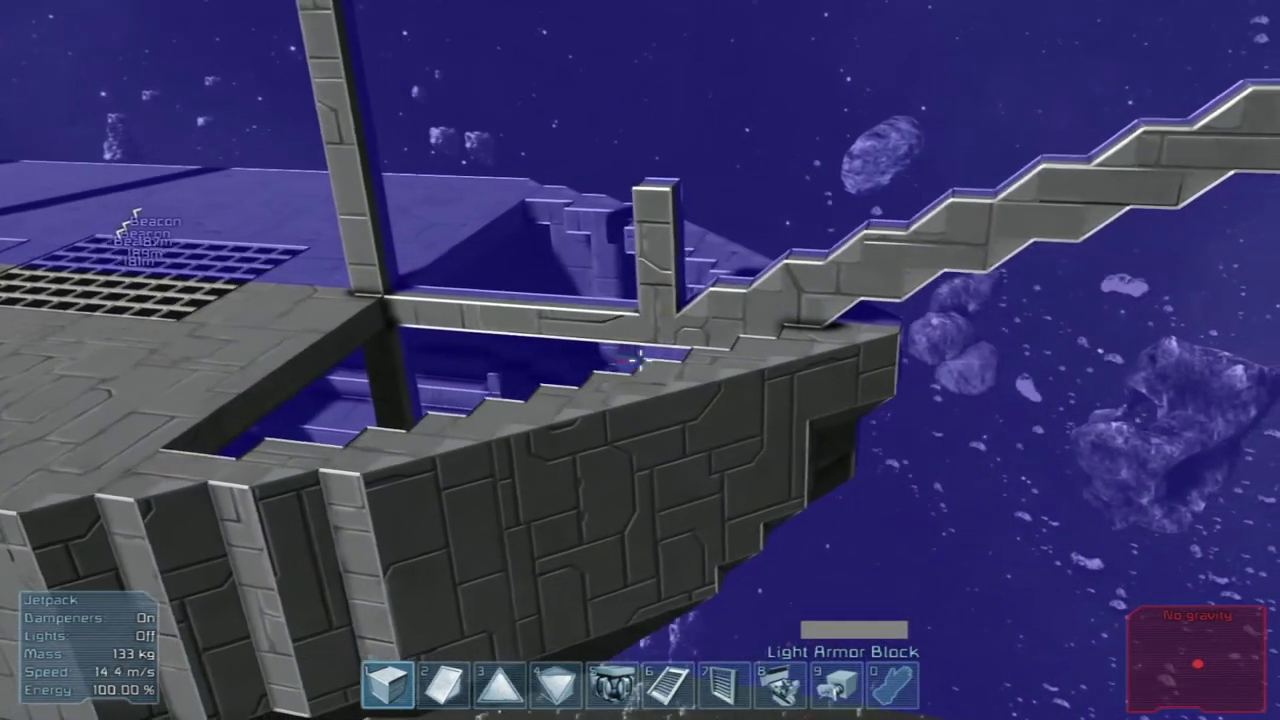
{"action": "key", "text": "w"}
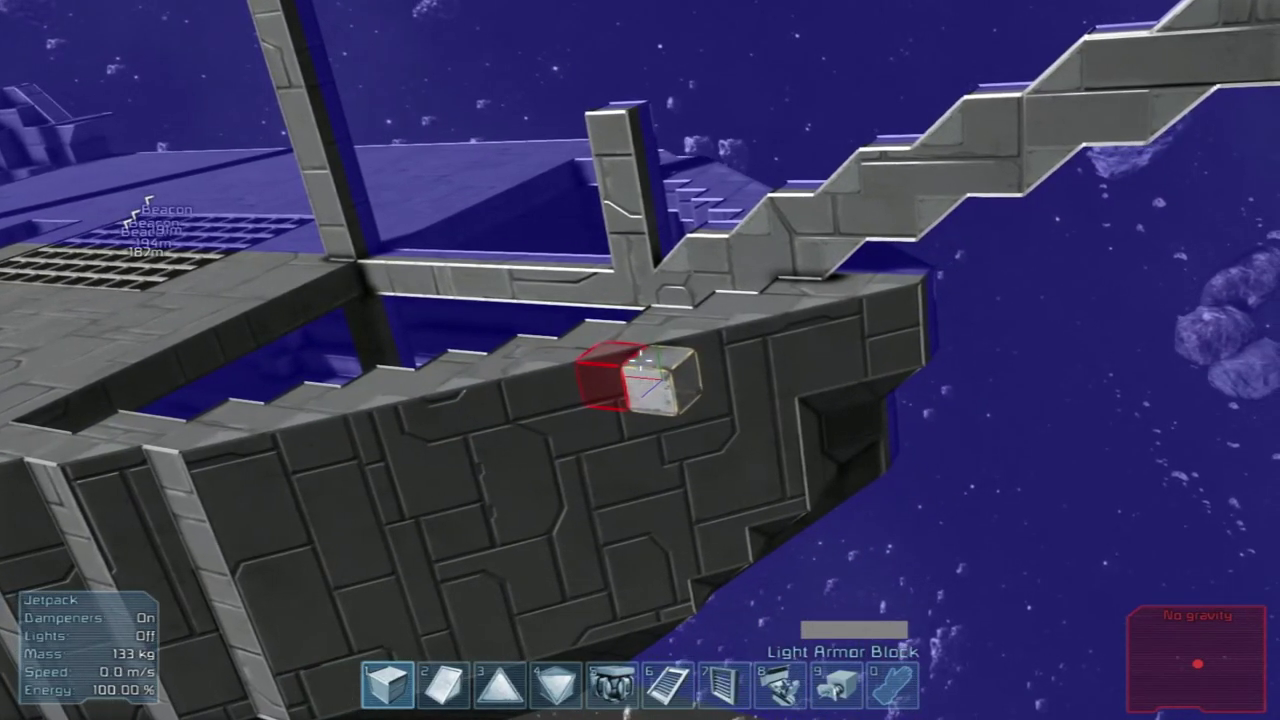
{"action": "key", "text": "s"}
{"action": "key", "text": "w"}
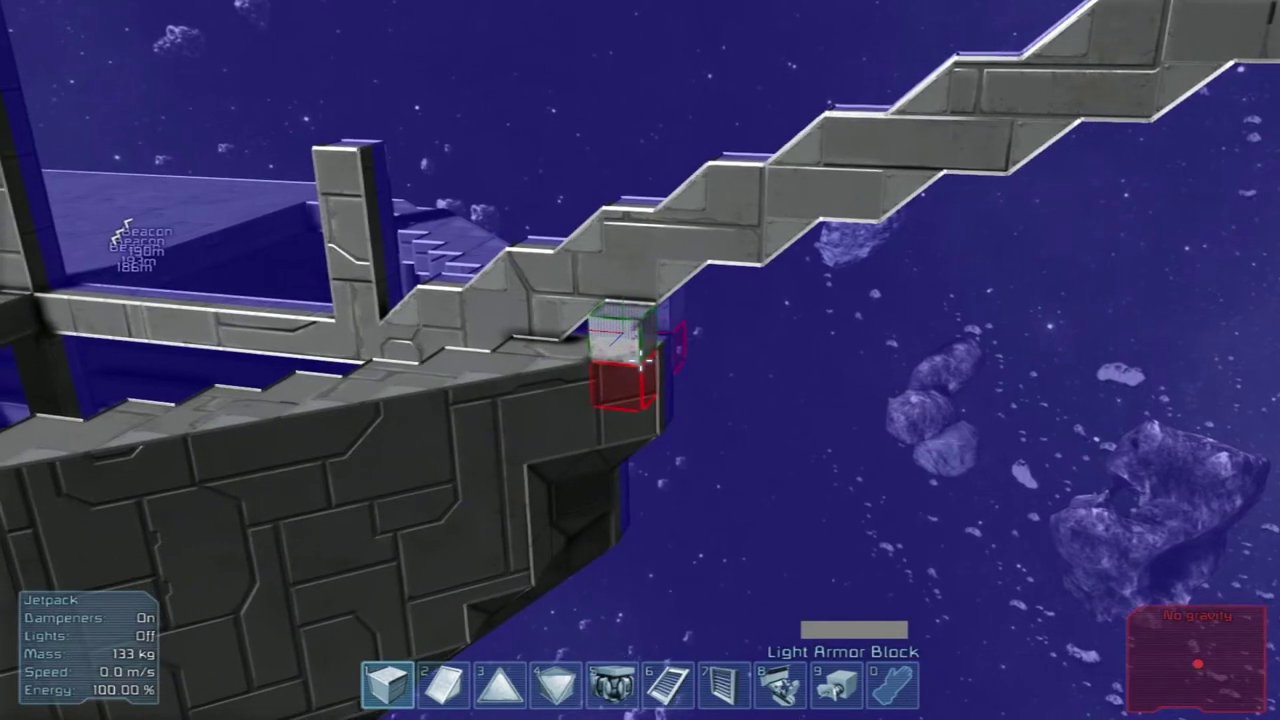
{"action": "key", "text": "s"}
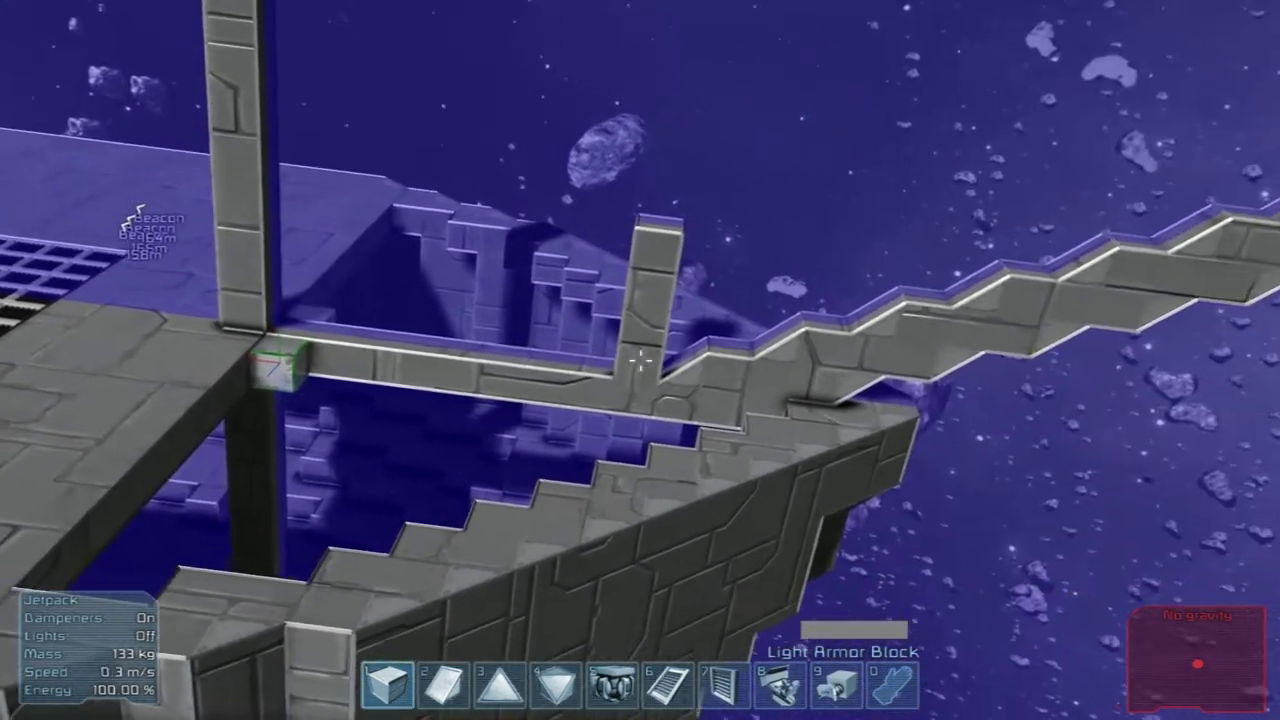
{"action": "left_click_drag", "start_coordinate": [640, 360], "coordinate": [640, 360]}
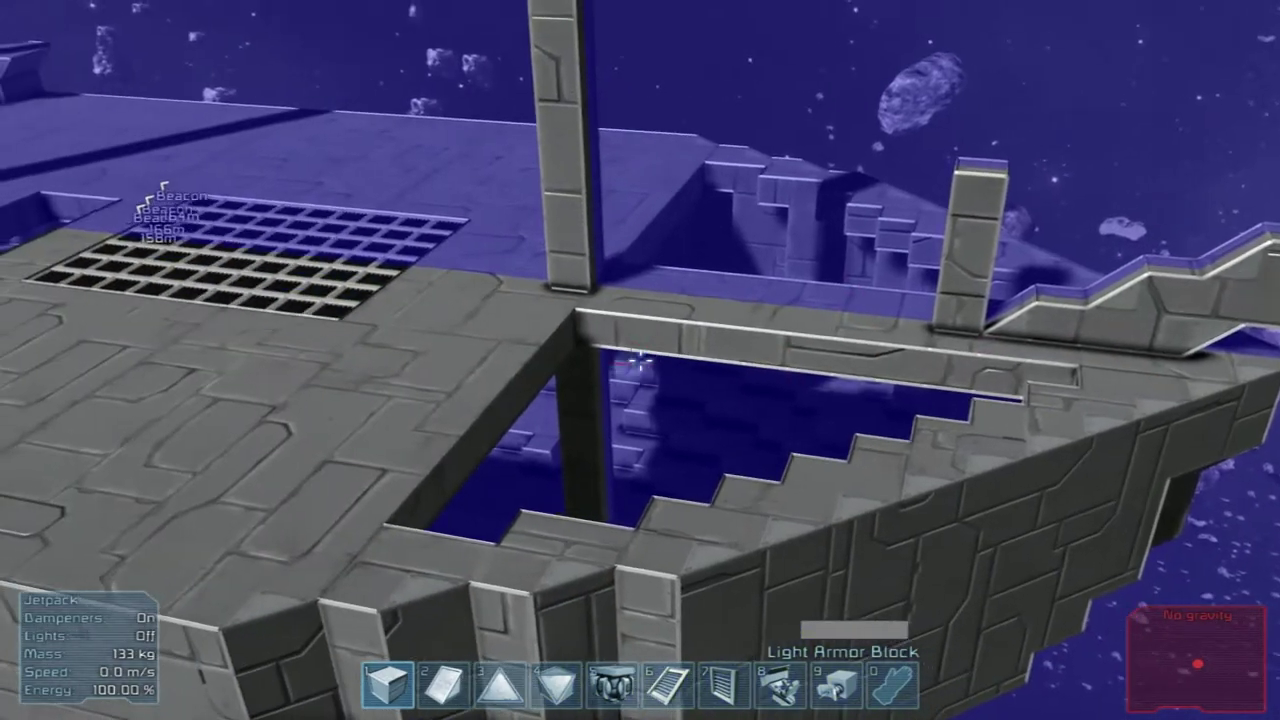
{"action": "left_click_drag", "start_coordinate": [640, 360], "coordinate": [640, 360]}
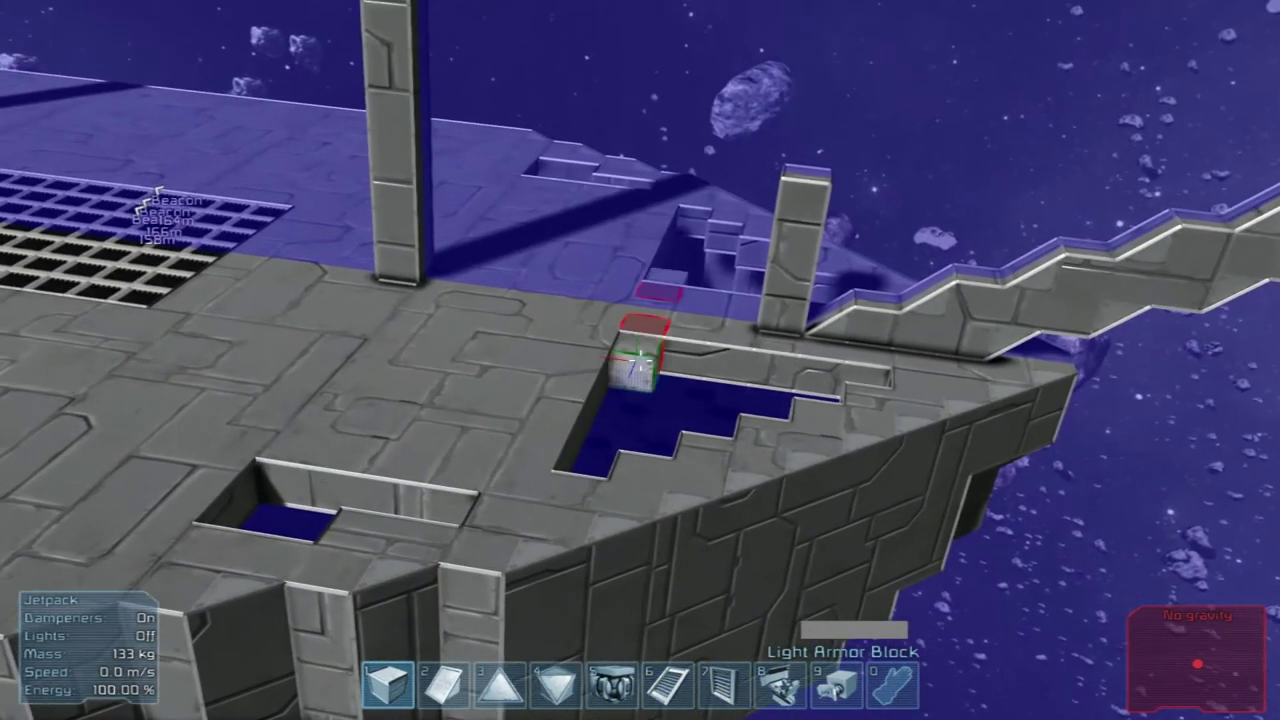
Lay a short row of armor blocks and place a single block on the deck
{"action": "left_click_drag", "start_coordinate": [640, 360], "coordinate": [640, 360]}
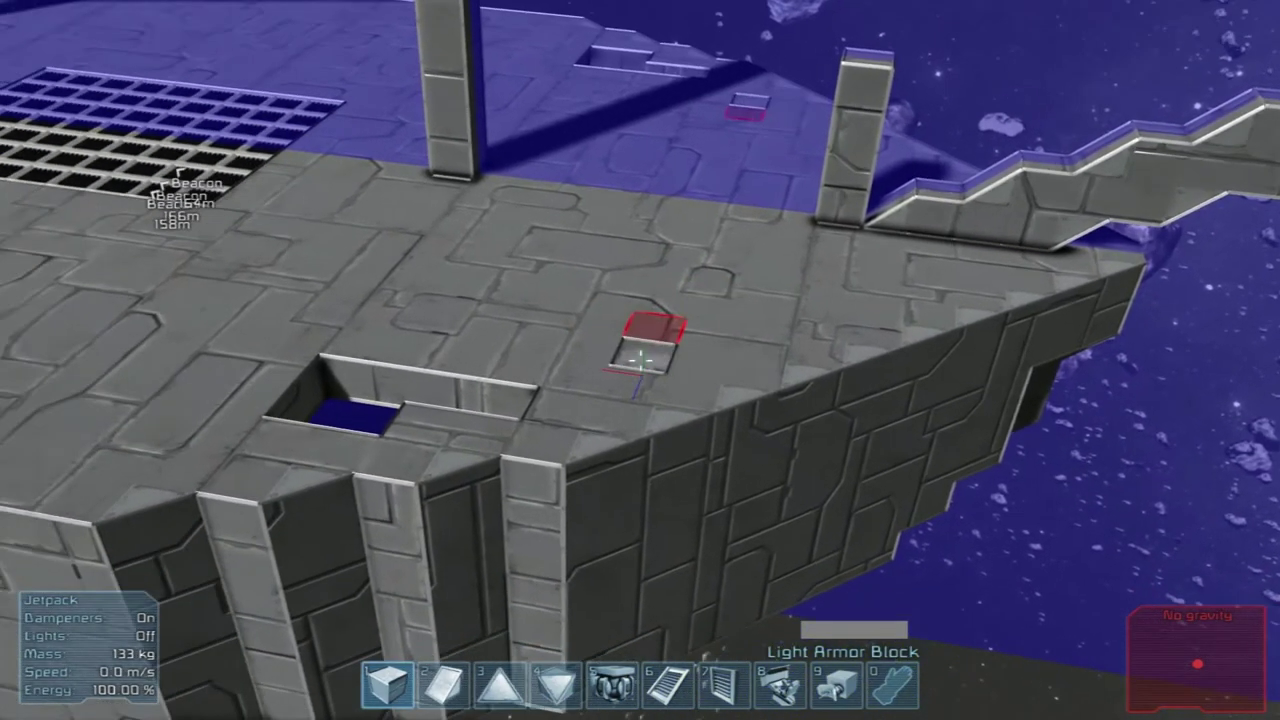
{"action": "left_click_drag", "start_coordinate": [640, 360], "coordinate": [640, 360]}
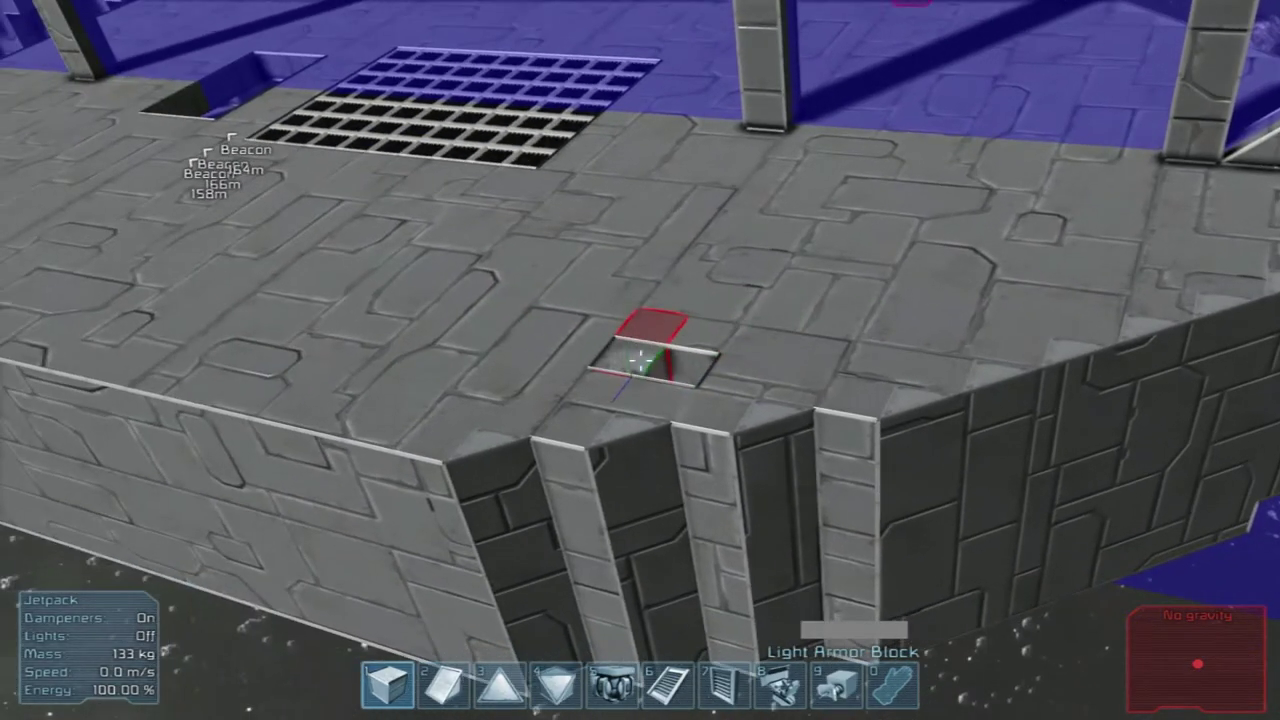
{"action": "left_click", "coordinate": [640, 360]}
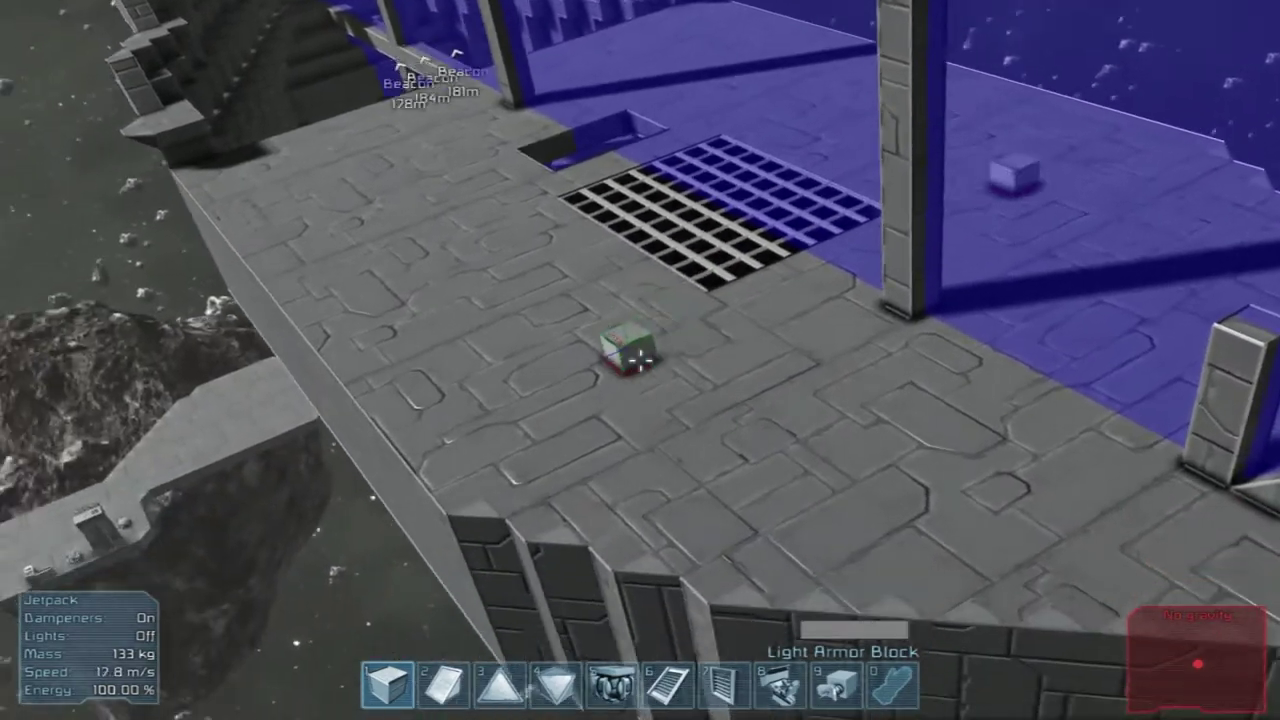
Fly around the bow and plug the side hull notch with a light armor block
{"action": "key", "text": "w"}
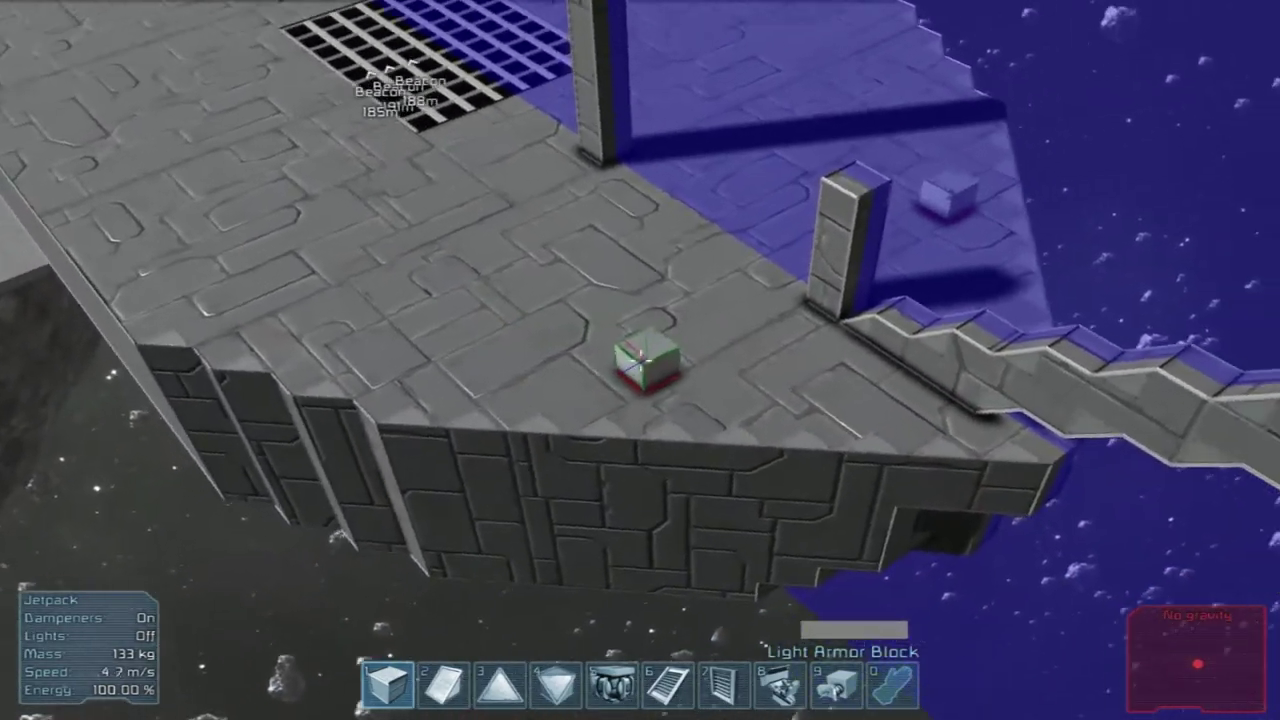
{"action": "key", "text": "w"}
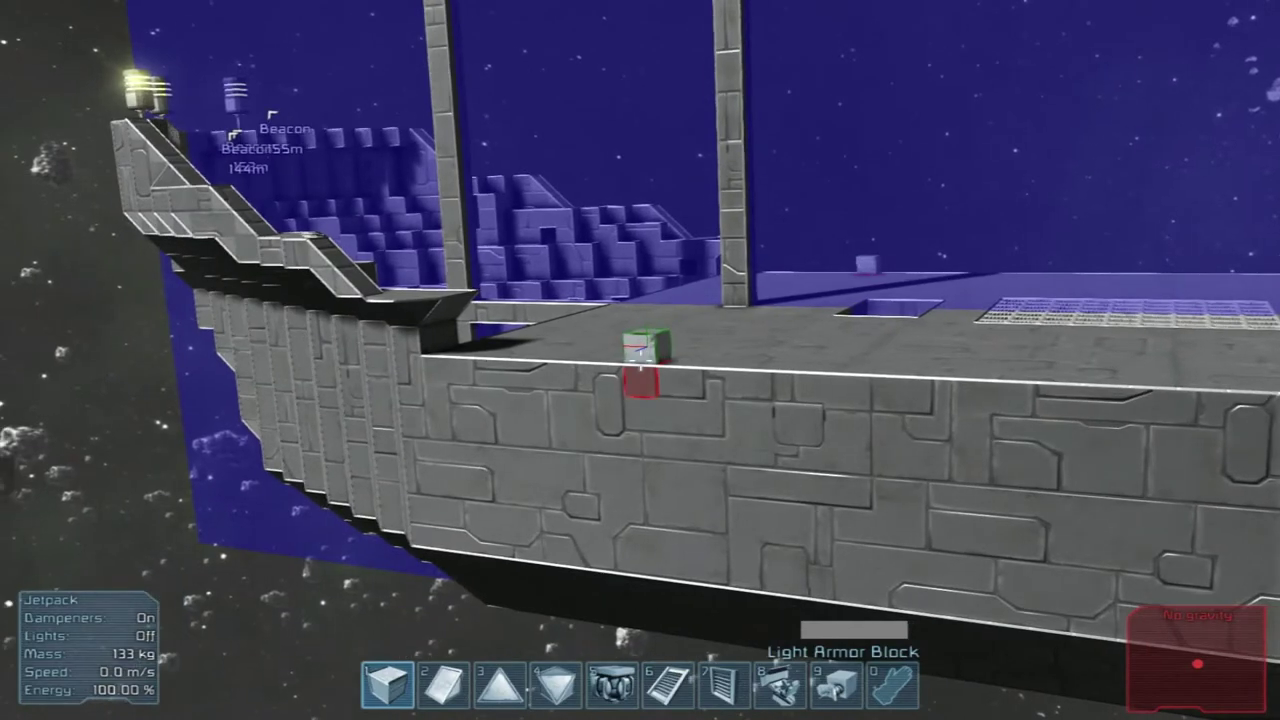
{"action": "key", "text": "a"}
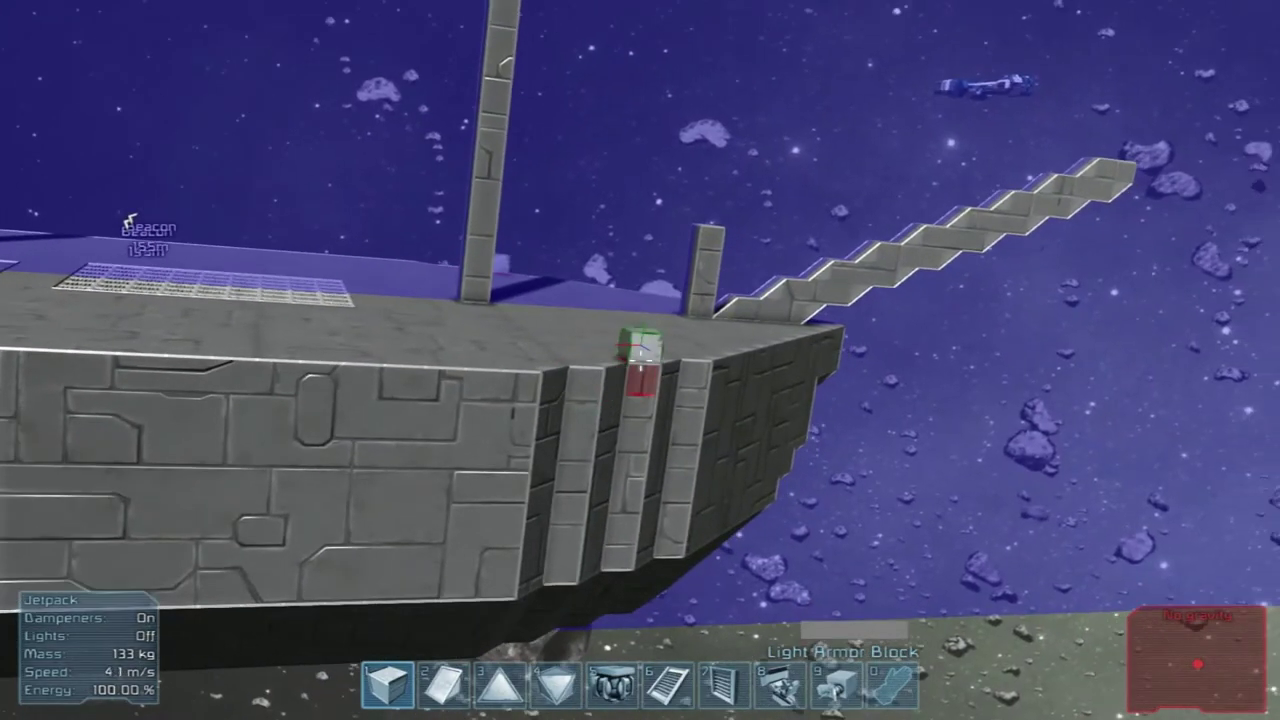
{"action": "key", "text": "d"}
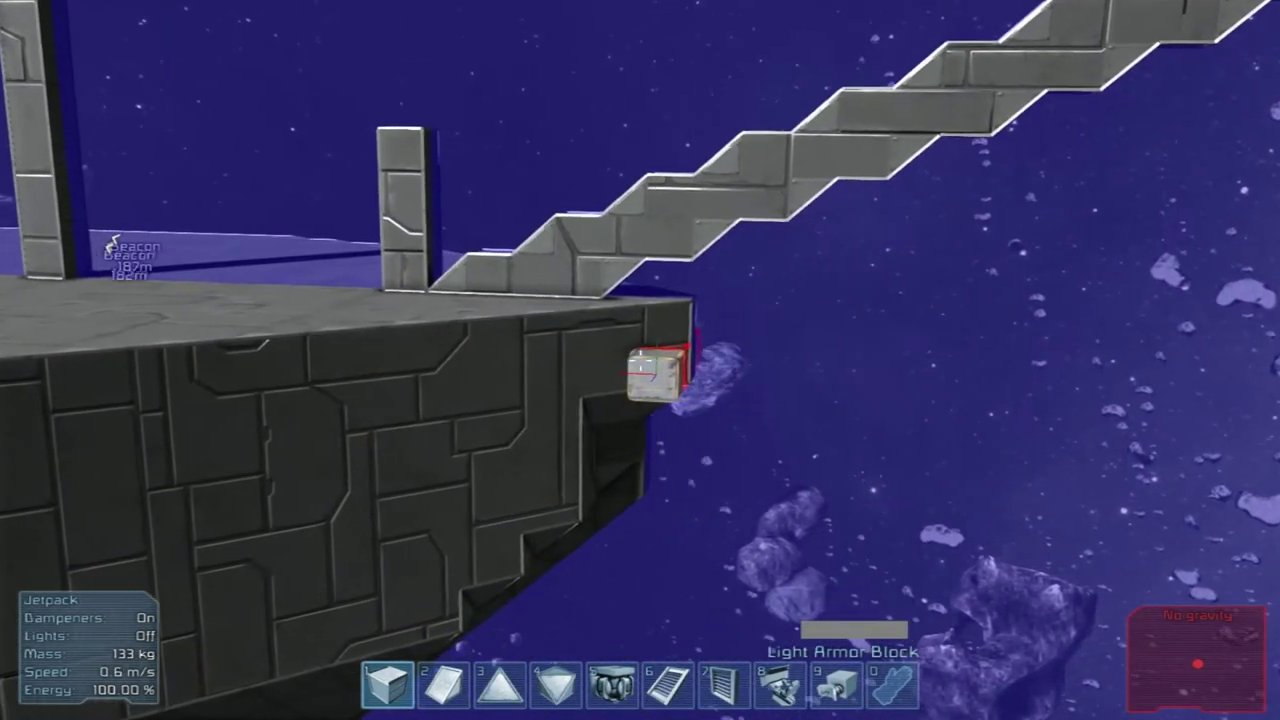
{"action": "key", "text": "w"}
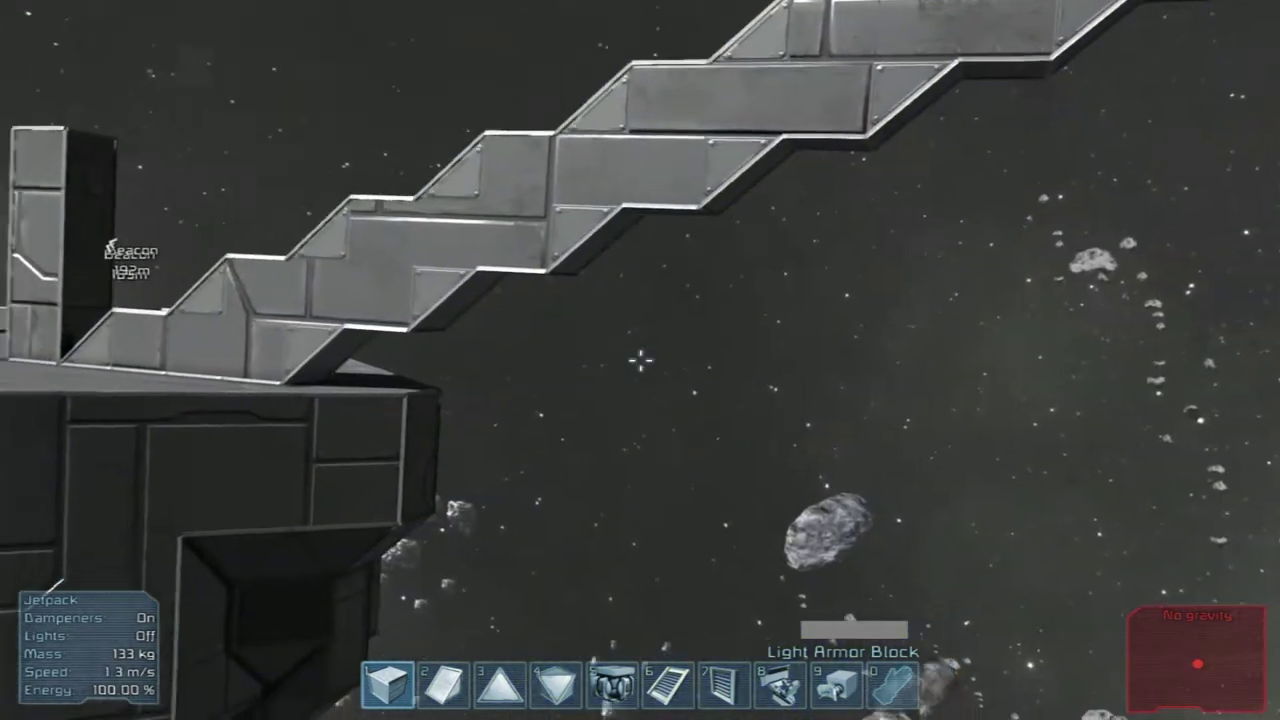
{"action": "key", "text": "w"}
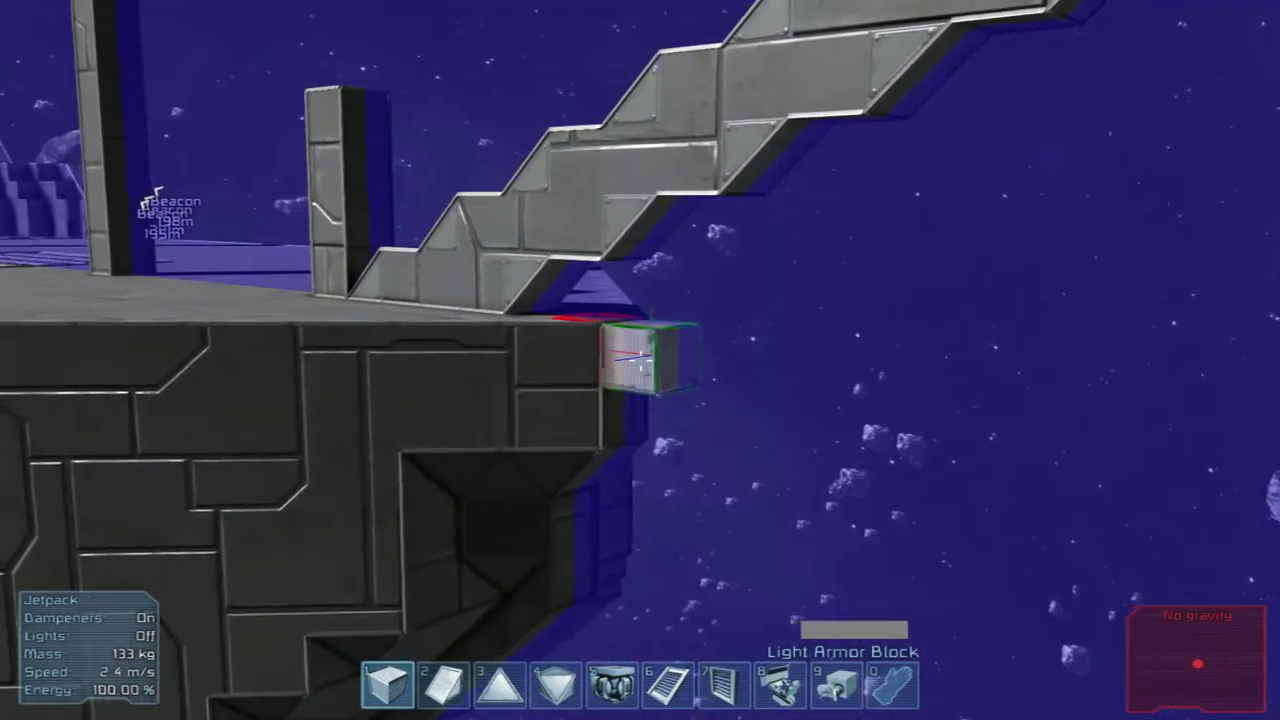
{"action": "key", "text": "c"}
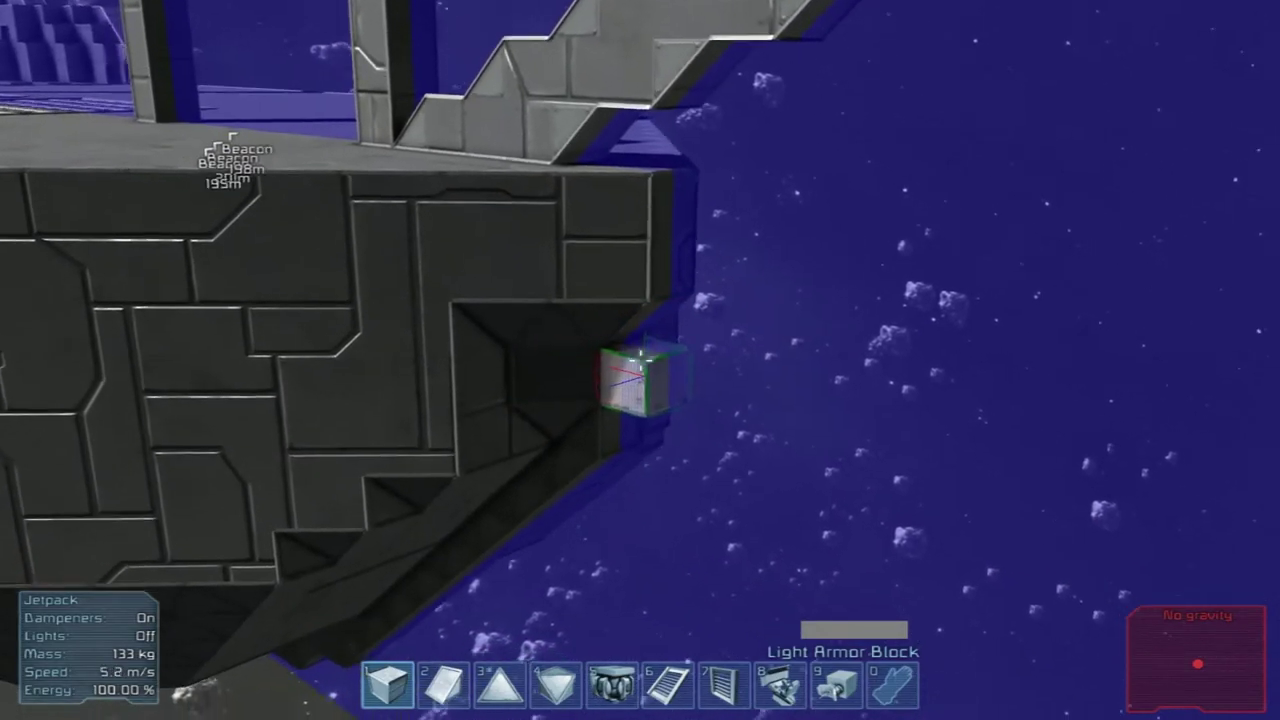
{"action": "key", "text": "w"}
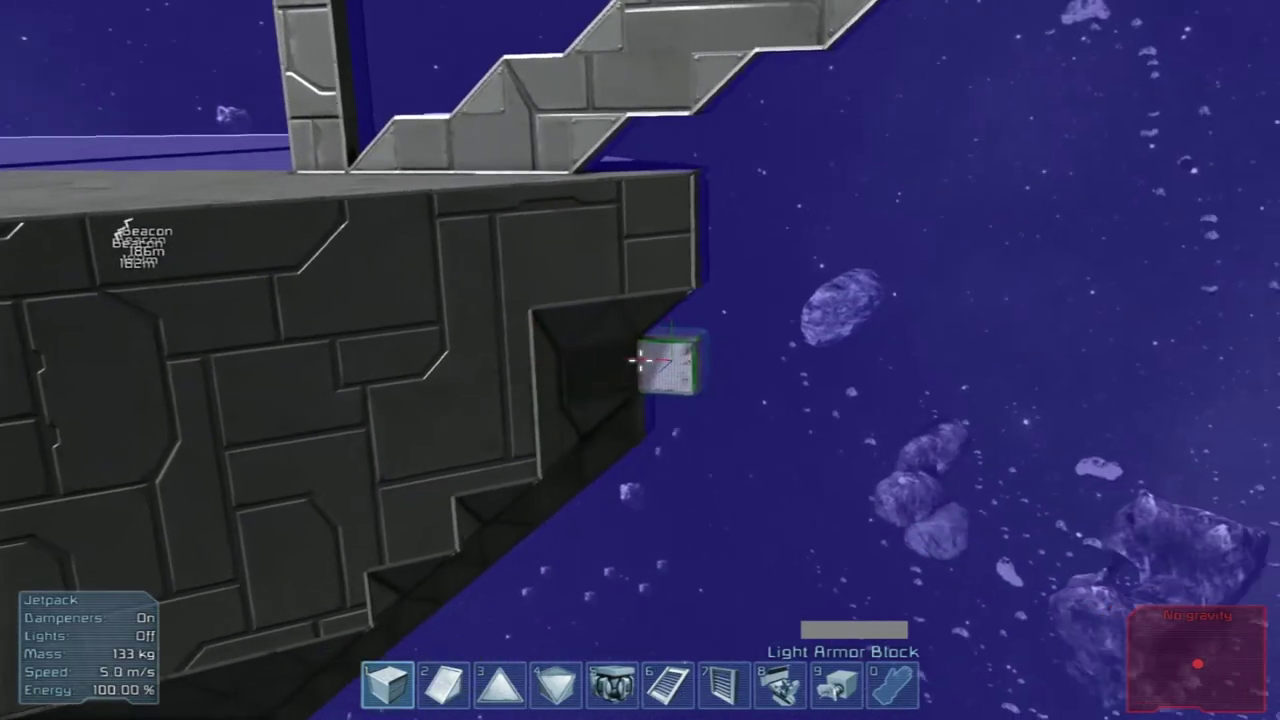
{"action": "left_click", "coordinate": [640, 360]}
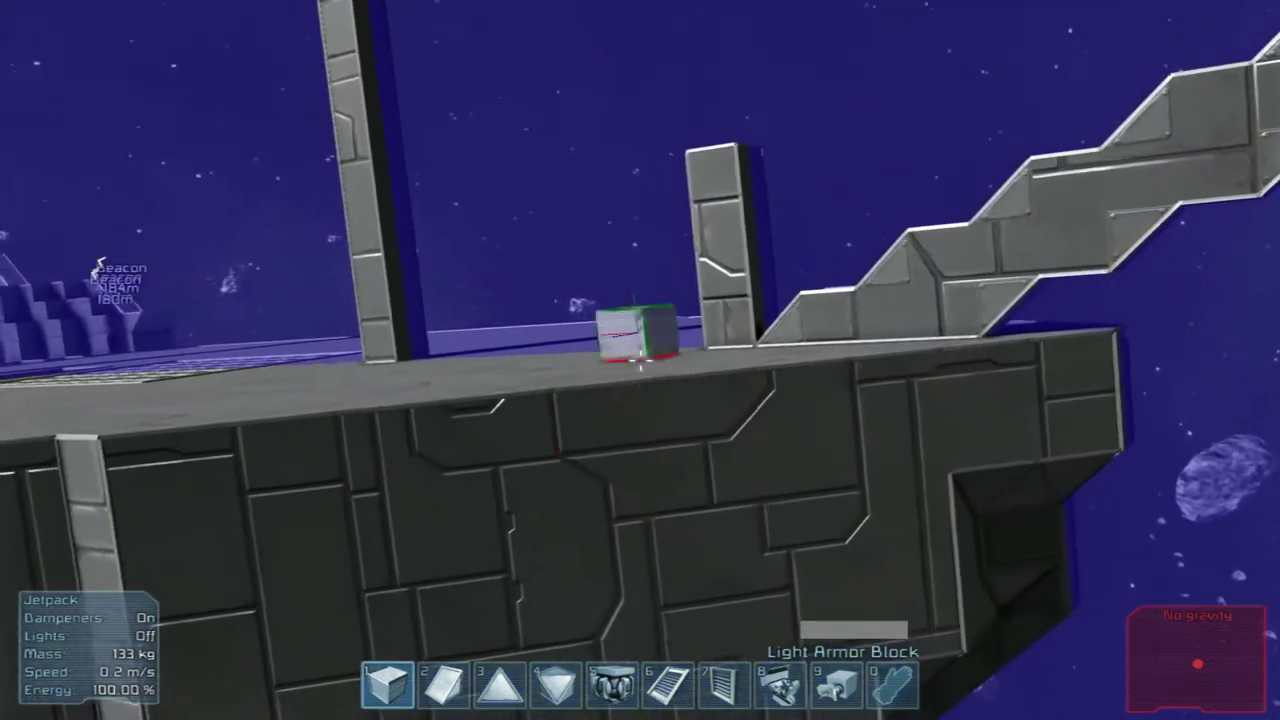
{"action": "key", "text": "c"}
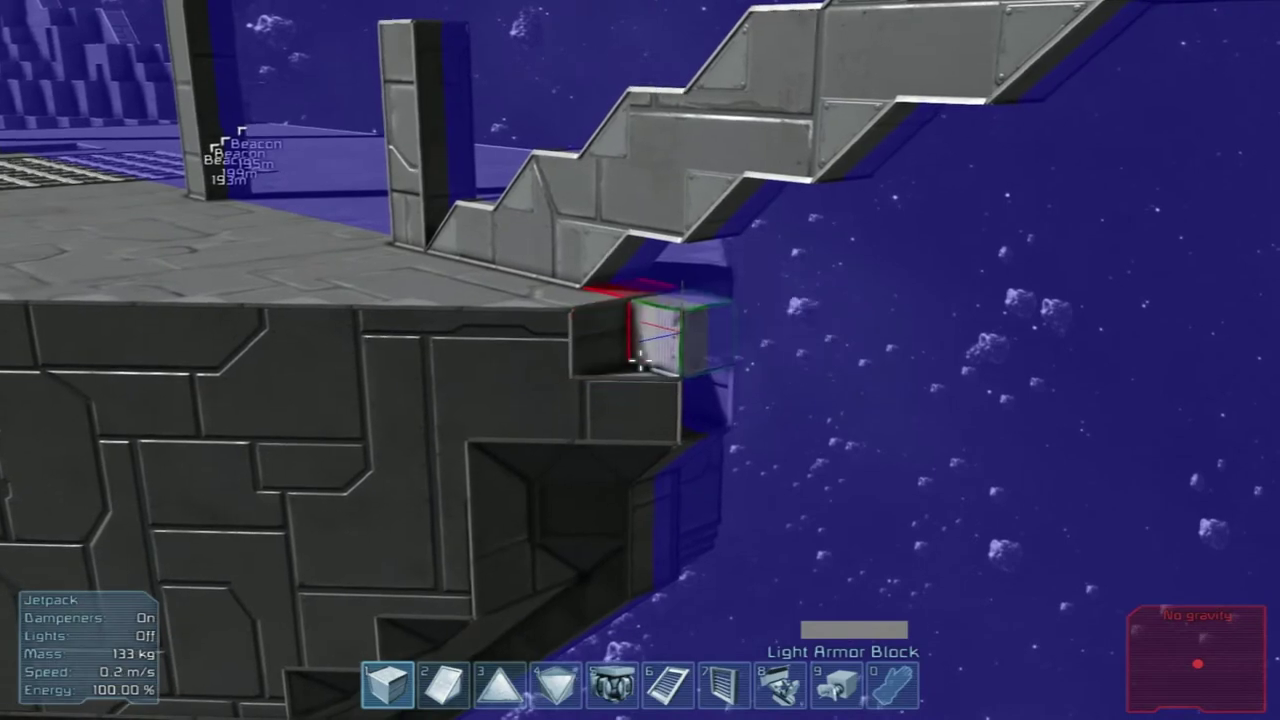
Add light armor blocks on the hull corner, deck edge and hull edge, then open Toolbar Config
{"action": "left_click", "coordinate": [640, 360]}
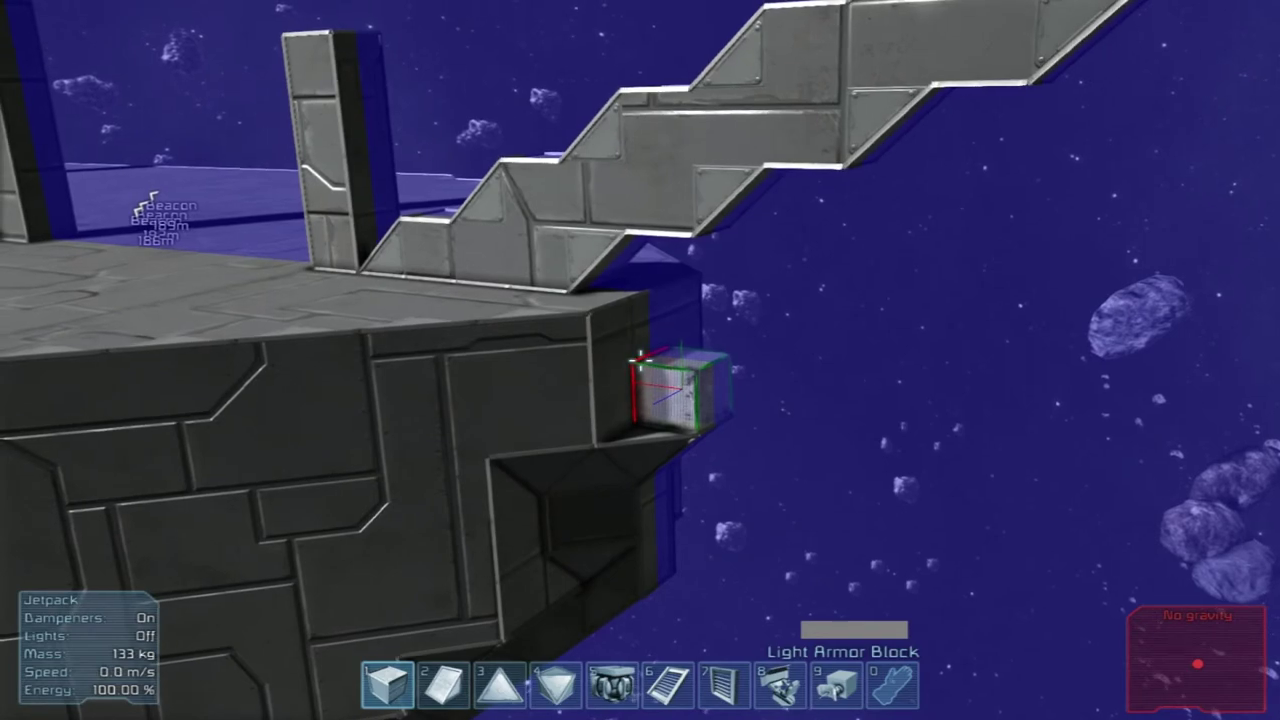
{"action": "key", "text": "a"}
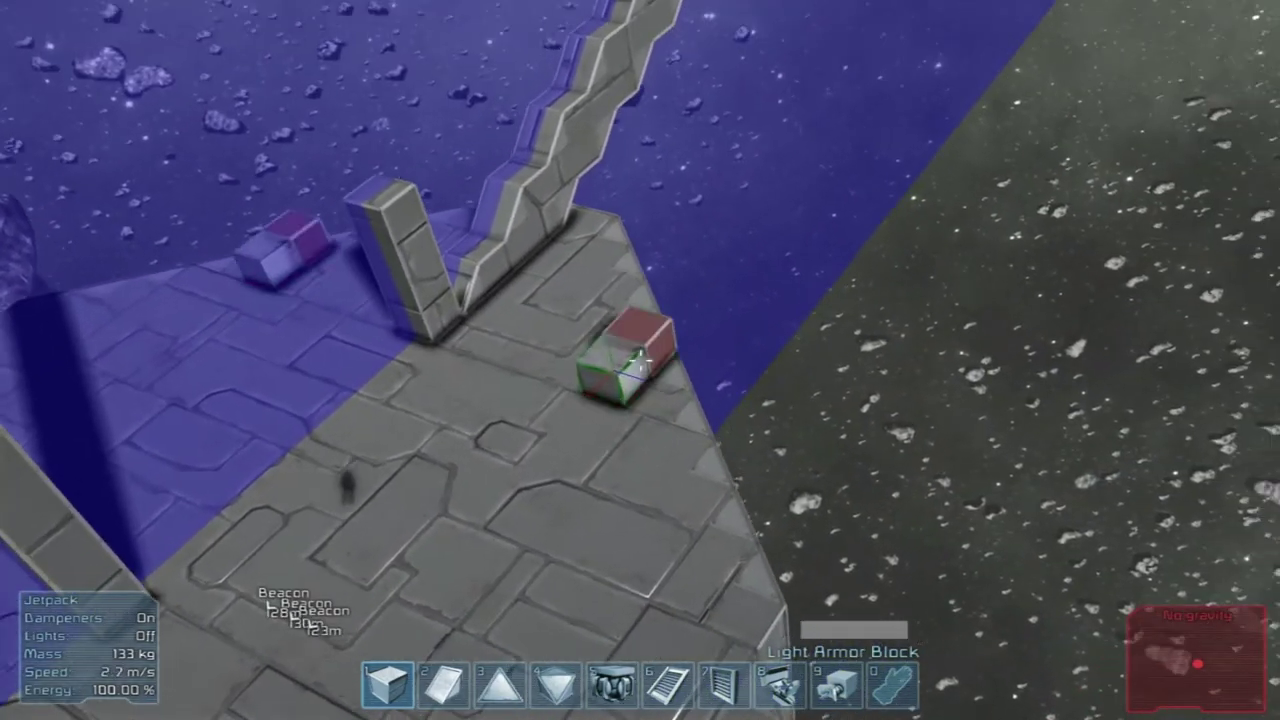
{"action": "left_click", "coordinate": [640, 358]}
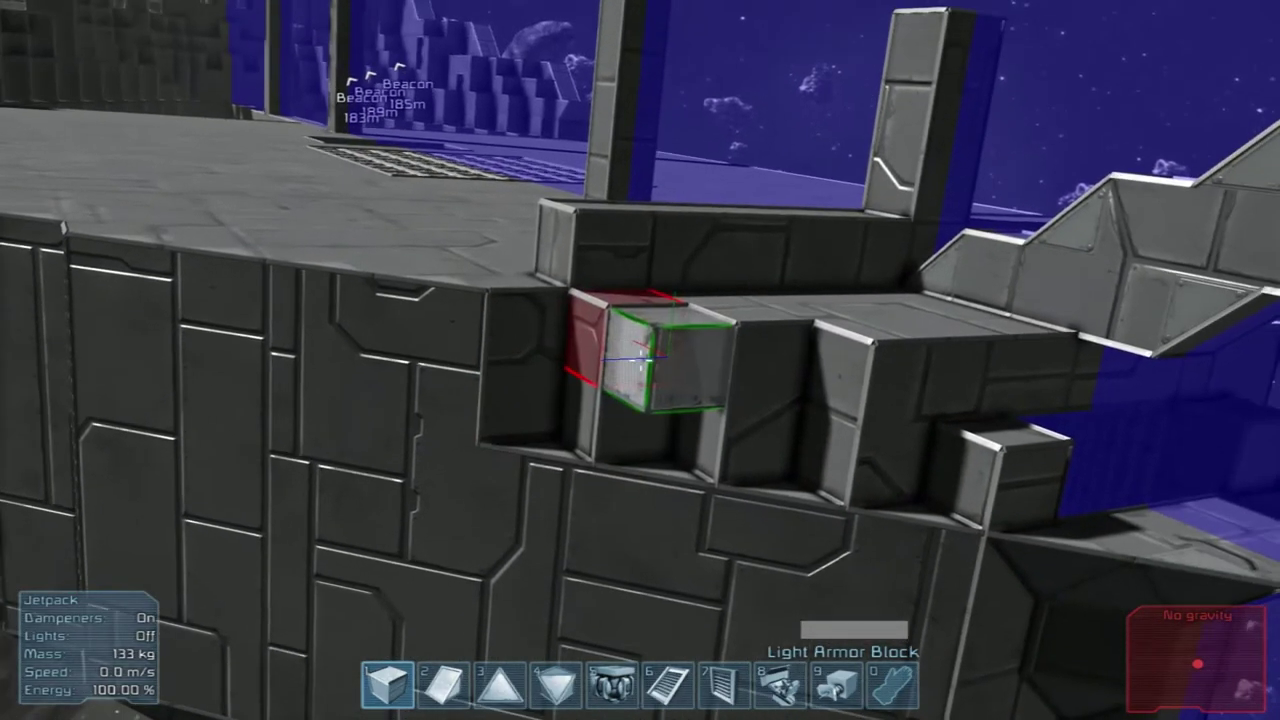
{"action": "key", "text": "w"}
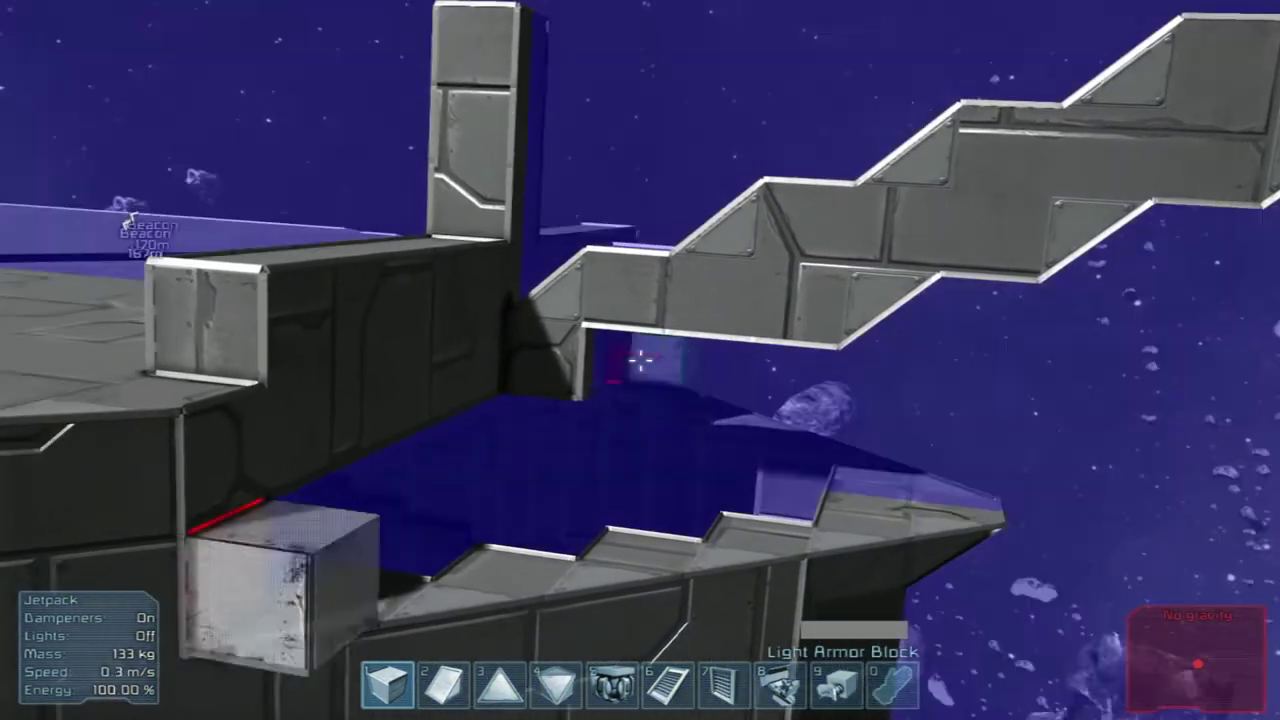
{"action": "left_click", "coordinate": [640, 360]}
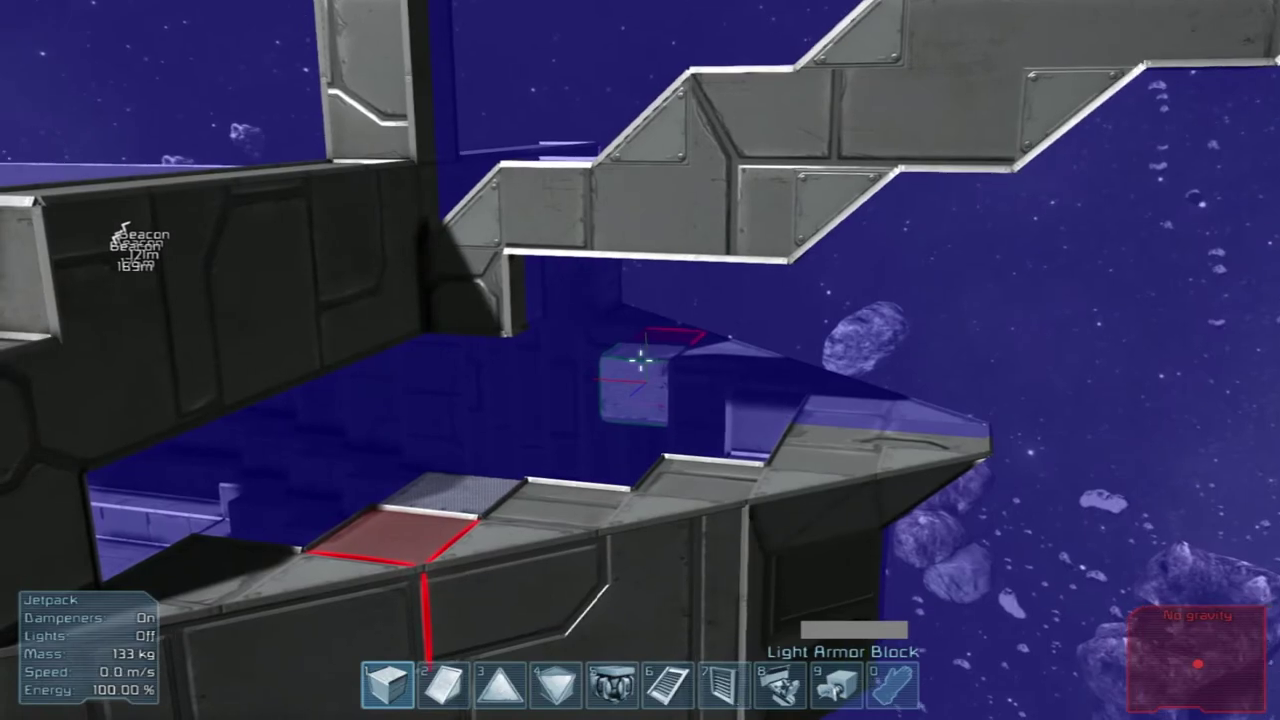
{"action": "key", "text": "g"}
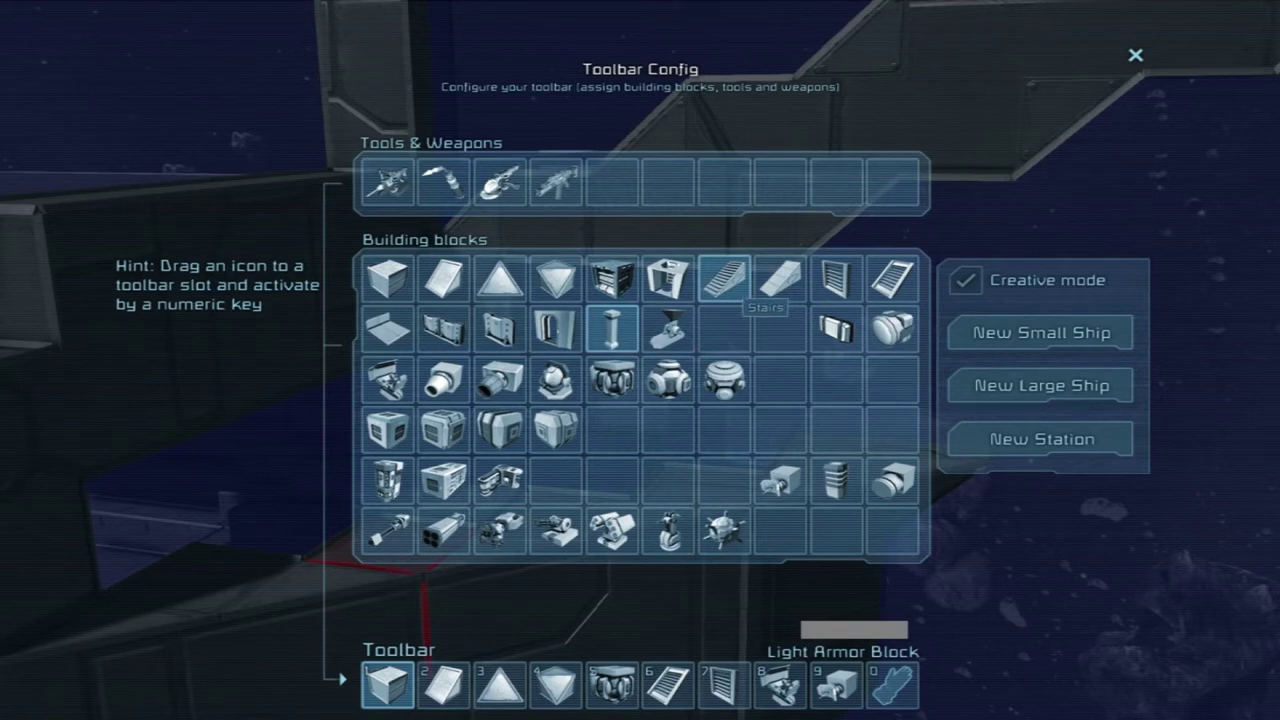
Put the Stairs block in toolbar slot 8 and return to the game
{"action": "mouse_move", "coordinate": [810, 474]}
{"action": "left_mouse_down"}
{"action": "mouse_move", "coordinate": [733, 651]}
{"action": "mouse_move", "coordinate": [792, 697]}
{"action": "mouse_move", "coordinate": [782, 690]}
{"action": "left_mouse_up"}
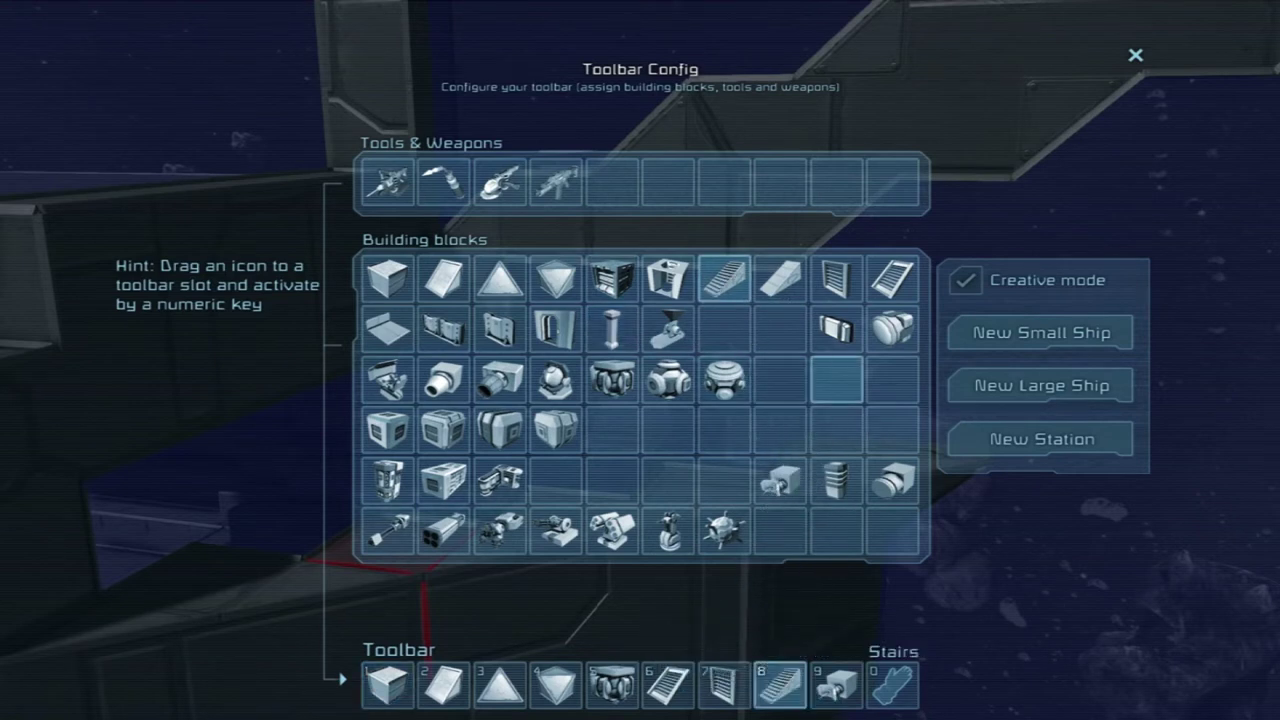
{"action": "key", "text": "Escape"}
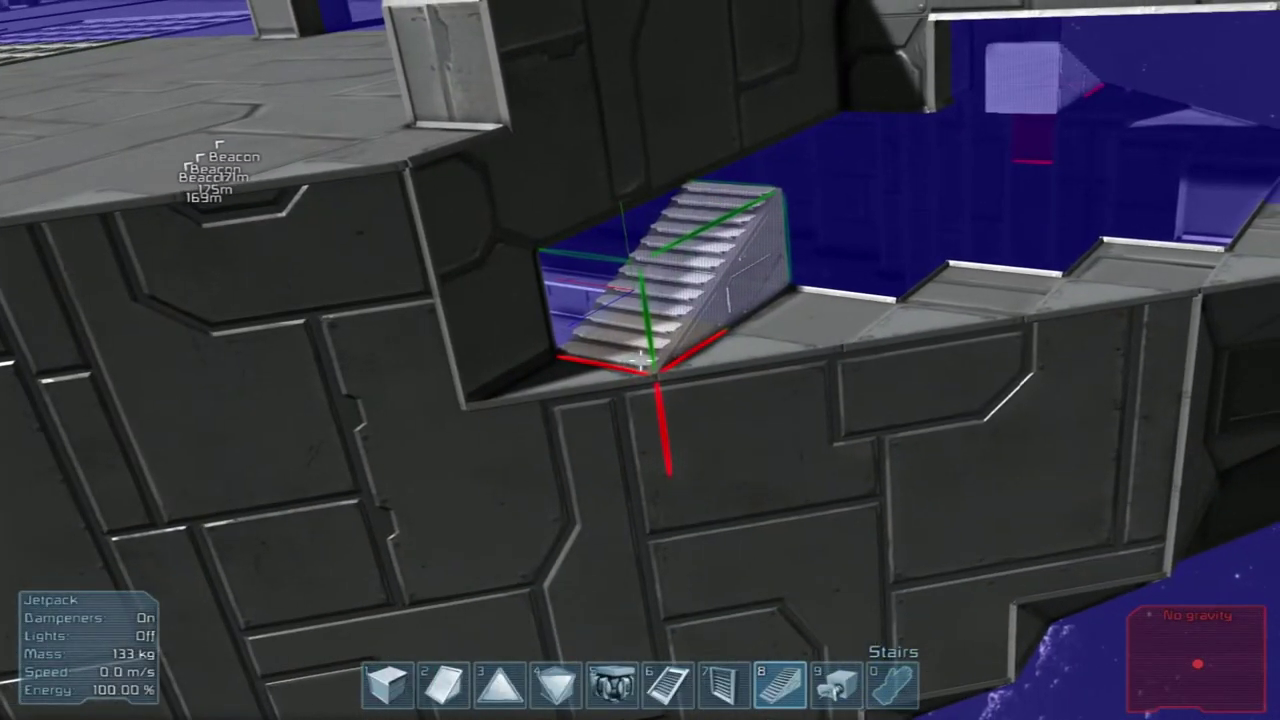
Orient and place diagonal window pieces along the side wall gap
{"action": "key", "text": "Home"}
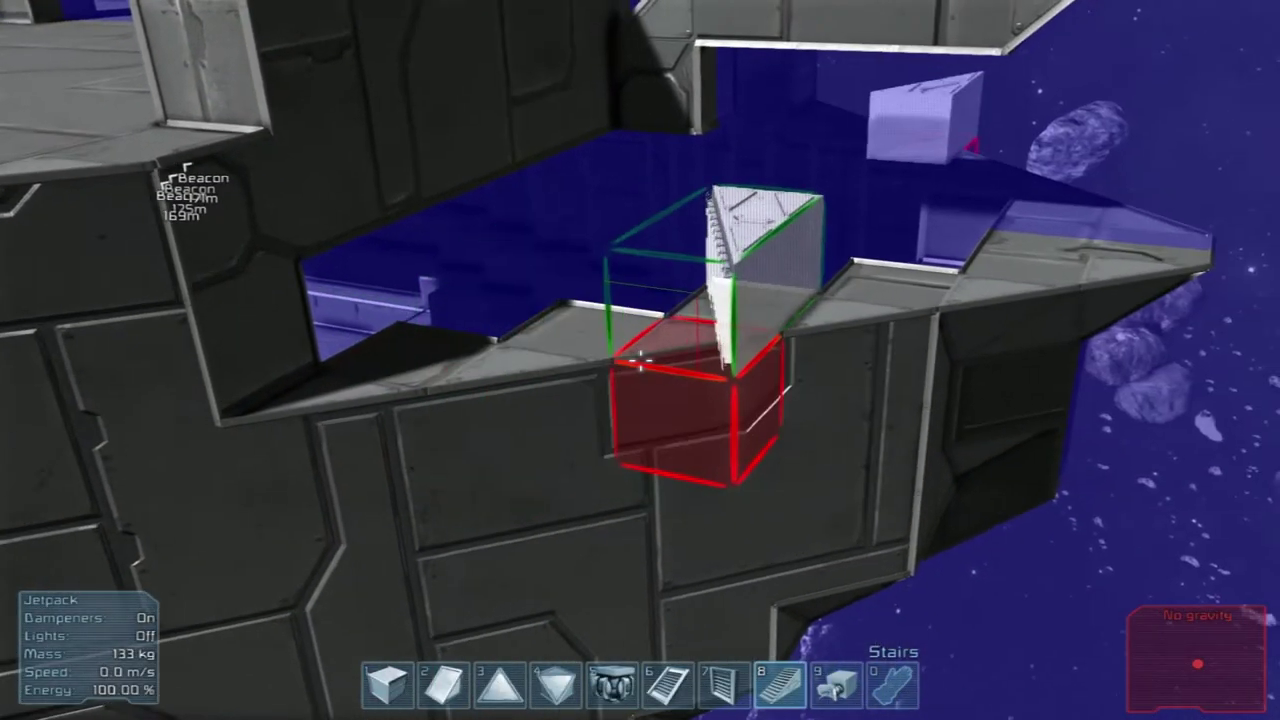
{"action": "key", "text": "Home"}
{"action": "key", "text": "Home"}
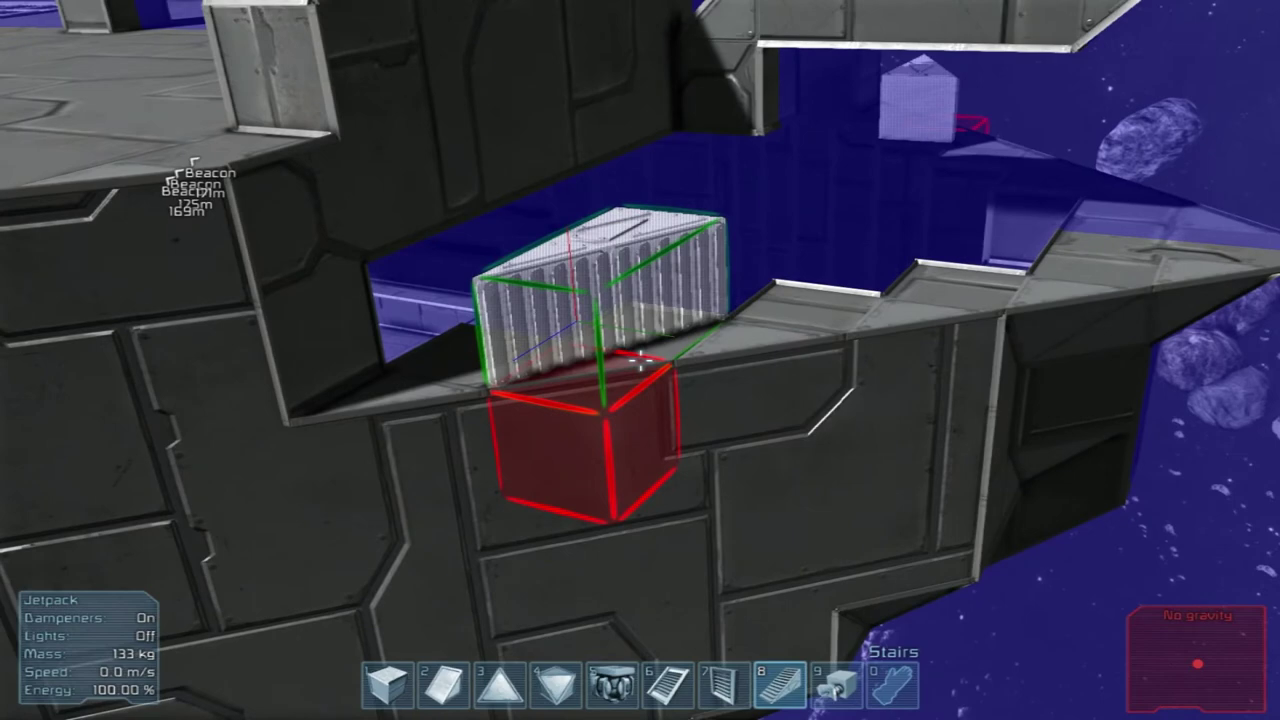
{"action": "key", "text": "6"}
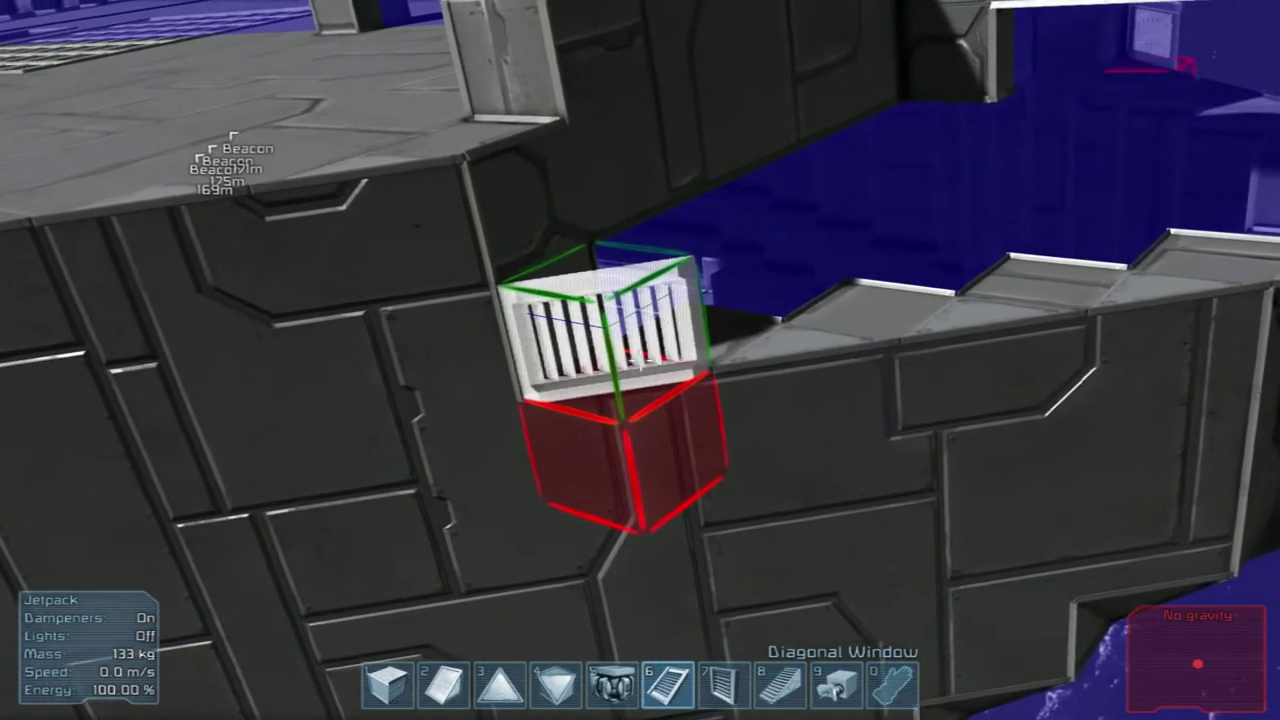
{"action": "key", "text": "Home"}
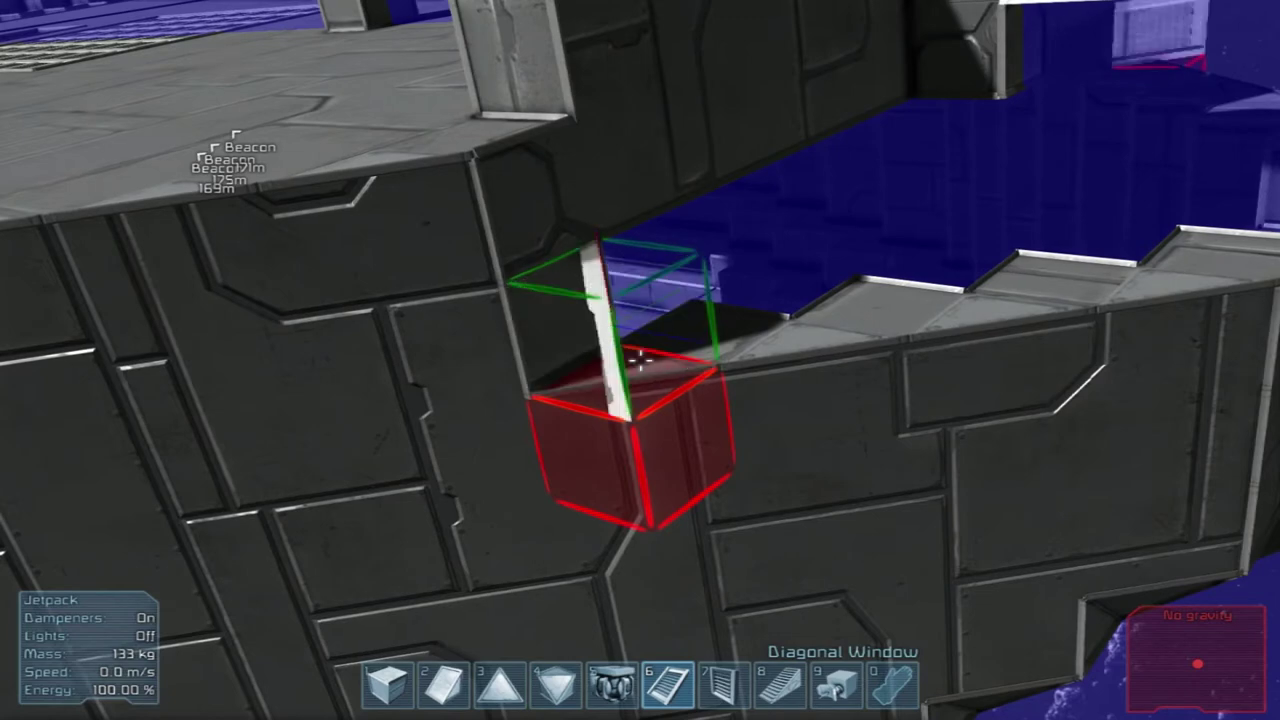
{"action": "key", "text": "Home"}
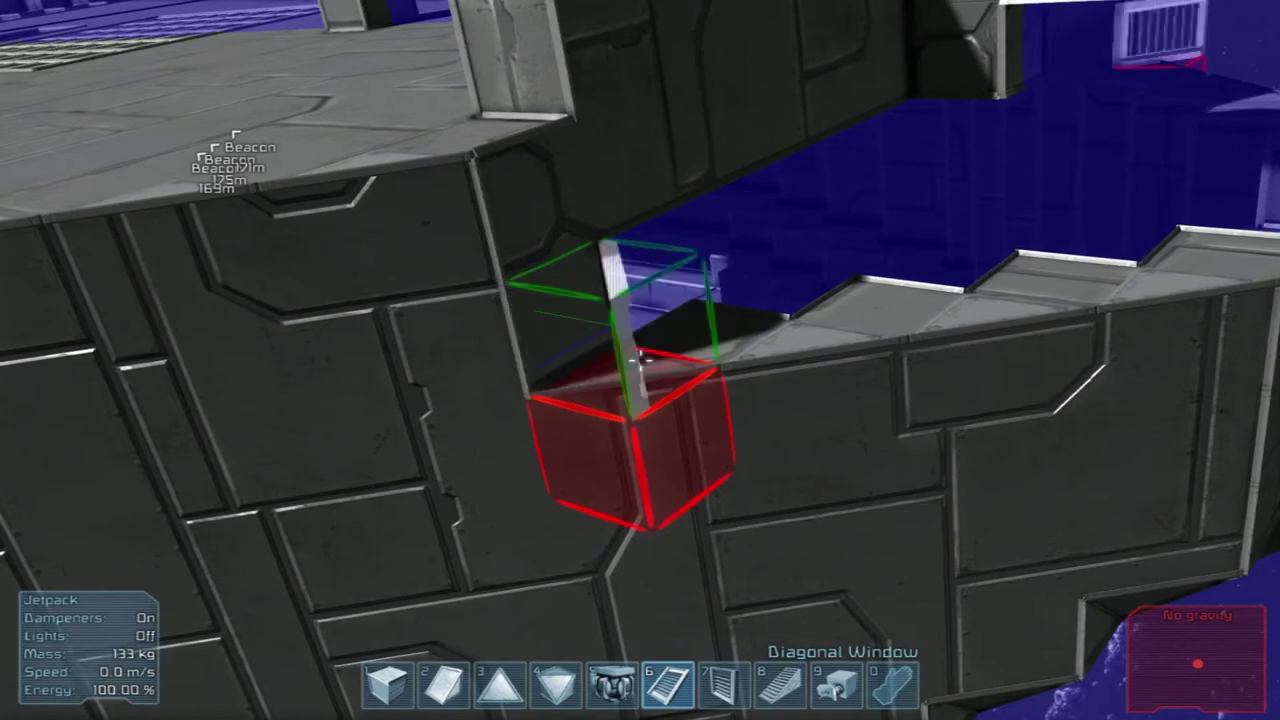
{"action": "key", "text": "End"}
{"action": "left_click", "coordinate": [640, 365]}
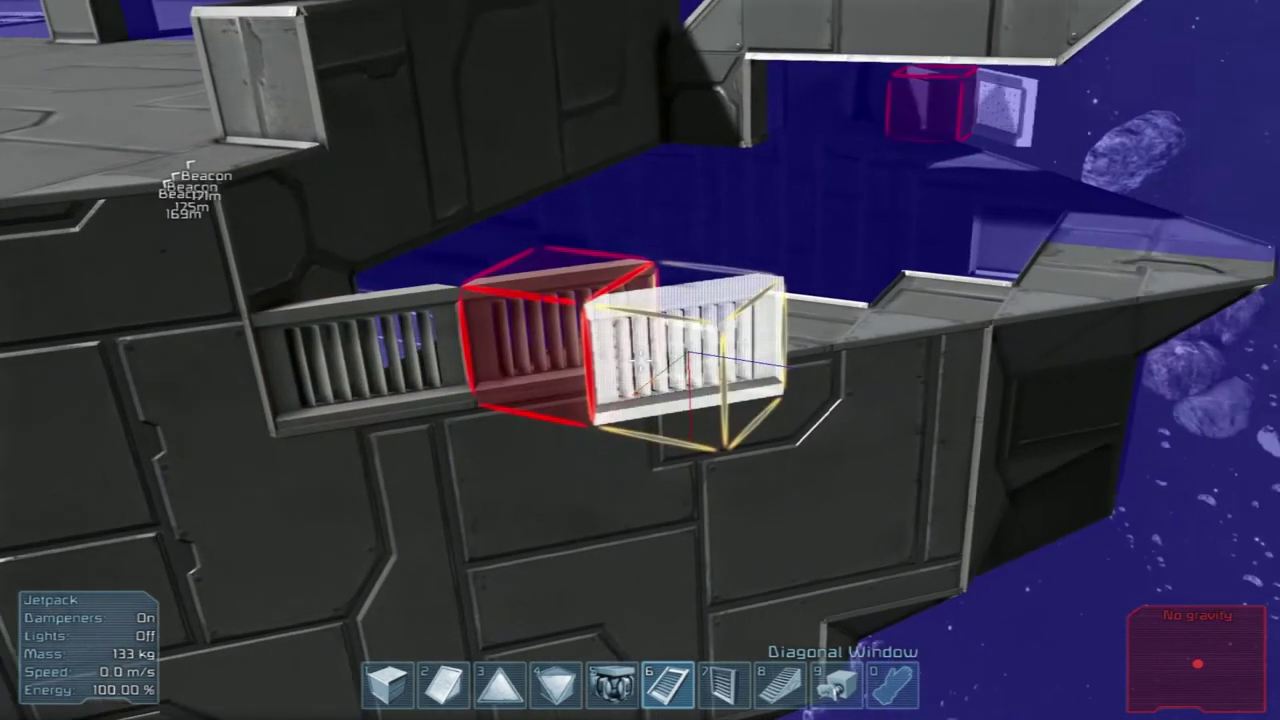
{"action": "left_click", "coordinate": [640, 360]}
Move further along the side and select Vertical Window for more railing
{"action": "key", "text": "d"}
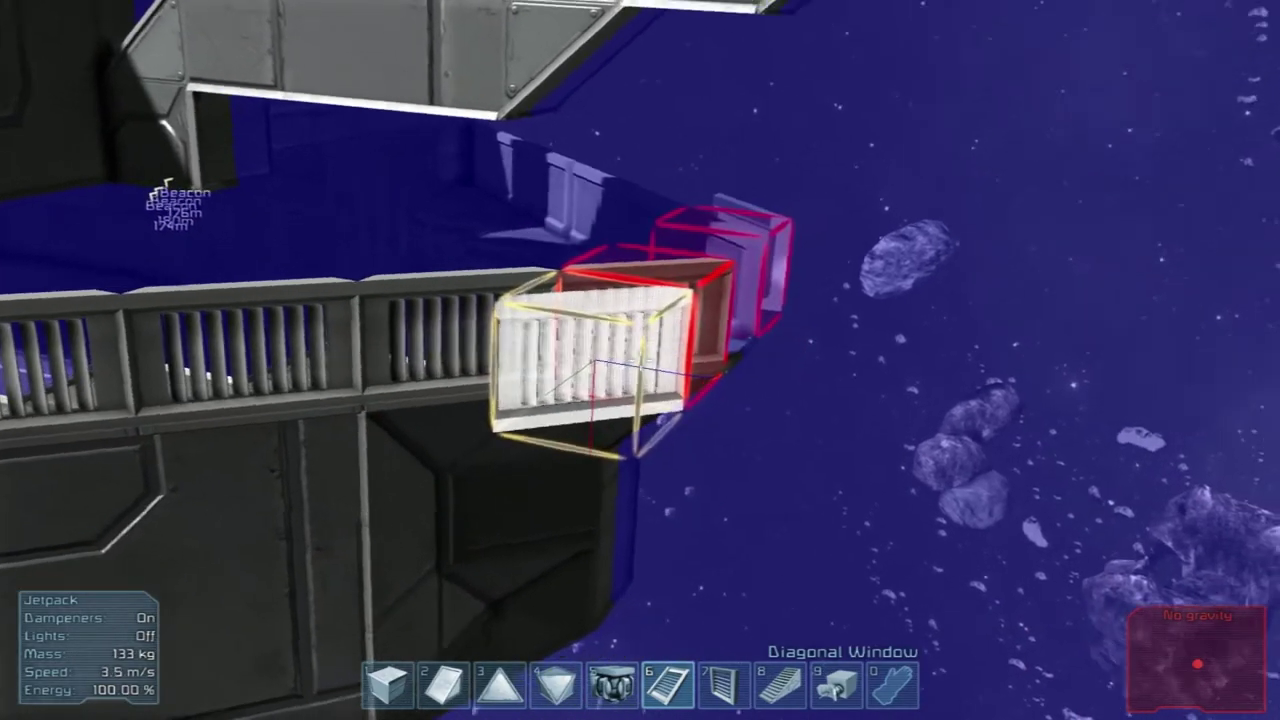
{"action": "key", "text": "s"}
{"action": "key", "text": "6"}
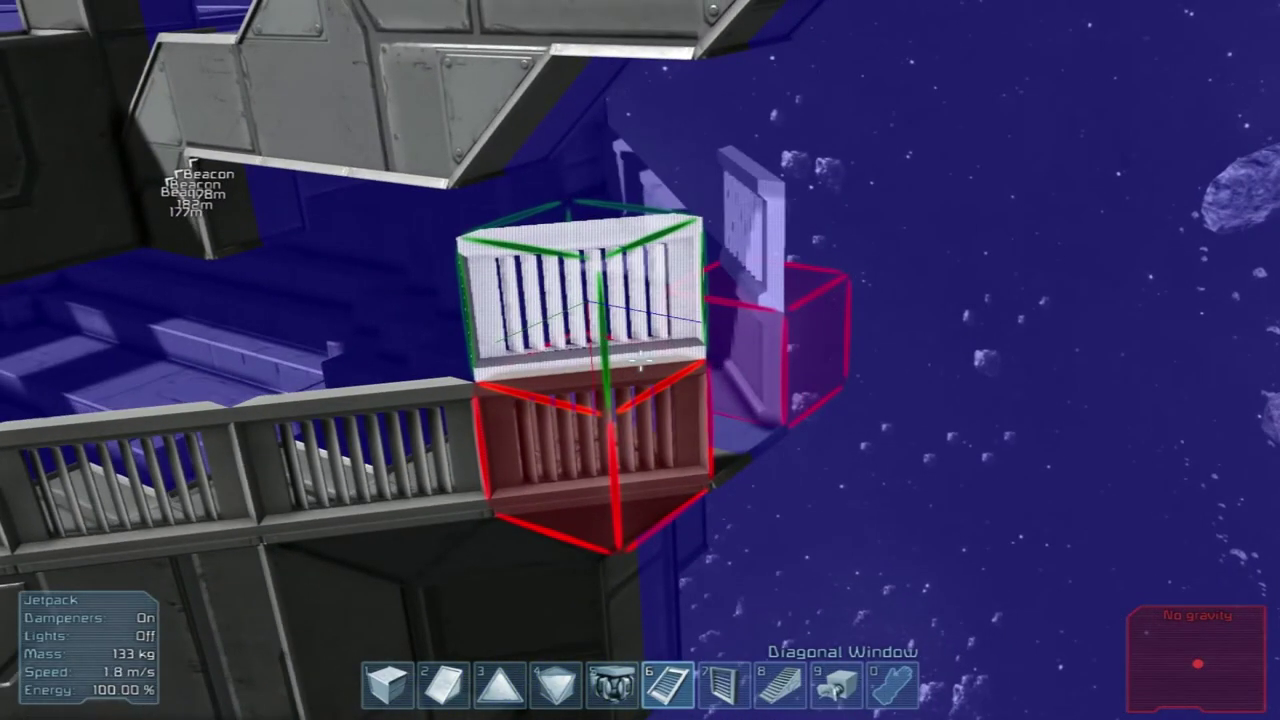
{"action": "key", "text": "7"}
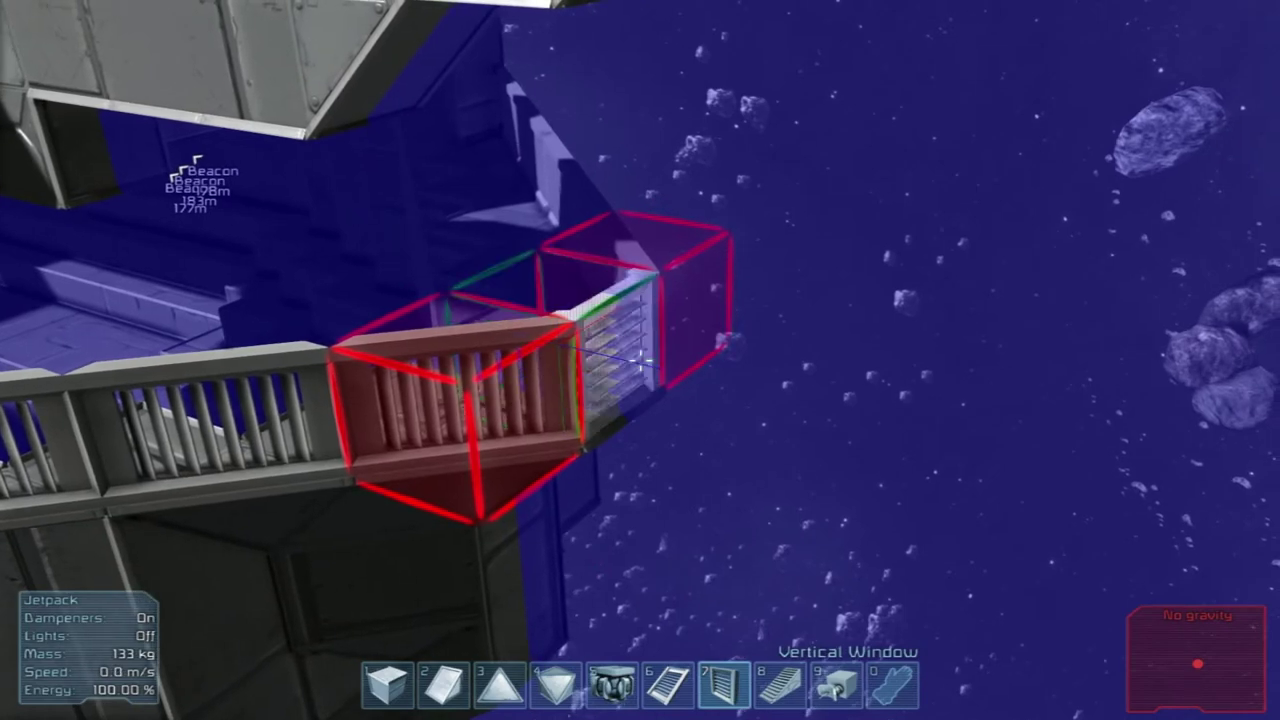
{"action": "key", "text": "s"}
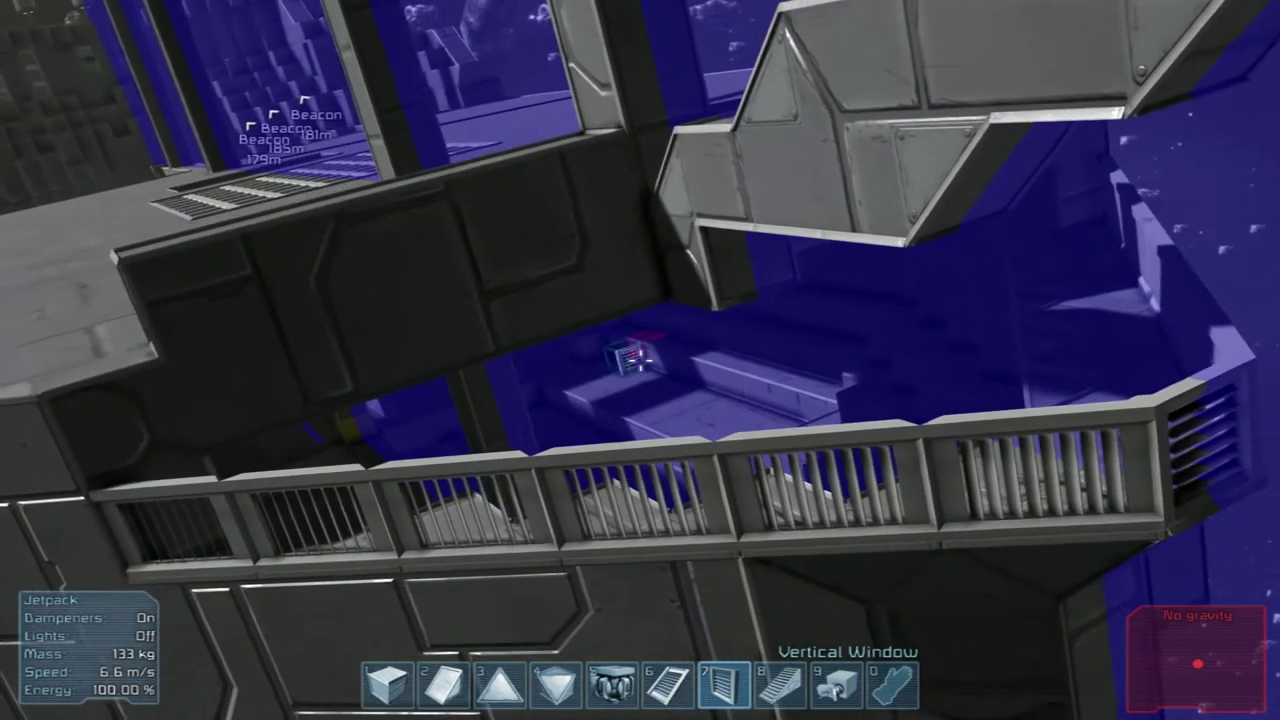
{"action": "key", "text": "w"}
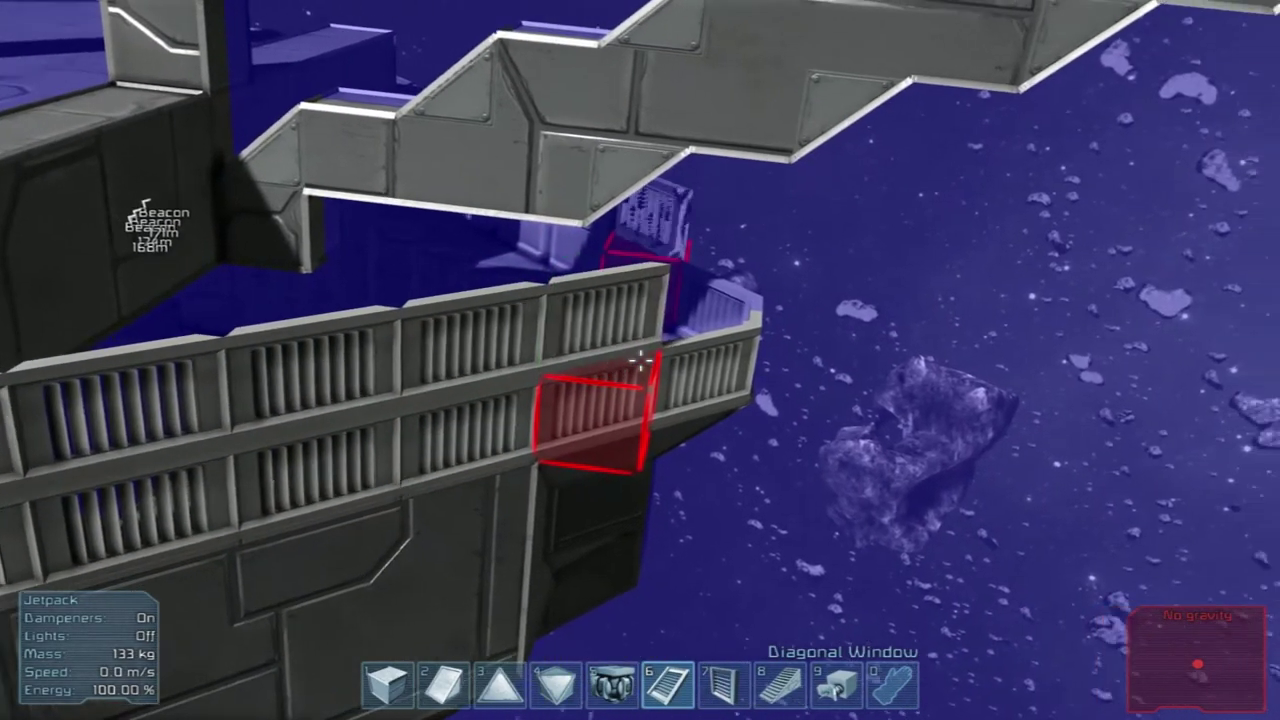
{"action": "key", "text": "d"}
{"action": "key", "text": "6"}
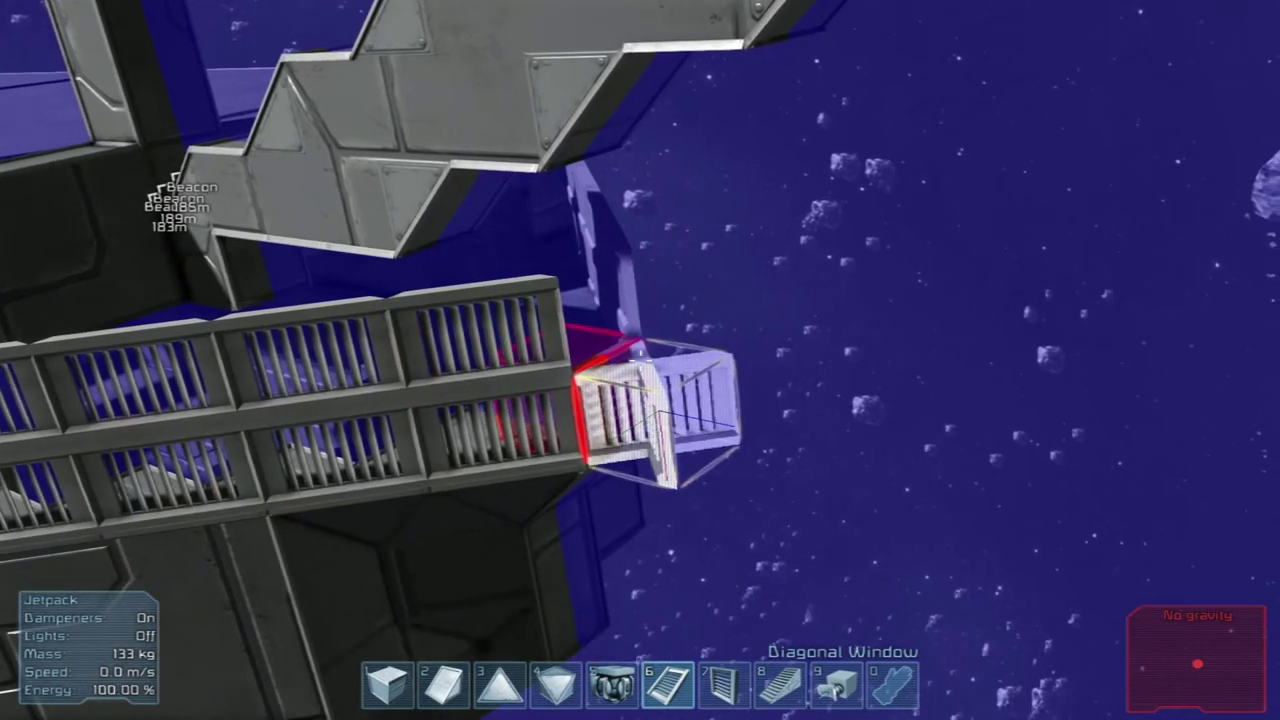
{"action": "key", "text": "1"}
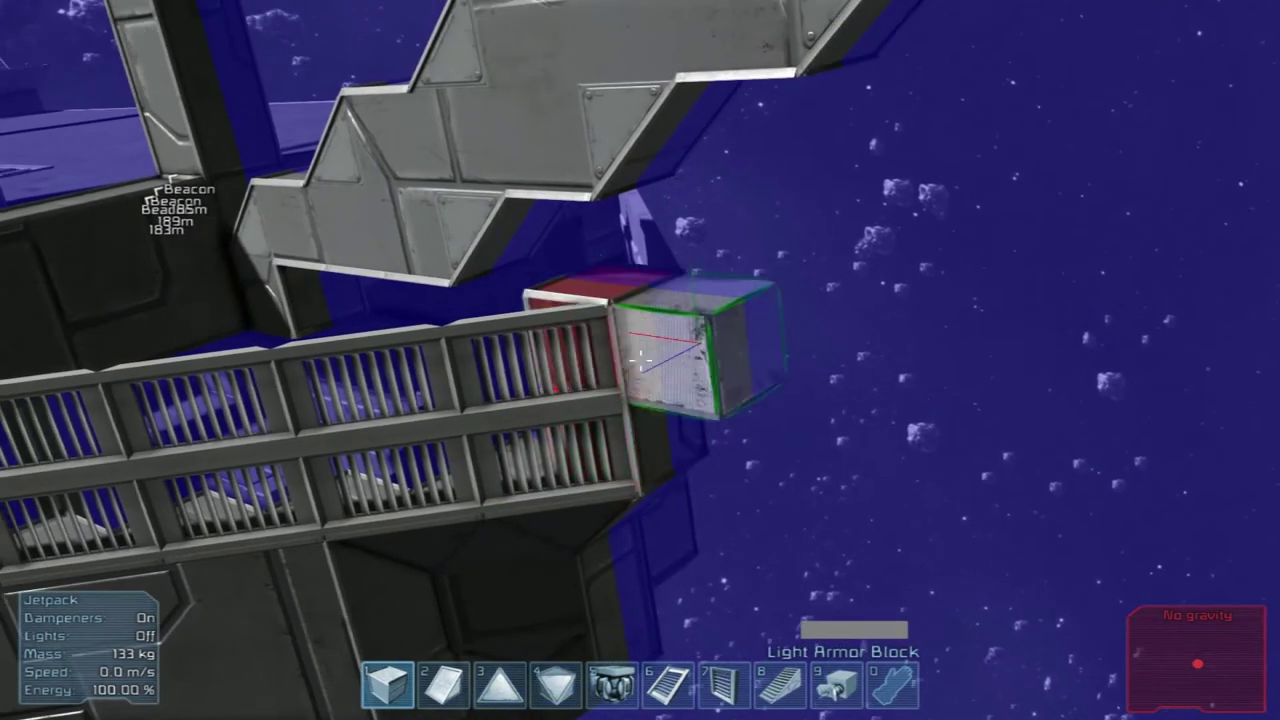
Place three light armor blocks at the railing end and rotate the block preview
{"action": "left_click", "coordinate": [640, 360]}
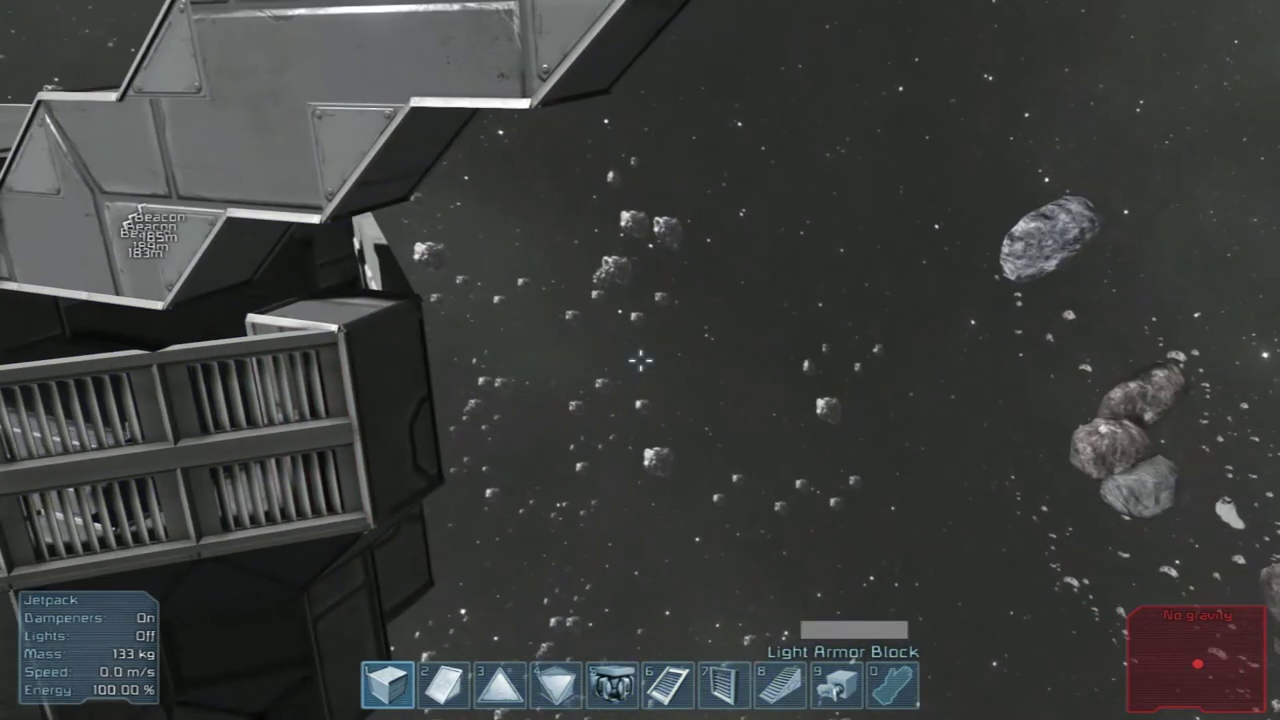
{"action": "key", "text": "1"}
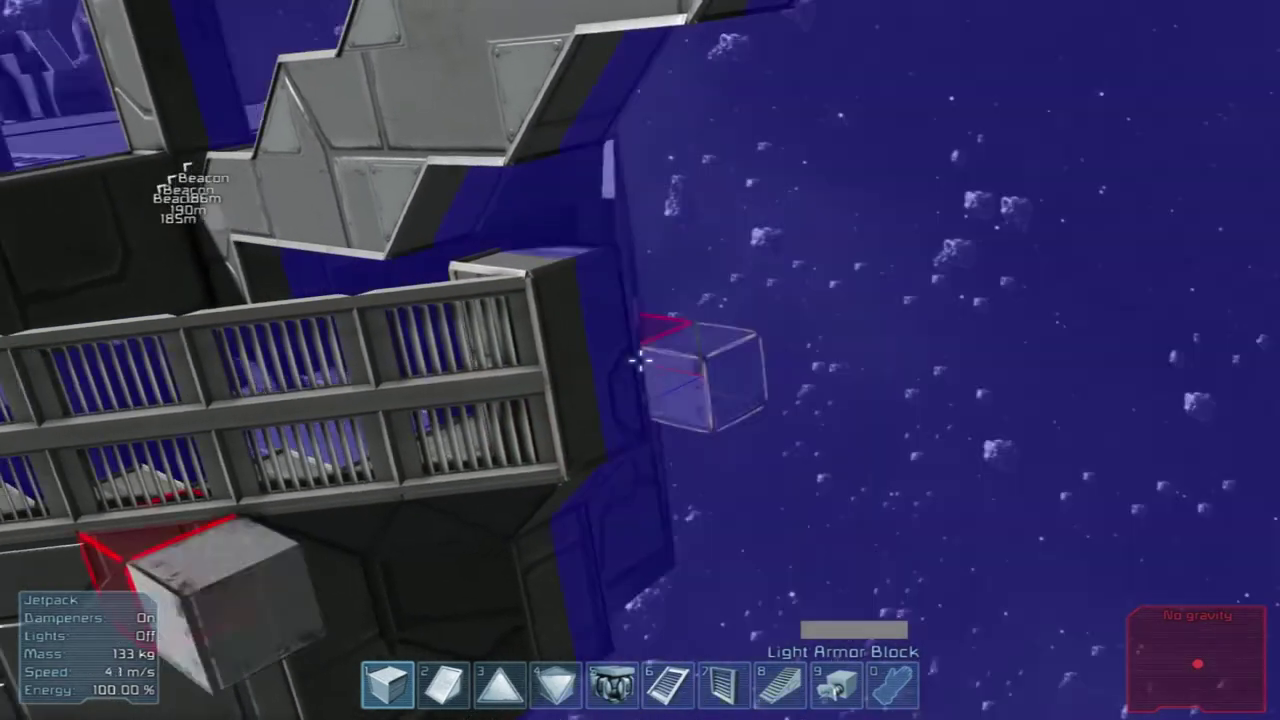
{"action": "left_click", "coordinate": [640, 360]}
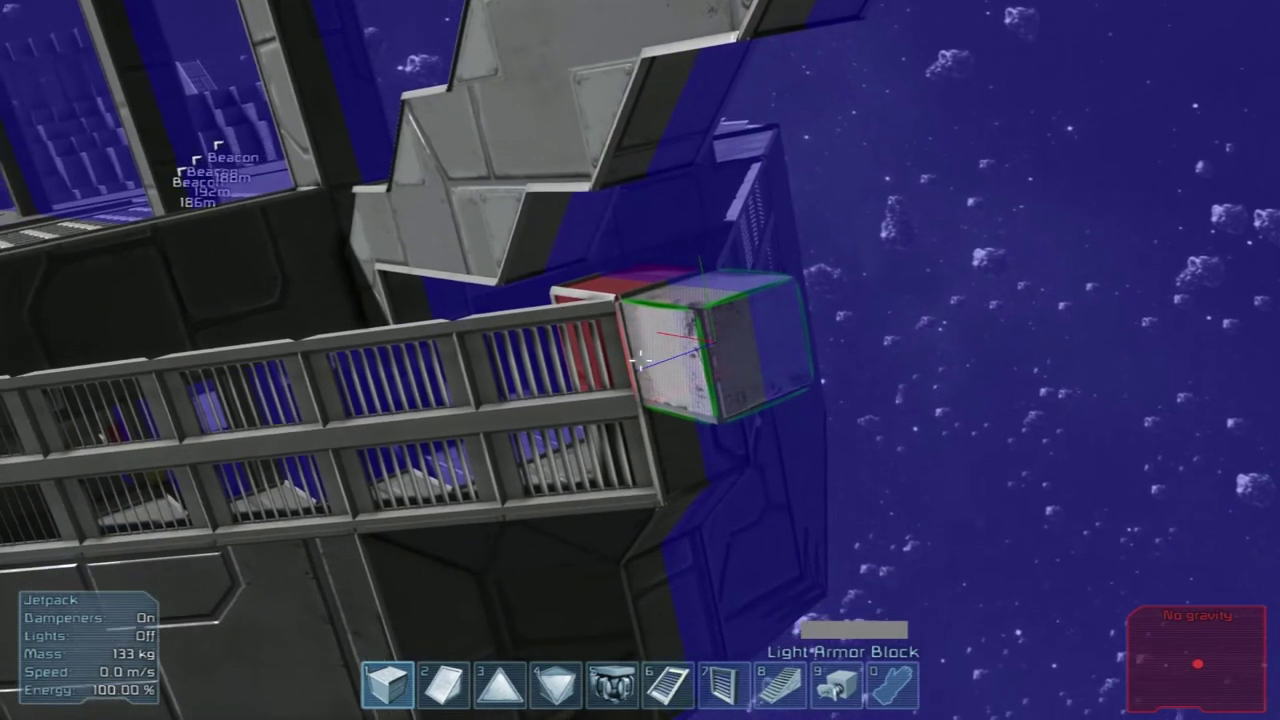
{"action": "left_click", "coordinate": [640, 360]}
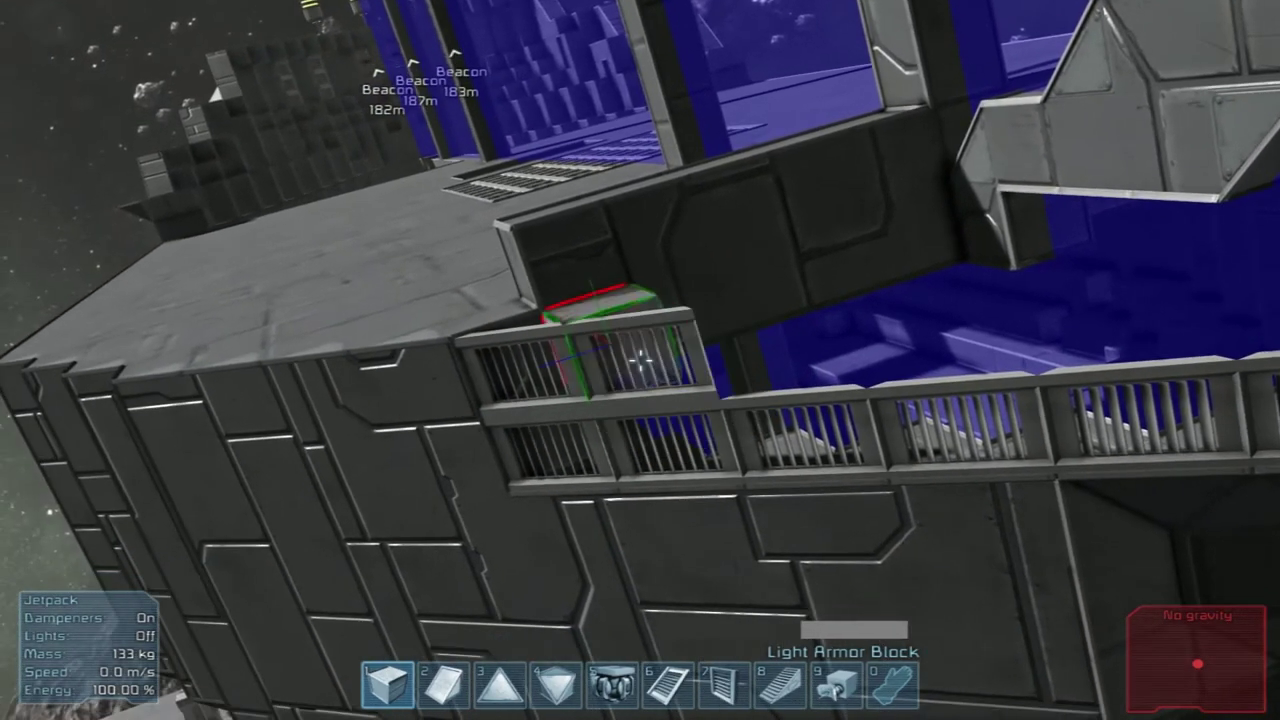
{"action": "key", "text": "Page_Down"}
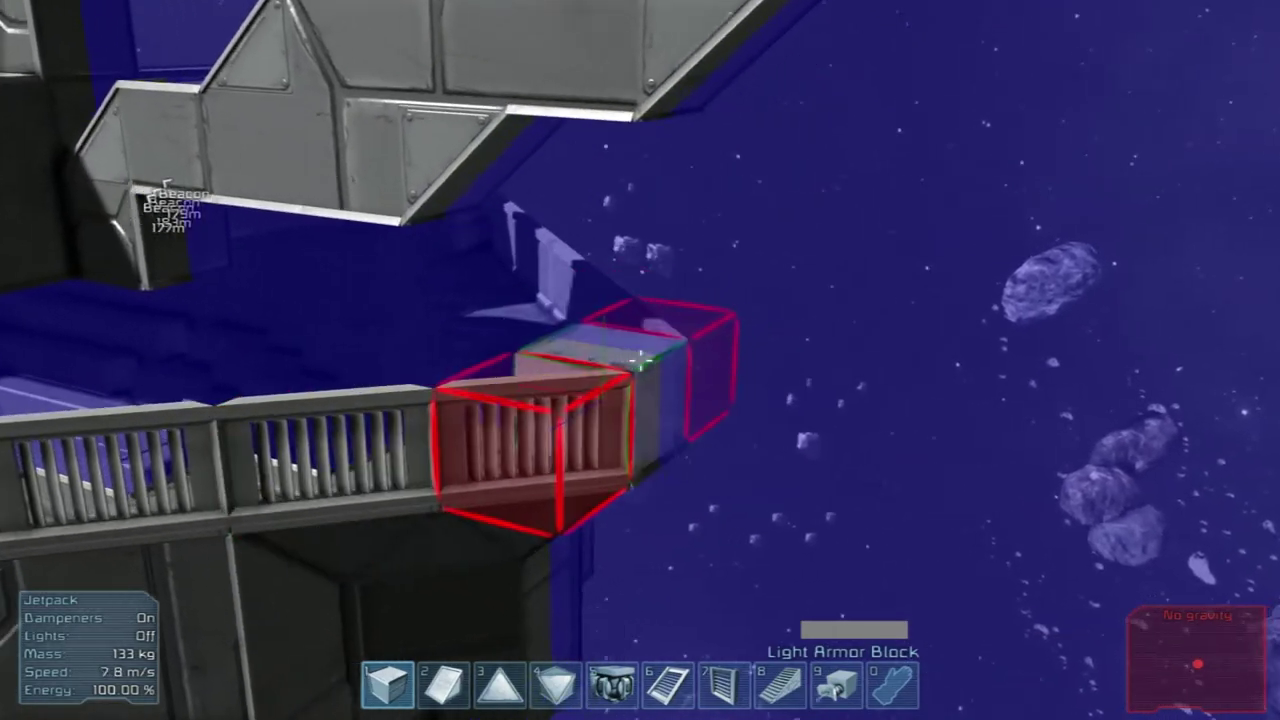
{"action": "key", "text": "7"}
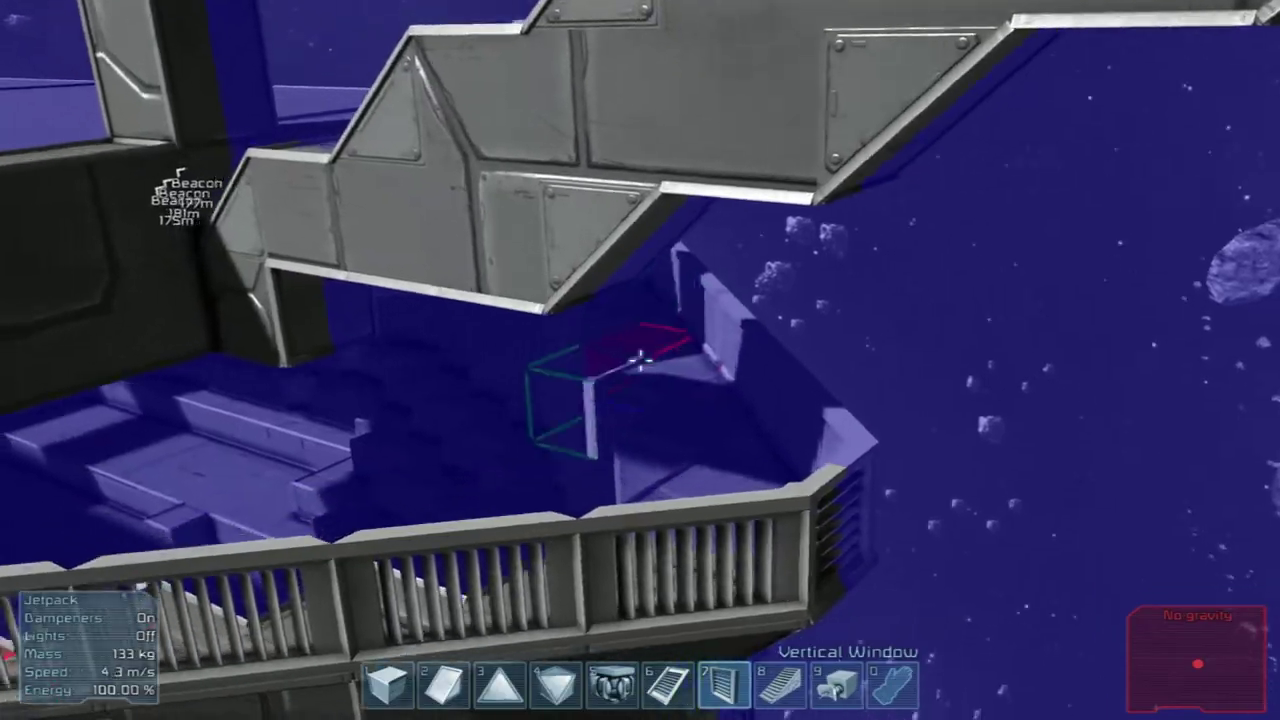
{"action": "key", "text": "g"}
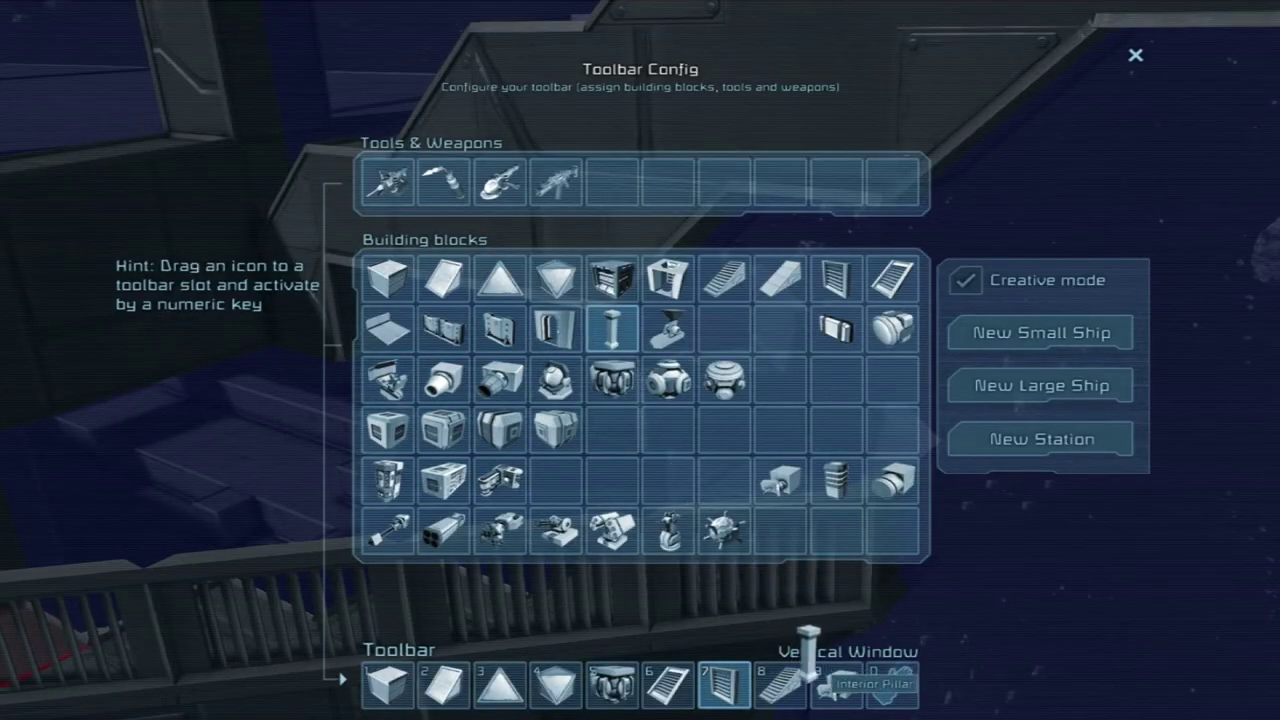
Stand three interior pillars under the staircase and add an armor block by the railing
{"action": "key", "text": "Escape"}
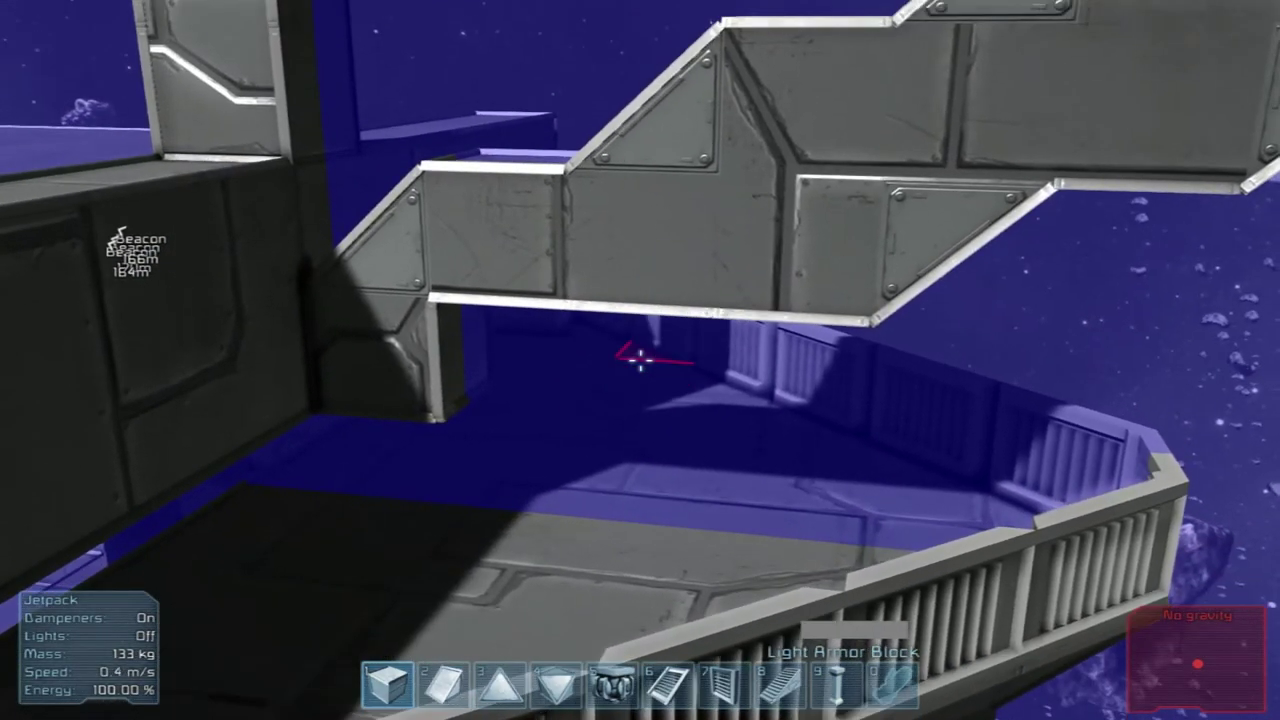
{"action": "key", "text": "9"}
{"action": "left_click", "coordinate": [640, 360]}
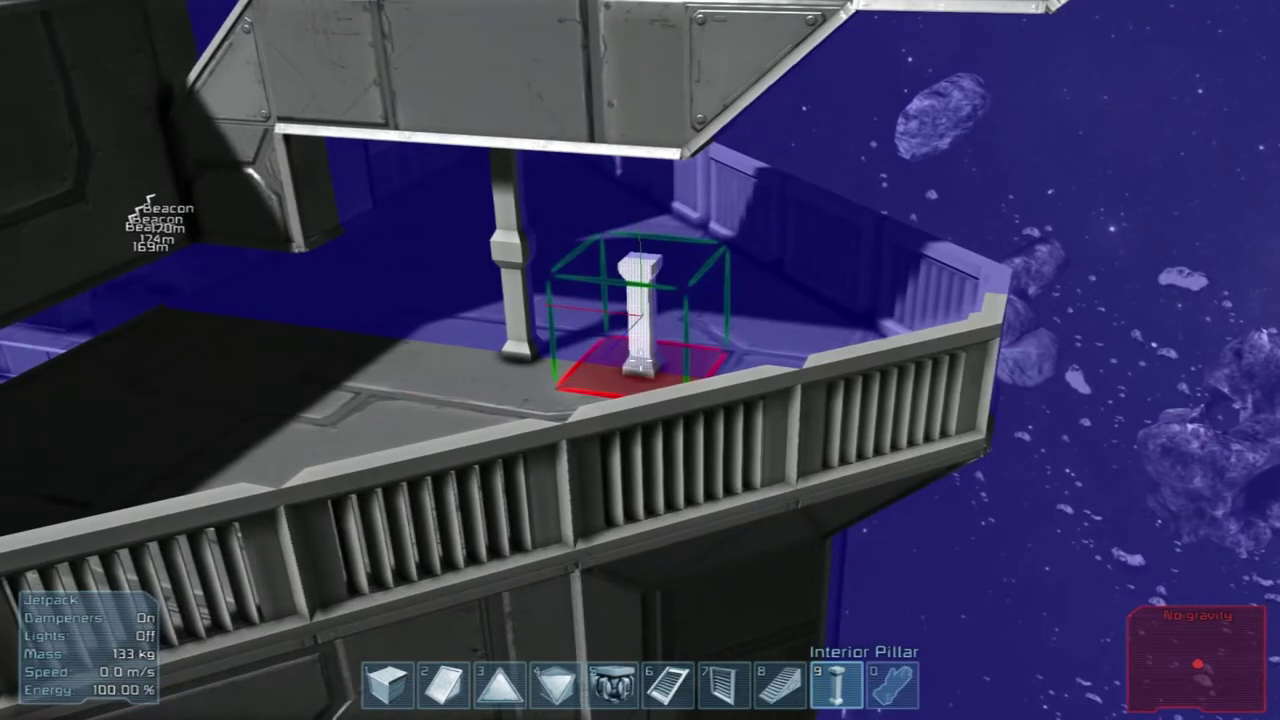
{"action": "left_click", "coordinate": [640, 360]}
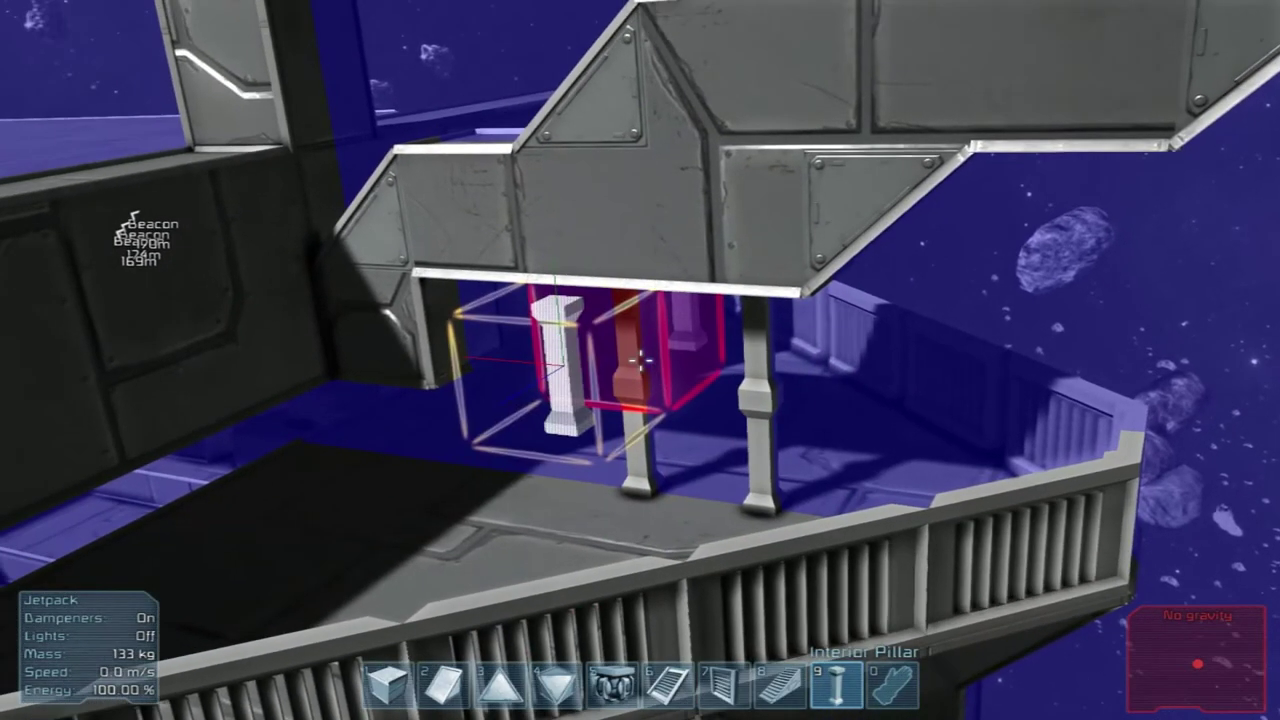
{"action": "left_click", "coordinate": [640, 360]}
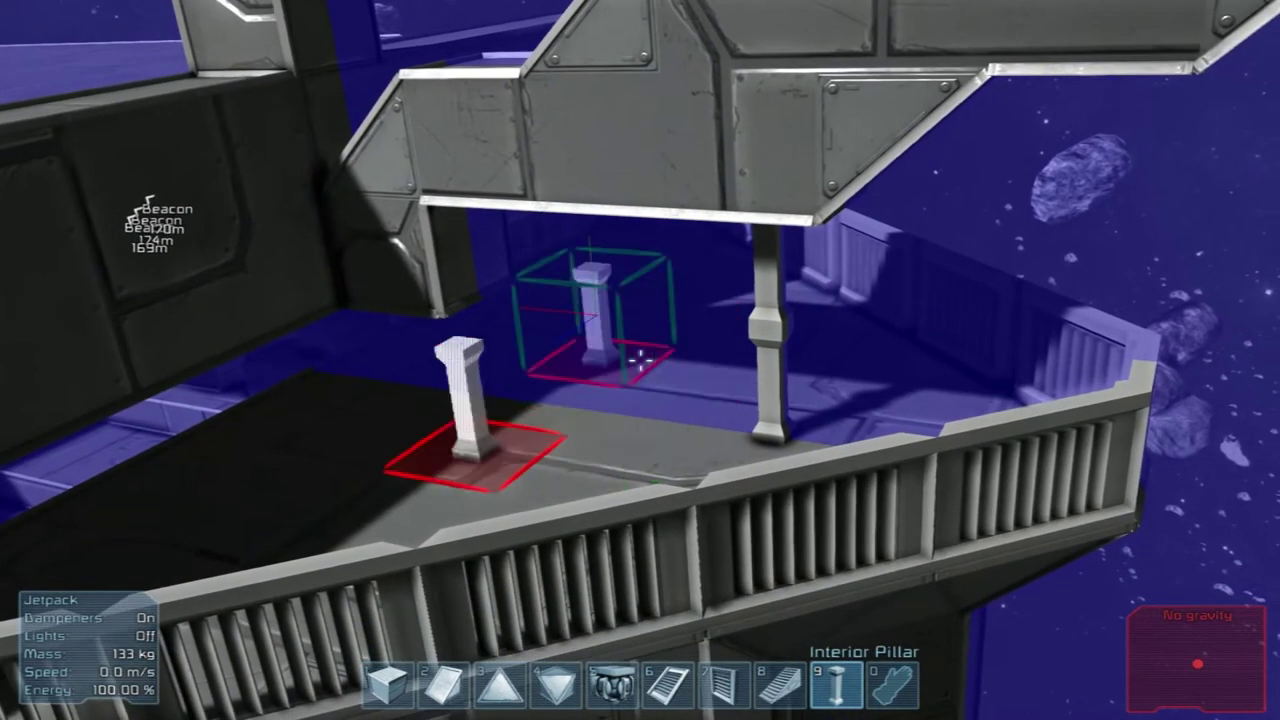
{"action": "key", "text": "s"}
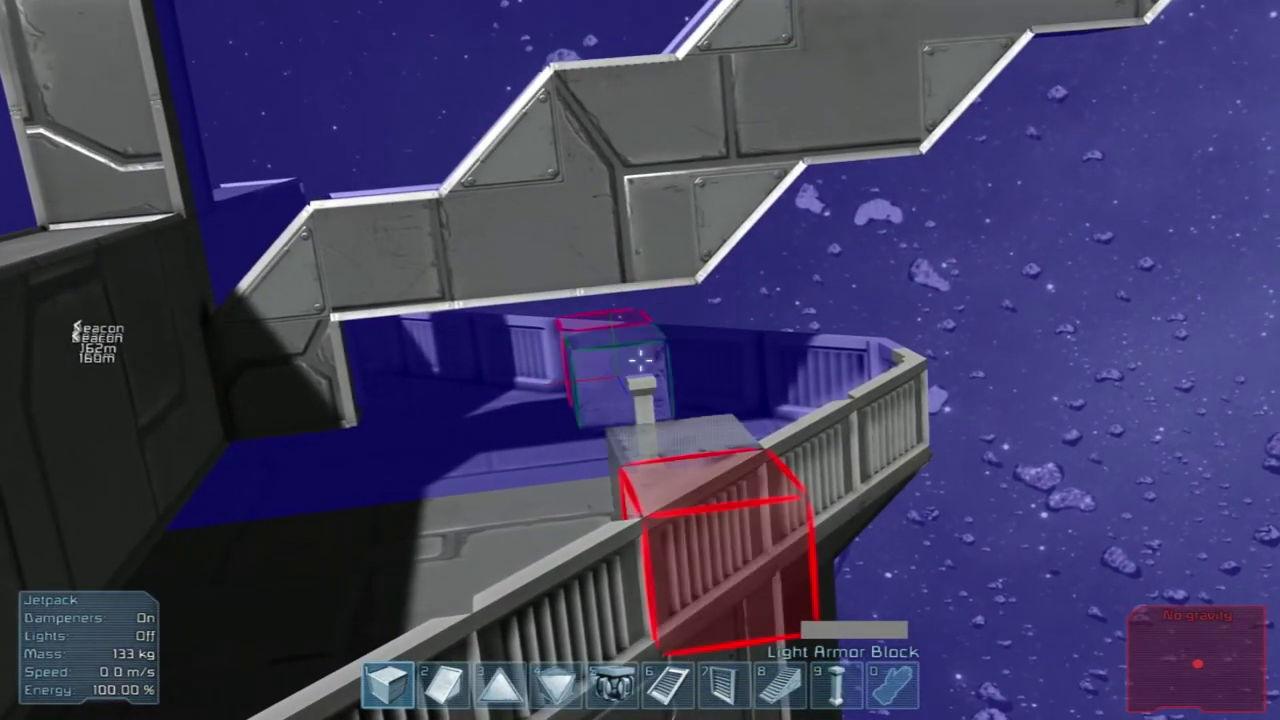
{"action": "left_click", "coordinate": [640, 360]}
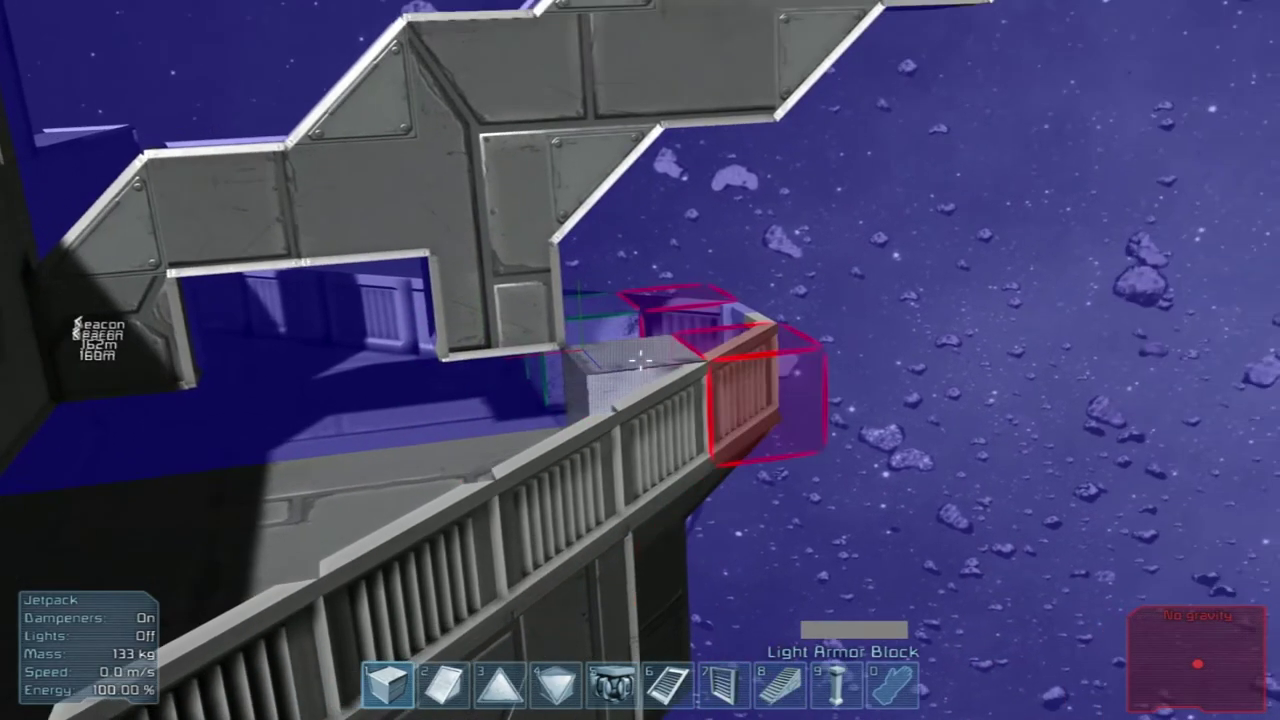
Fly up and stand another interior pillar on the balcony deck
{"action": "key", "text": "space"}
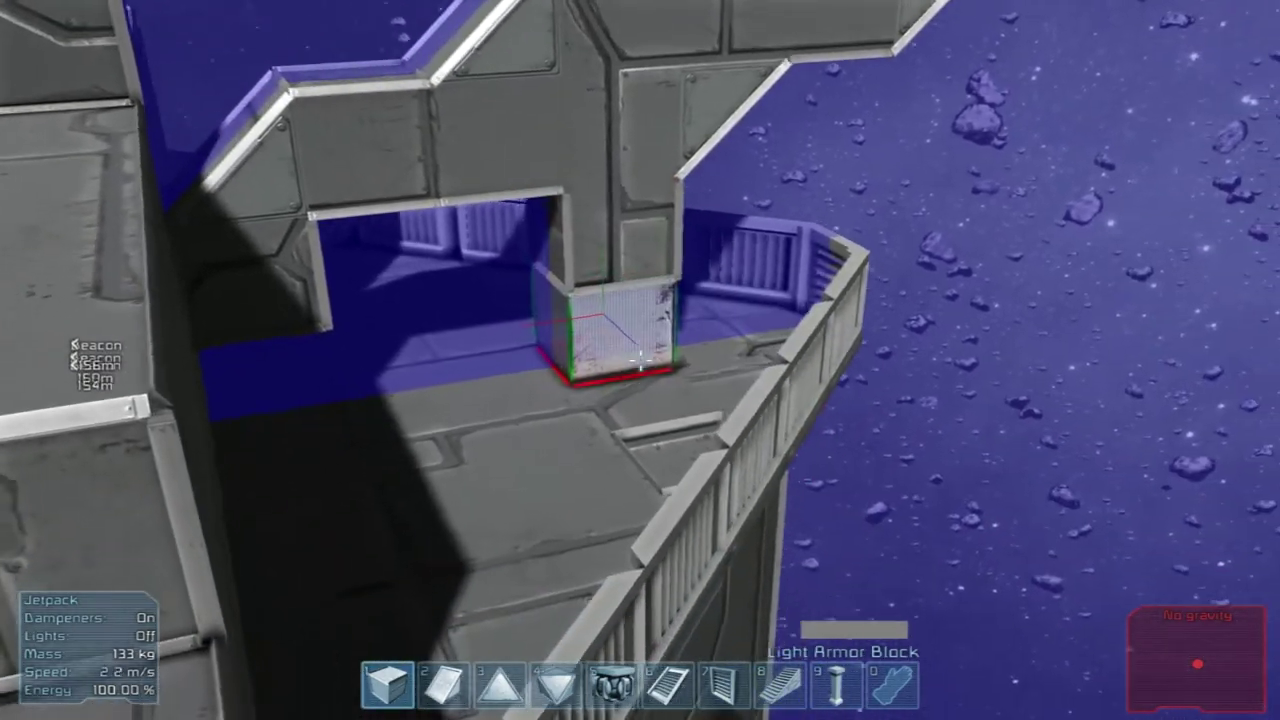
{"action": "key", "text": "space"}
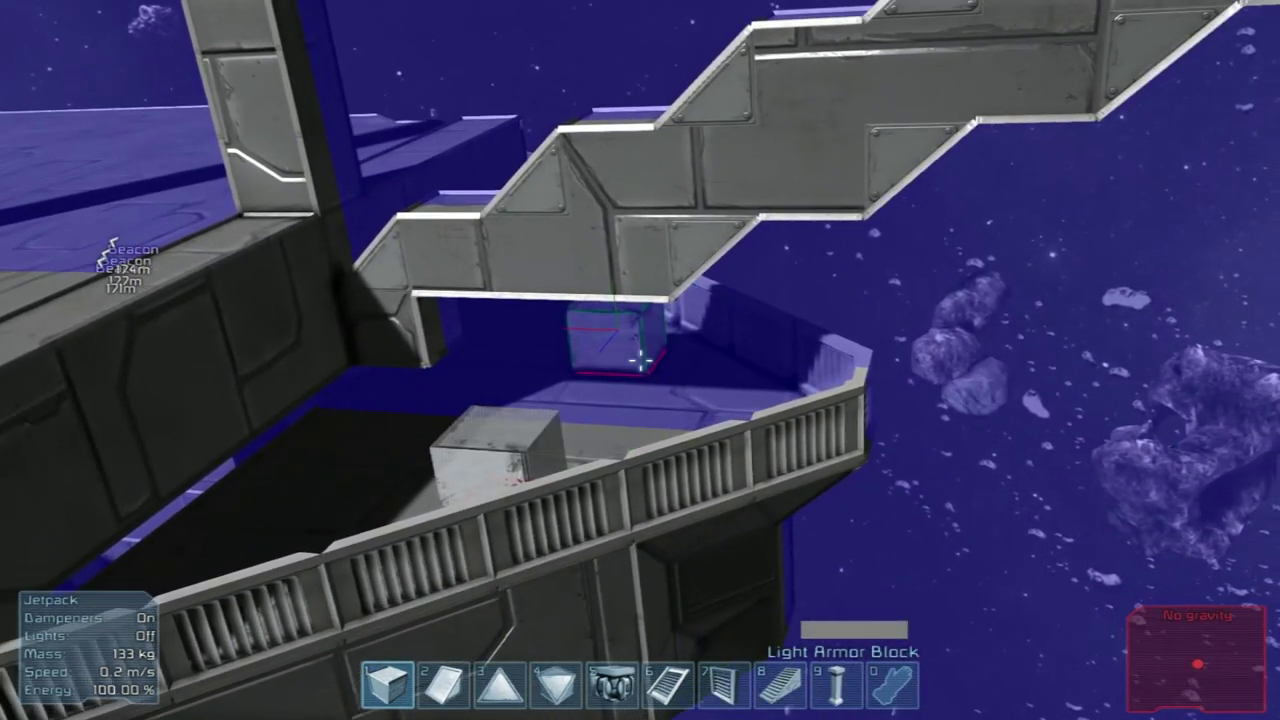
{"action": "key", "text": "9"}
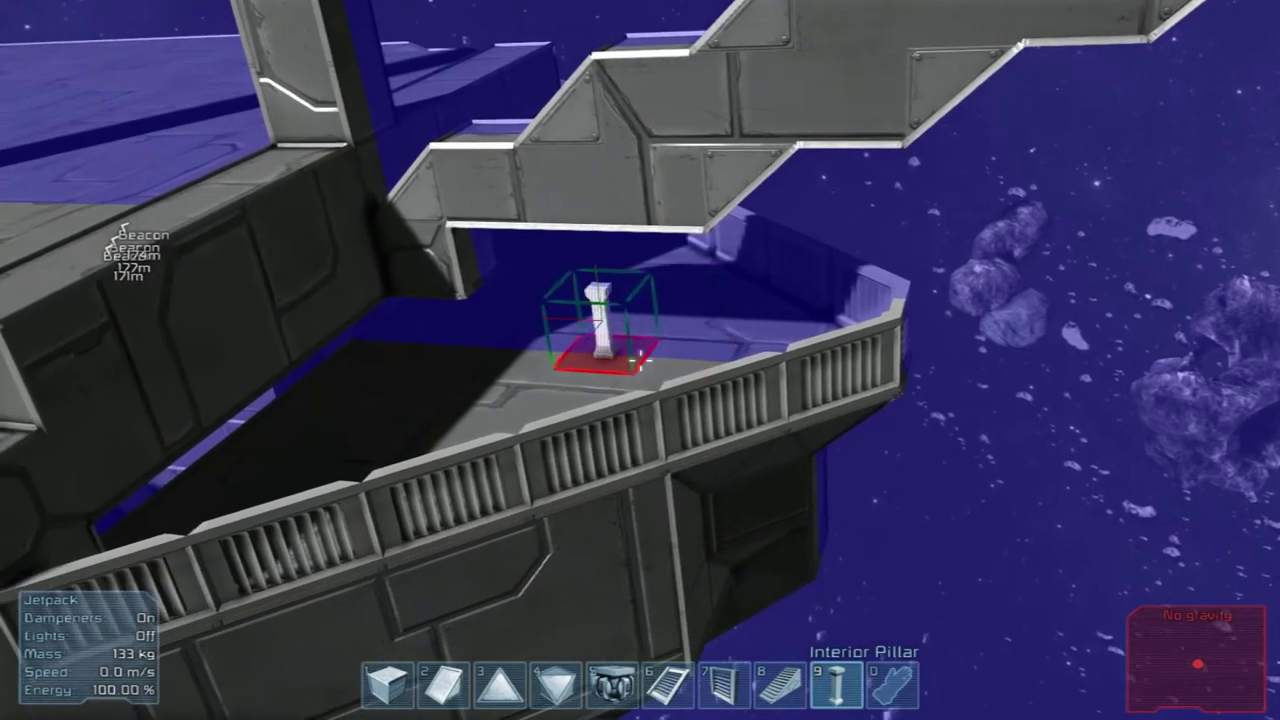
{"action": "key", "text": "space"}
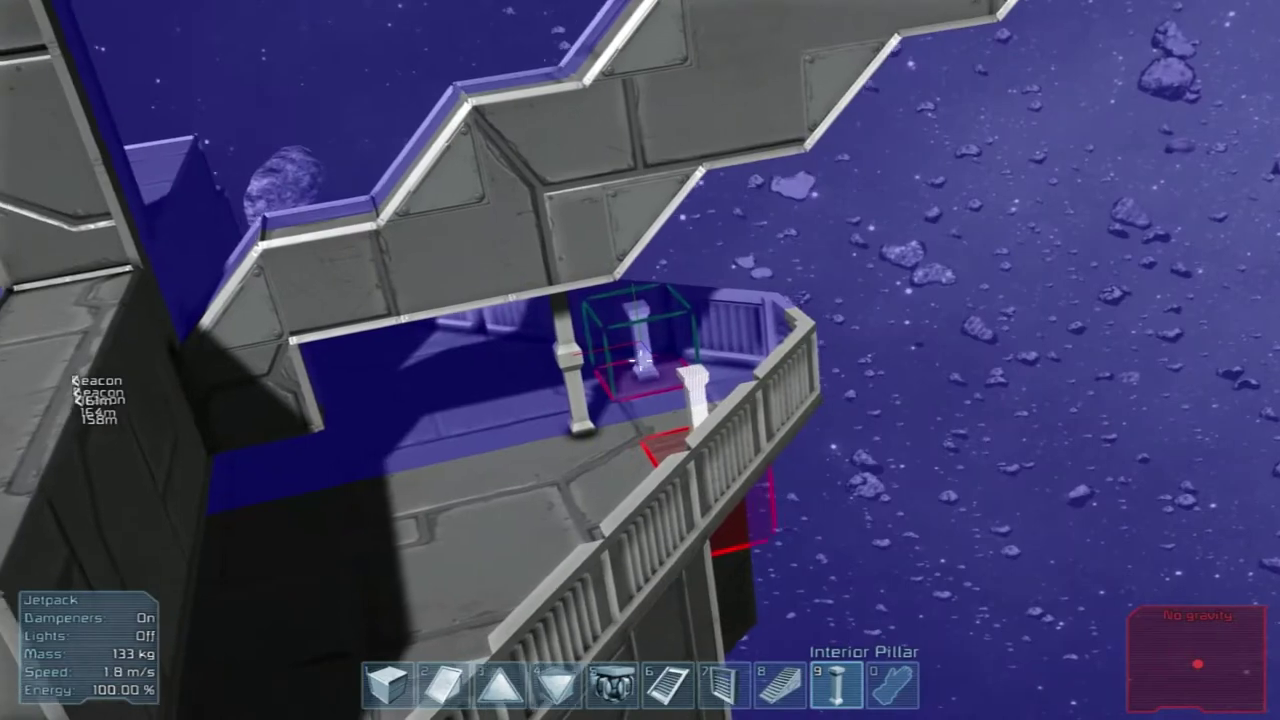
{"action": "left_click", "coordinate": [640, 360]}
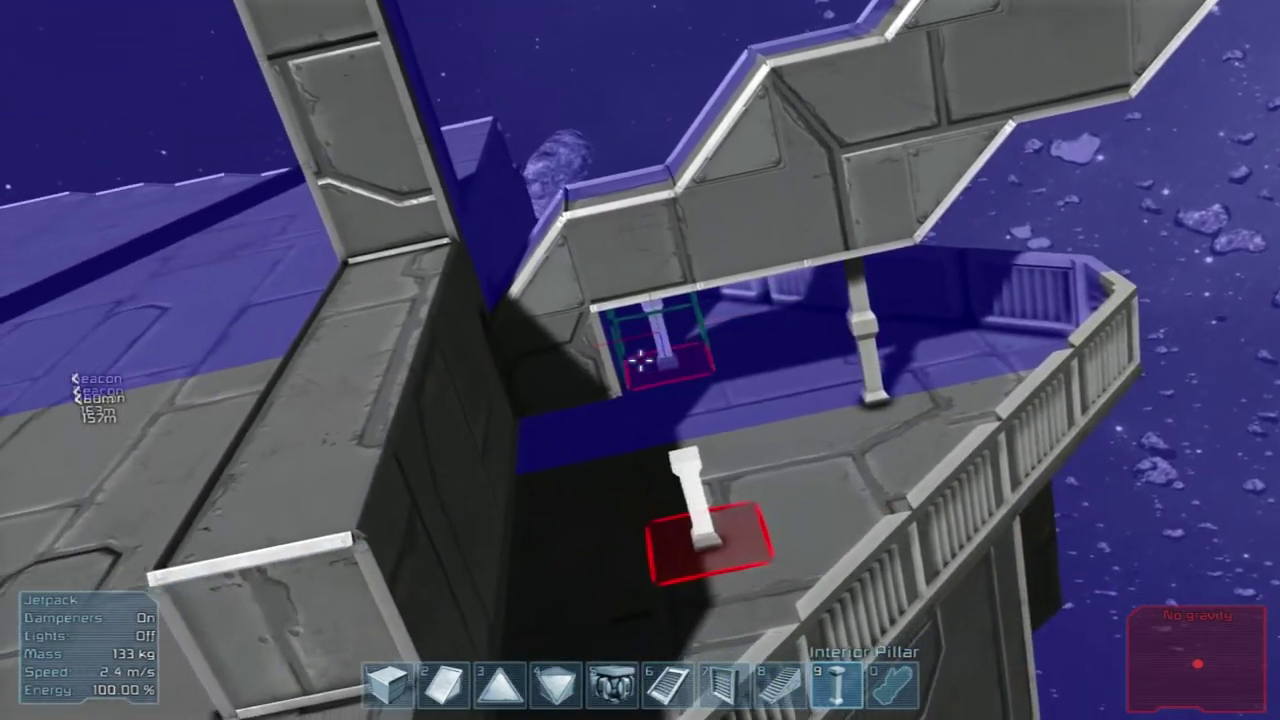
{"action": "key", "text": "w"}
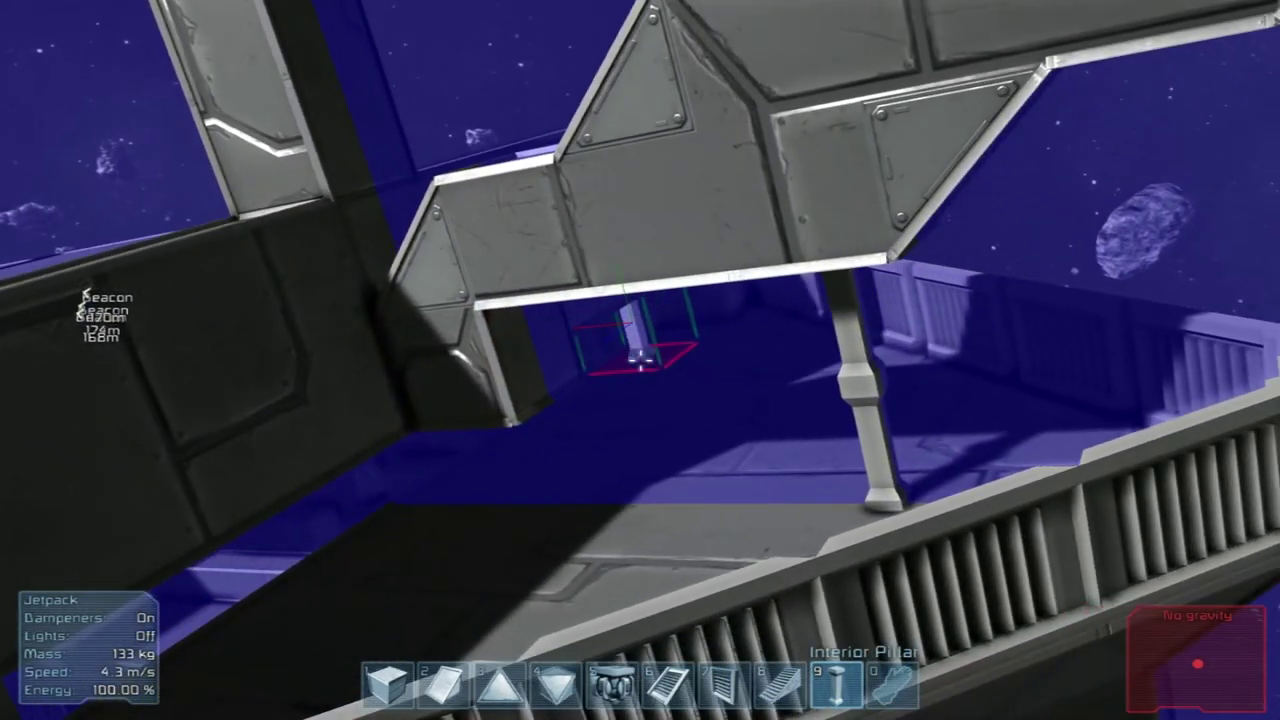
{"action": "key", "text": "1"}
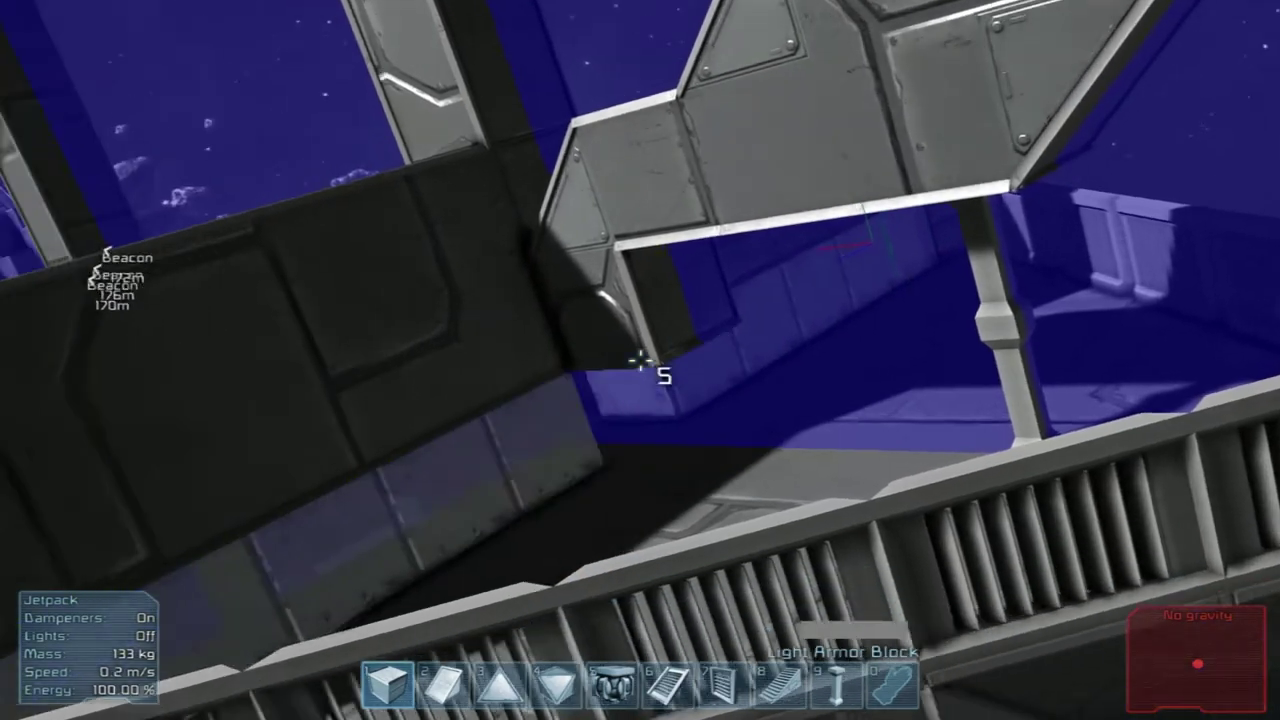
Place a light armor block in the stepped-beam gap at the railing end
{"action": "key", "text": "s"}
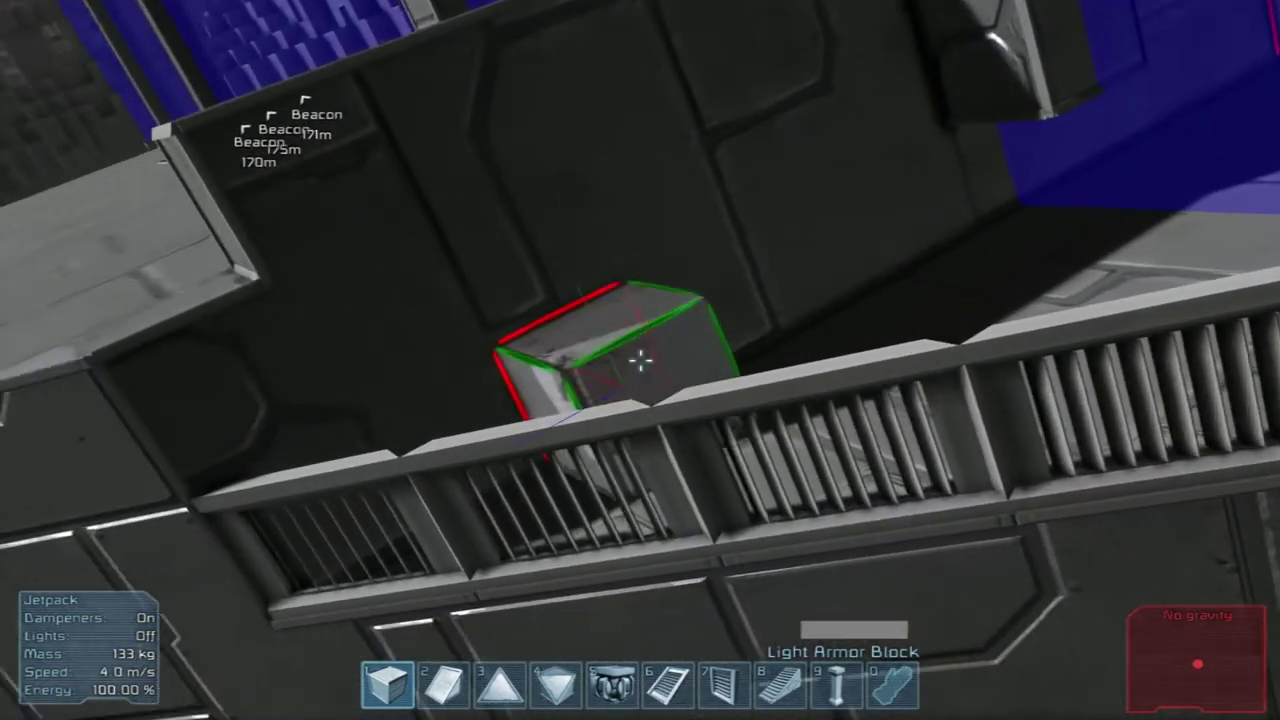
{"action": "key", "text": "s"}
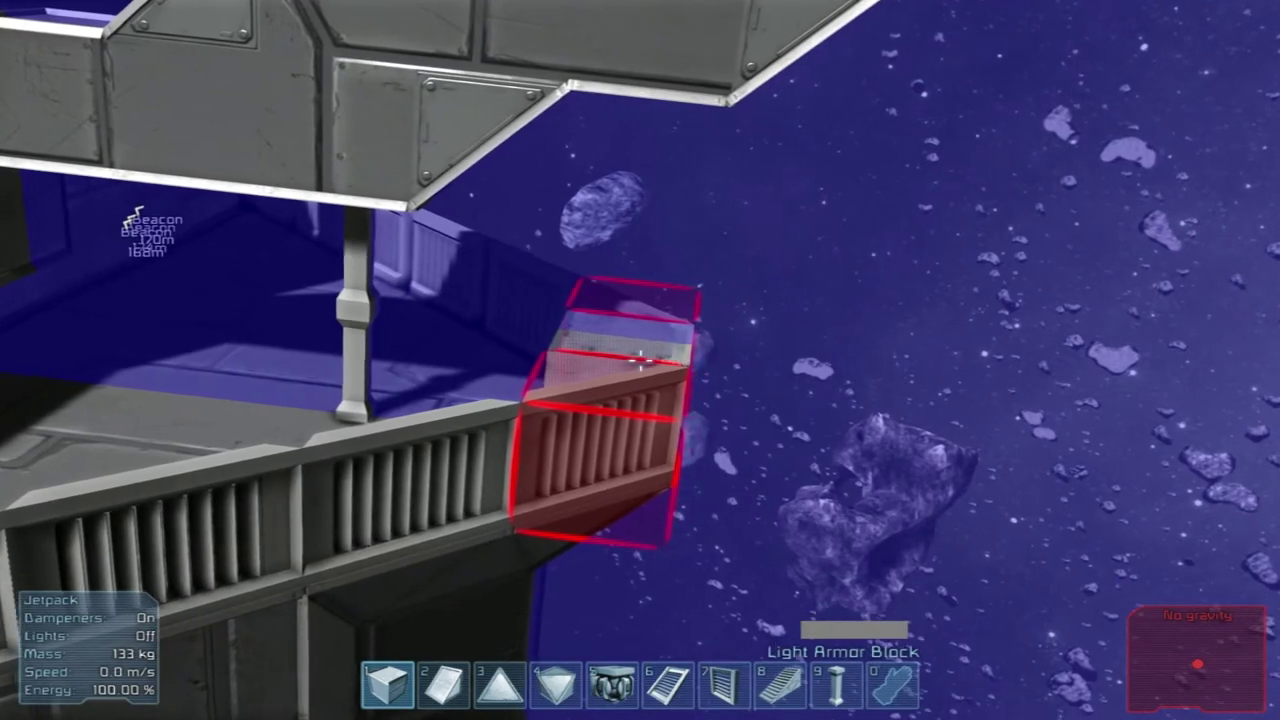
{"action": "key", "text": "d"}
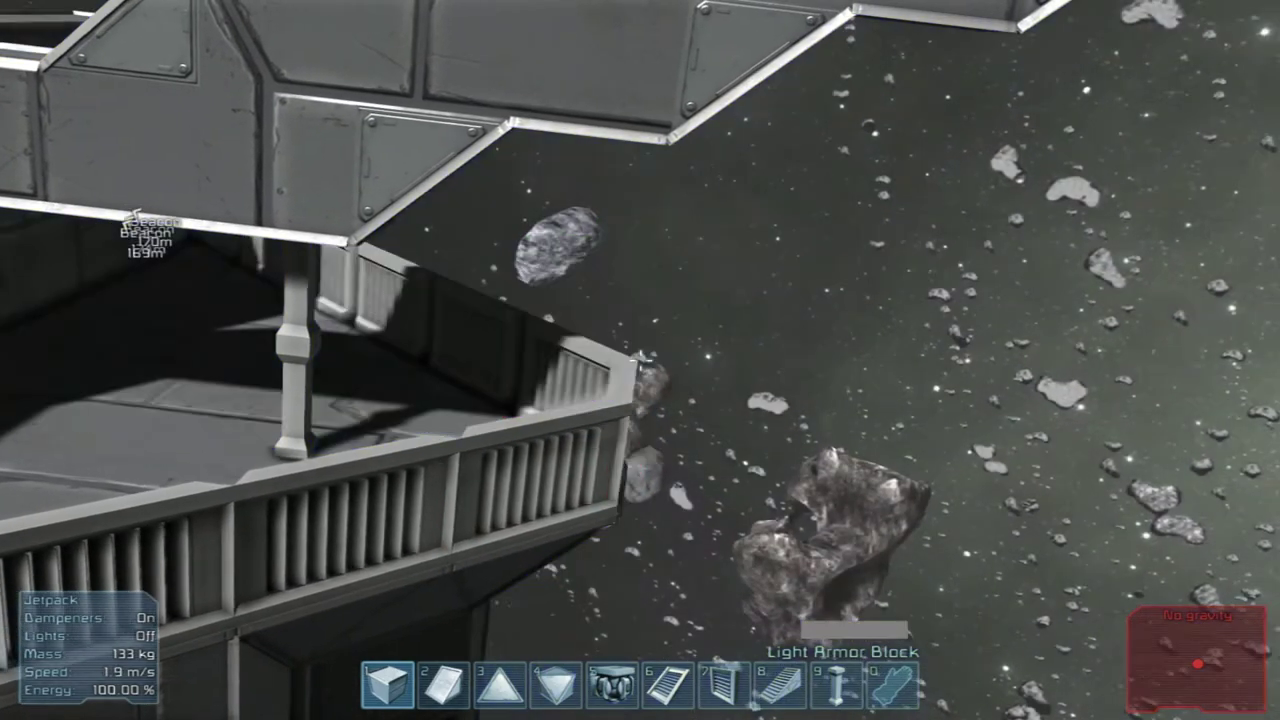
{"action": "key", "text": "1"}
{"action": "left_click", "coordinate": [640, 360]}
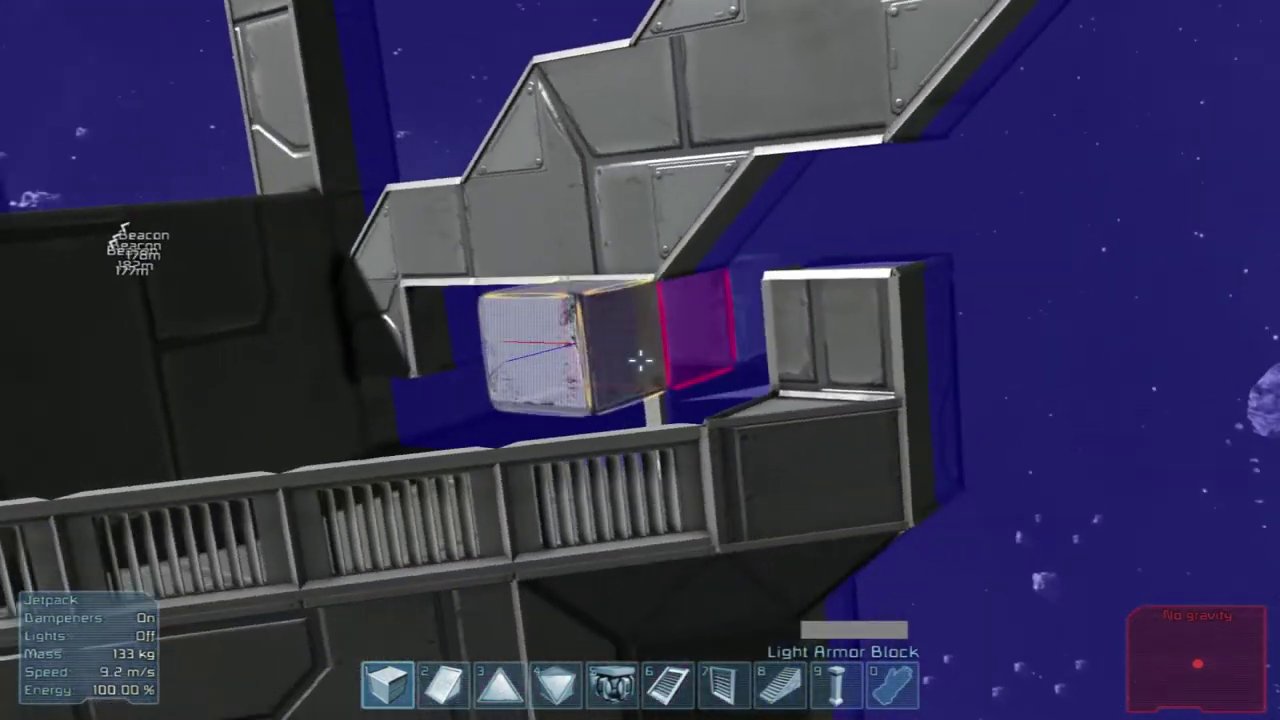
Cap the side balcony railing's end with two light armor corners and light armor slopes
{"action": "key", "text": "3"}
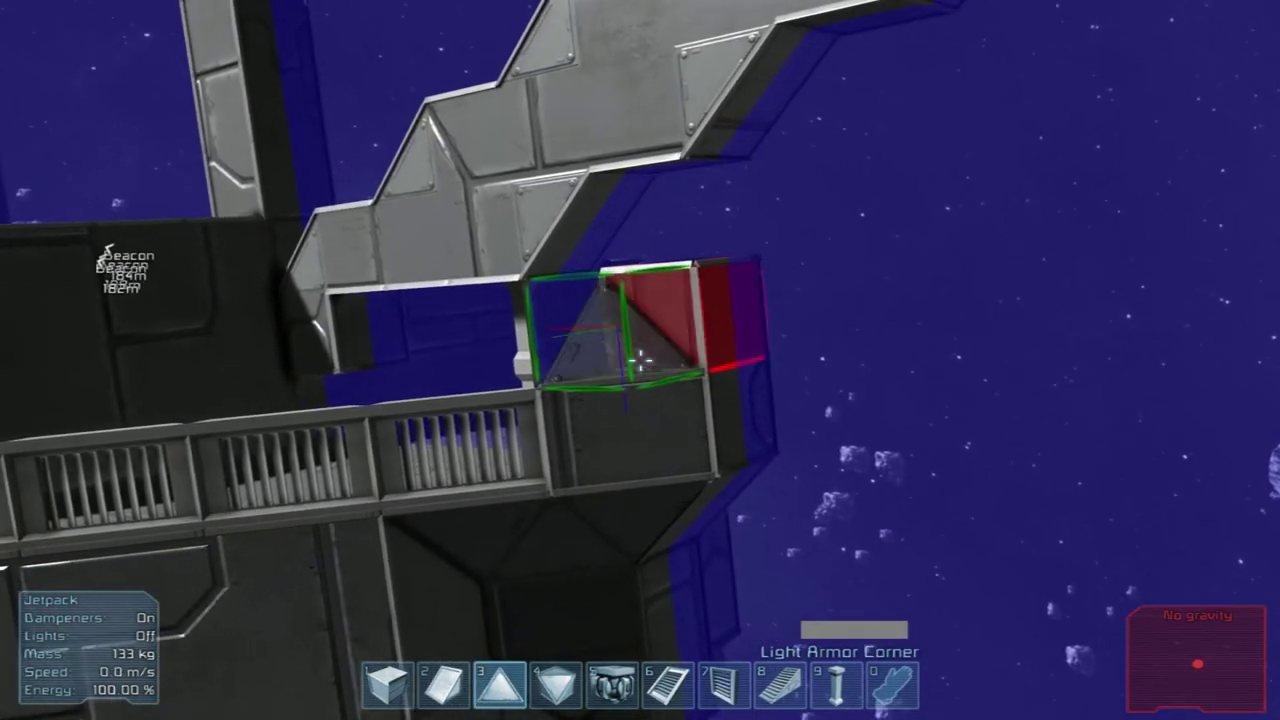
{"action": "left_click", "coordinate": [640, 360]}
{"action": "key", "text": "w"}
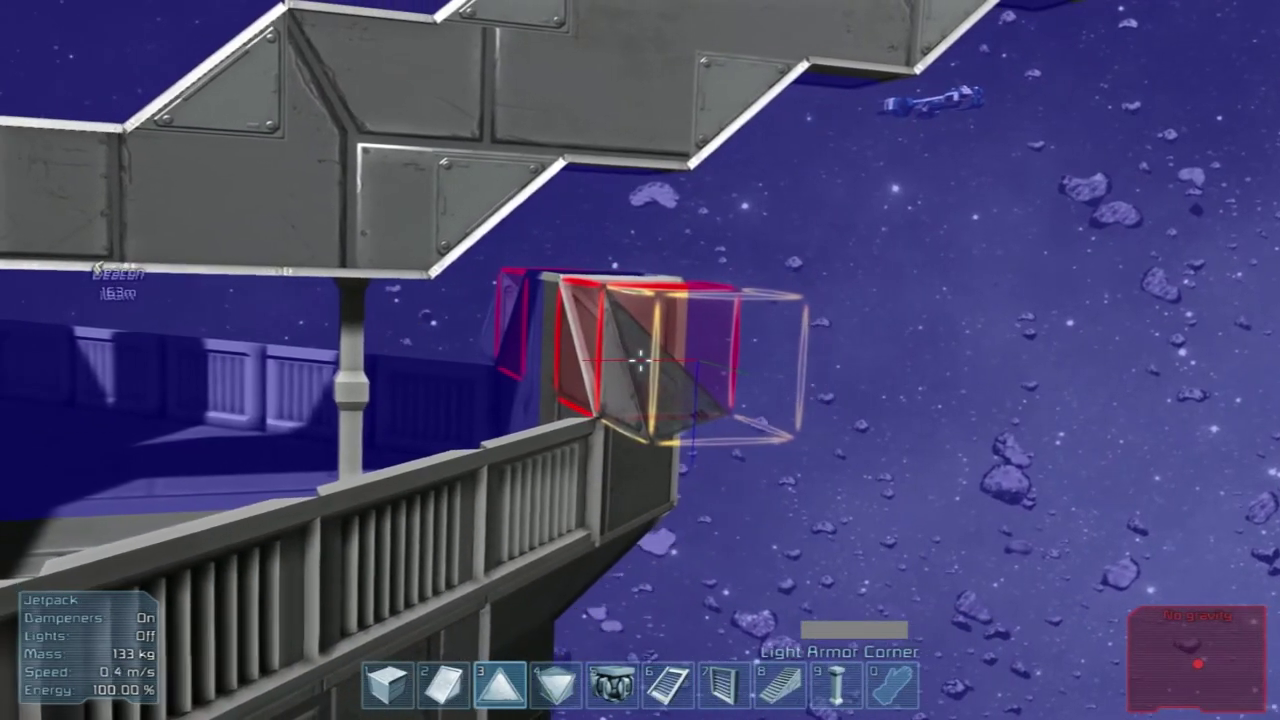
{"action": "left_click", "coordinate": [640, 360]}
{"action": "key", "text": "3"}
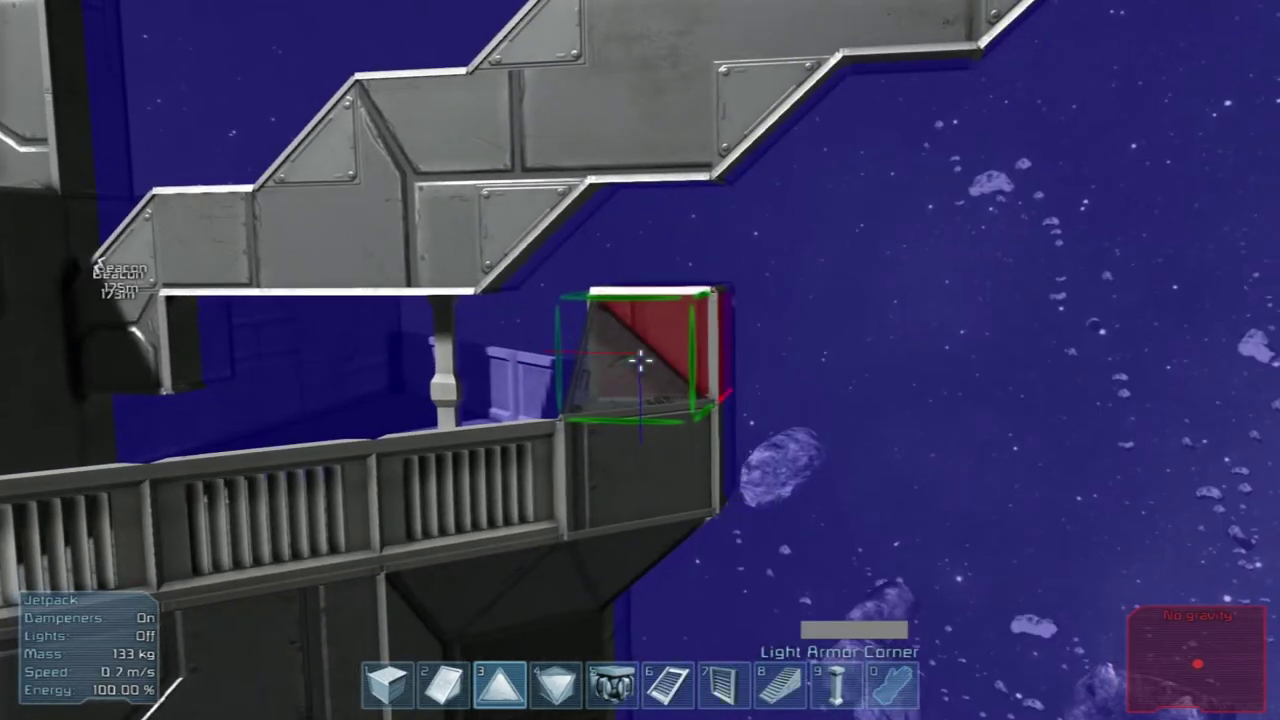
{"action": "left_click", "coordinate": [640, 360]}
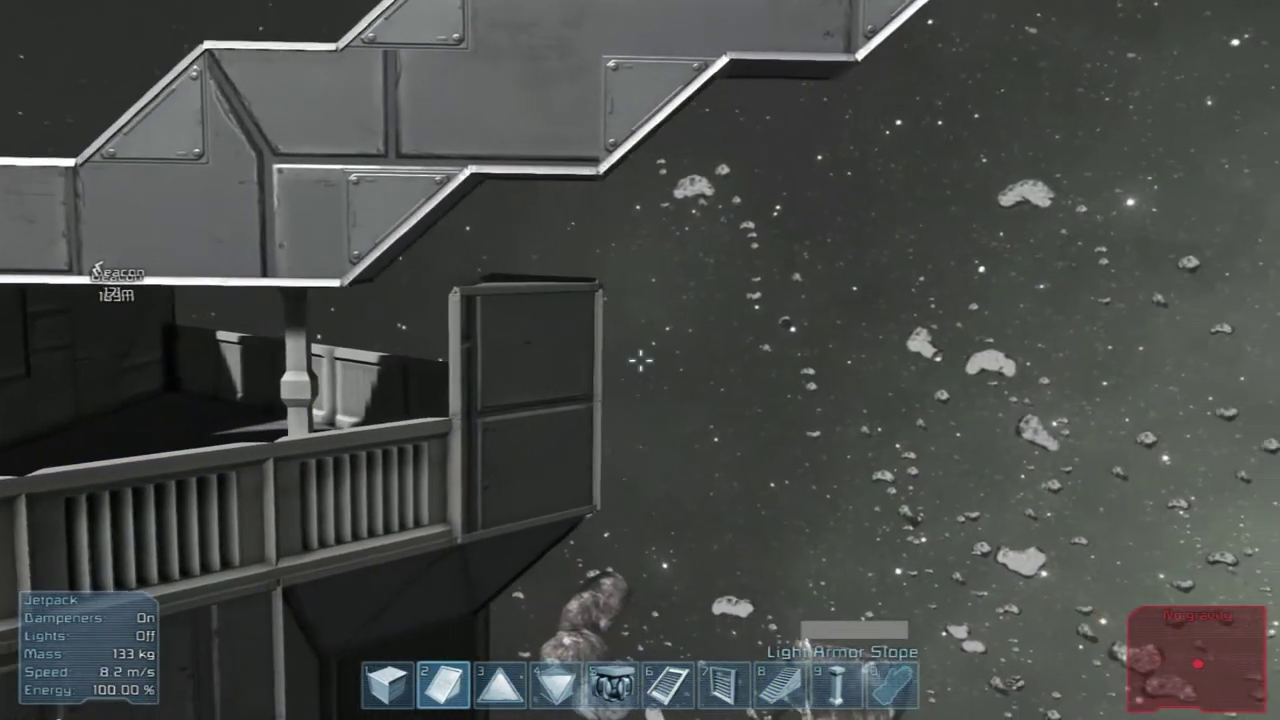
{"action": "key", "text": "2"}
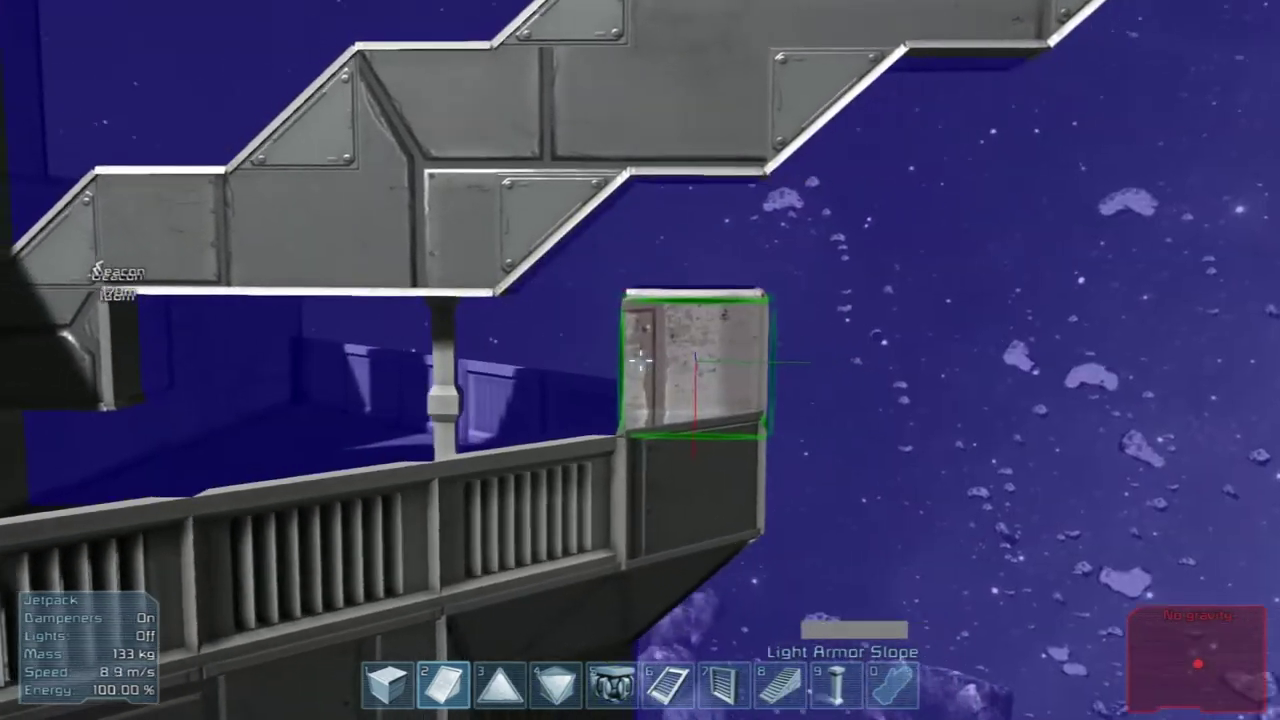
{"action": "left_click", "coordinate": [640, 360]}
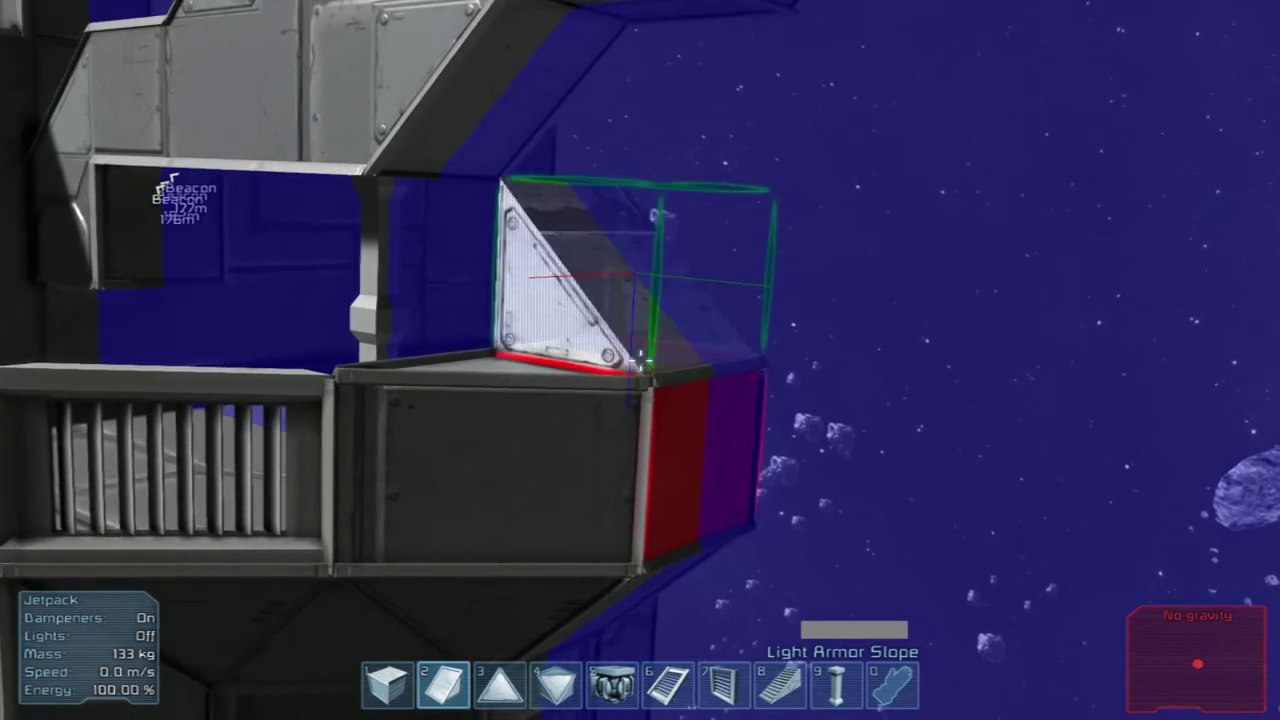
{"action": "key", "text": "a"}
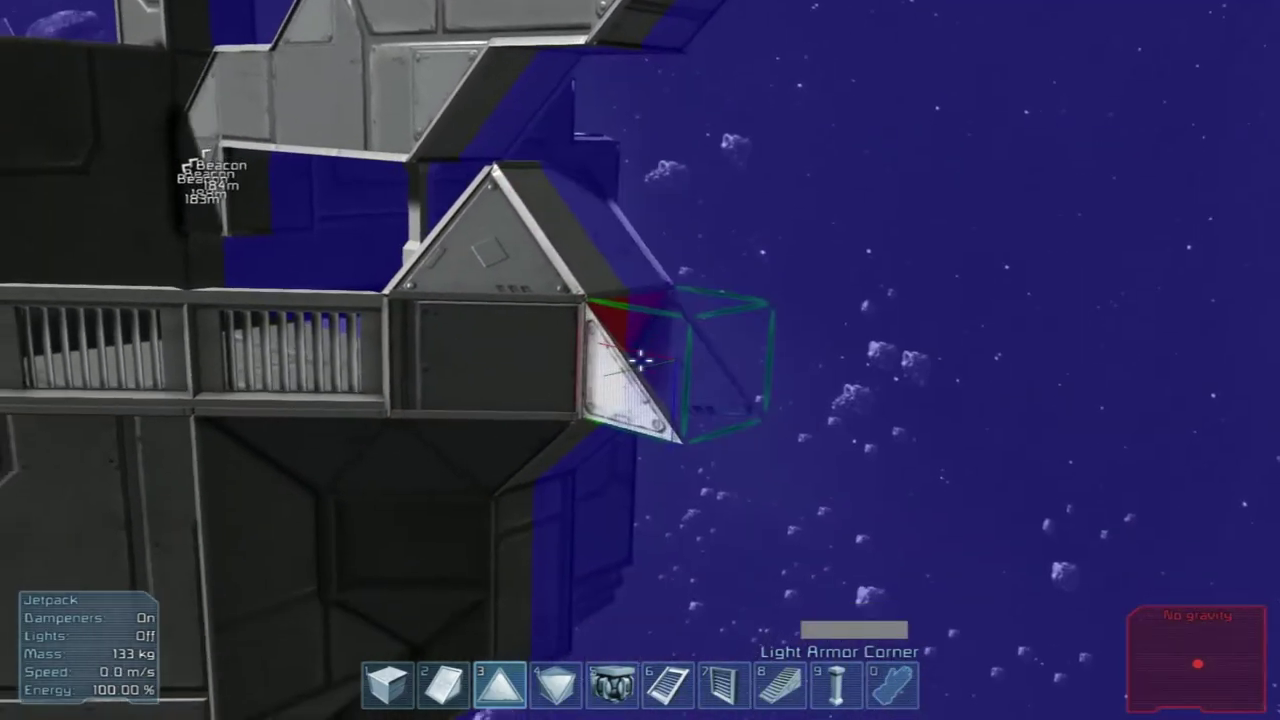
Return to the railing end, delete the sloped block and place a light armor corner there
{"action": "key", "text": "a"}
{"action": "key", "text": "space"}
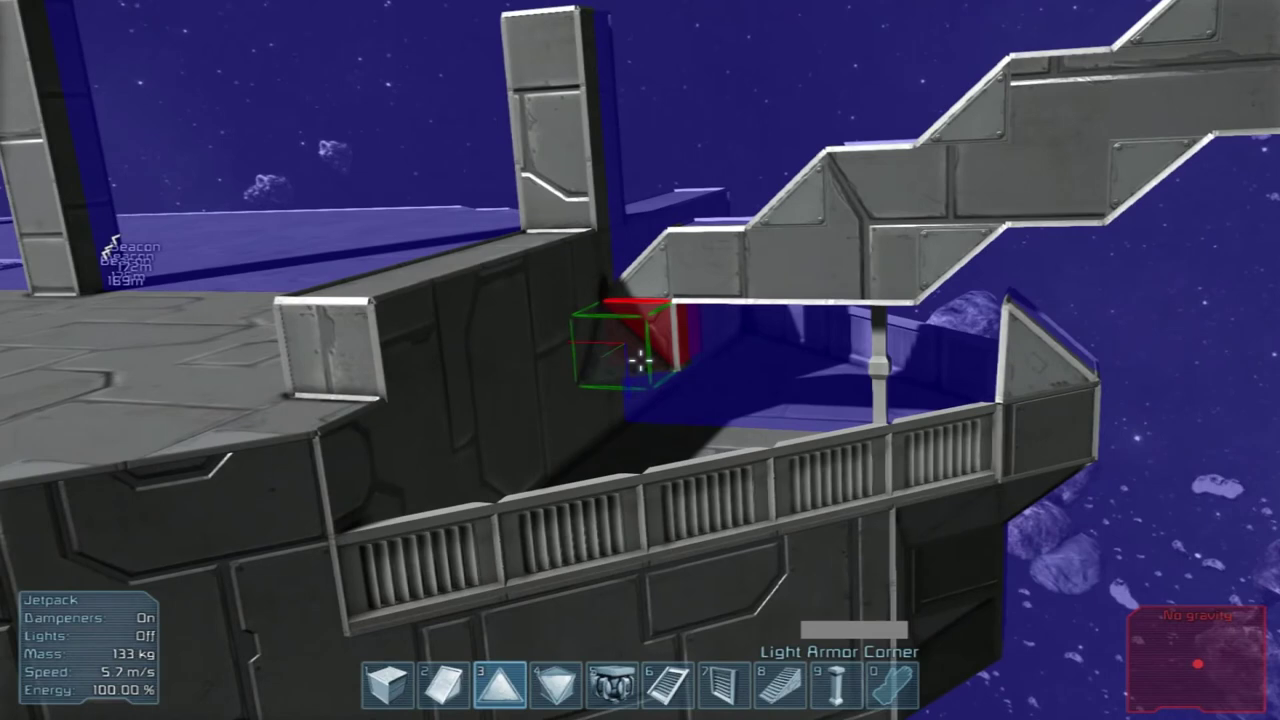
{"action": "key", "text": "2"}
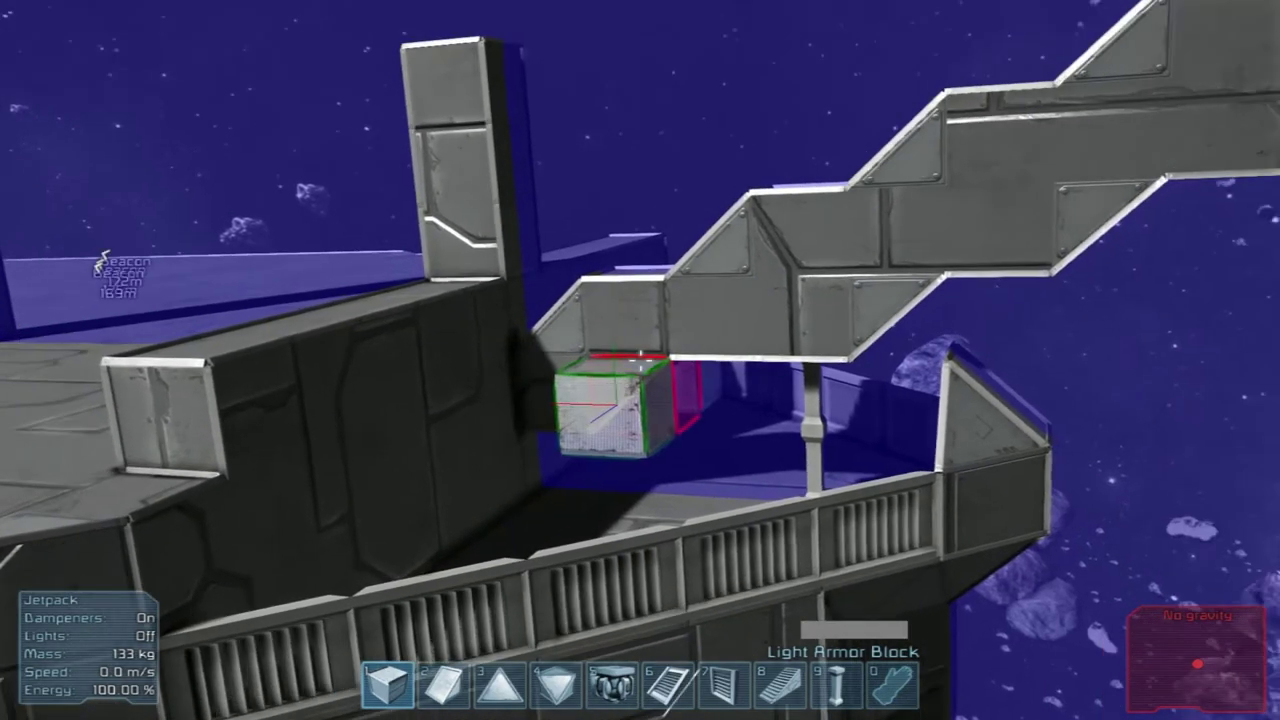
{"action": "key", "text": "w"}
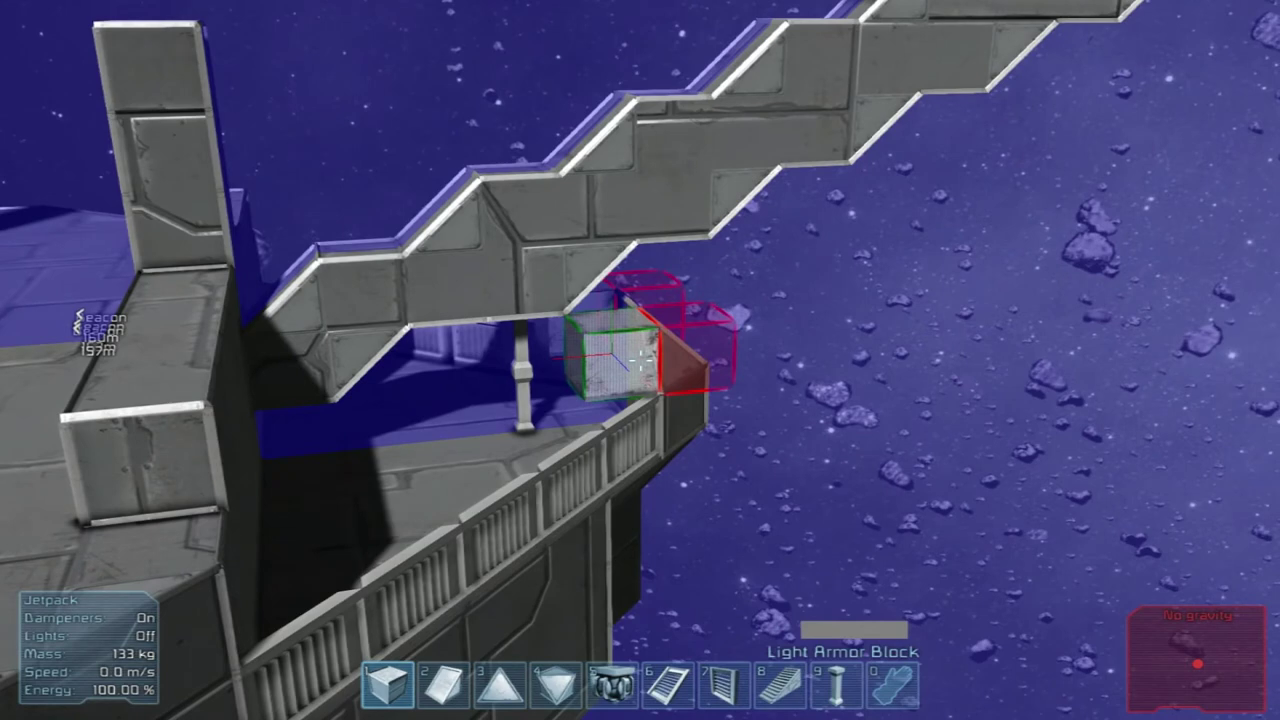
{"action": "key", "text": "w"}
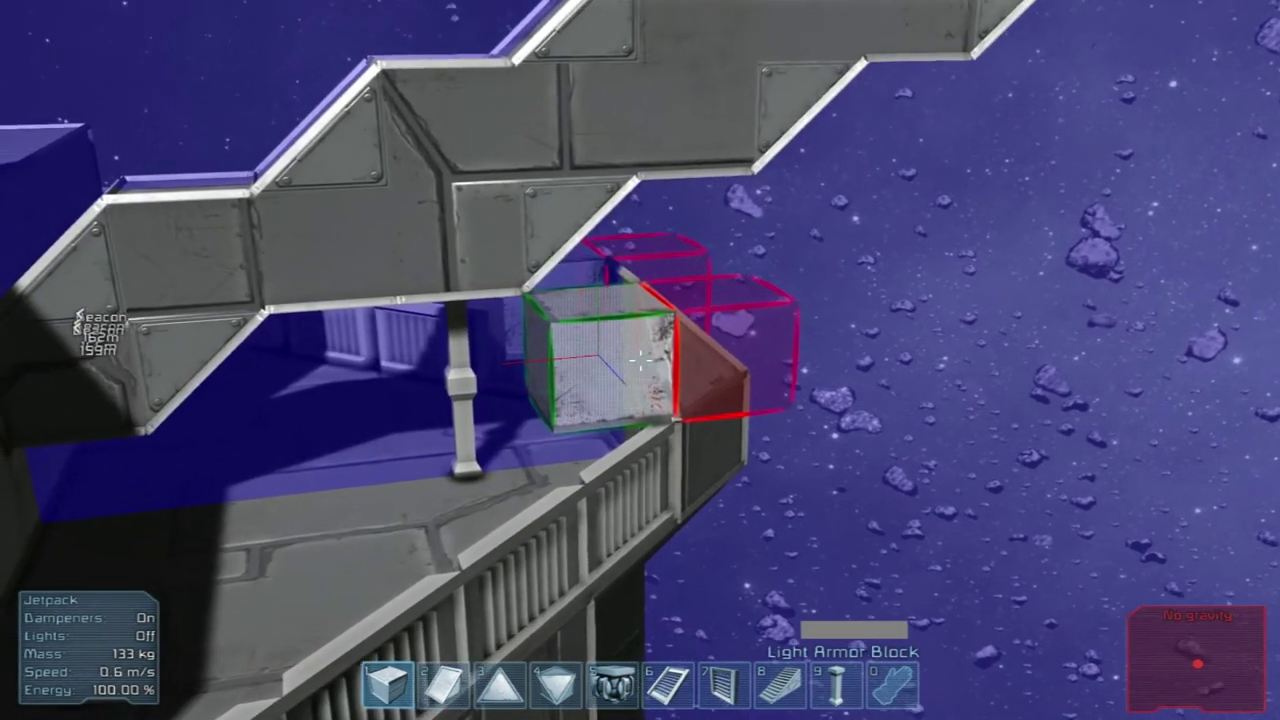
{"action": "key", "text": "6"}
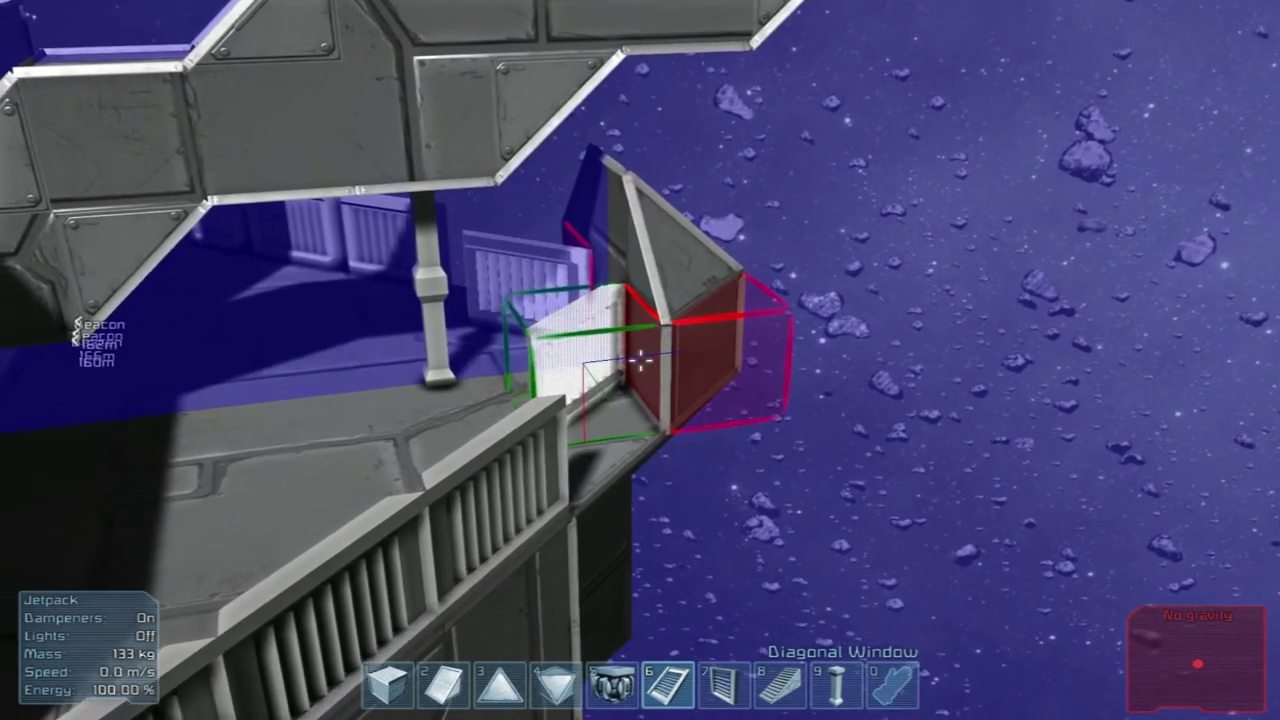
{"action": "key", "text": "w"}
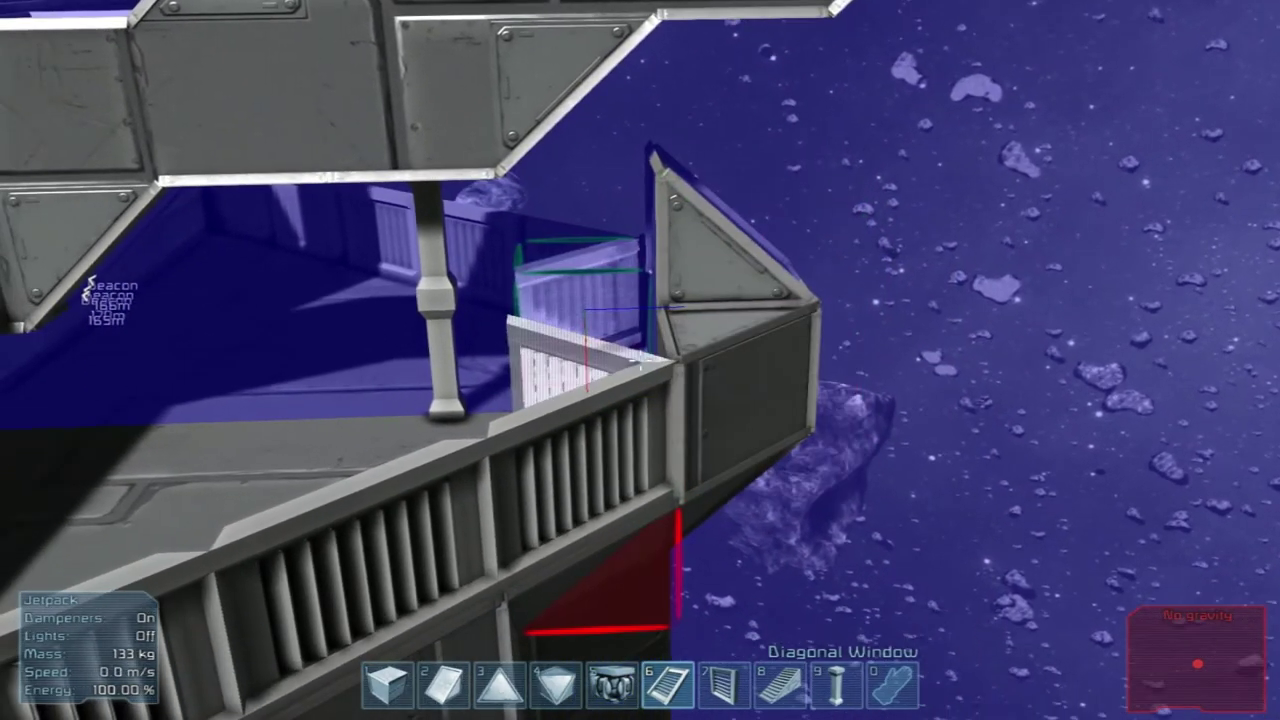
{"action": "right_click", "coordinate": [640, 360]}
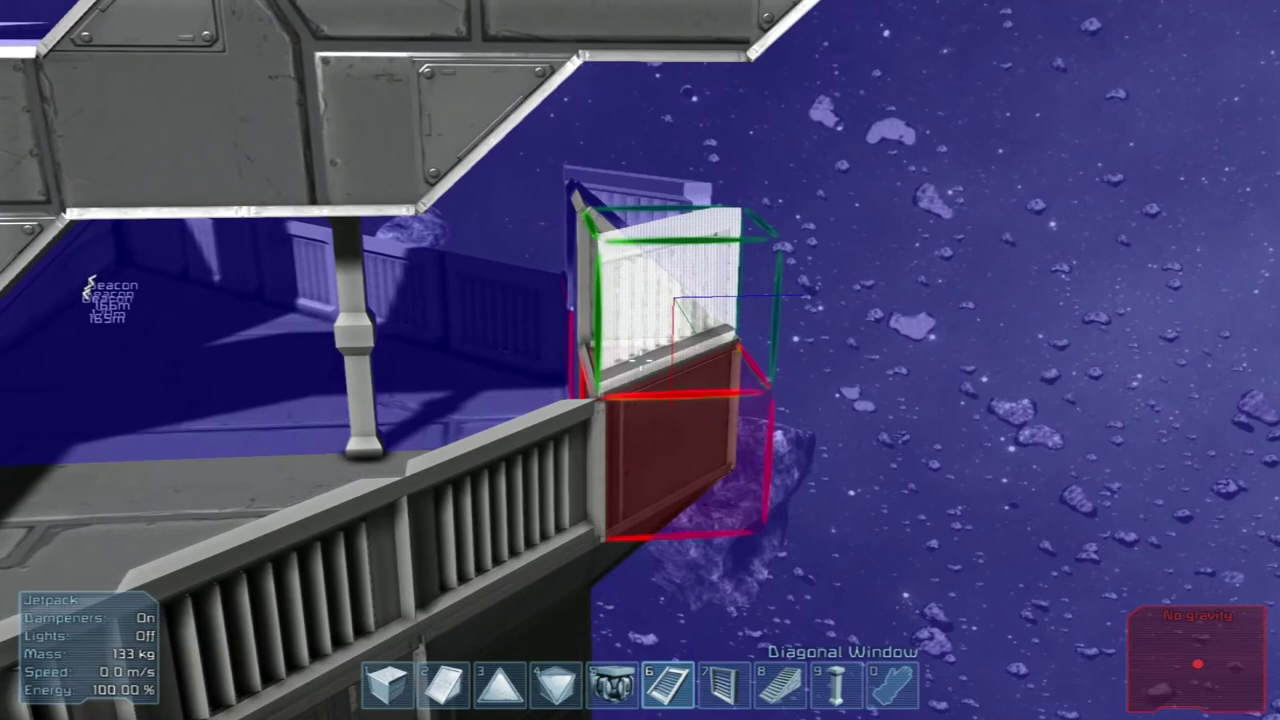
{"action": "key", "text": "3"}
{"action": "left_click", "coordinate": [640, 360]}
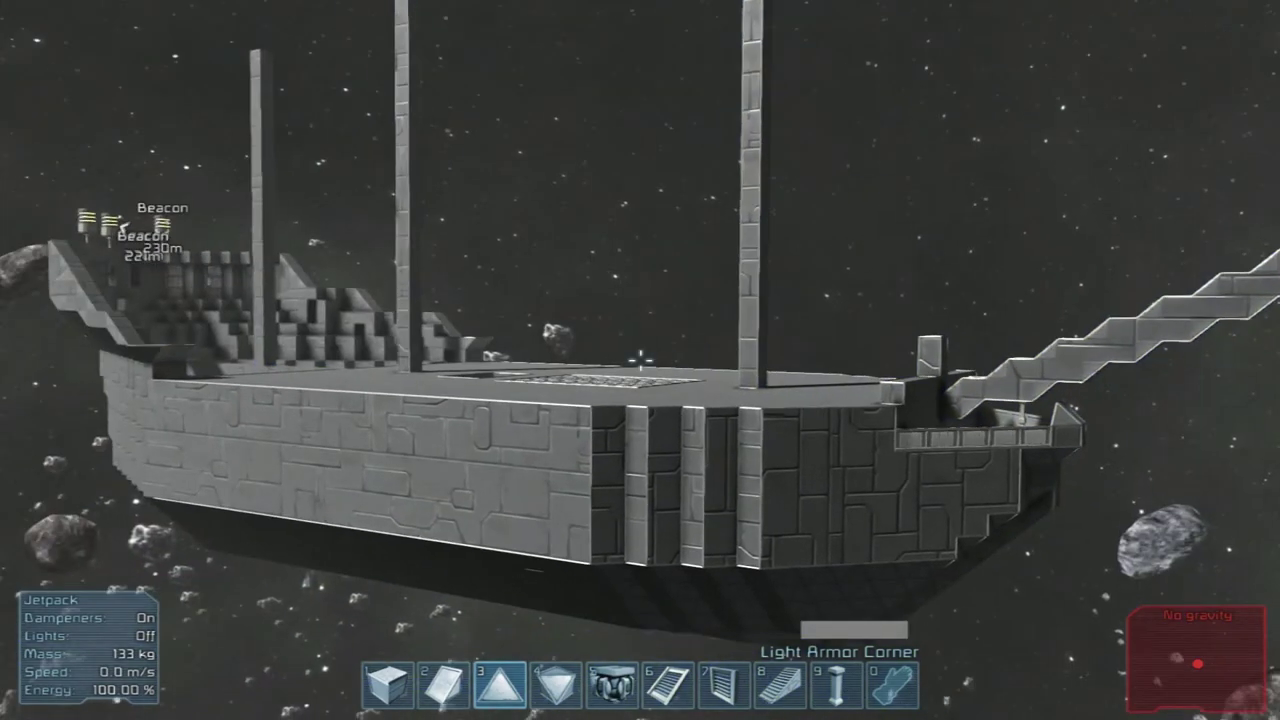
Place one light armor corner on the deck's front corner beside the stairway, cancelling the line drag
{"action": "key", "text": "w"}
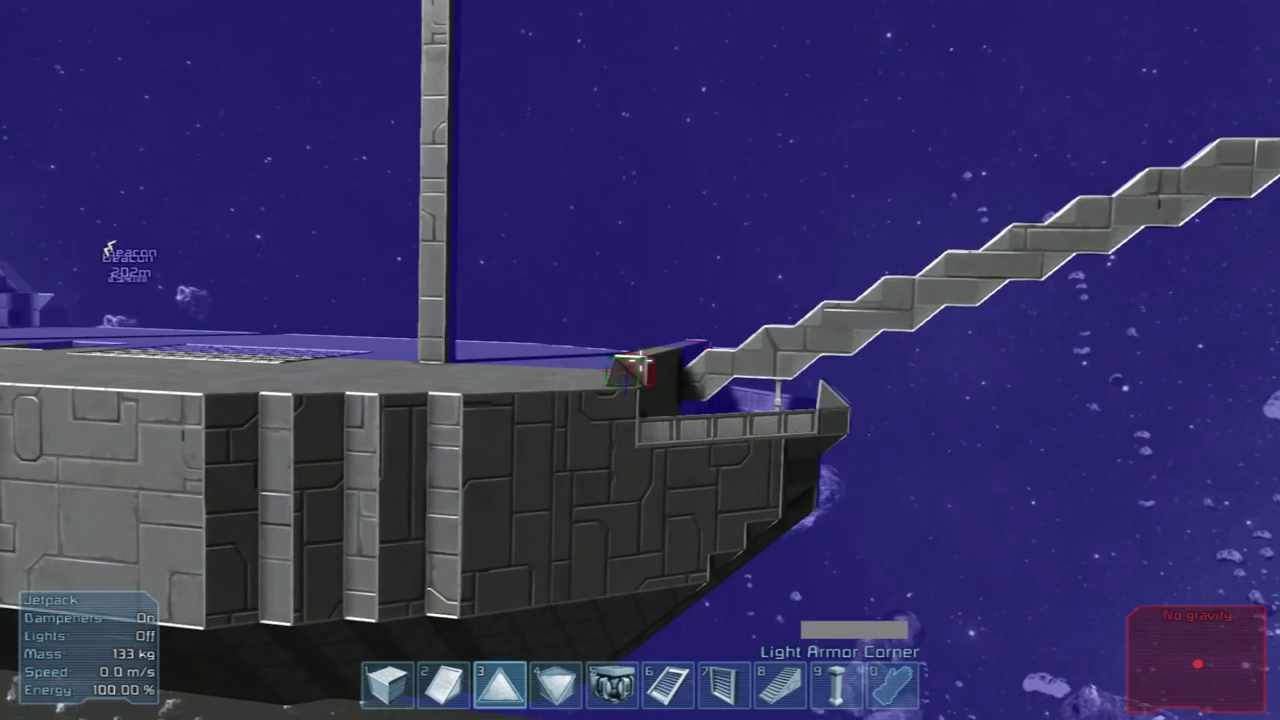
{"action": "left_click", "coordinate": [640, 360]}
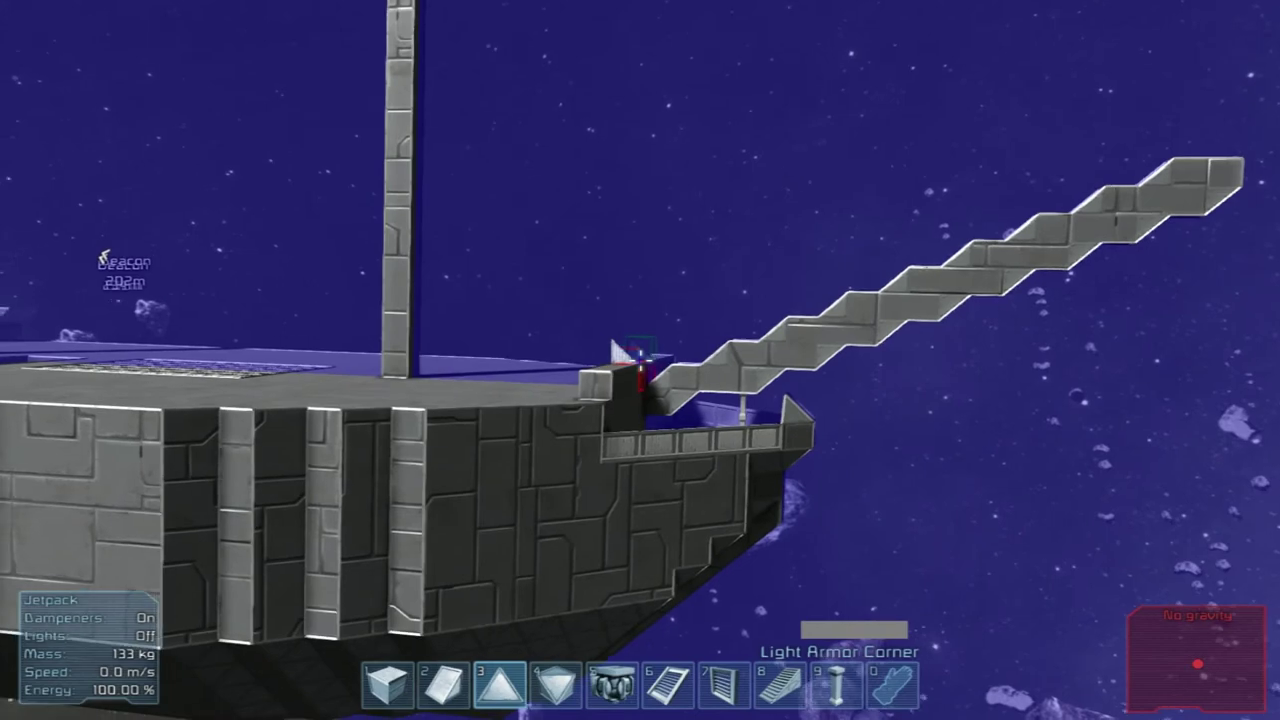
{"action": "left_click_drag", "start_coordinate": [640, 360], "coordinate": [640, 360]}
{"action": "key", "text": "w"}
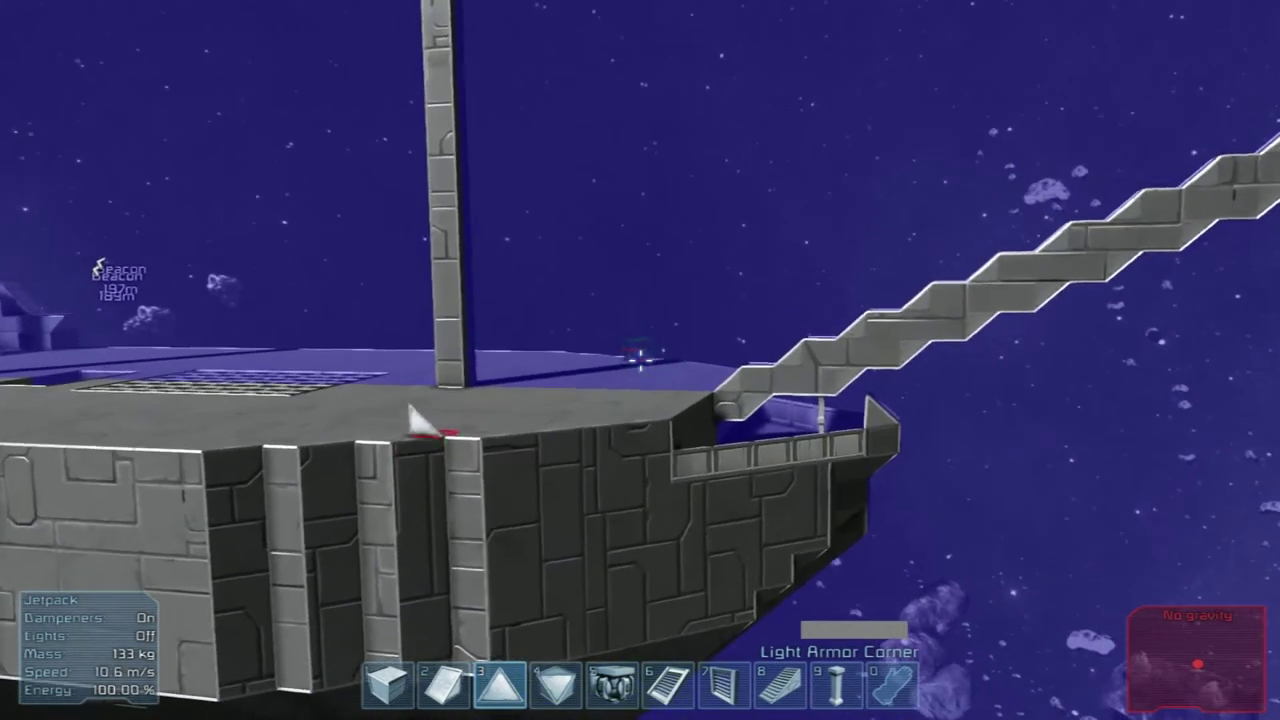
{"action": "key", "text": "w"}
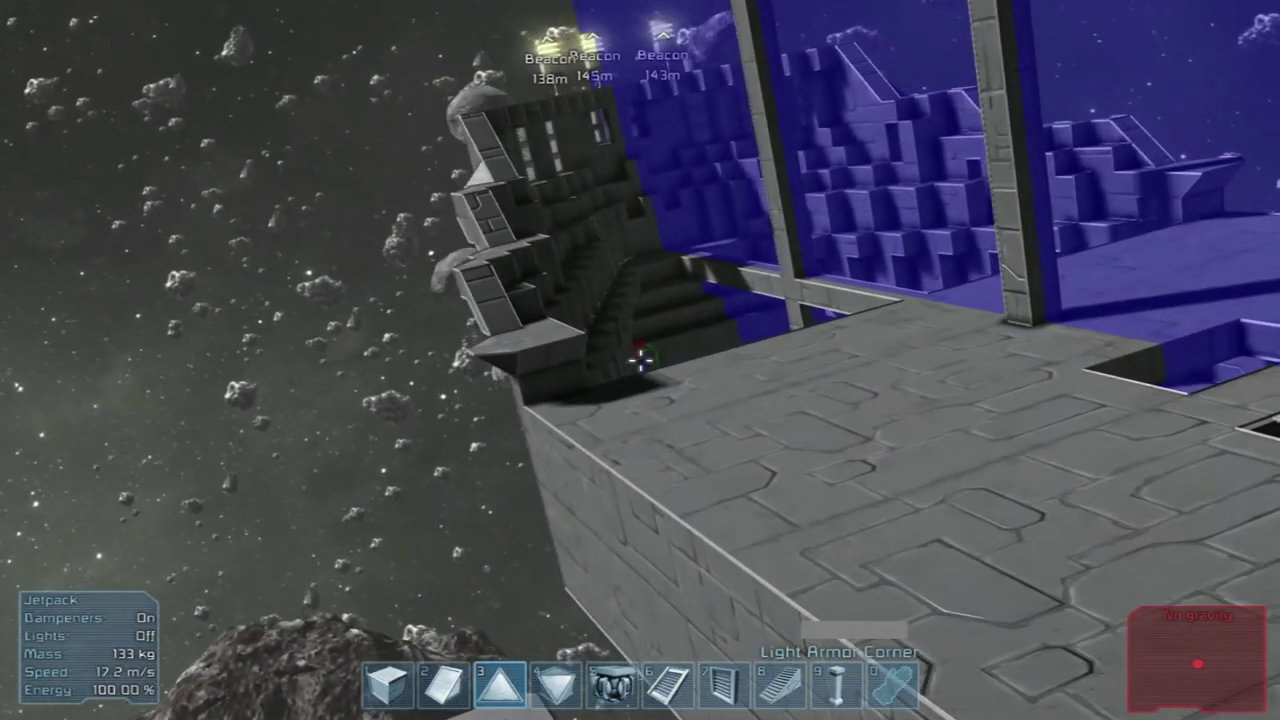
{"action": "key", "text": "7"}
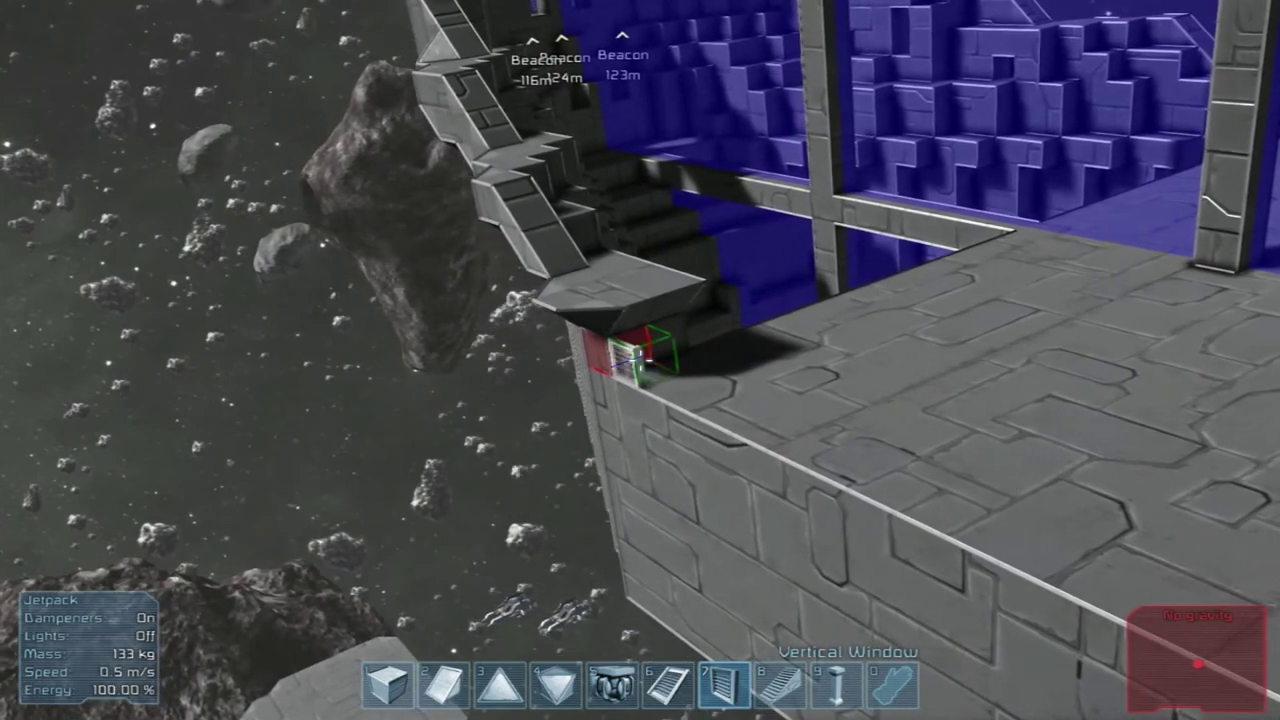
Lay a row of vertical windows along the deck edge
{"action": "left_click_drag", "start_coordinate": [640, 360], "coordinate": [640, 360]}
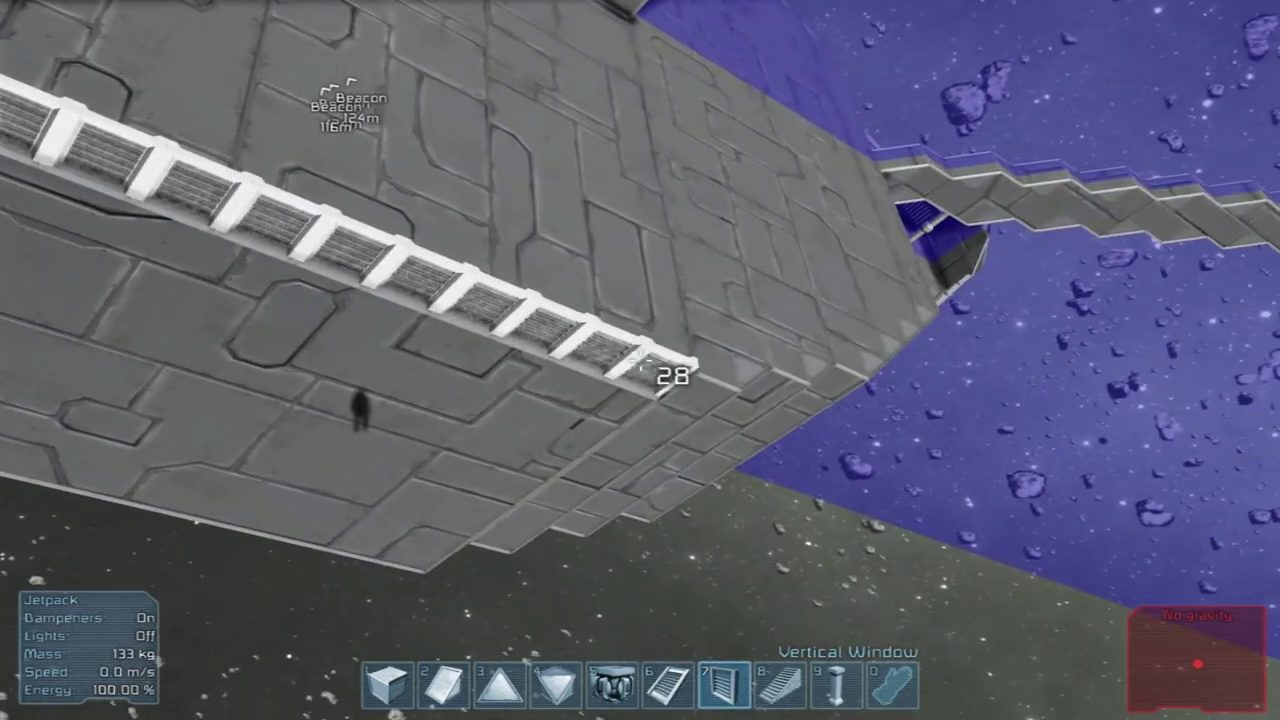
{"action": "left_click_drag", "start_coordinate": [640, 360], "coordinate": [640, 360]}
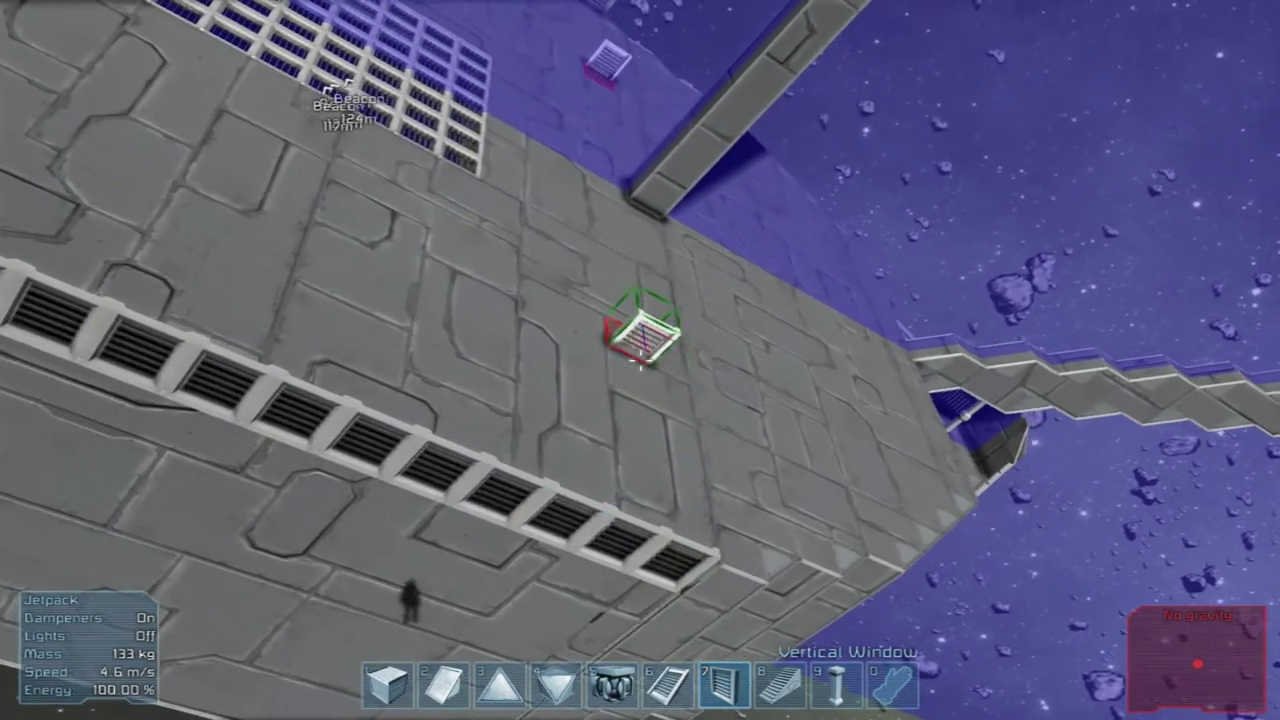
{"action": "key", "text": "w"}
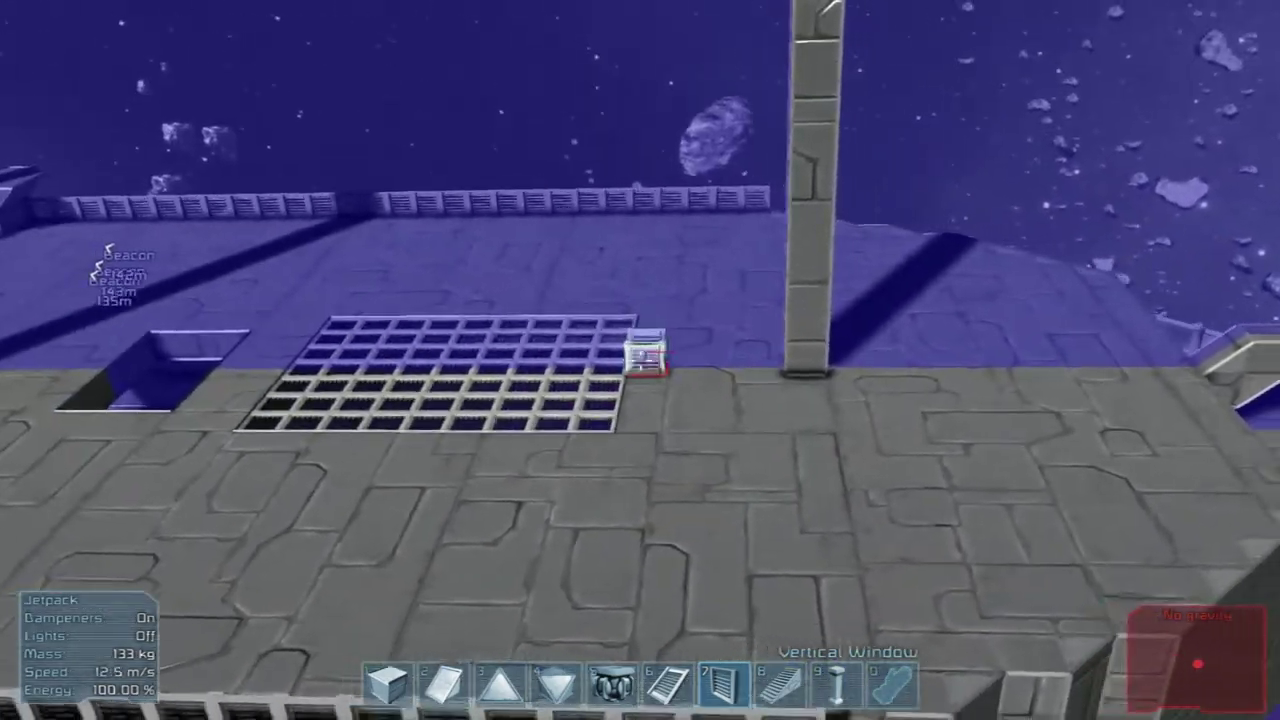
{"action": "key", "text": "w"}
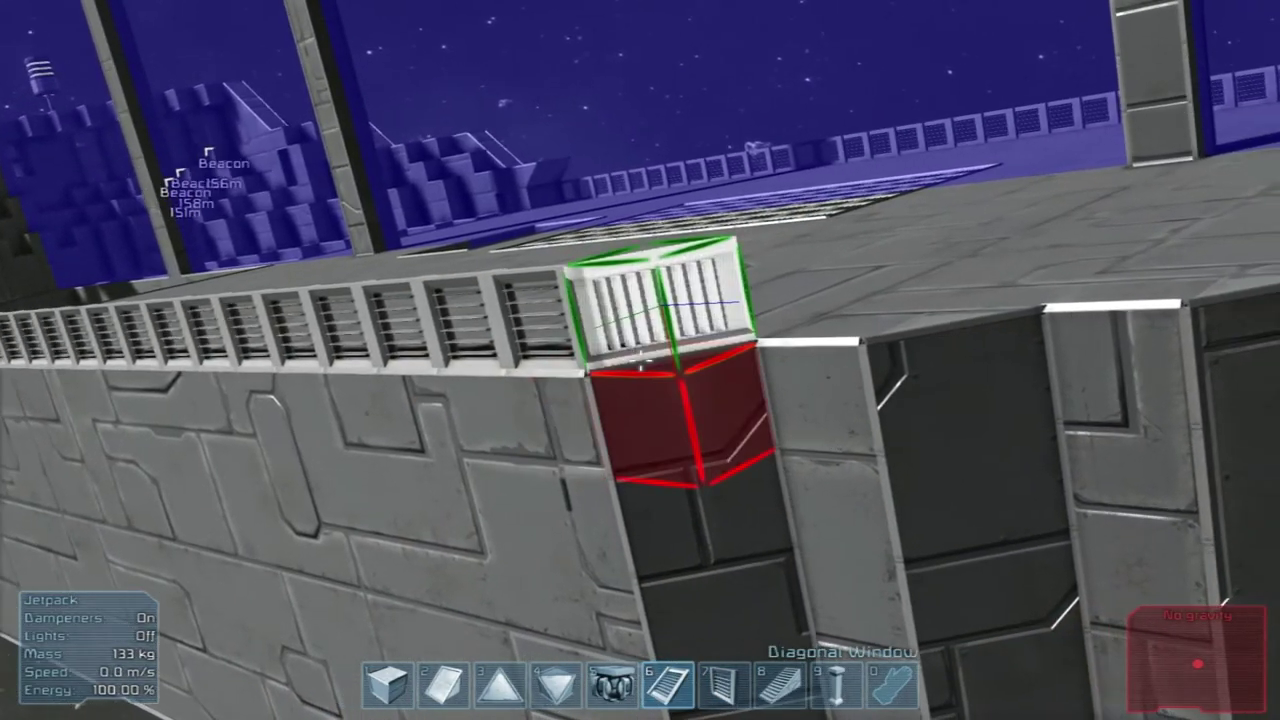
Add single rotated vertical windows at the row's end, continuing around the corner by the mast
{"action": "left_click", "coordinate": [640, 362]}
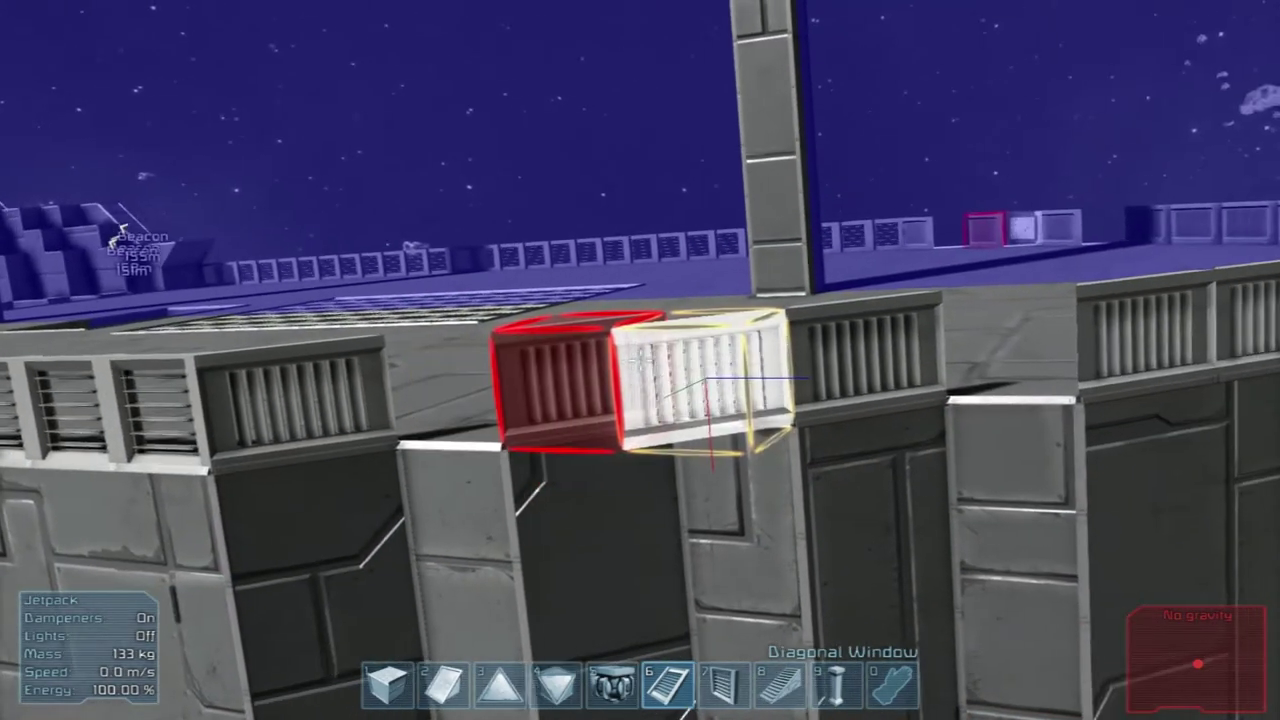
{"action": "key", "text": "Insert"}
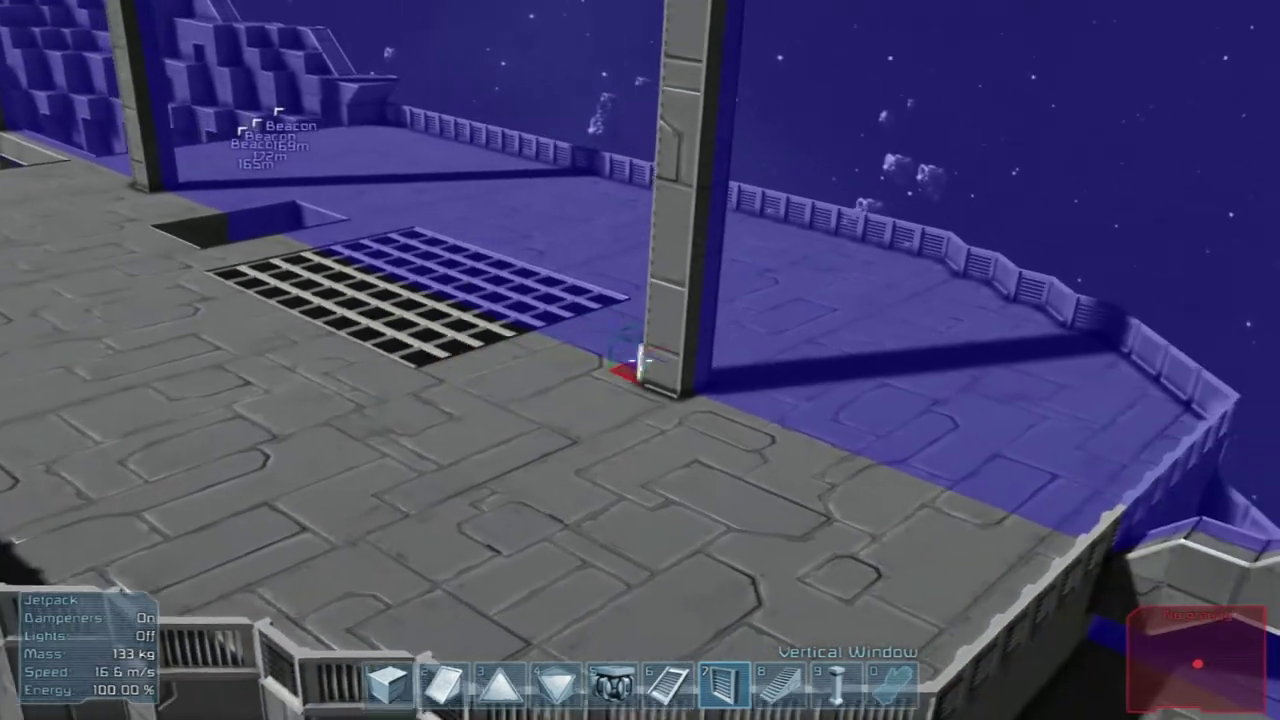
{"action": "left_click", "coordinate": [640, 360]}
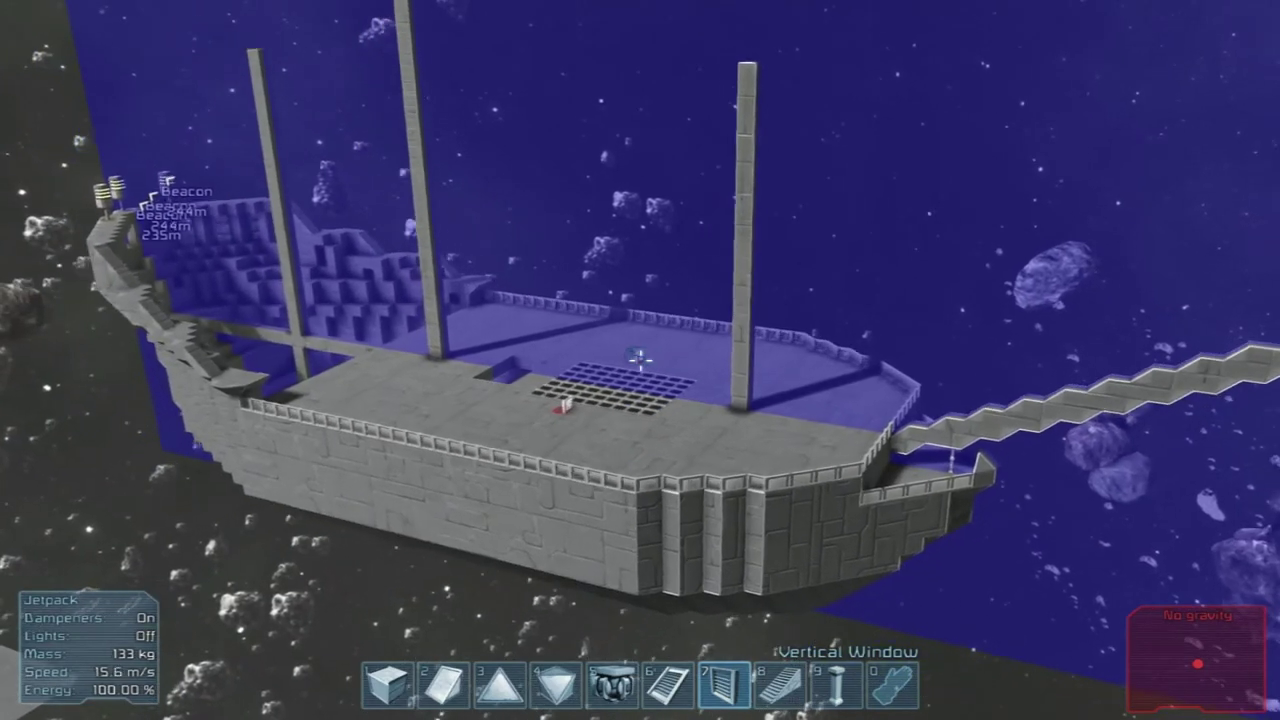
{"action": "key", "text": "m"}
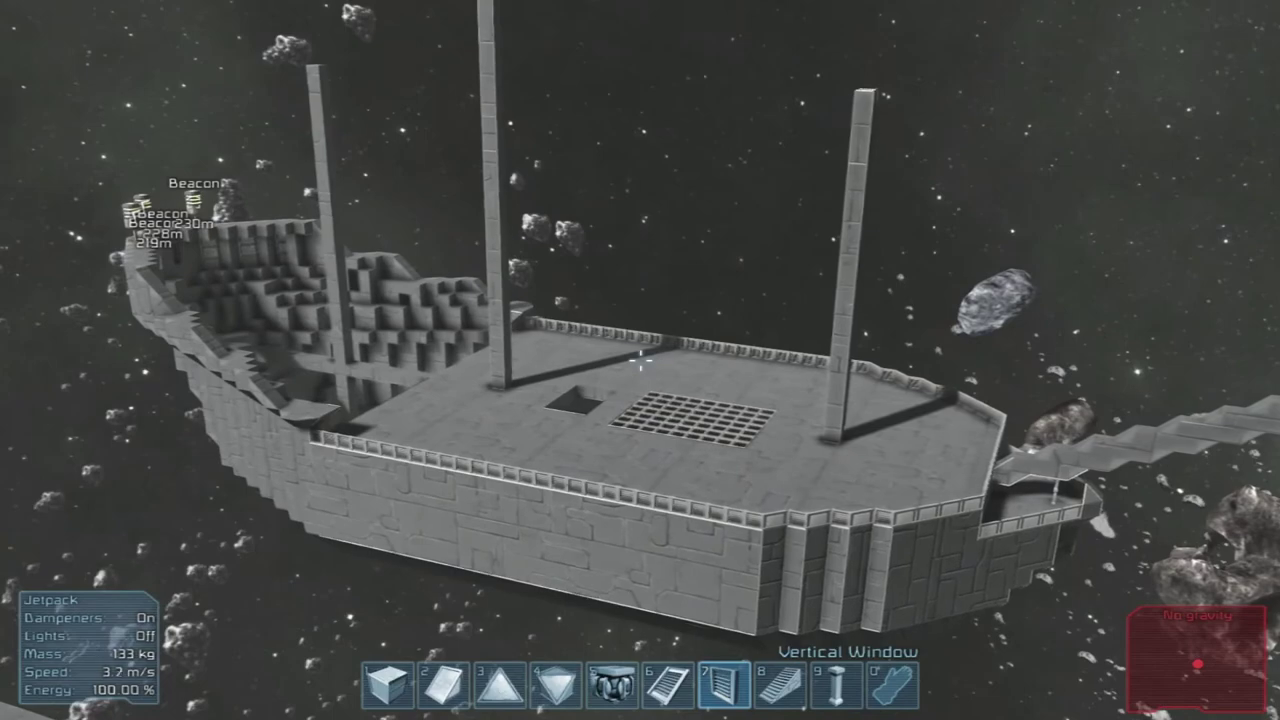
{"action": "key", "text": "m"}
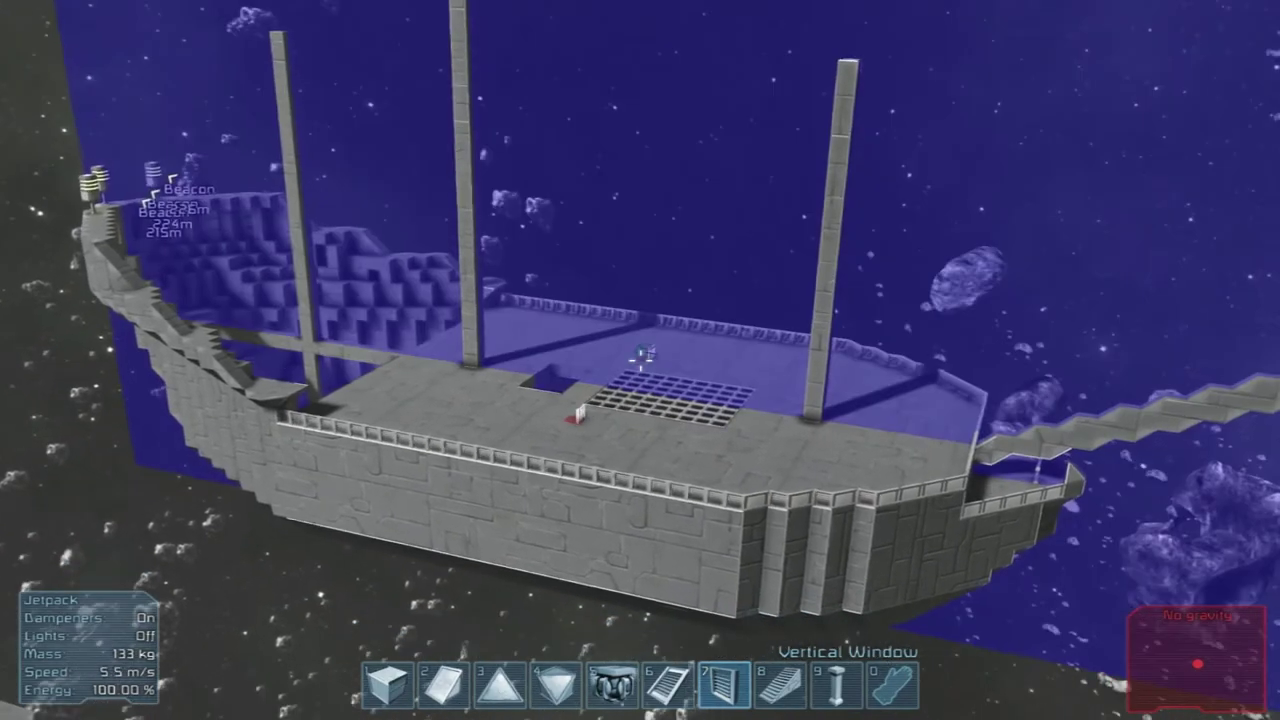
{"action": "key", "text": "w"}
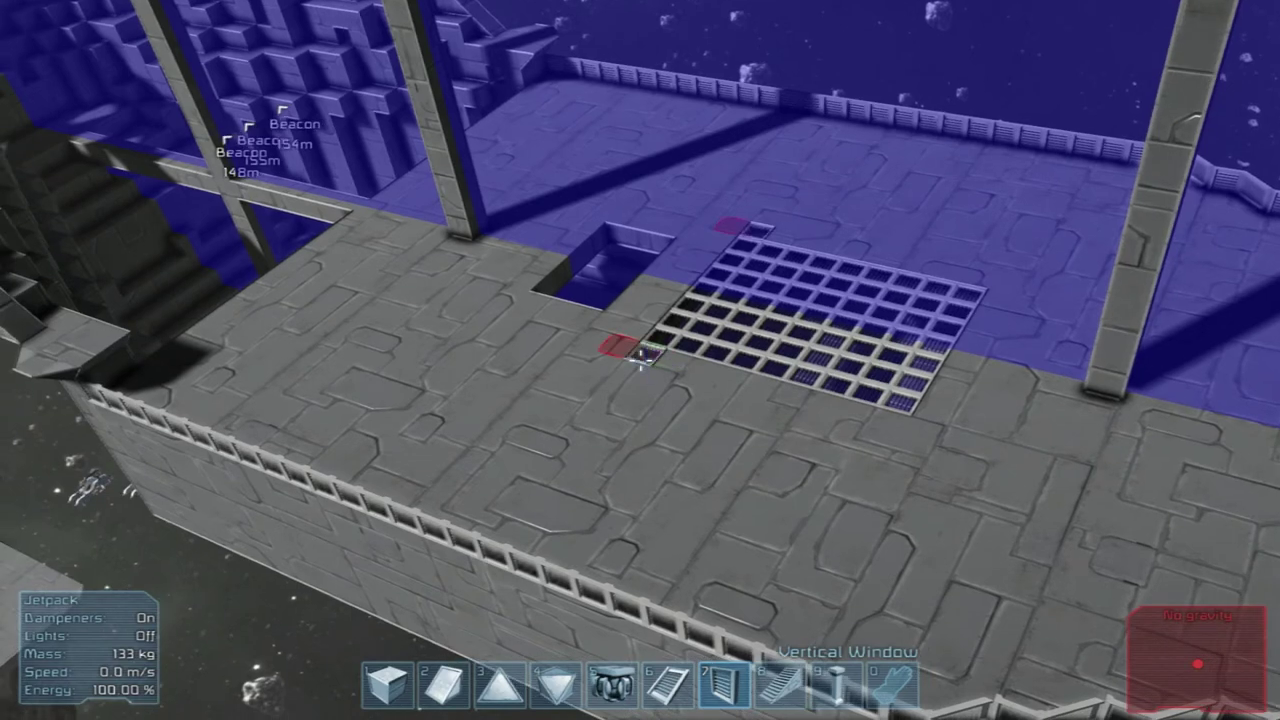
Fill the cargo hatch opening with rows and areas of grating, then inspect the finished grid
{"action": "left_click_drag", "start_coordinate": [640, 357], "coordinate": [640, 360]}
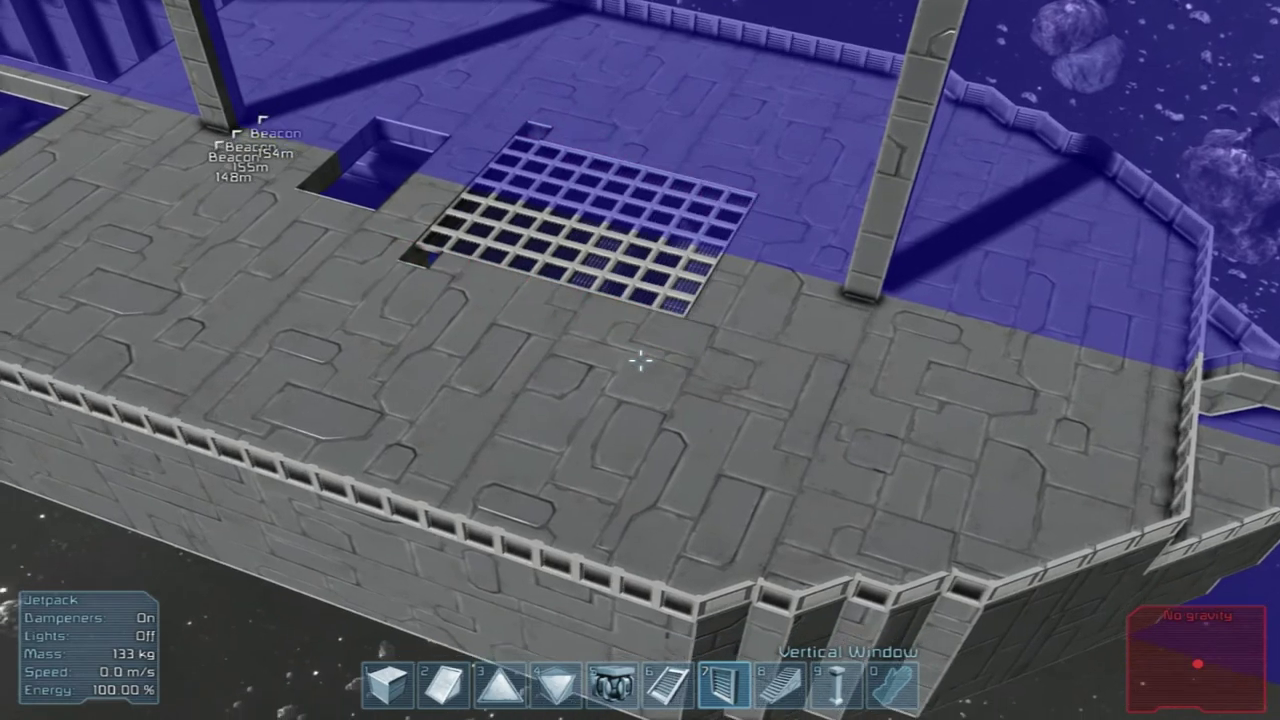
{"action": "left_click_drag", "start_coordinate": [640, 360], "coordinate": [640, 360]}
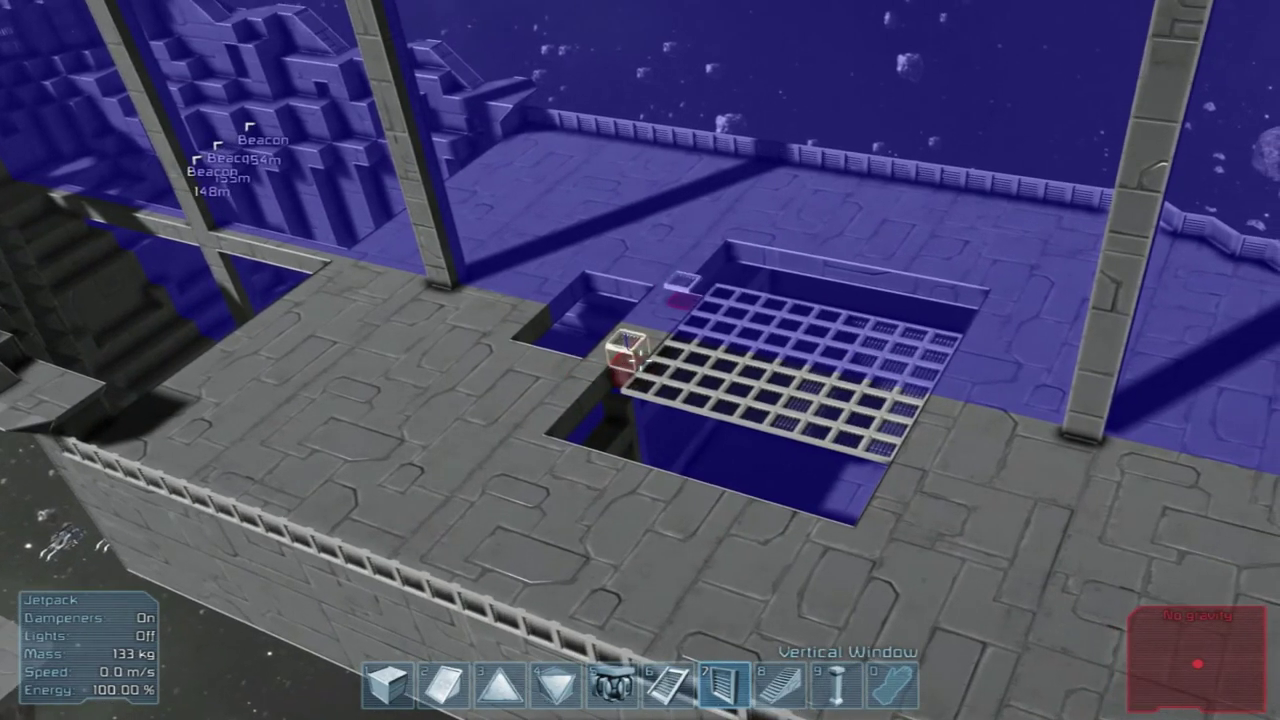
{"action": "left_click_drag", "start_coordinate": [640, 360], "coordinate": [640, 360]}
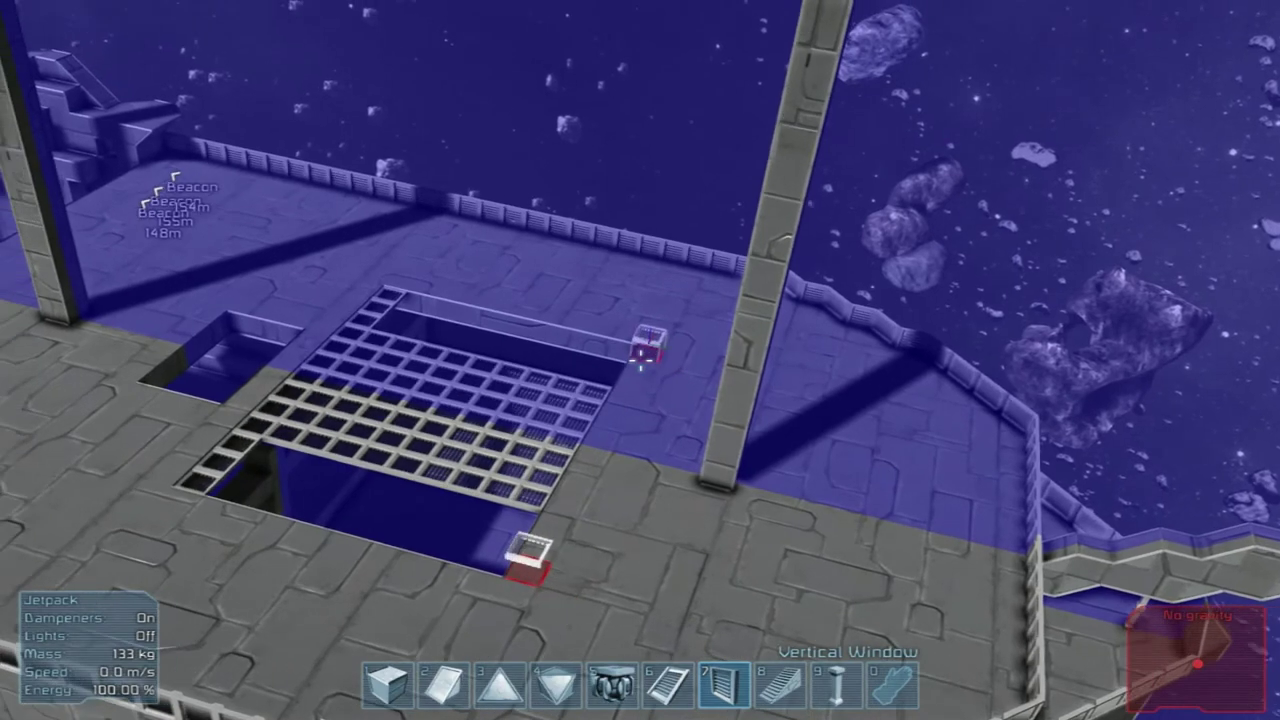
{"action": "left_click_drag", "start_coordinate": [640, 360], "coordinate": [640, 360]}
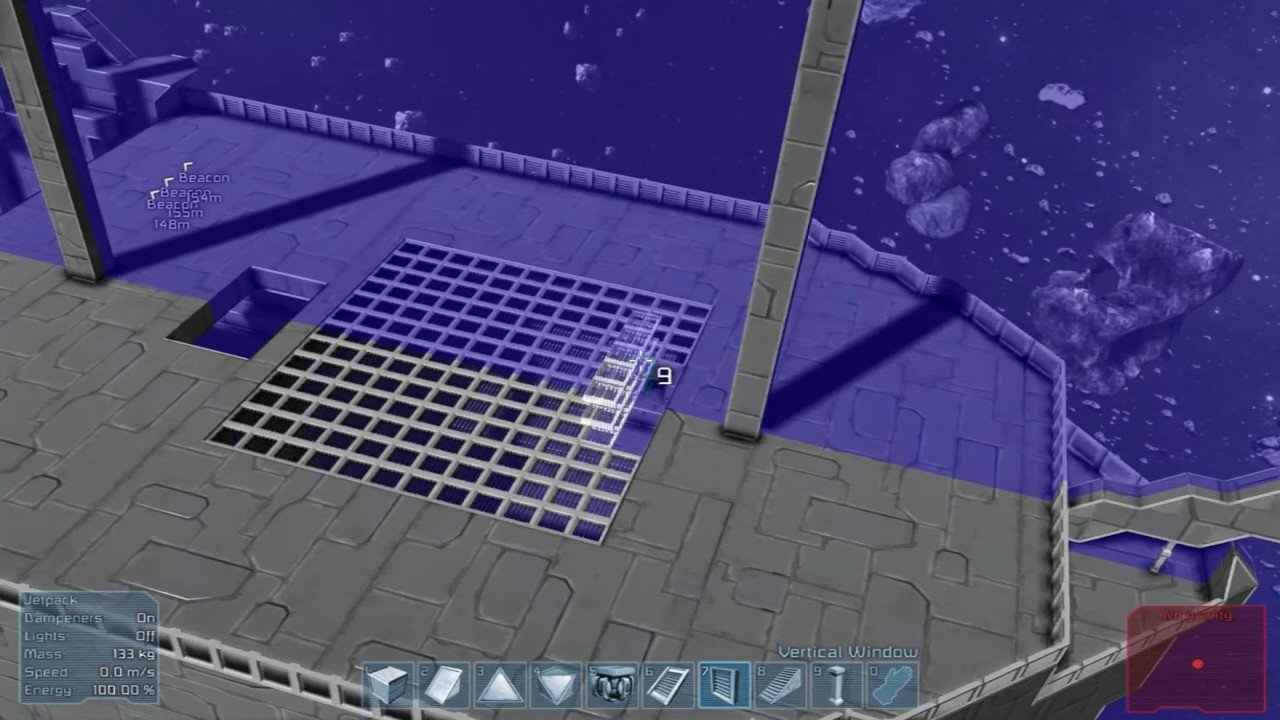
{"action": "left_click_drag", "start_coordinate": [640, 360], "coordinate": [640, 360]}
{"action": "key", "text": "a"}
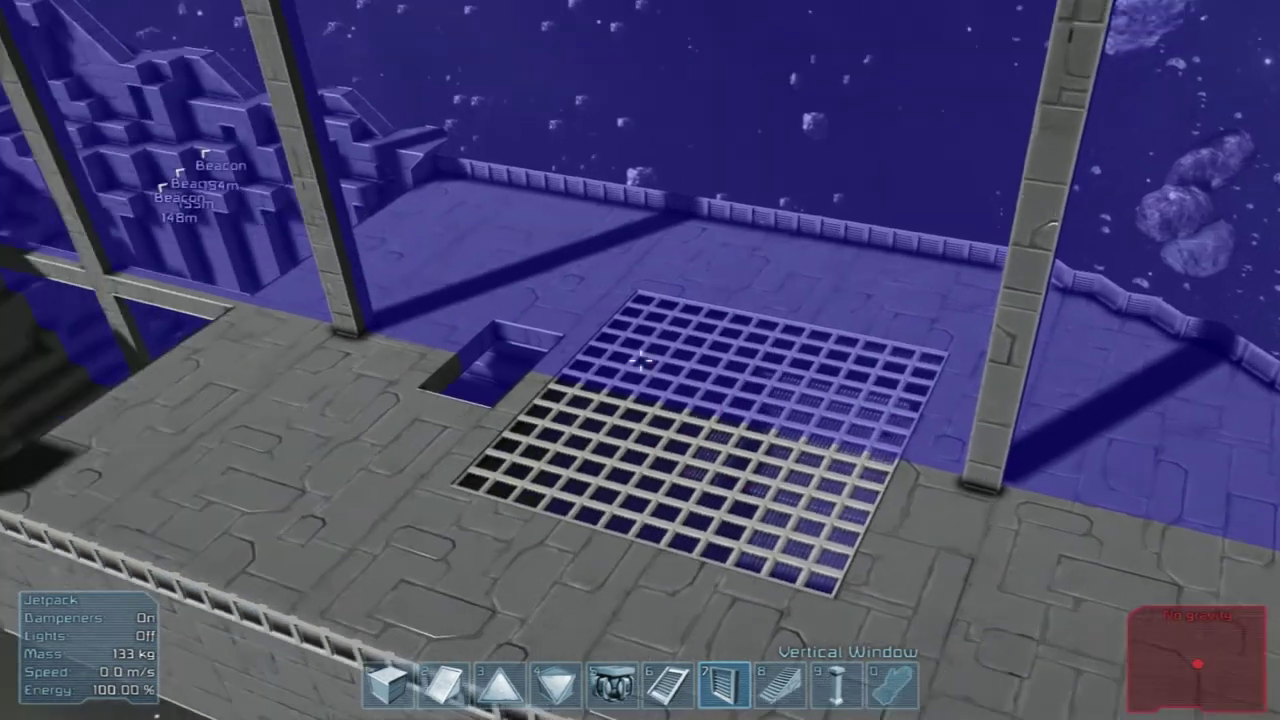
{"action": "key", "text": "a"}
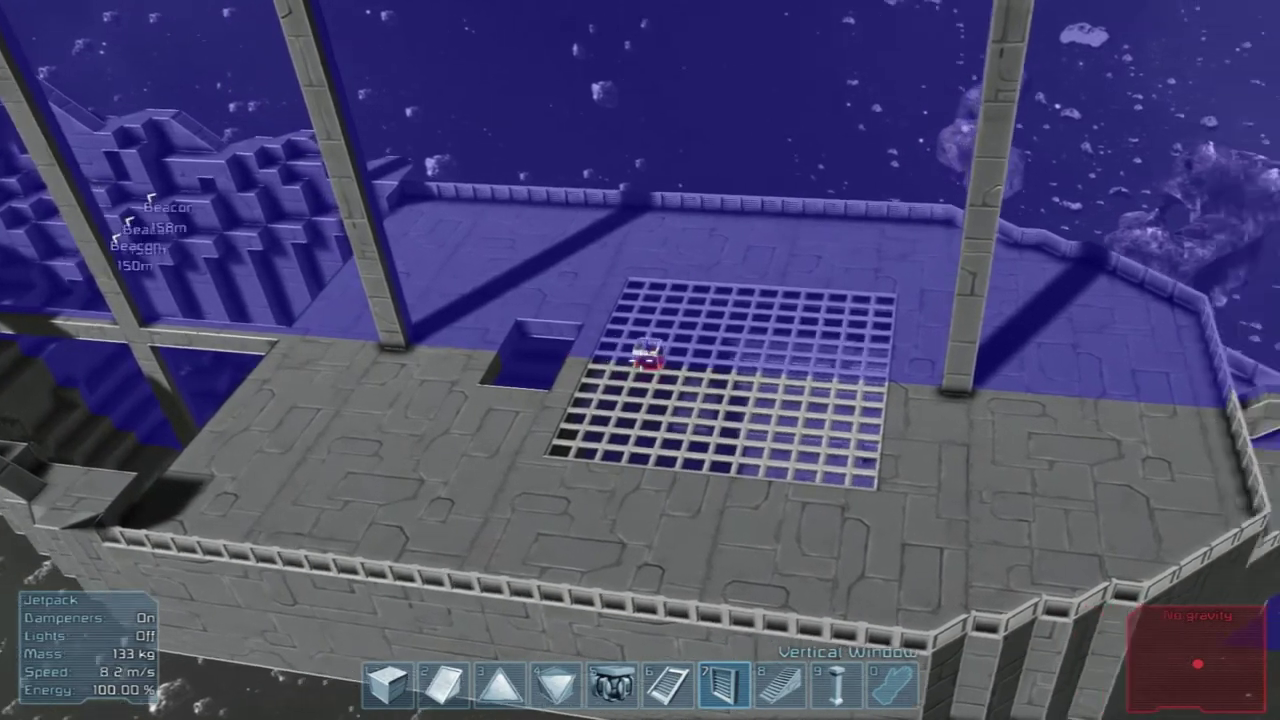
{"action": "left_click", "coordinate": [640, 360]}
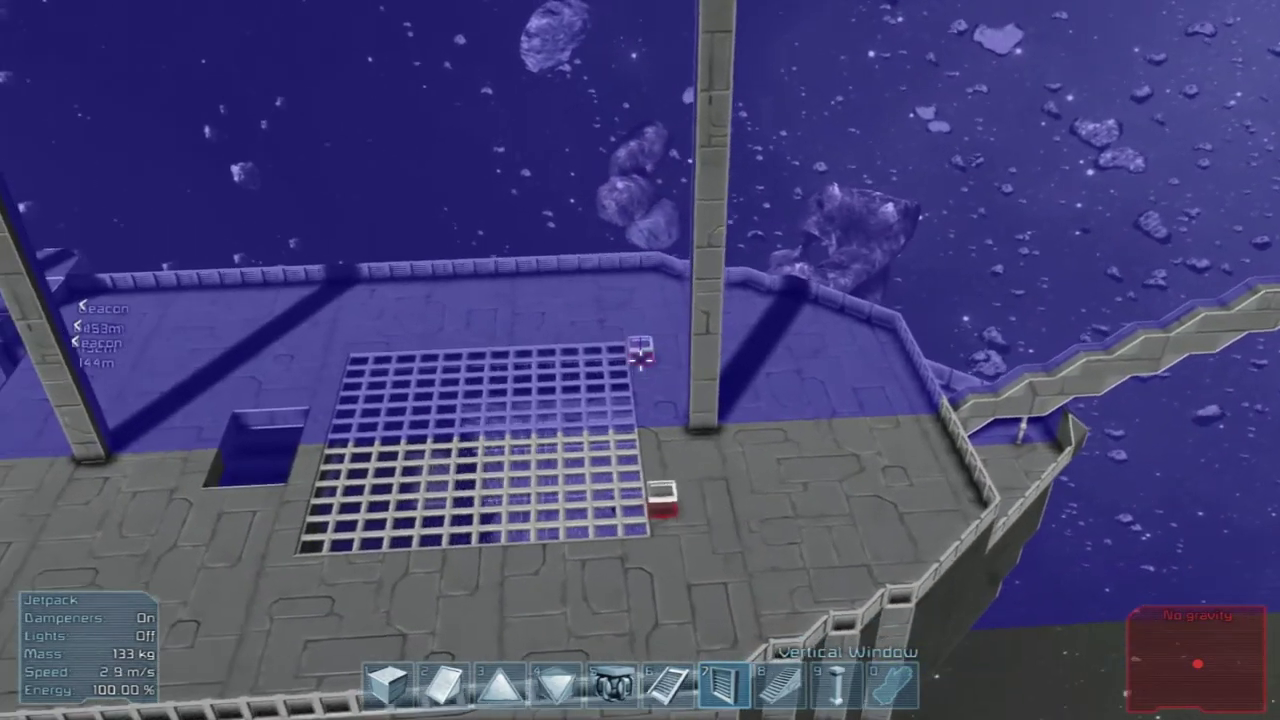
Delete a strip of grating along the hatch's right-hand columns to open a second deck hole
{"action": "key", "text": "a"}
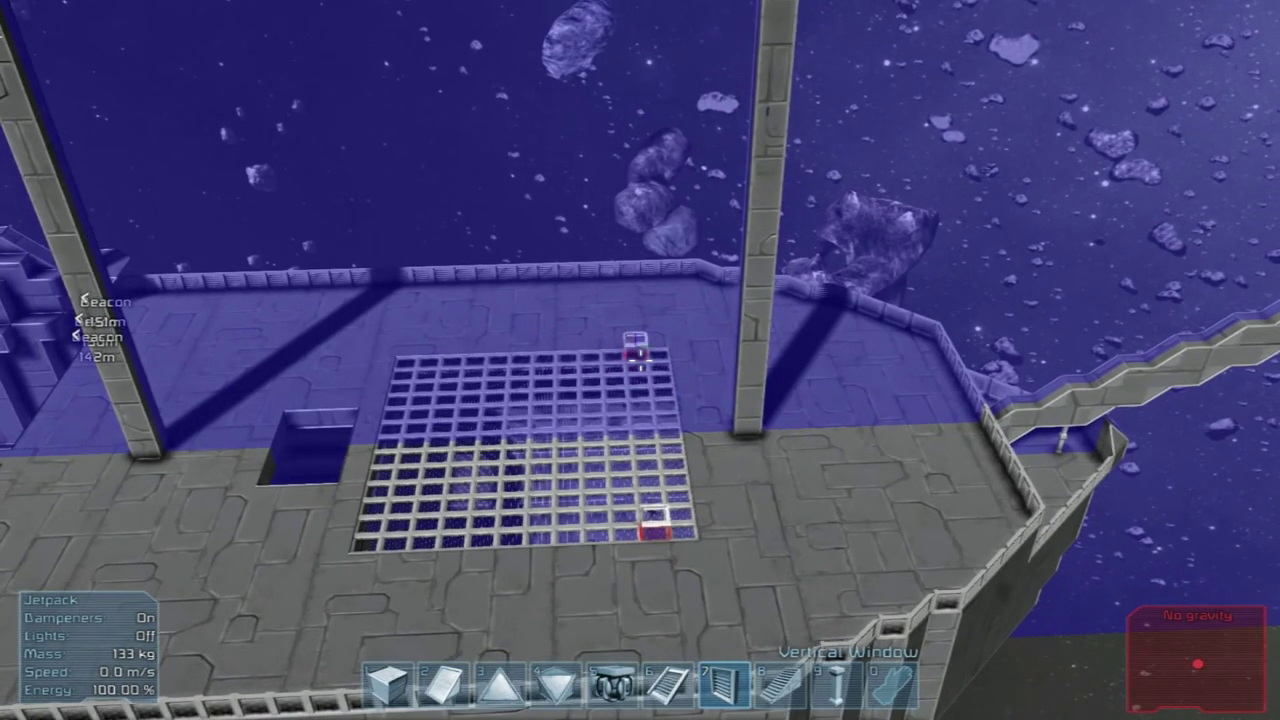
{"action": "left_click_drag", "start_coordinate": [640, 360], "coordinate": [640, 360]}
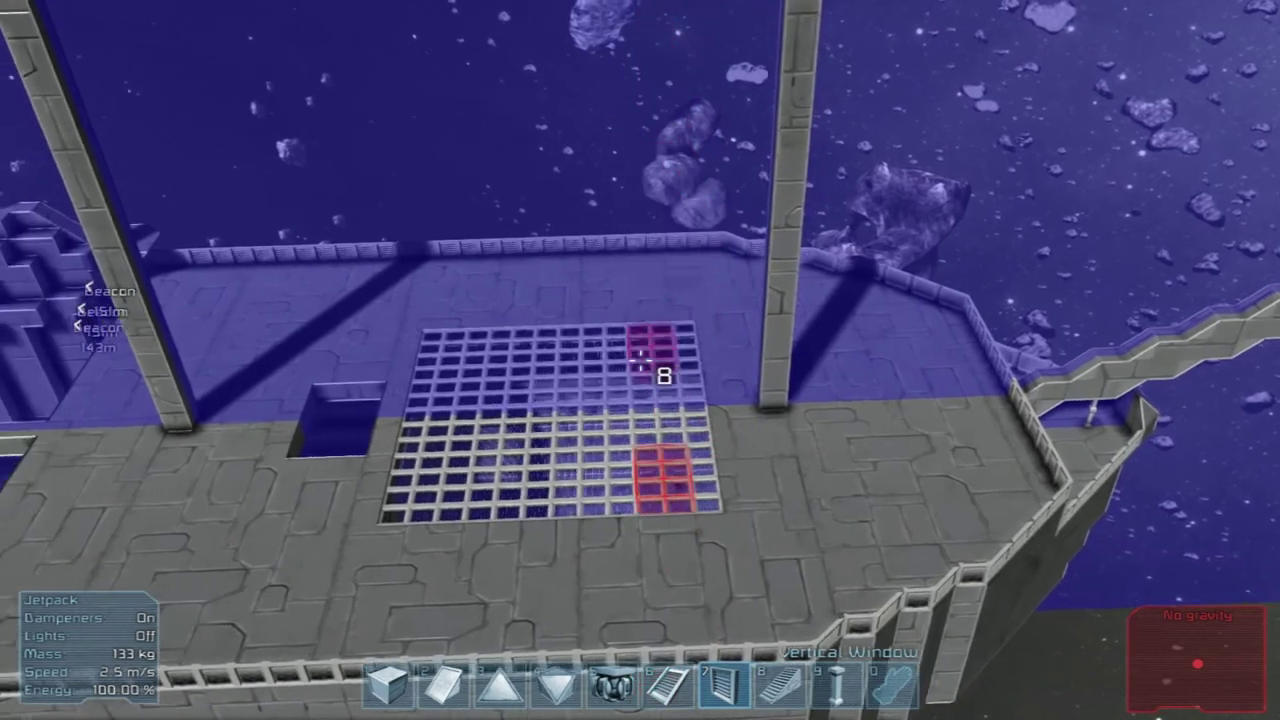
{"action": "left_click_drag", "start_coordinate": [640, 360], "coordinate": [640, 360]}
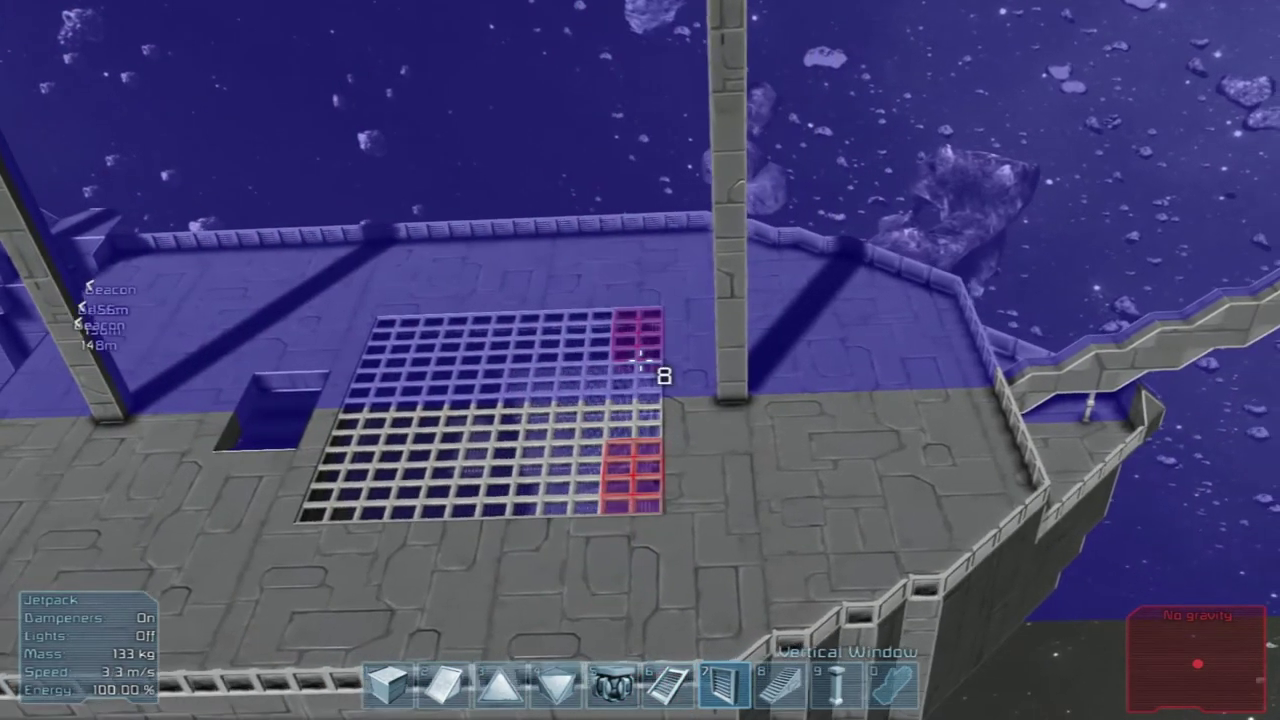
{"action": "left_click_drag", "start_coordinate": [640, 360], "coordinate": [640, 360]}
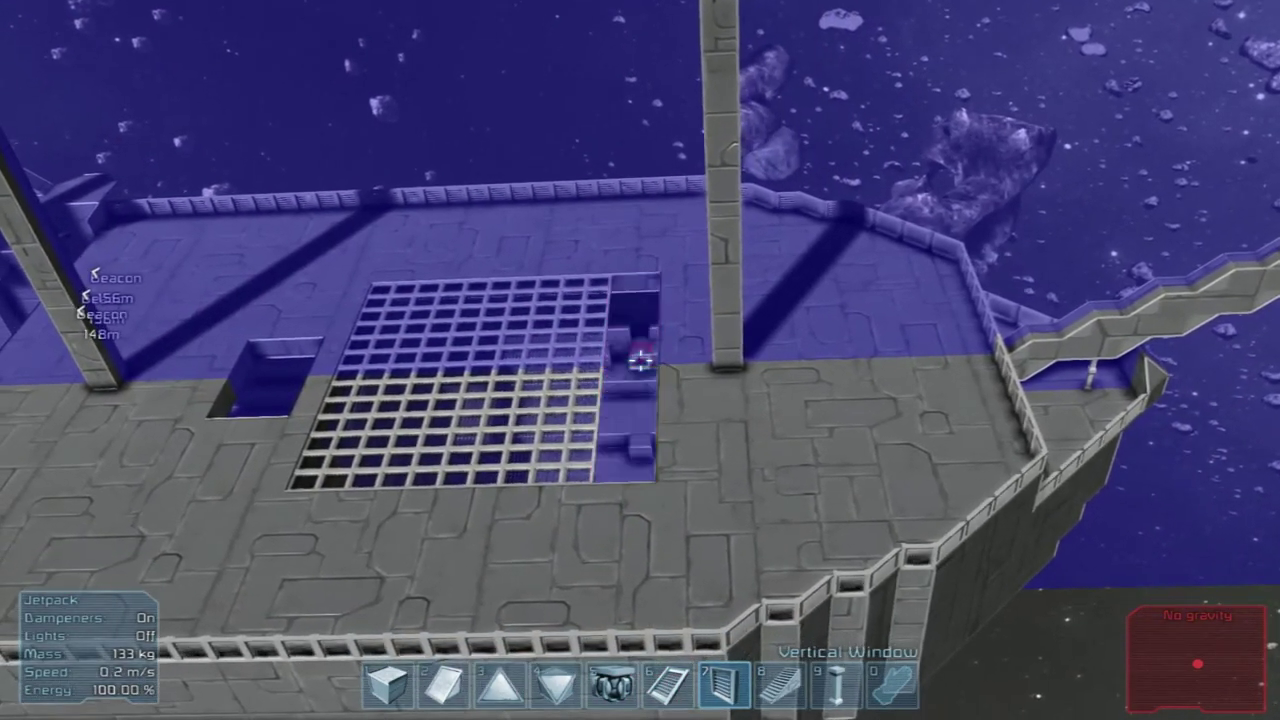
{"action": "key", "text": "1"}
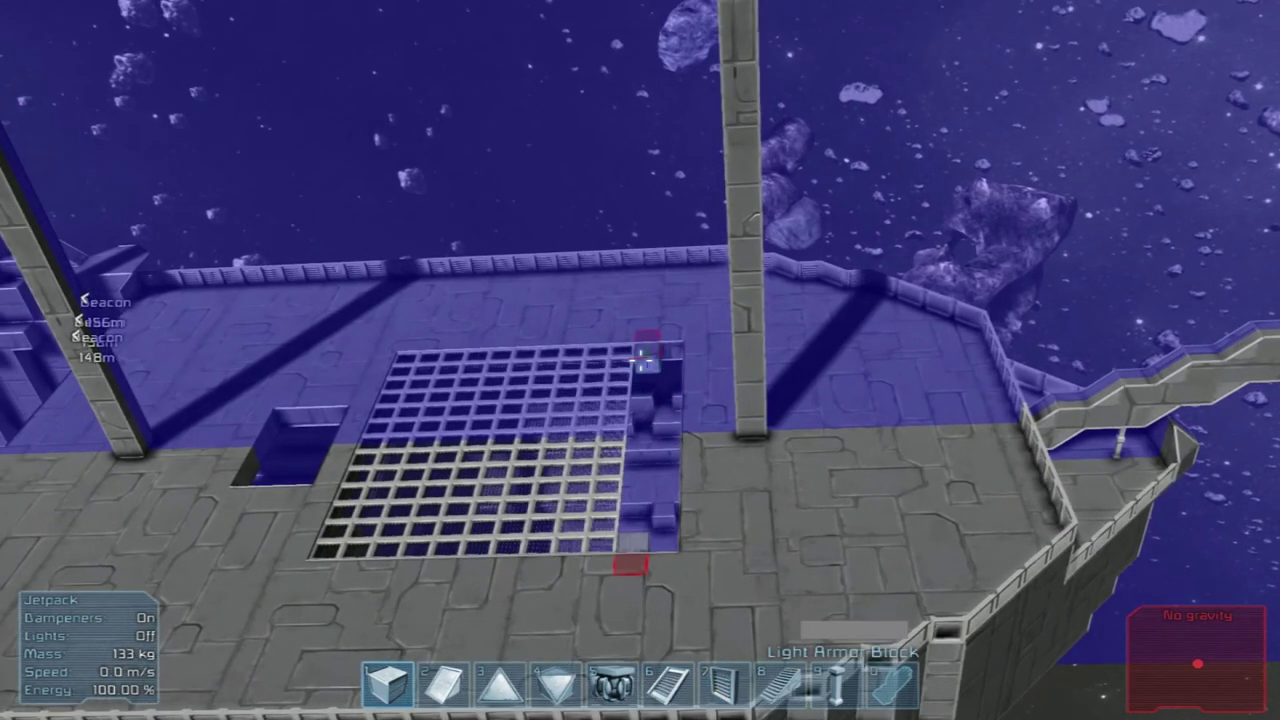
Test-place light armor blocks along the grate's rows, bottom edge and corner, then remove them
{"action": "left_click_drag", "start_coordinate": [640, 360], "coordinate": [640, 360]}
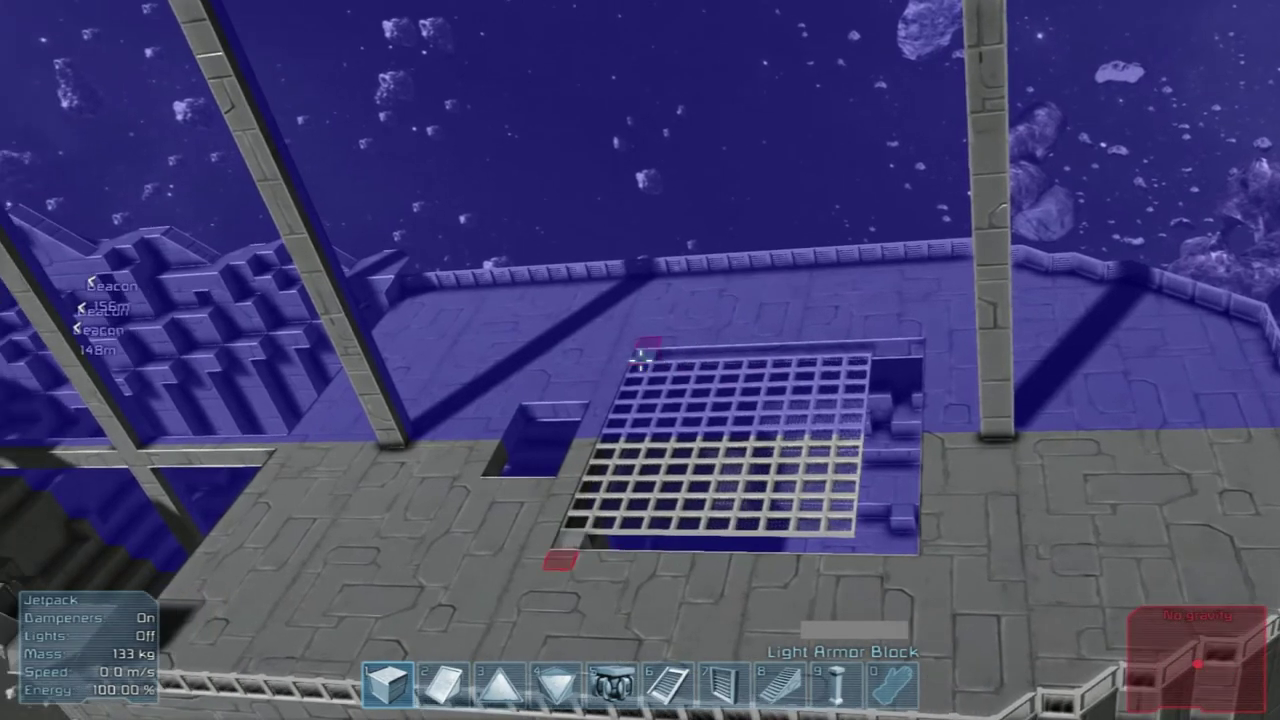
{"action": "left_click_drag", "start_coordinate": [640, 360], "coordinate": [640, 360]}
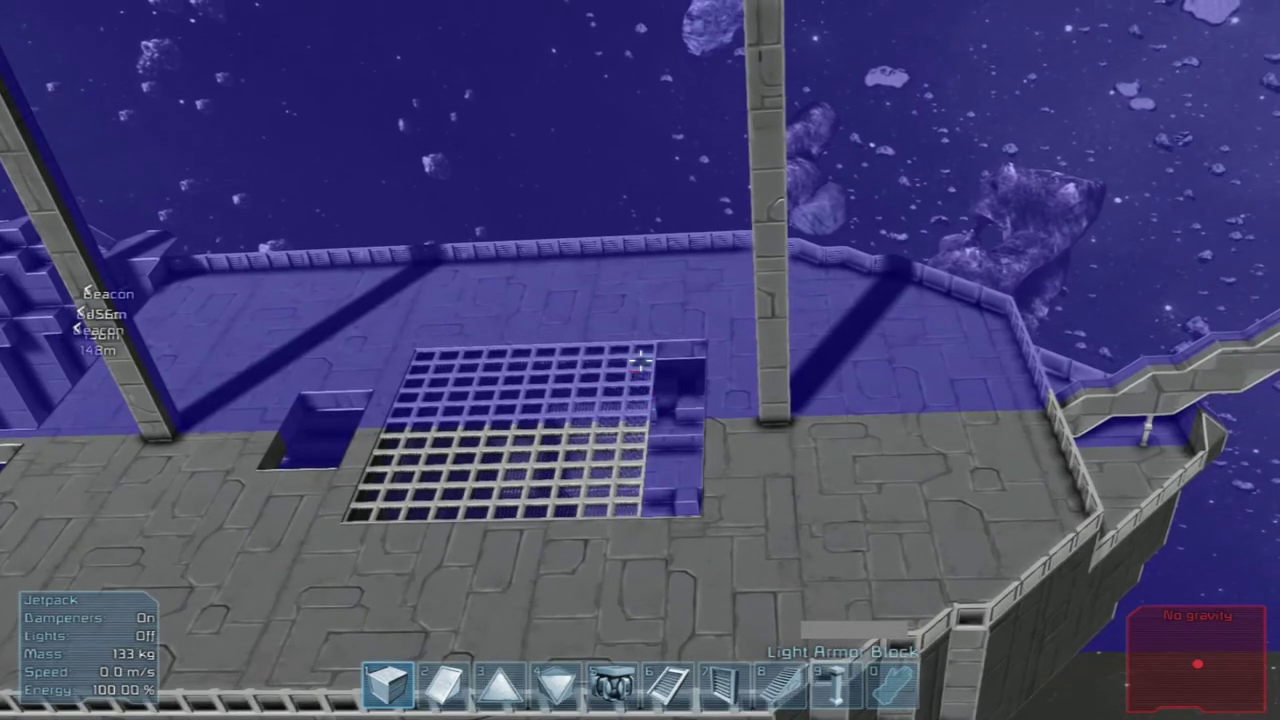
{"action": "left_click_drag", "start_coordinate": [640, 360], "coordinate": [640, 360]}
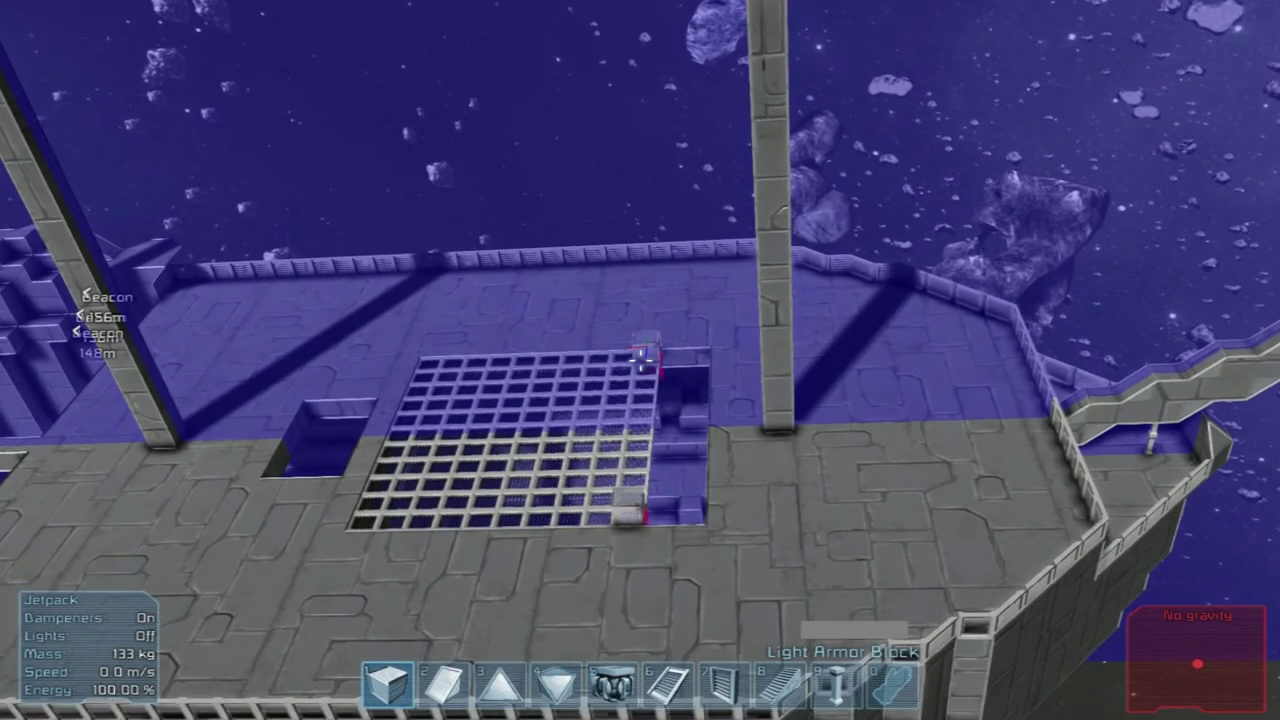
{"action": "left_click_drag", "start_coordinate": [640, 360], "coordinate": [640, 360]}
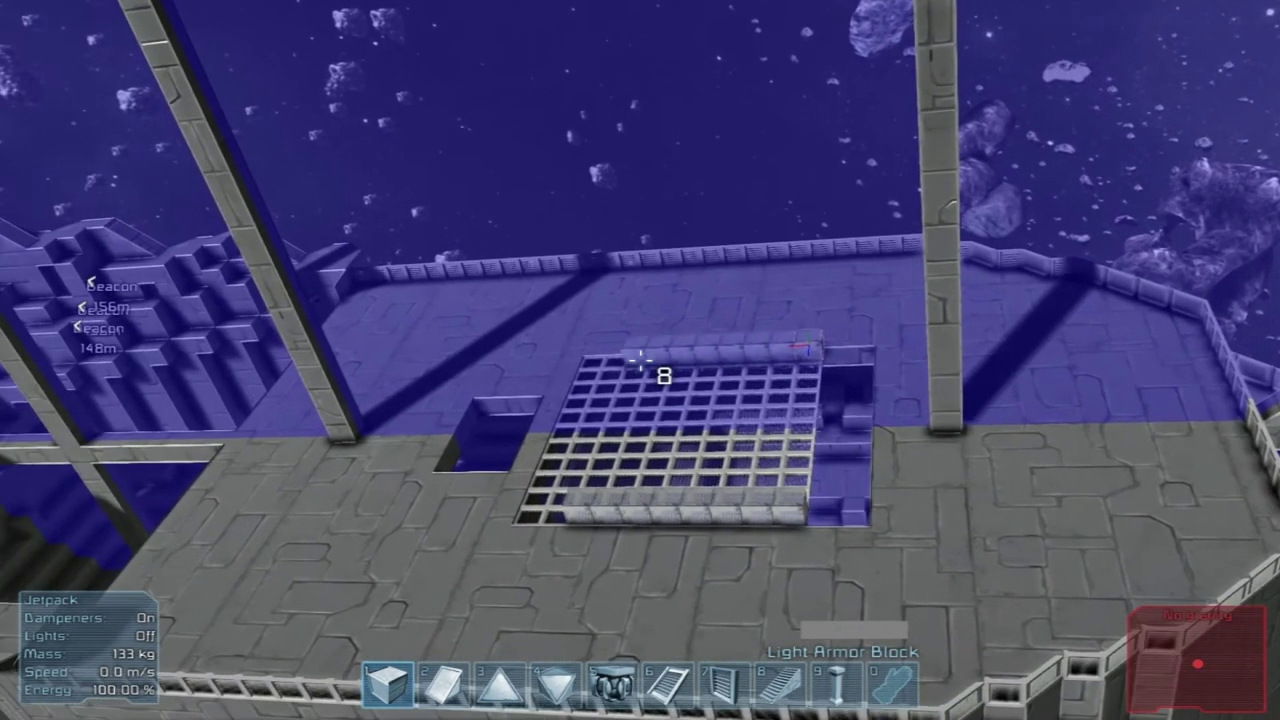
{"action": "left_click", "coordinate": [640, 360]}
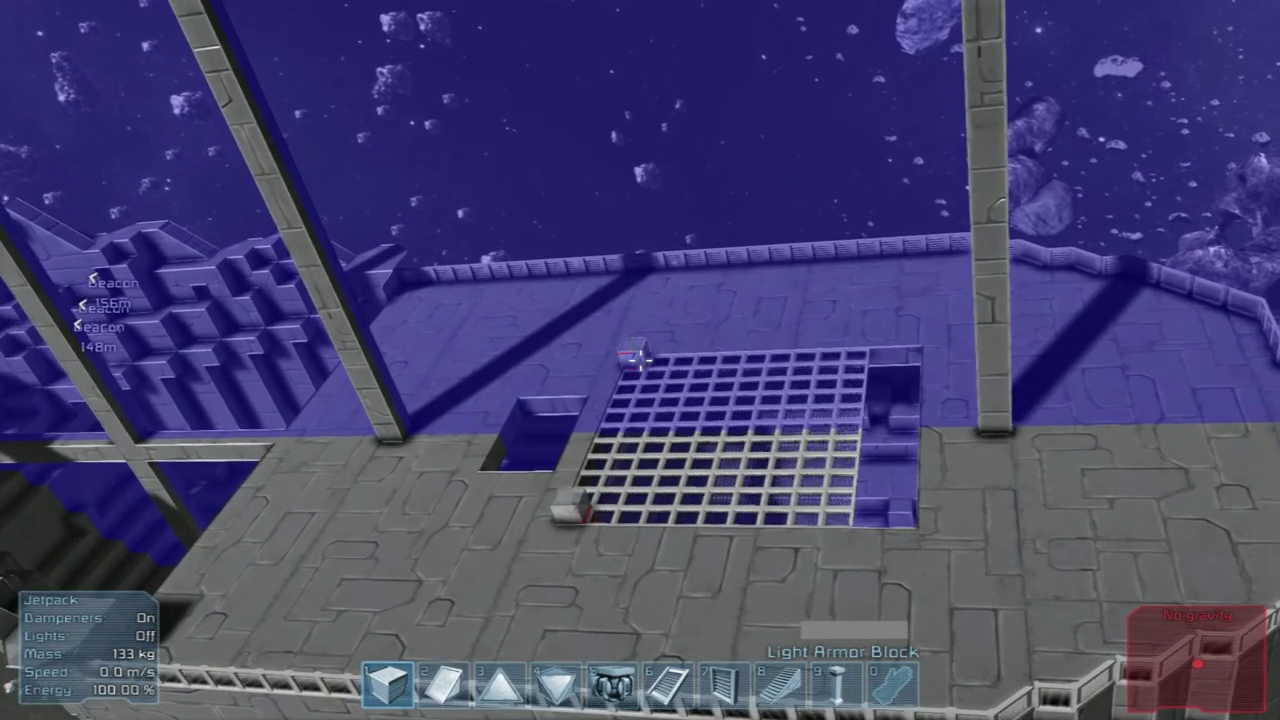
{"action": "left_click_drag", "start_coordinate": [640, 360], "coordinate": [640, 360]}
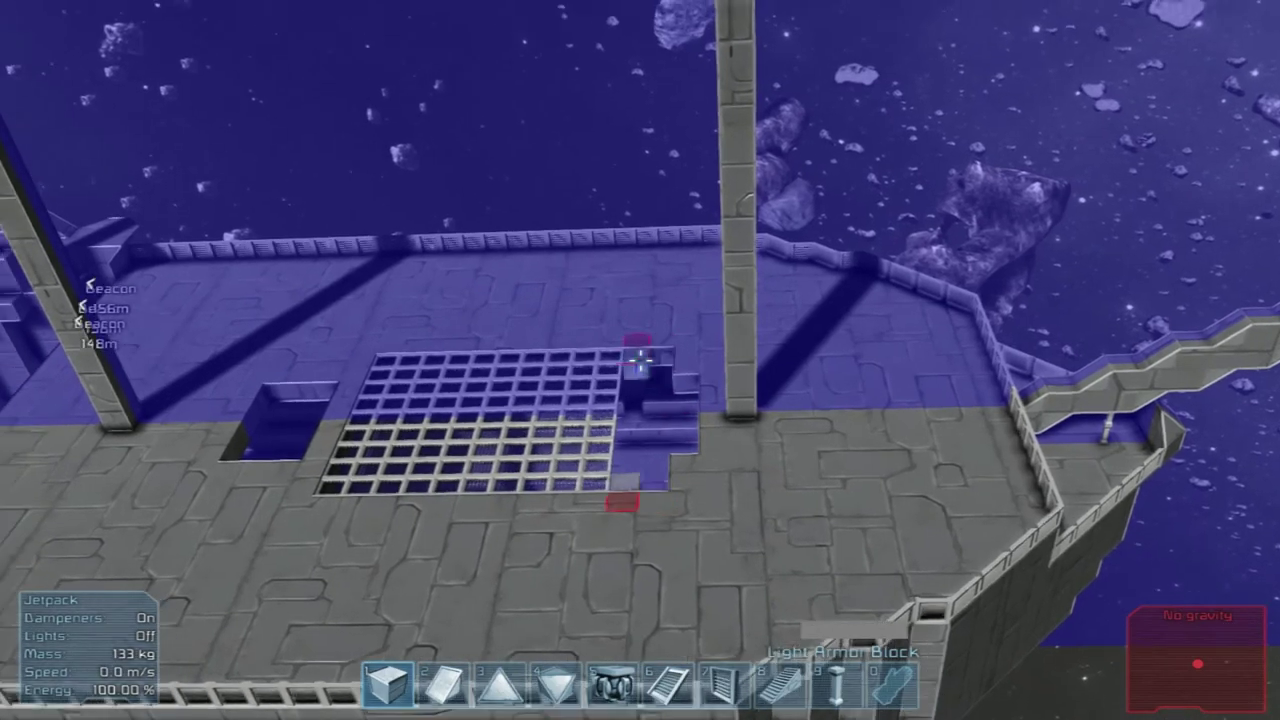
Add armor beside the right-hand opening and delete the grating's rightmost column
{"action": "left_click_drag", "start_coordinate": [640, 360], "coordinate": [640, 360]}
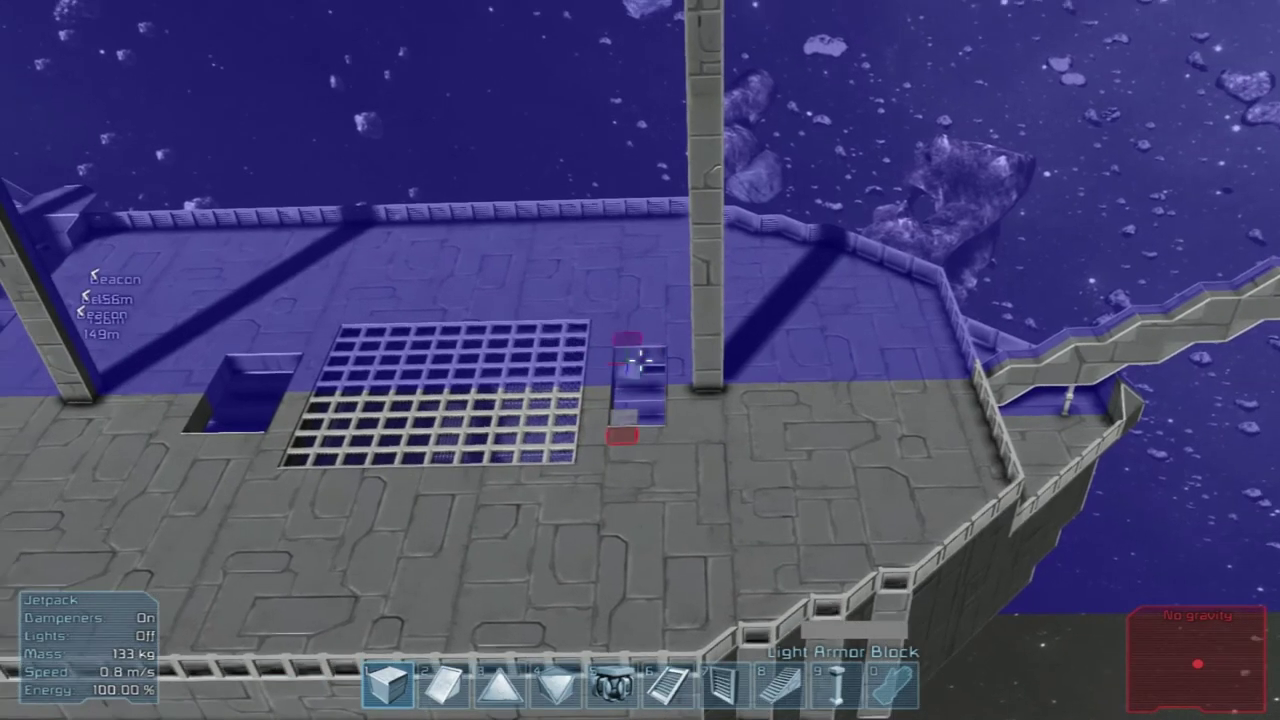
{"action": "key", "text": "a"}
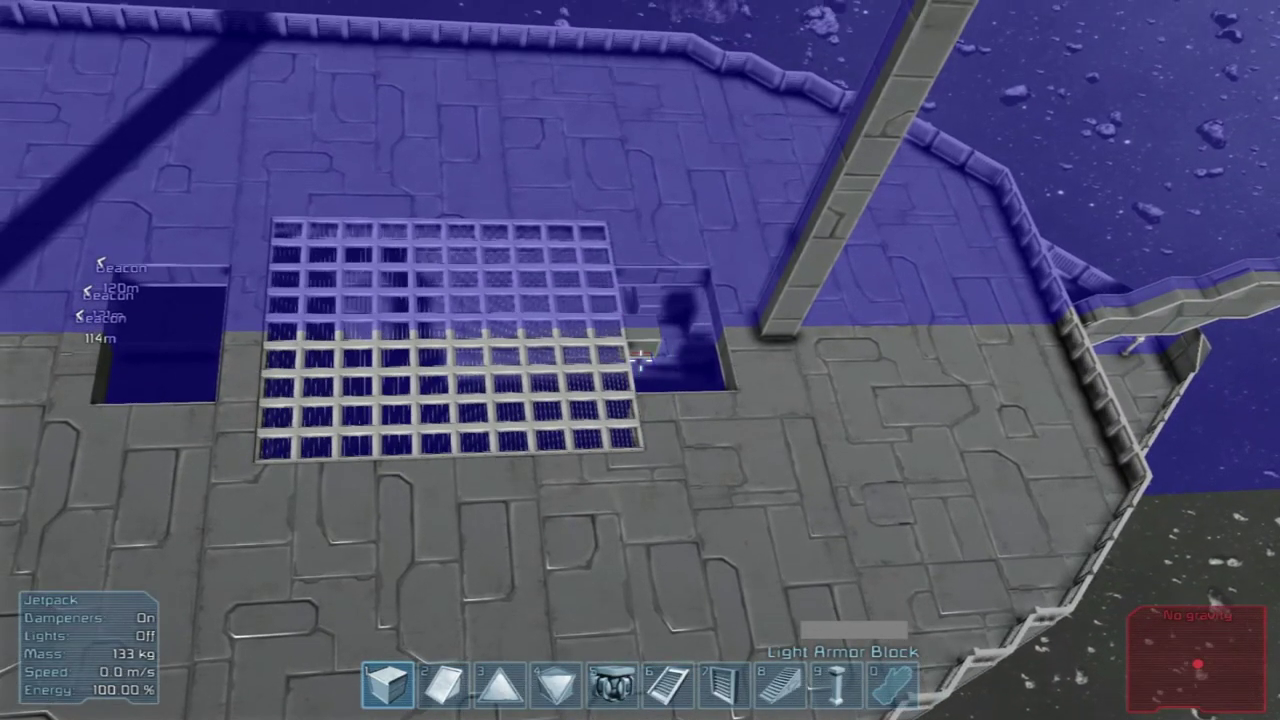
{"action": "key", "text": "a"}
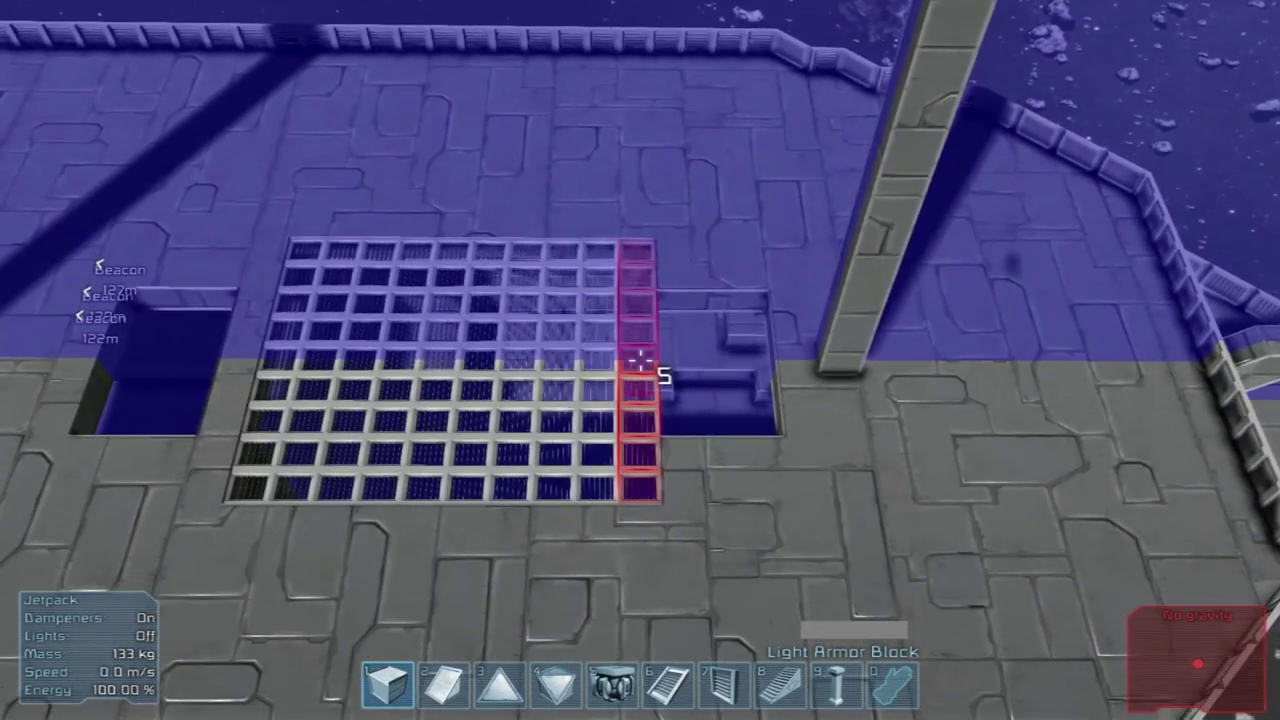
{"action": "right_click", "coordinate": [640, 360]}
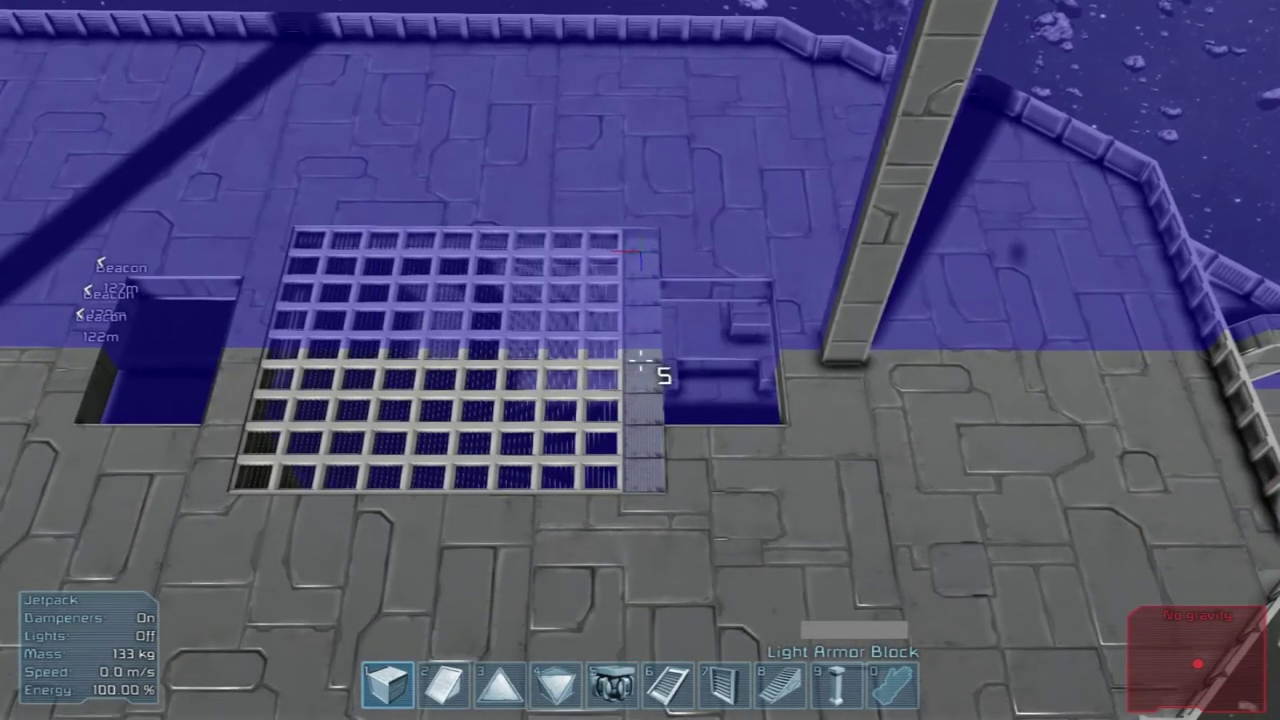
{"action": "key", "text": "a"}
{"action": "key", "text": "w"}
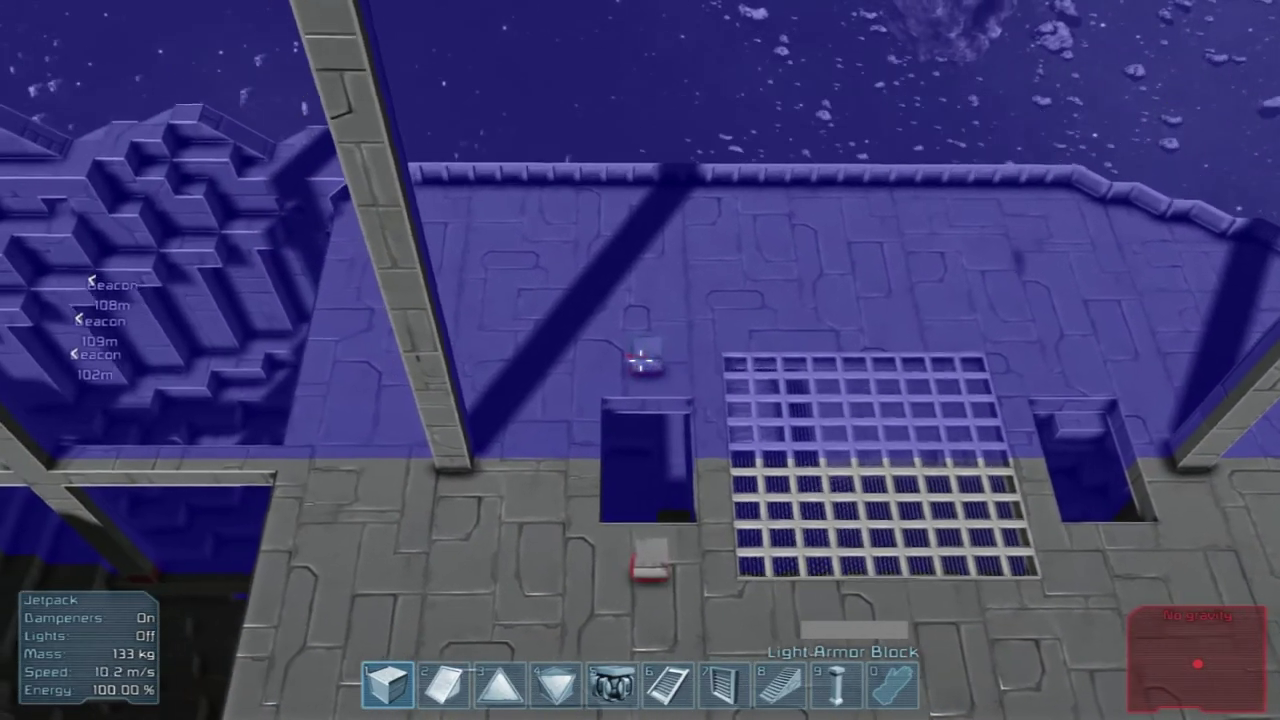
{"action": "key", "text": "d"}
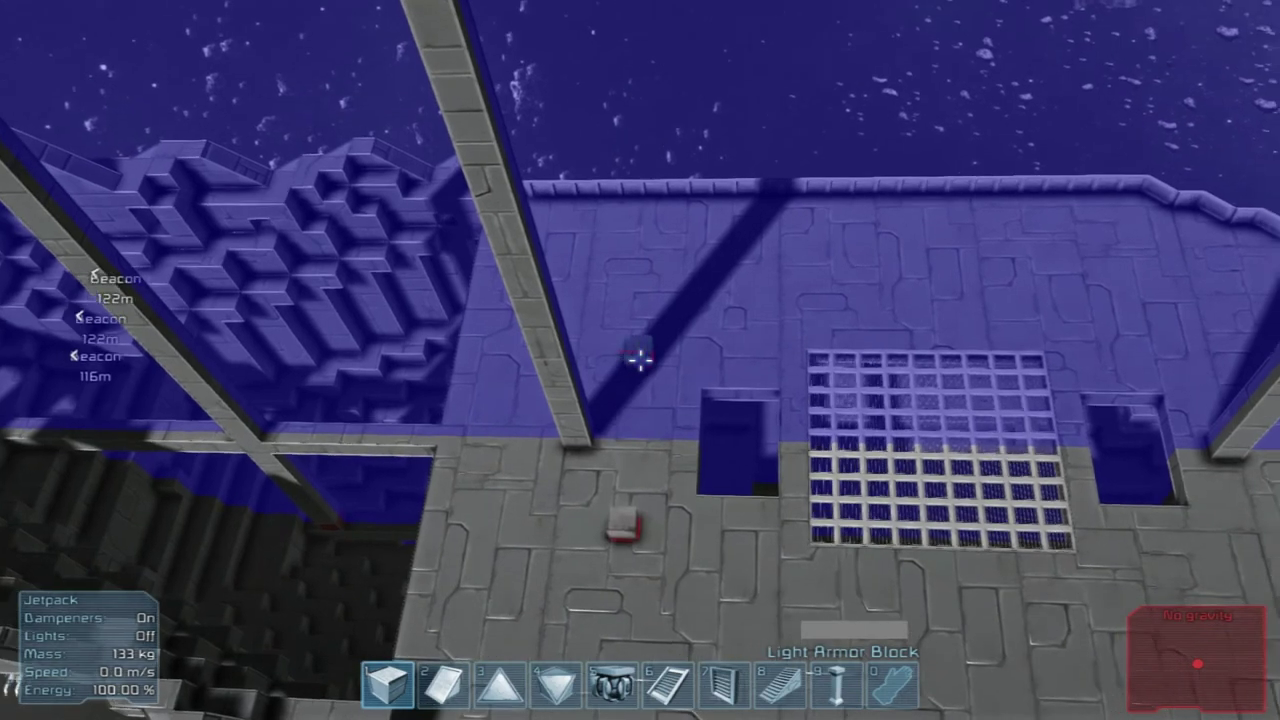
{"action": "key", "text": "w"}
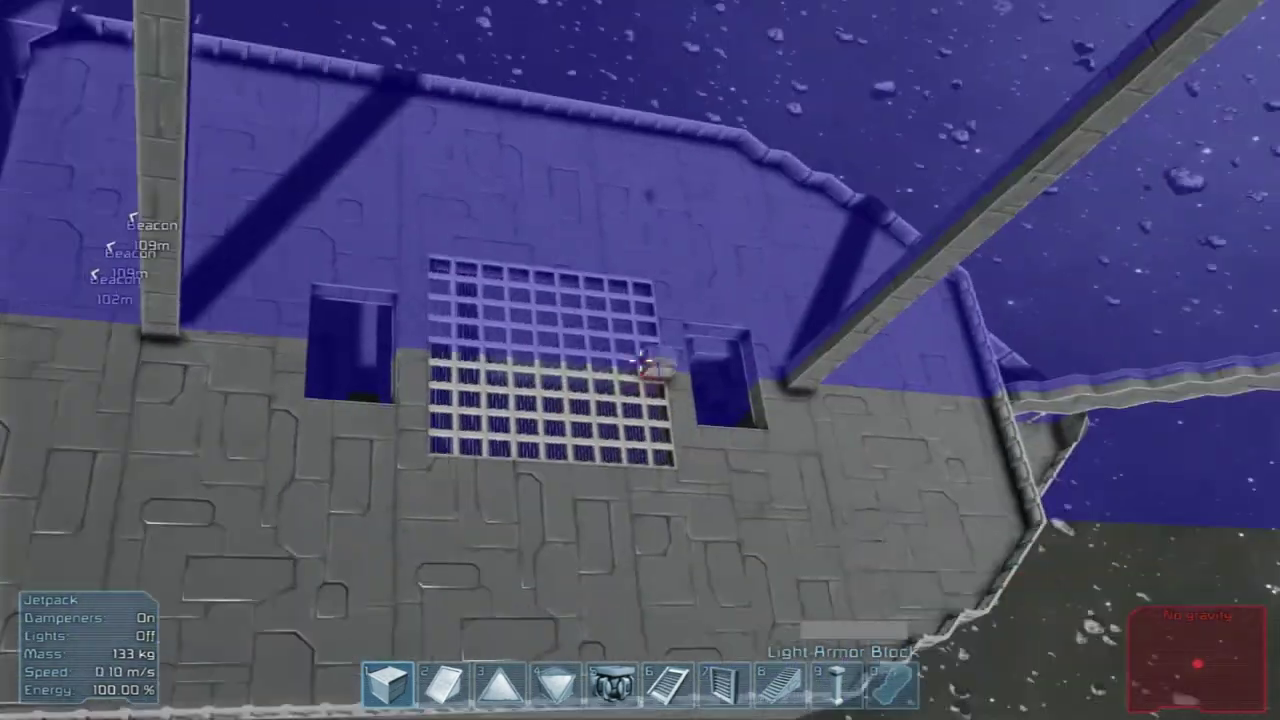
{"action": "key", "text": "s"}
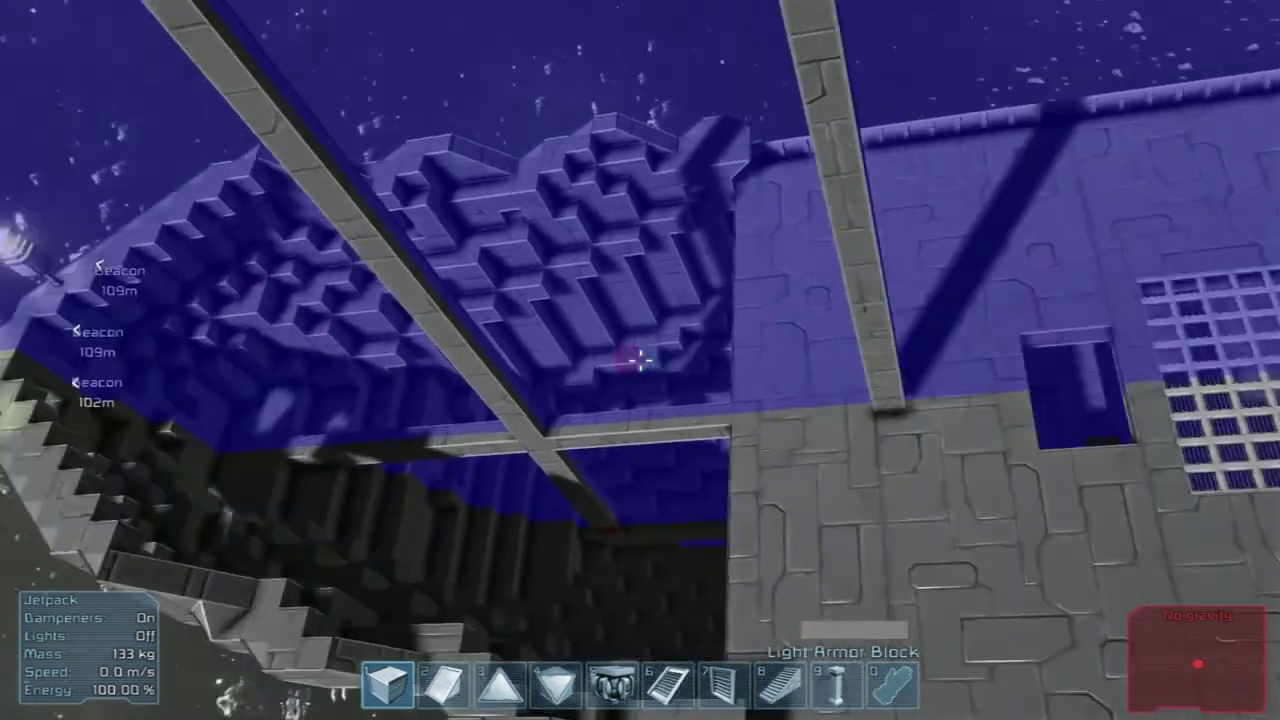
{"action": "key", "text": "s"}
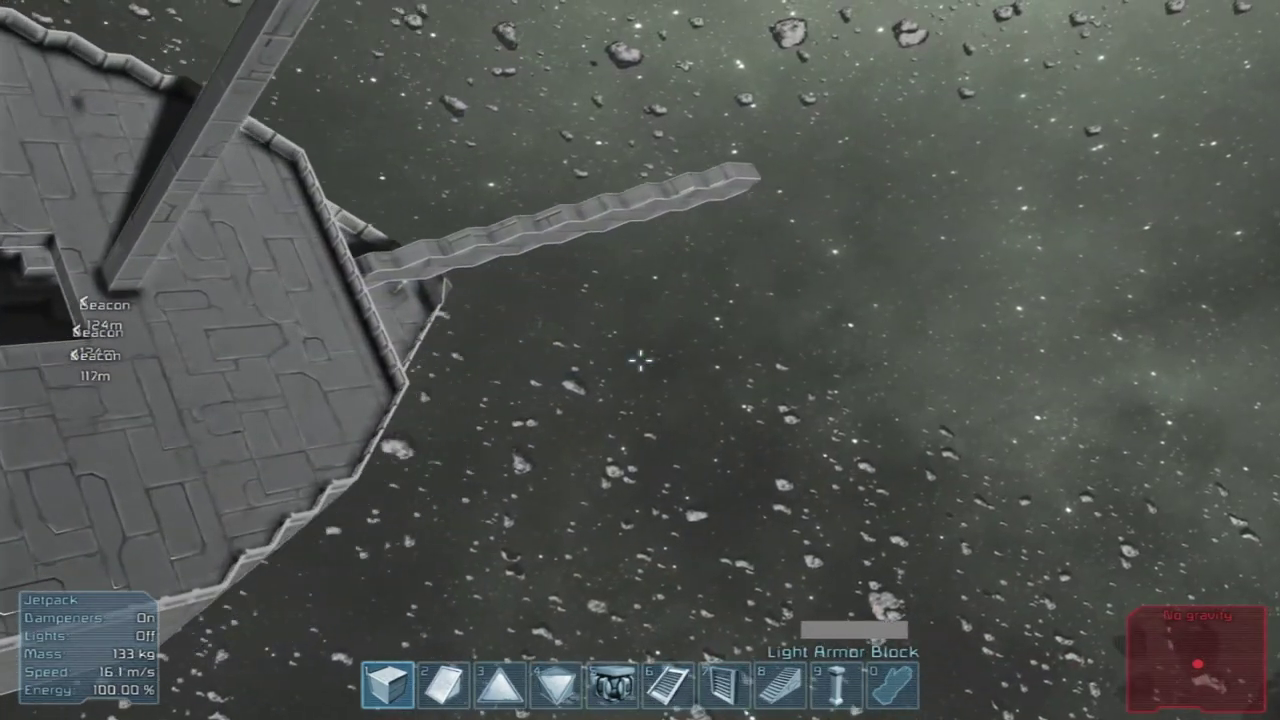
{"action": "key", "text": "s"}
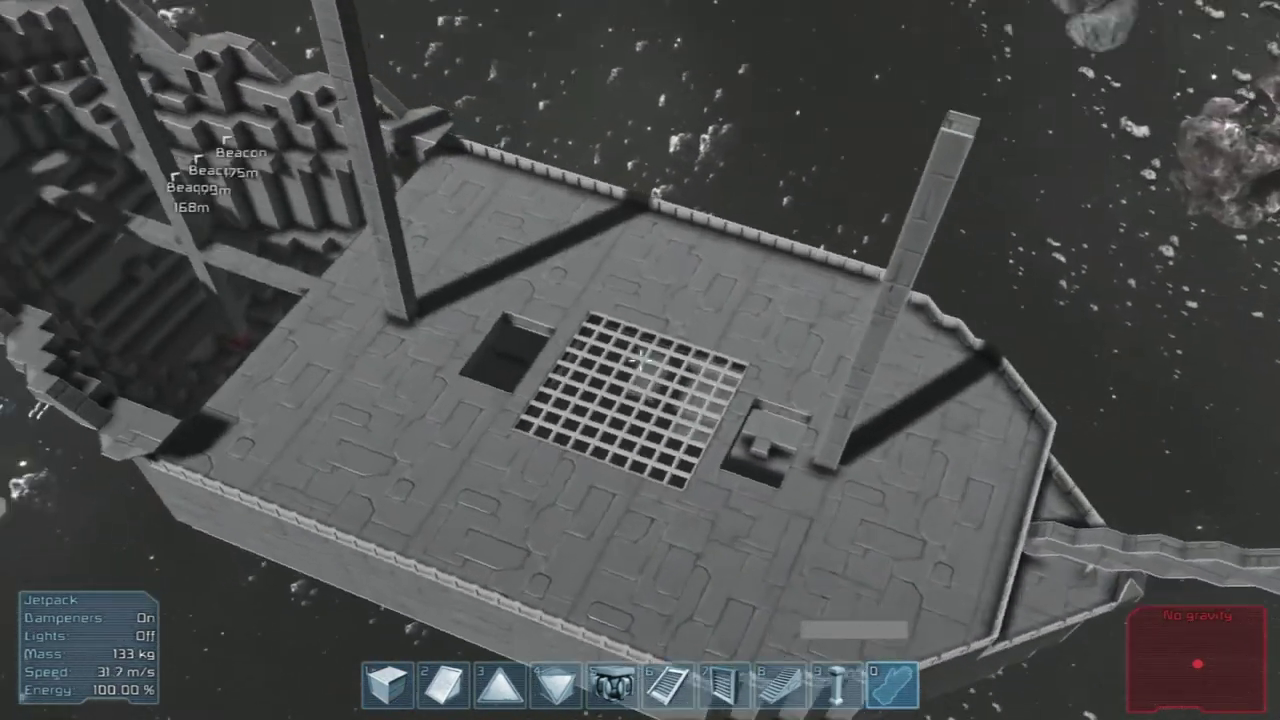